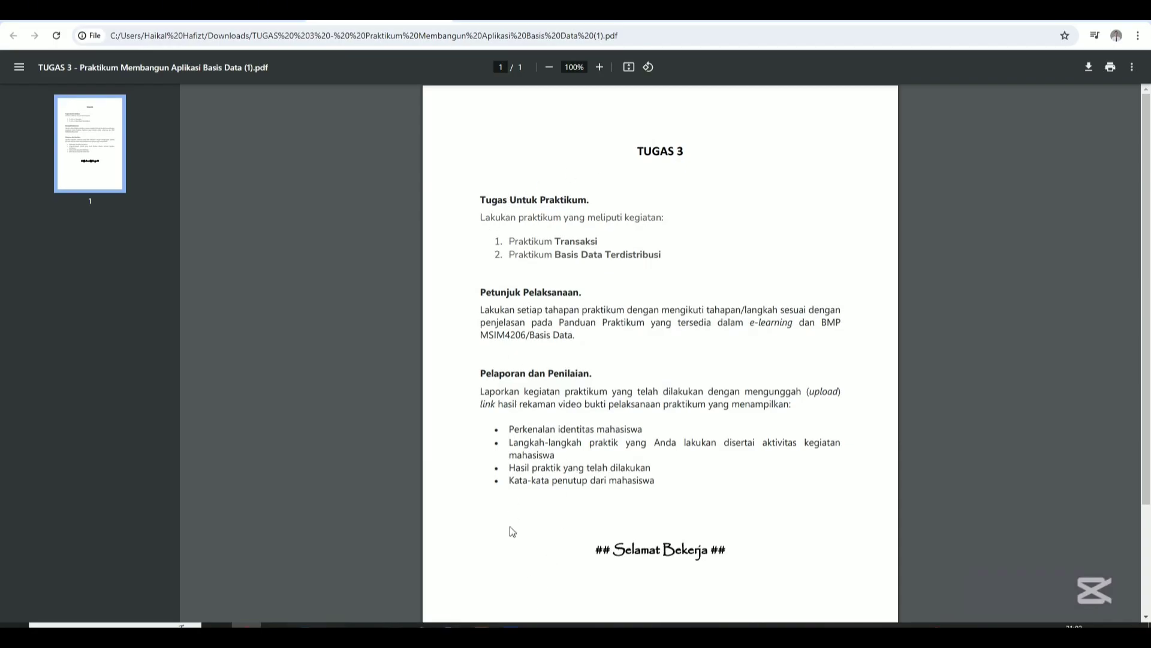
Restart Apache and MySQL in XAMPP Control Panel, then minimize the panel.
{"action": "left_click", "coordinate": [481, 625]}
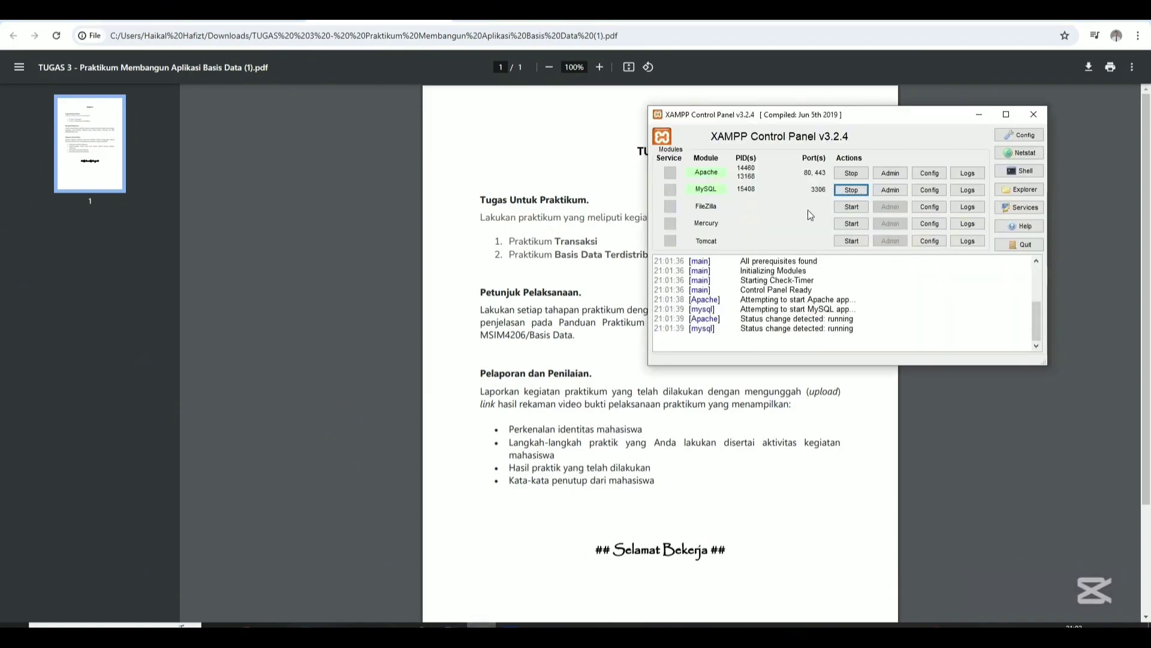
{"action": "left_click", "coordinate": [843, 175]}
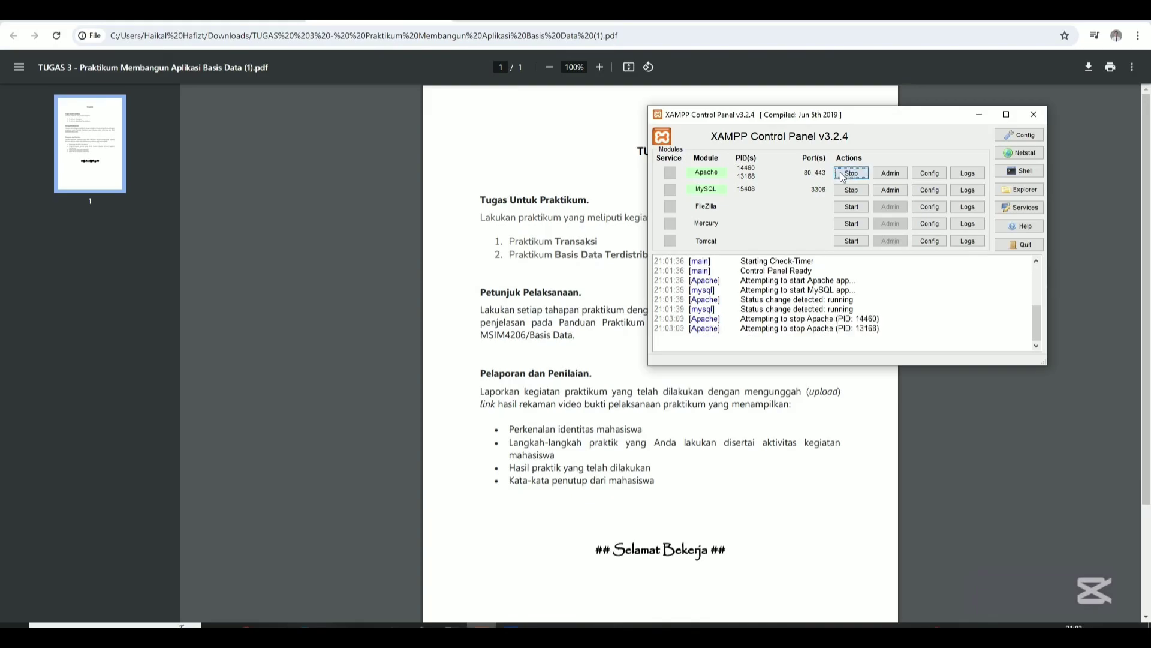
{"action": "left_click", "coordinate": [850, 190]}
{"action": "left_click", "coordinate": [852, 174]}
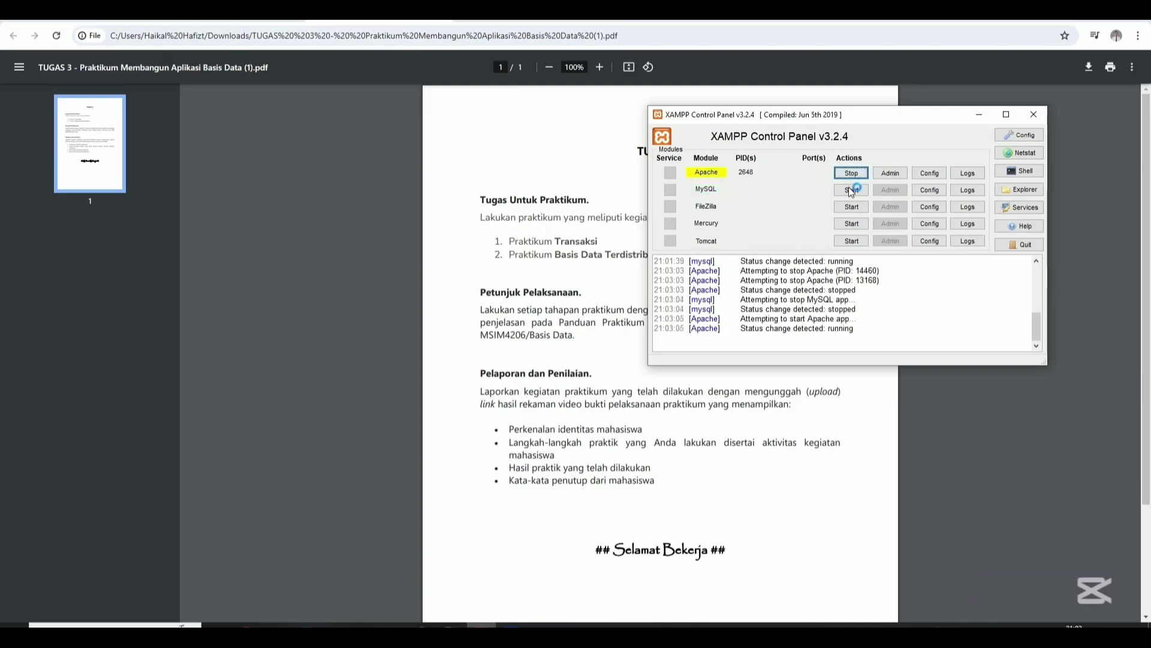
{"action": "left_click", "coordinate": [852, 190]}
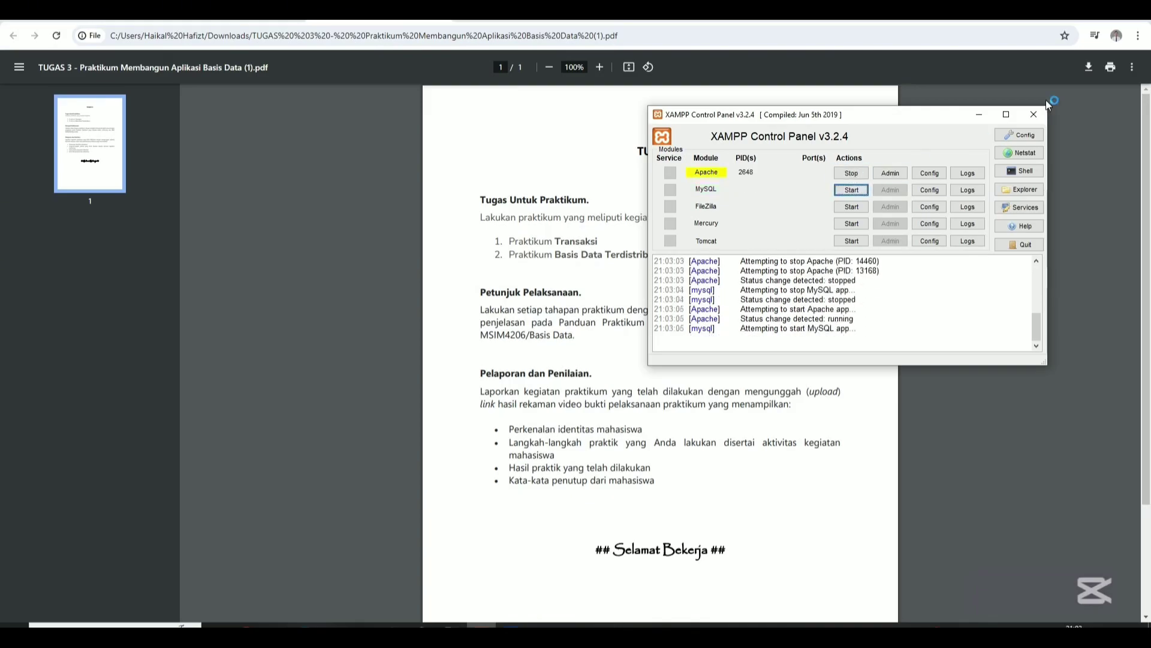
{"action": "left_click", "coordinate": [979, 116]}
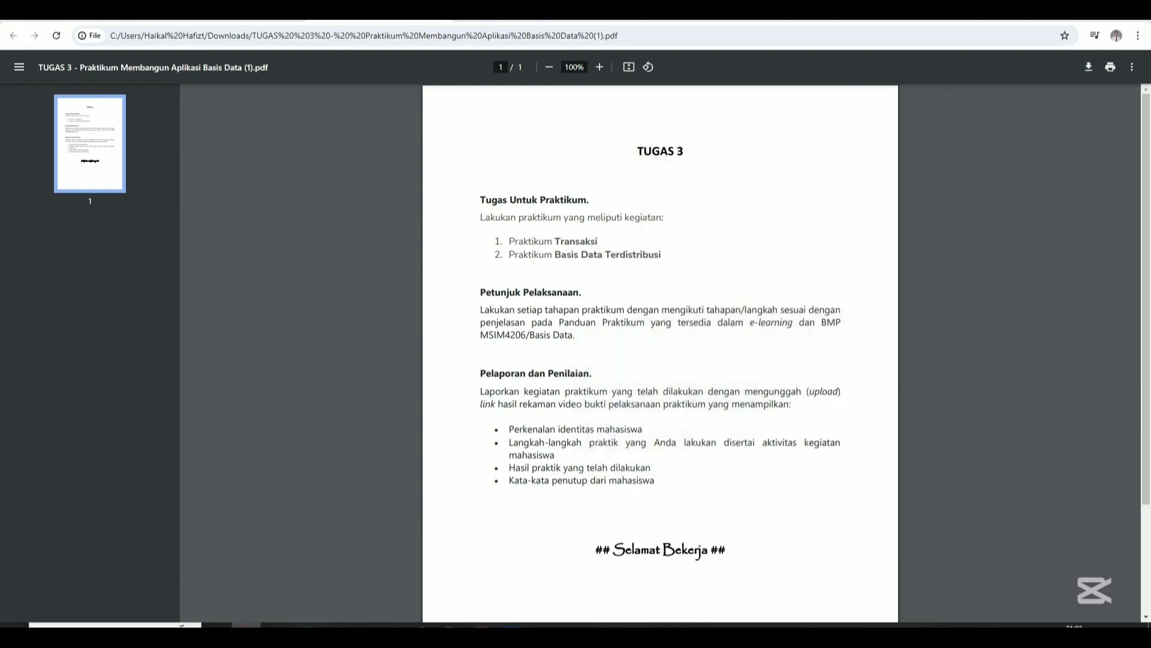
{"action": "left_click", "coordinate": [223, 26]}
Load localhost/phpmyadmin in the new Chrome tab.
{"action": "left_click", "coordinate": [218, 35]}
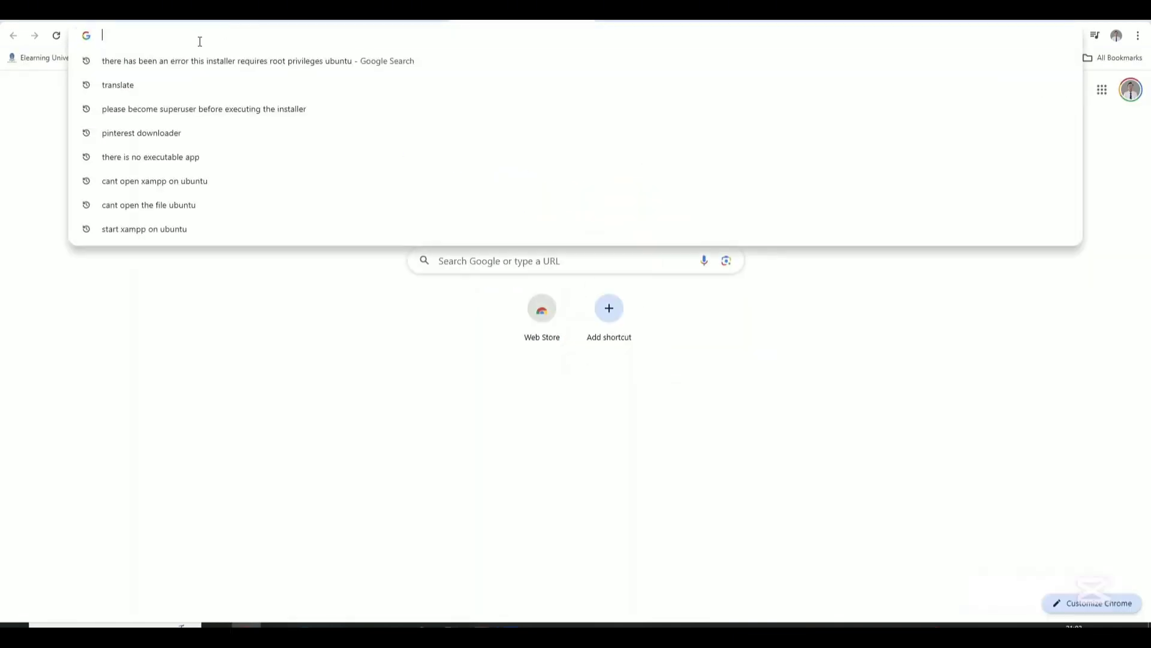
{"action": "type", "text": "localhost/phpmyadmin"}
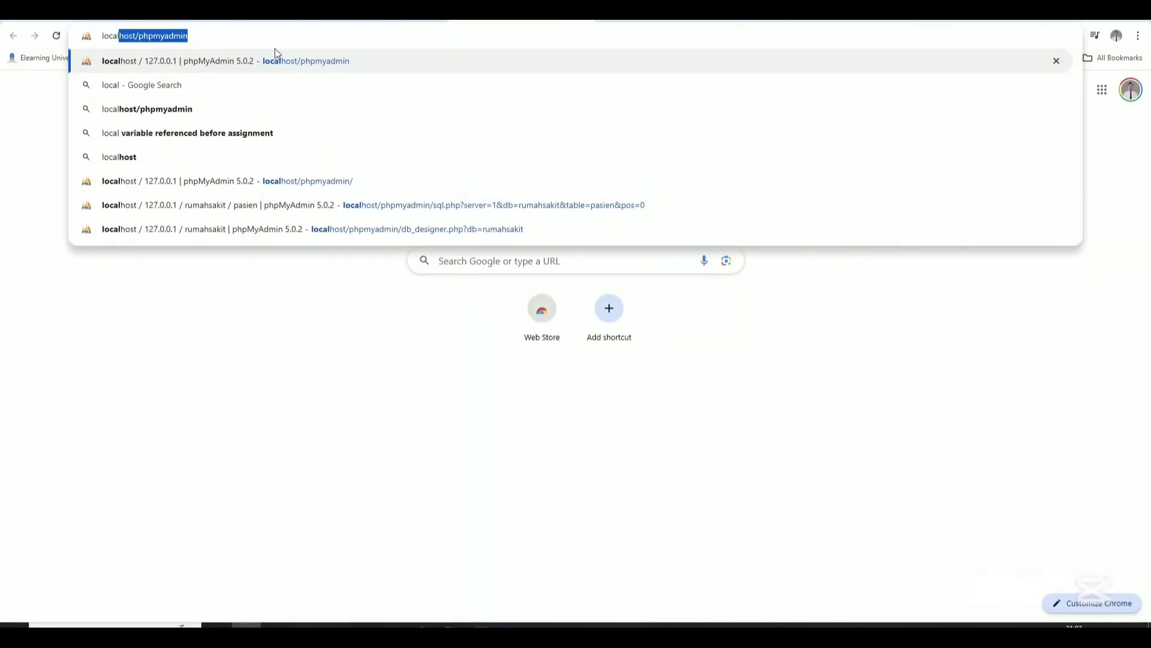
{"action": "left_click", "coordinate": [292, 61]}
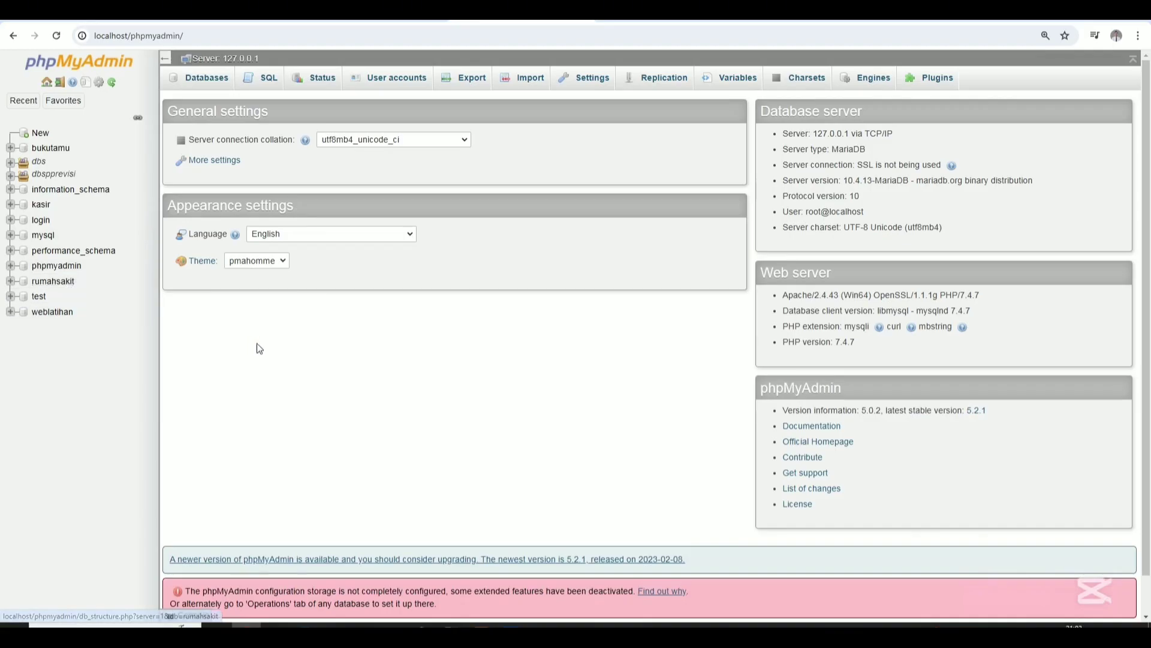
Open Routines for the rumahsakit database and start a new routine with Add routine.
{"action": "left_click", "coordinate": [28, 287]}
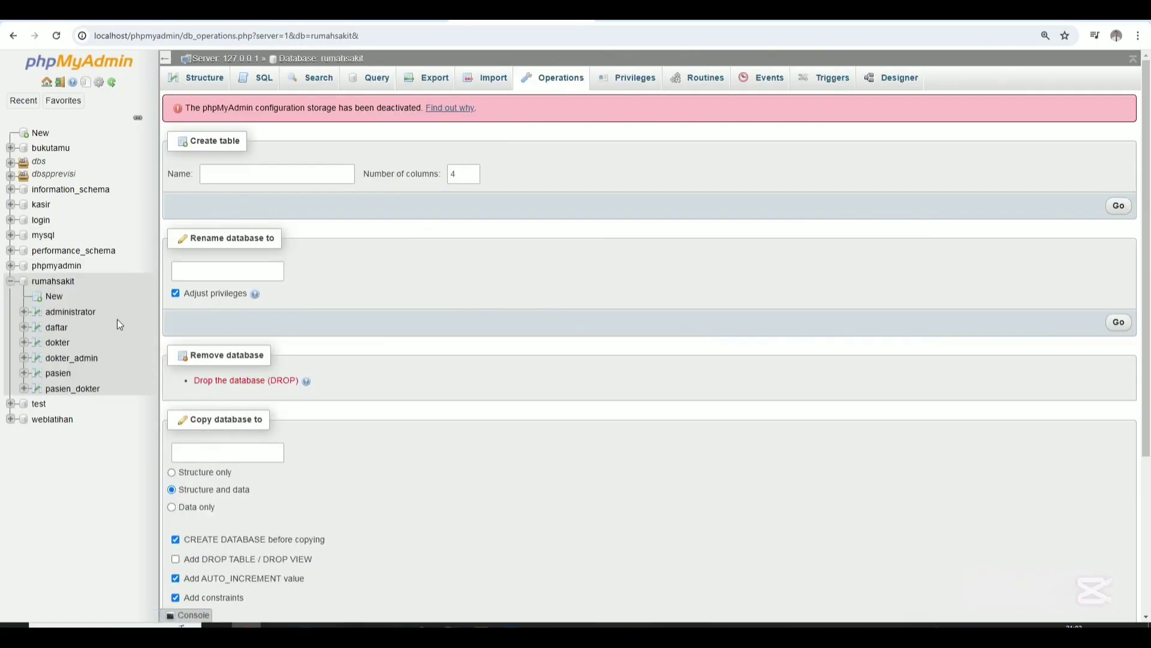
{"action": "left_click", "coordinate": [60, 280]}
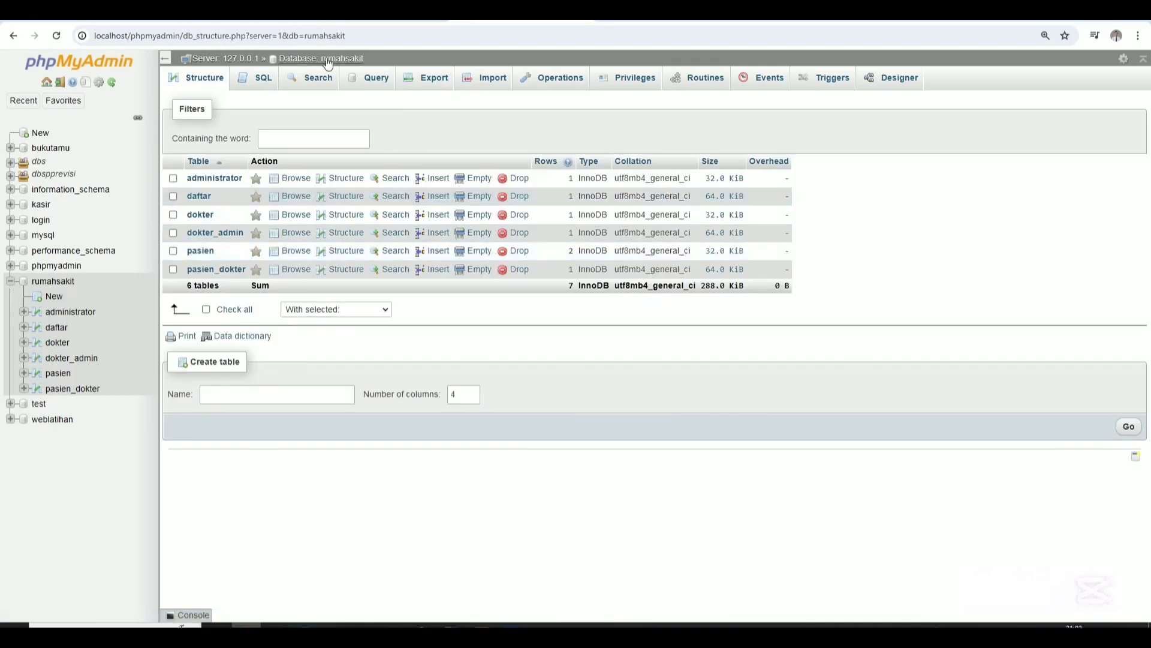
{"action": "left_click", "coordinate": [706, 85]}
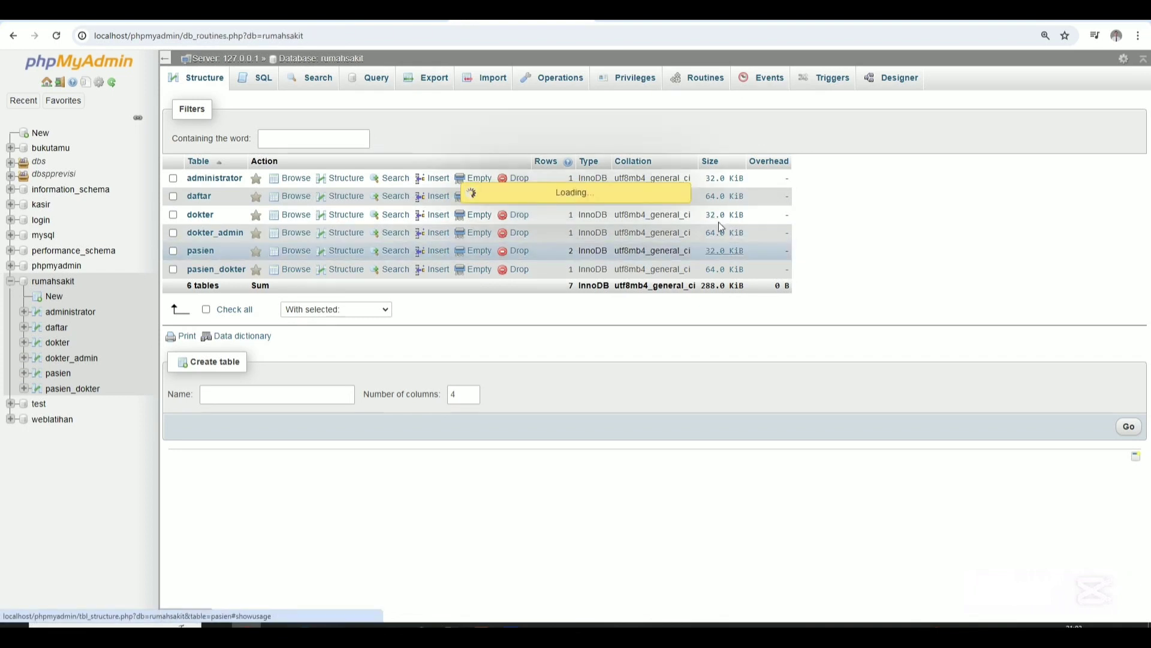
{"action": "left_click", "coordinate": [215, 192]}
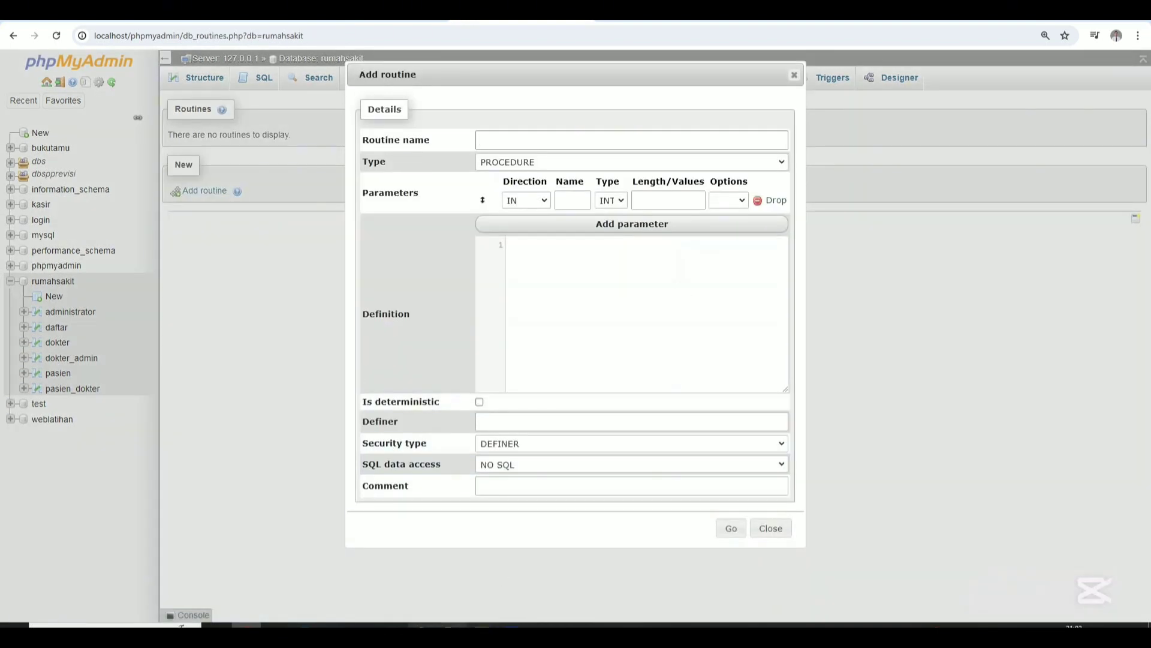
Copy the transaksi1 BEGIN…END block from Notepad into the routine Definition.
{"action": "left_click", "coordinate": [394, 625]}
{"action": "left_click_drag", "start_coordinate": [276, 72], "coordinate": [570, 100]}
{"action": "scroll", "coordinate": [489, 206], "scroll_direction": "up", "scroll_amount": 8}
{"action": "scroll", "coordinate": [413, 163], "scroll_direction": "up", "scroll_amount": 1}
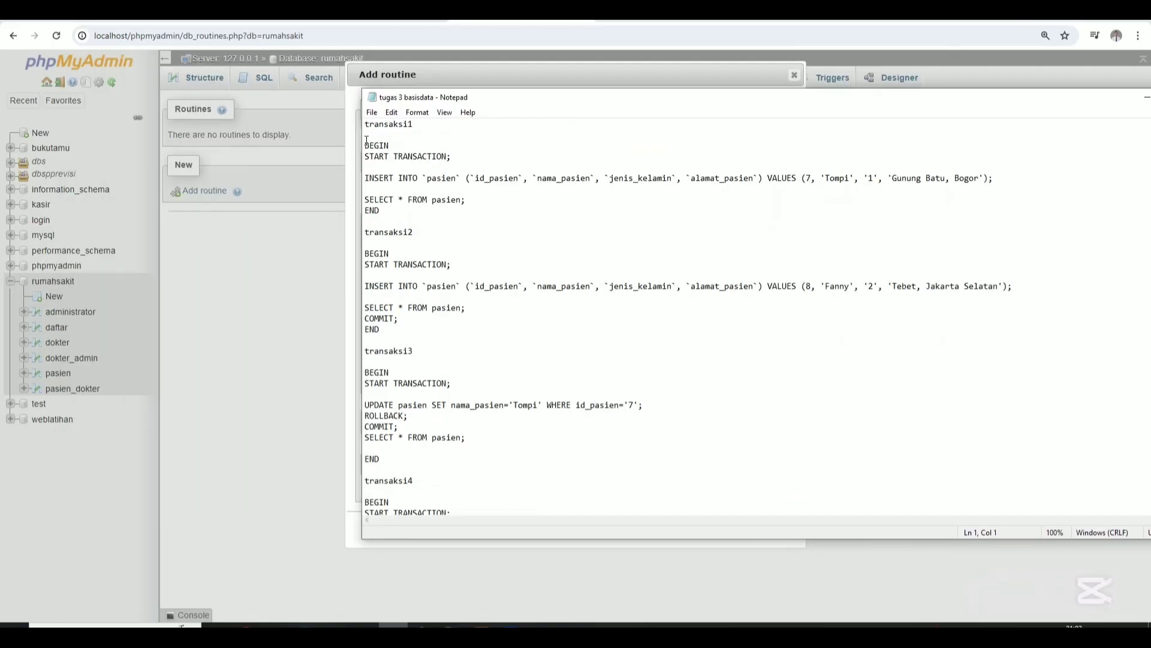
{"action": "left_click_drag", "start_coordinate": [366, 145], "coordinate": [425, 210]}
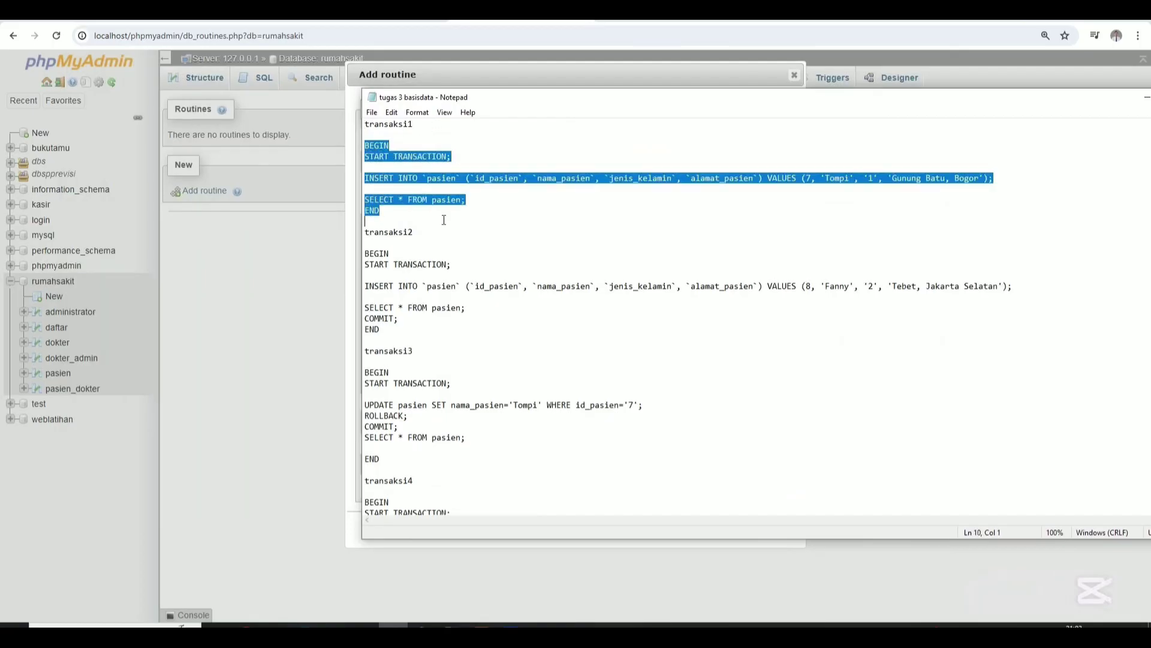
{"action": "key", "text": "ctrl+c"}
{"action": "key", "text": "alt+Tab"}
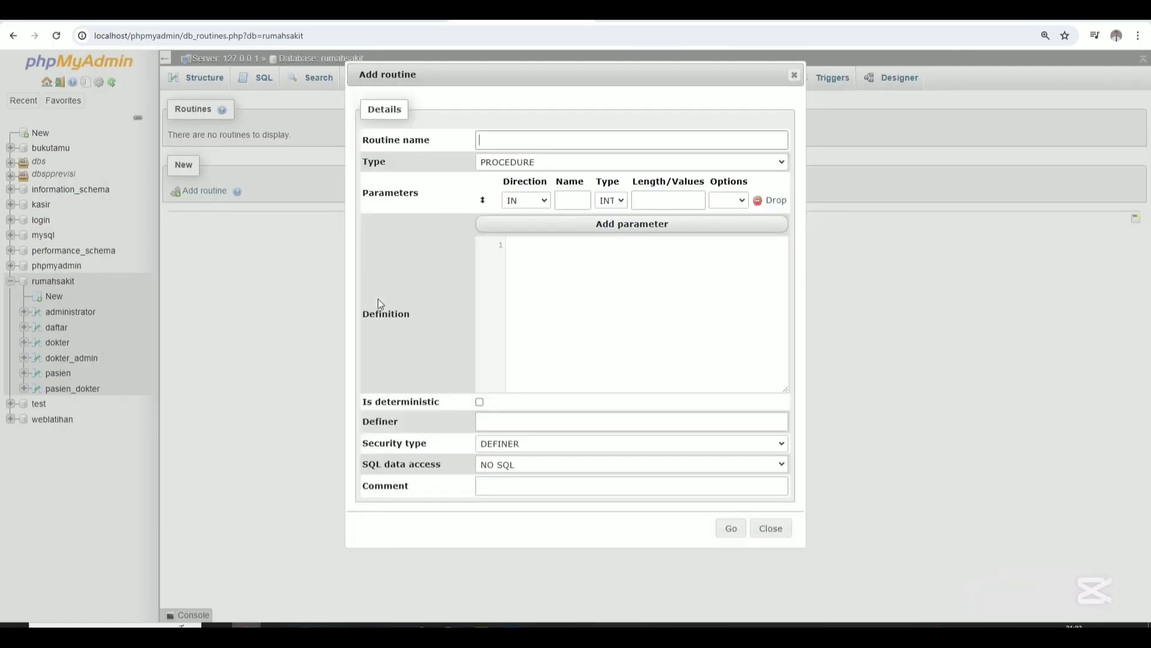
{"action": "left_click", "coordinate": [588, 279]}
{"action": "key", "text": "ctrl+v"}
Name the routine transaksi1, remove the empty parameter row, and save it.
{"action": "left_click", "coordinate": [527, 148]}
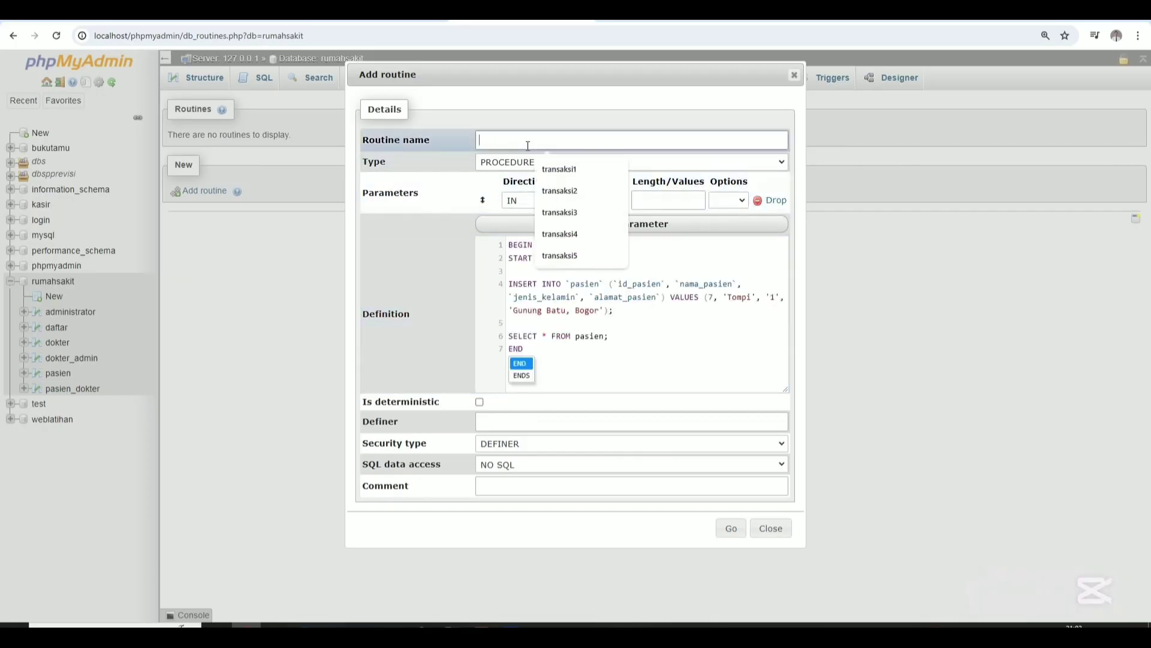
{"action": "left_click", "coordinate": [552, 169]}
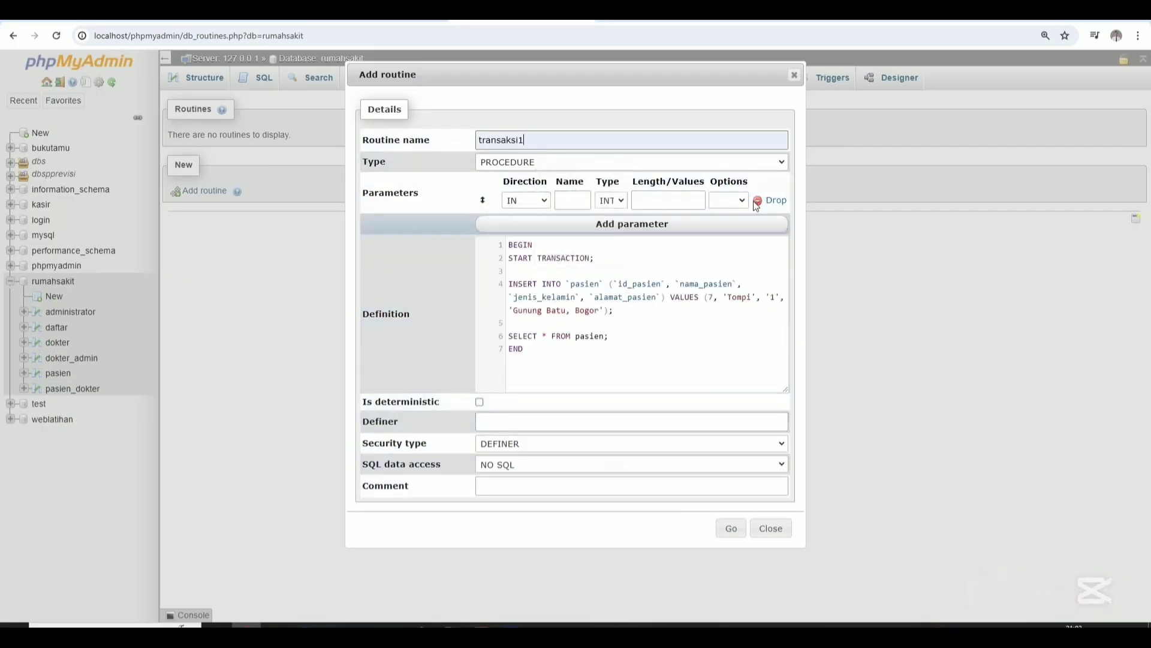
{"action": "left_click", "coordinate": [773, 200]}
{"action": "left_click", "coordinate": [732, 506]}
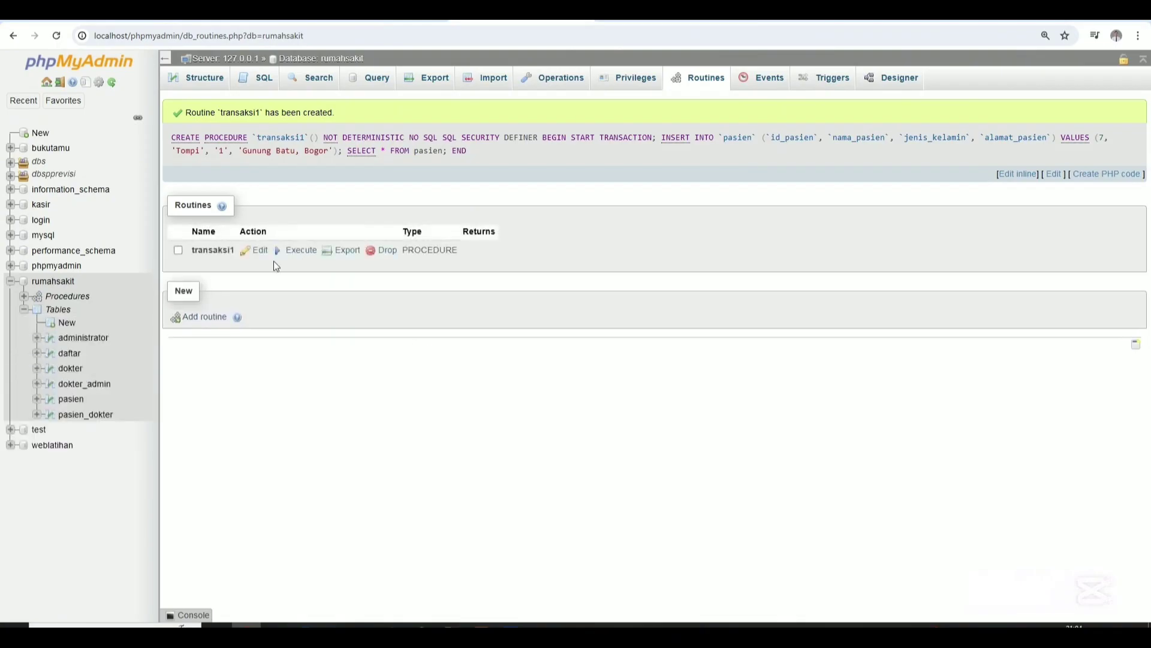
Execute transaksi1, then open its definition and select the patient name in VALUES.
{"action": "left_click", "coordinate": [295, 251]}
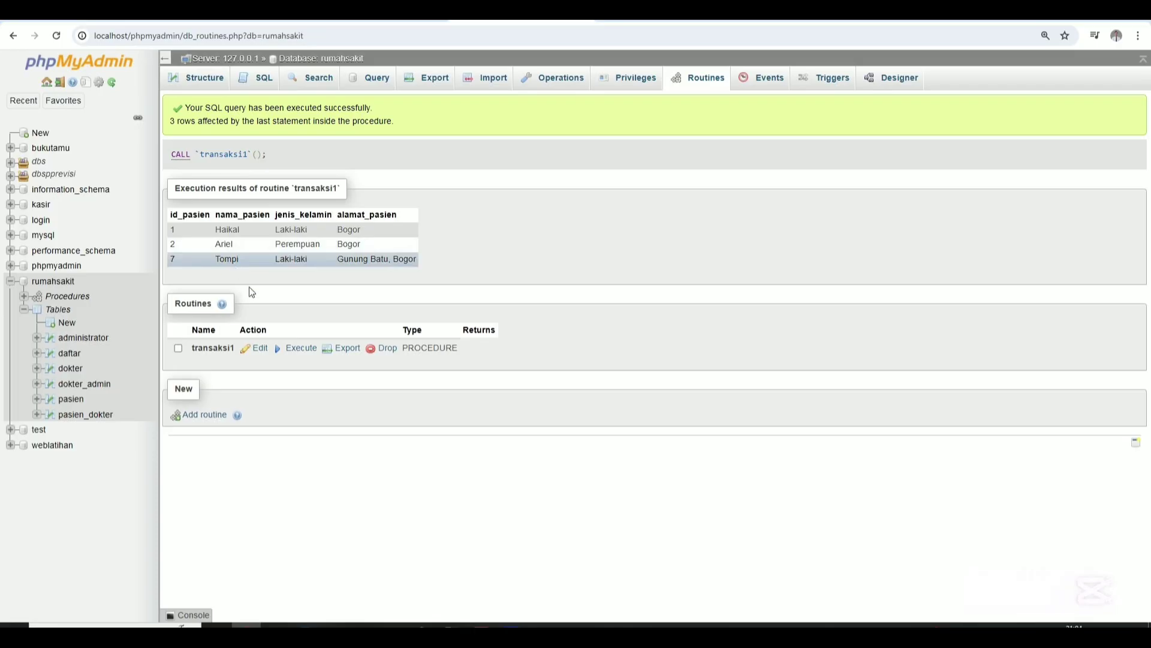
{"action": "left_click", "coordinate": [259, 349]}
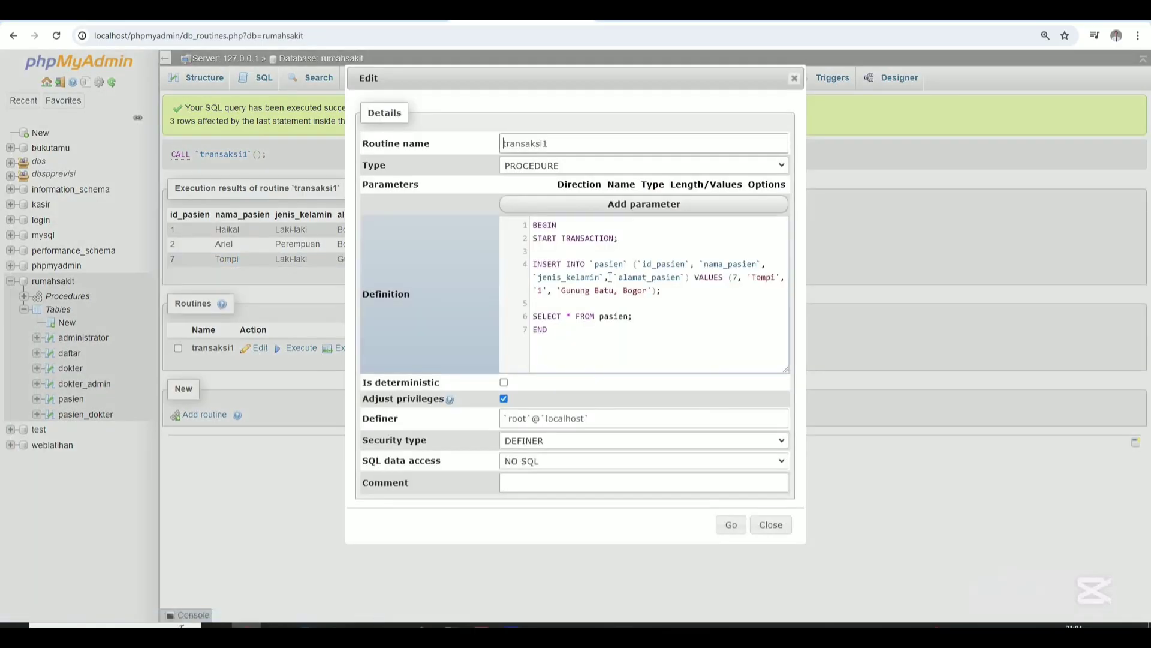
{"action": "left_click_drag", "start_coordinate": [751, 275], "coordinate": [778, 282]}
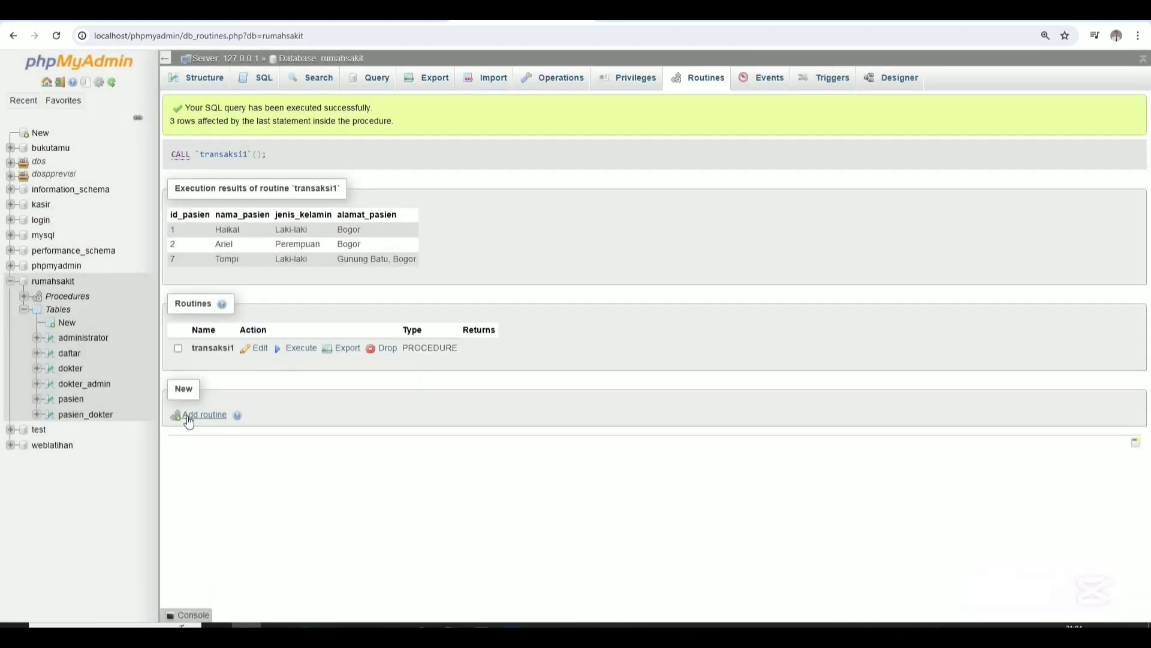
Add another routine named transaksi2 with no parameters.
{"action": "left_click", "coordinate": [198, 414]}
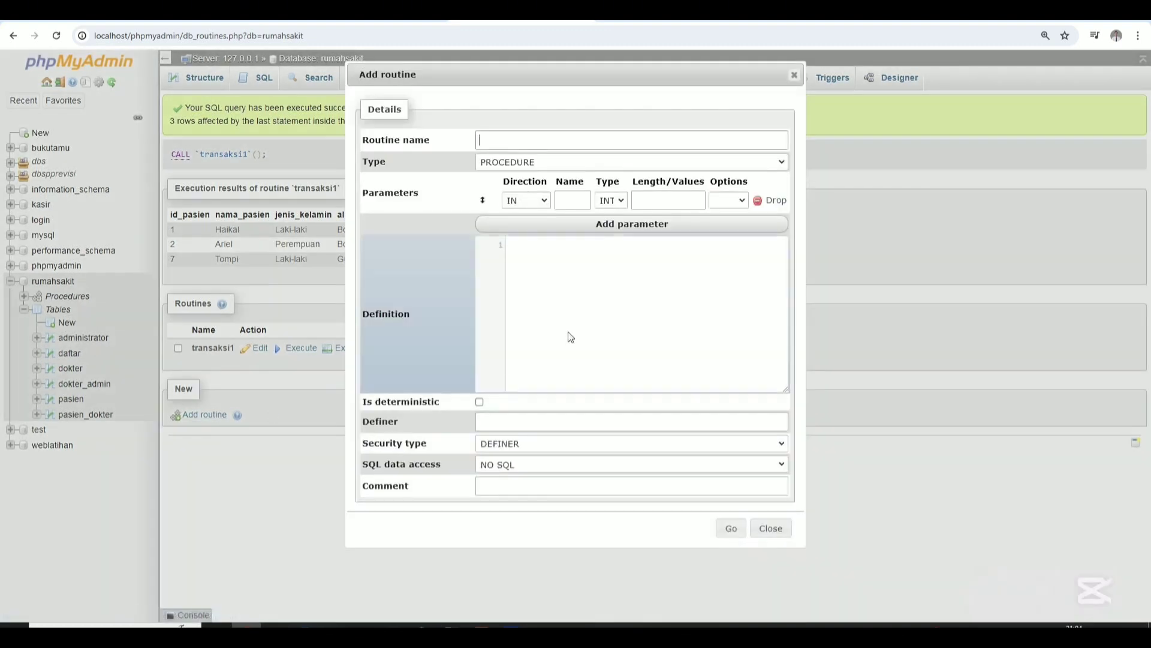
{"action": "left_click", "coordinate": [758, 200]}
{"action": "left_click", "coordinate": [565, 147]}
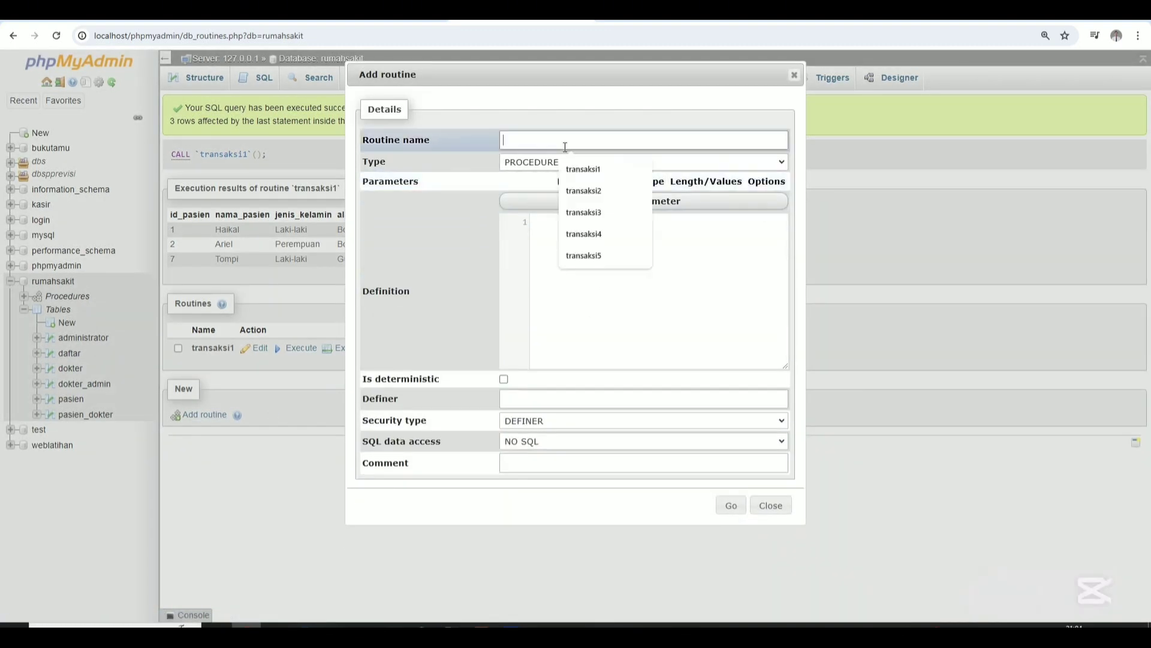
{"action": "left_click", "coordinate": [574, 192]}
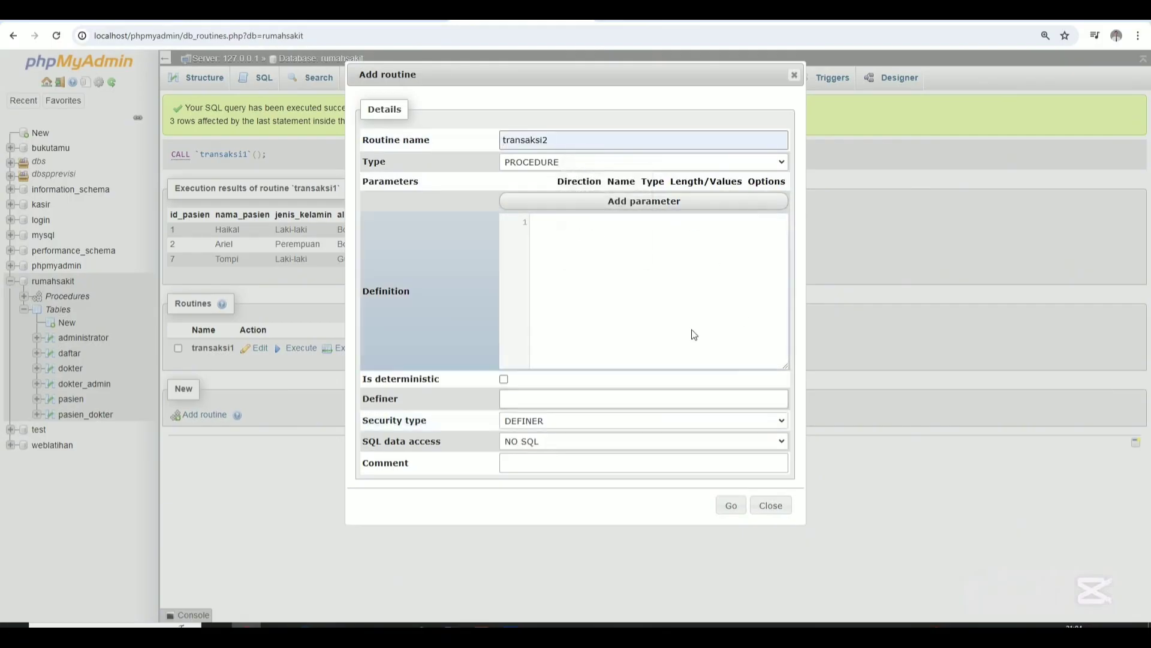
Paste the transaksi2 block from Notepad as its definition, save it, and execute it.
{"action": "left_click", "coordinate": [393, 624]}
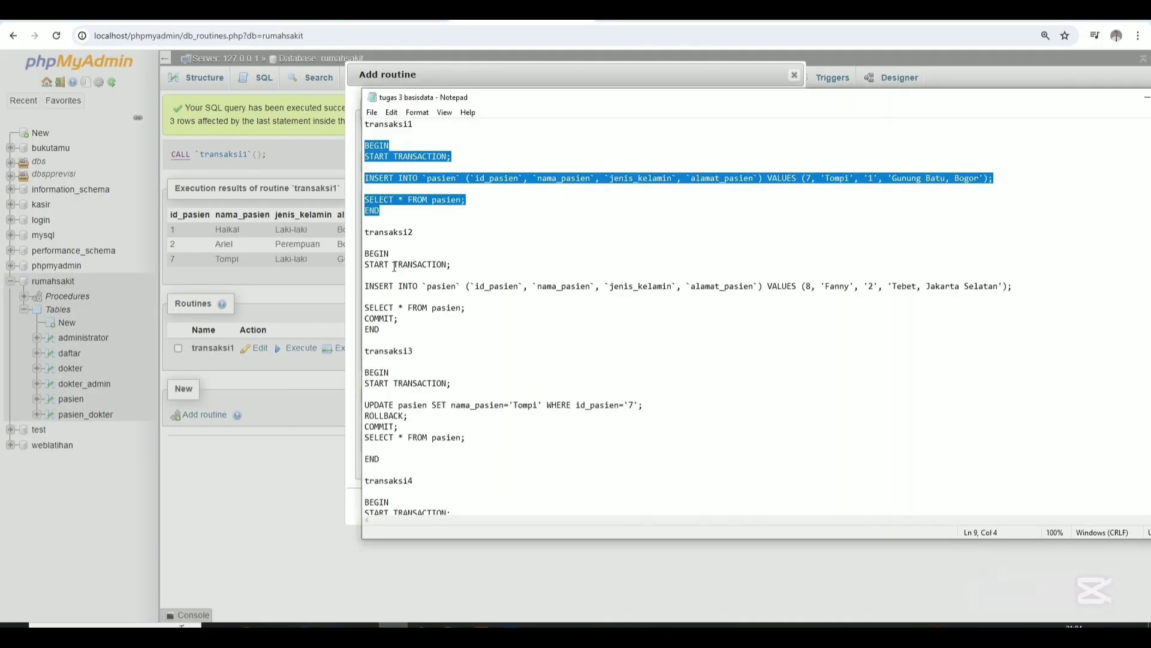
{"action": "left_click_drag", "start_coordinate": [366, 254], "coordinate": [402, 333]}
{"action": "key", "text": "ctrl+c"}
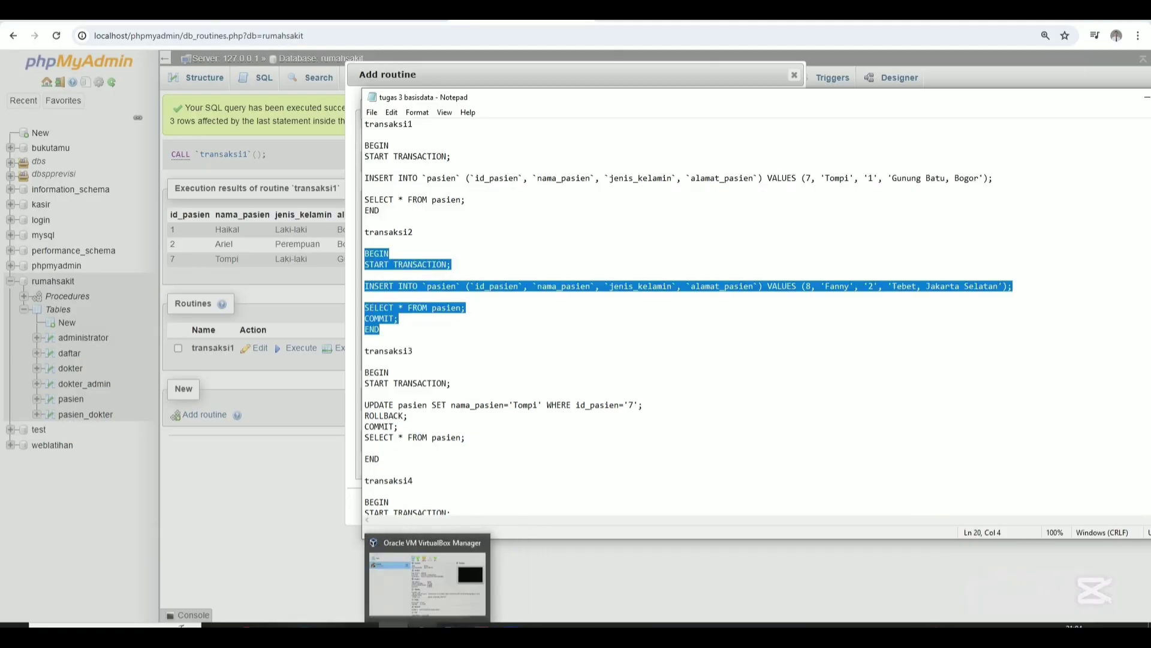
{"action": "left_click", "coordinate": [302, 516]}
{"action": "left_click", "coordinate": [617, 340]}
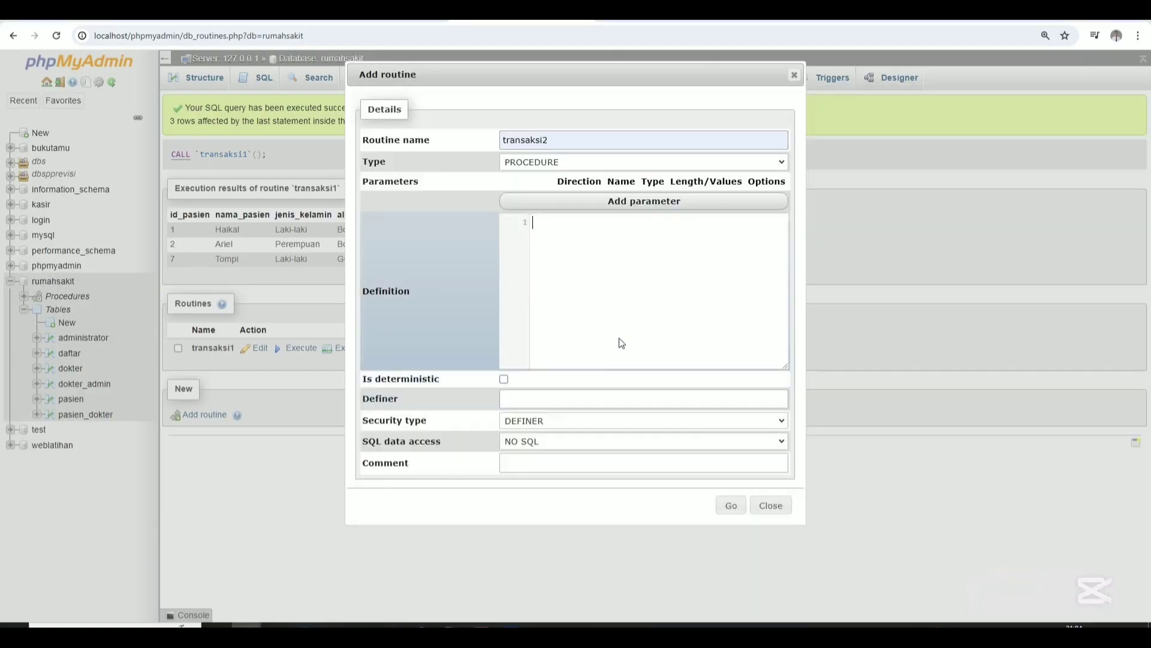
{"action": "key", "text": "ctrl+v"}
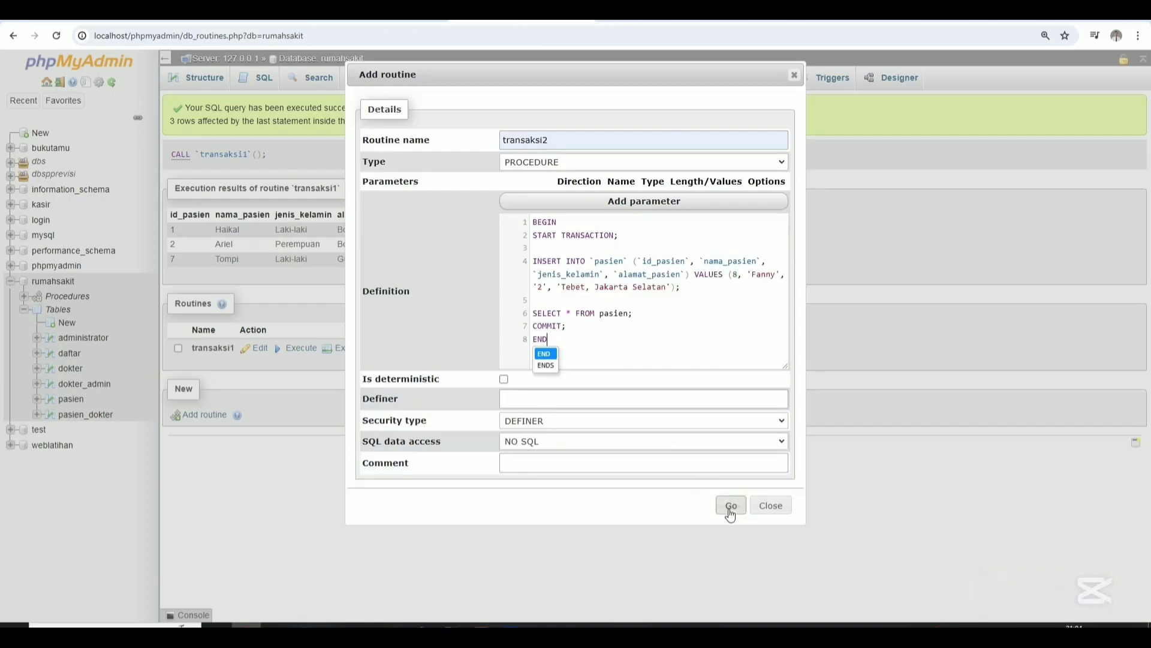
{"action": "left_click", "coordinate": [730, 506]}
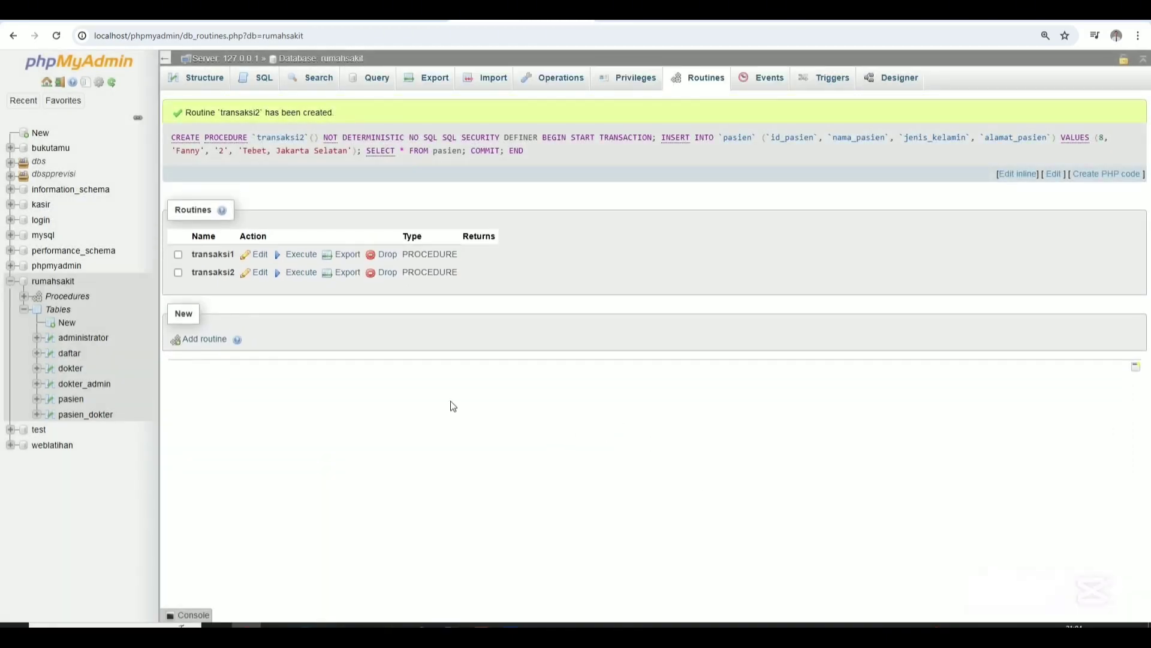
{"action": "left_click", "coordinate": [288, 271]}
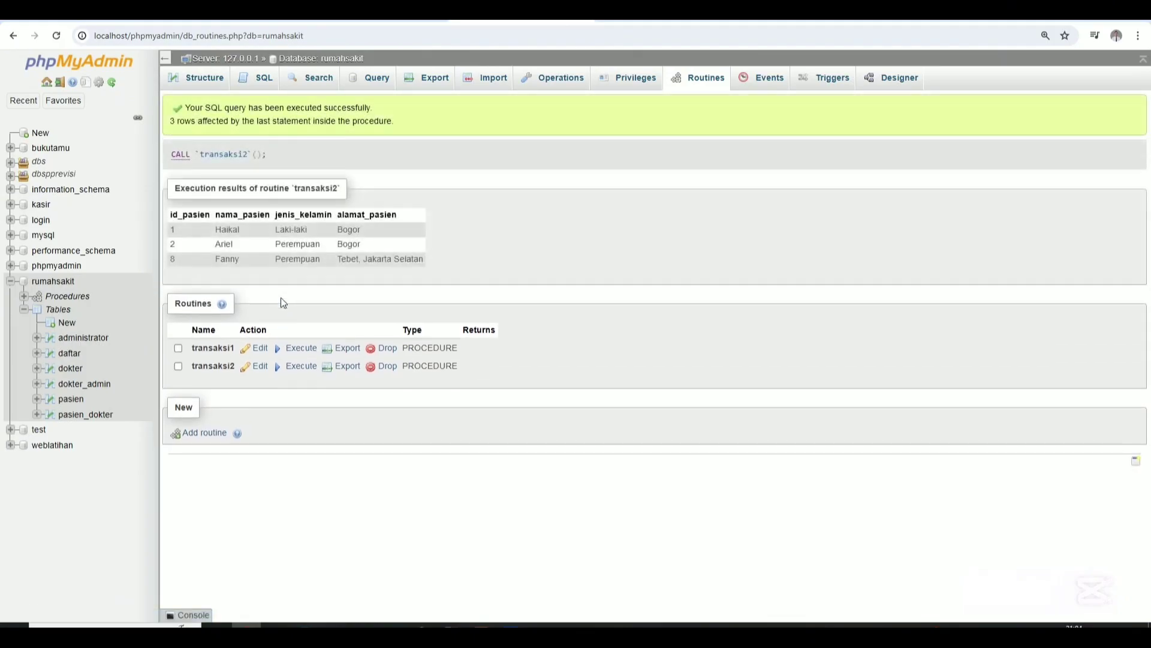
Review transaksi2's definition, then select the transaksi3 BEGIN…END block in Notepad.
{"action": "left_click", "coordinate": [257, 368]}
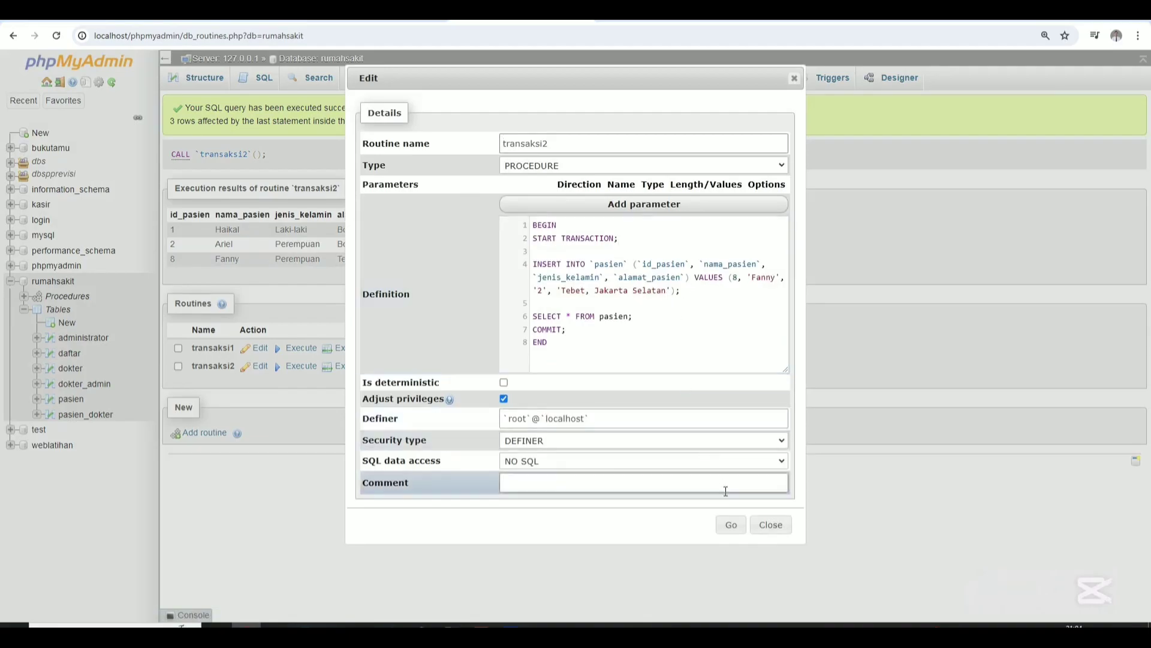
{"action": "left_click", "coordinate": [772, 525]}
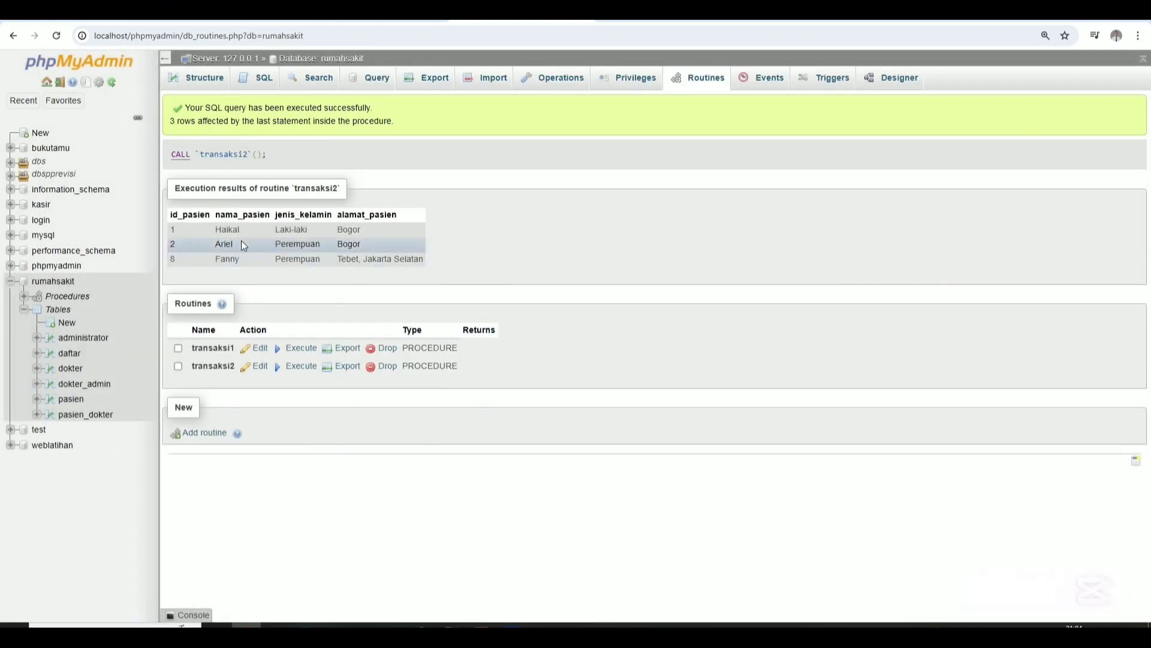
{"action": "left_click", "coordinate": [394, 625]}
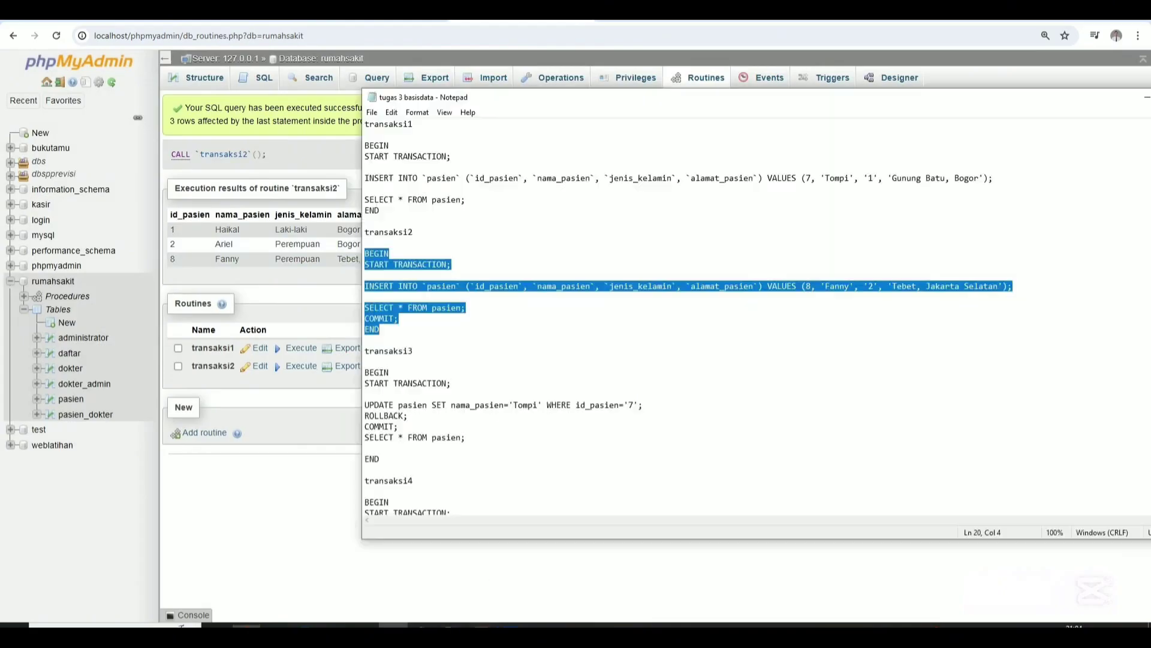
{"action": "left_click", "coordinate": [369, 362]}
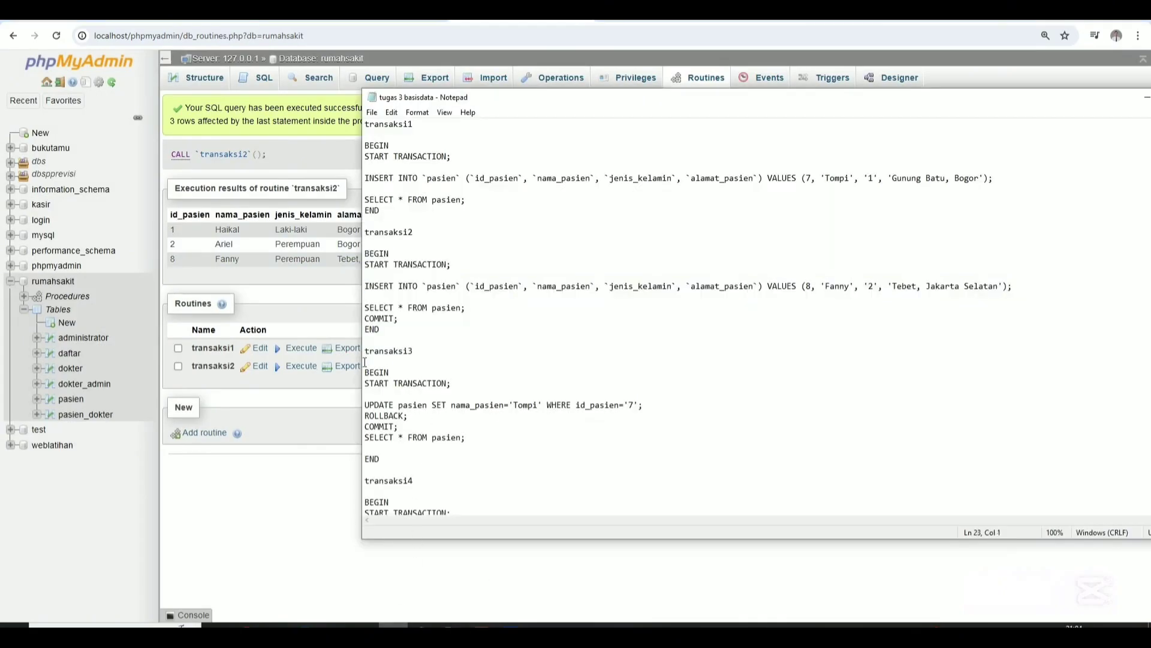
{"action": "left_click_drag", "start_coordinate": [364, 373], "coordinate": [412, 457]}
{"action": "key", "text": "ctrl+c"}
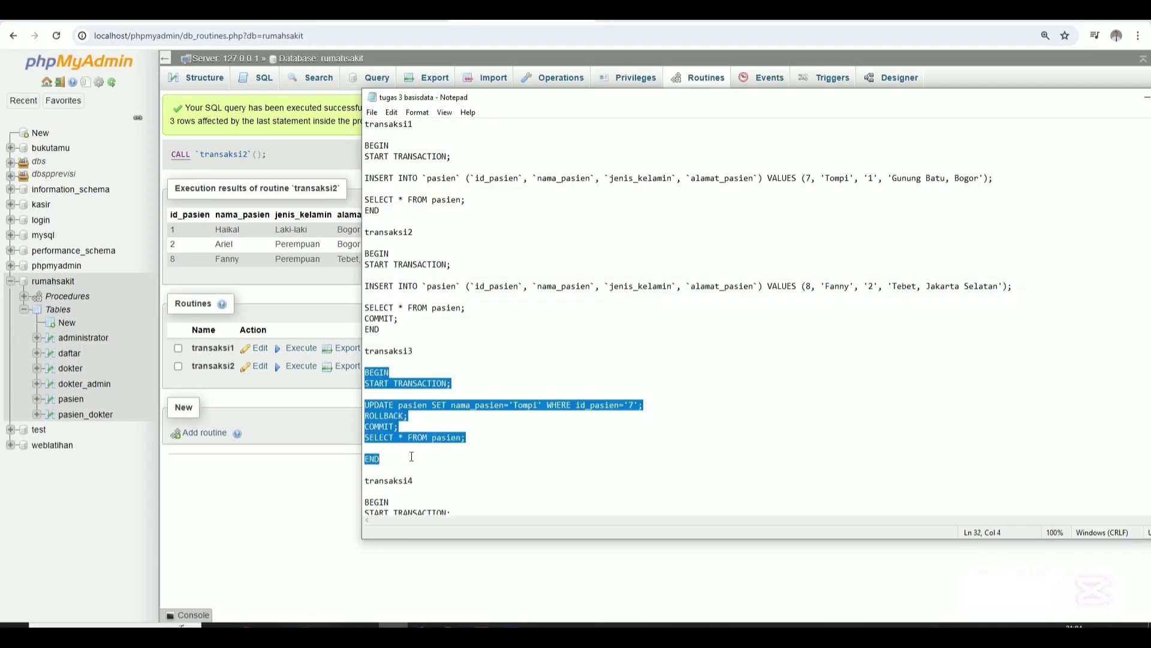
{"action": "left_click", "coordinate": [324, 481]}
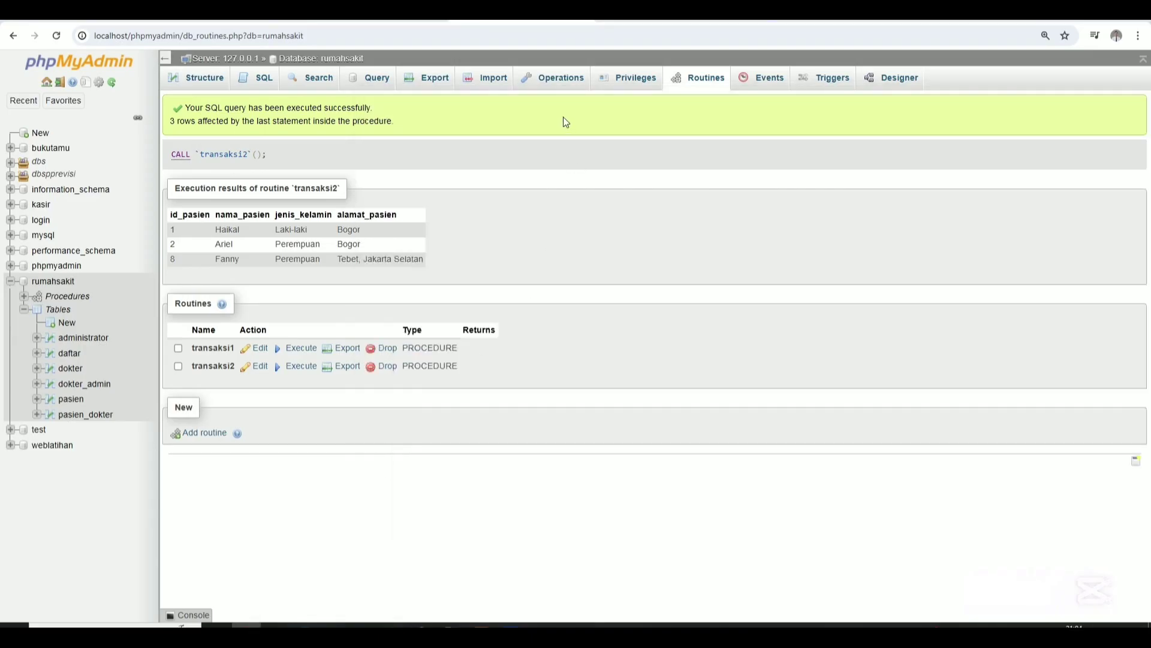
Add routine transaksi3 with no parameters, paste its UPDATE-with-ROLLBACK body, and save it.
{"action": "left_click", "coordinate": [694, 90]}
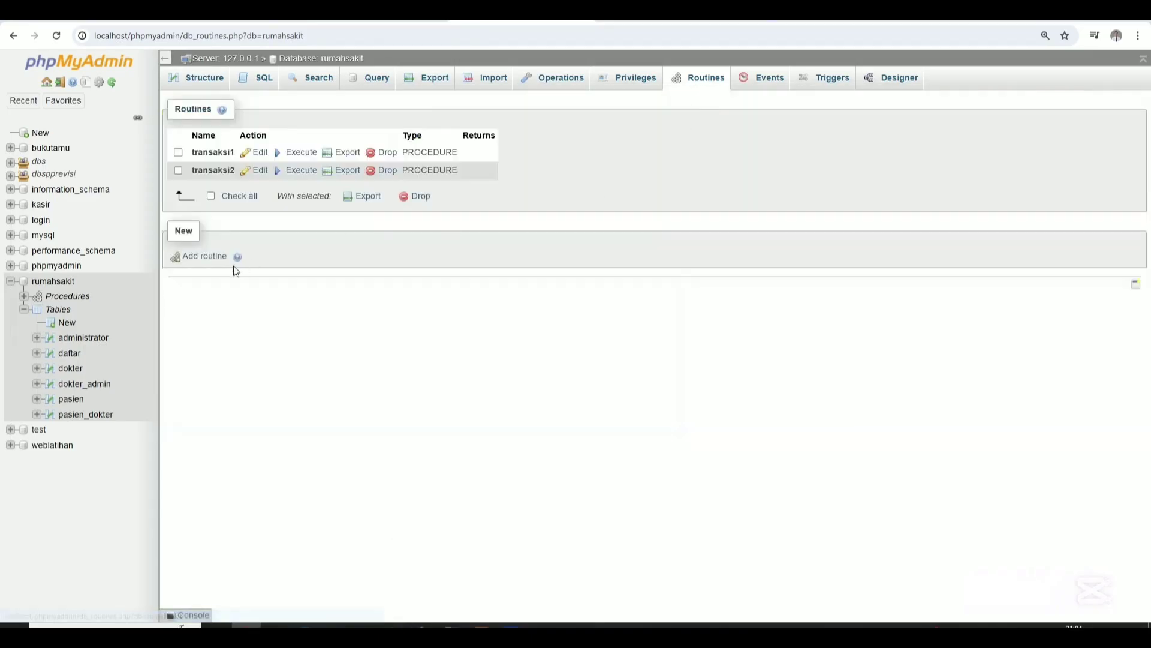
{"action": "left_click", "coordinate": [235, 264]}
{"action": "left_click", "coordinate": [527, 144]}
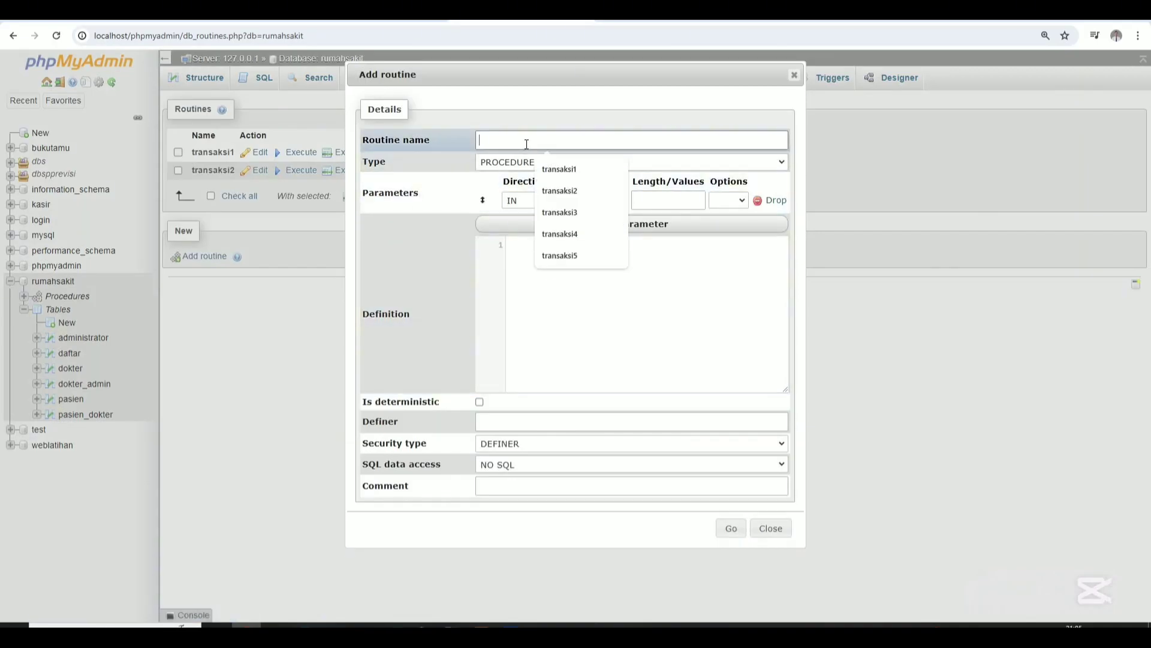
{"action": "left_click", "coordinate": [561, 212]}
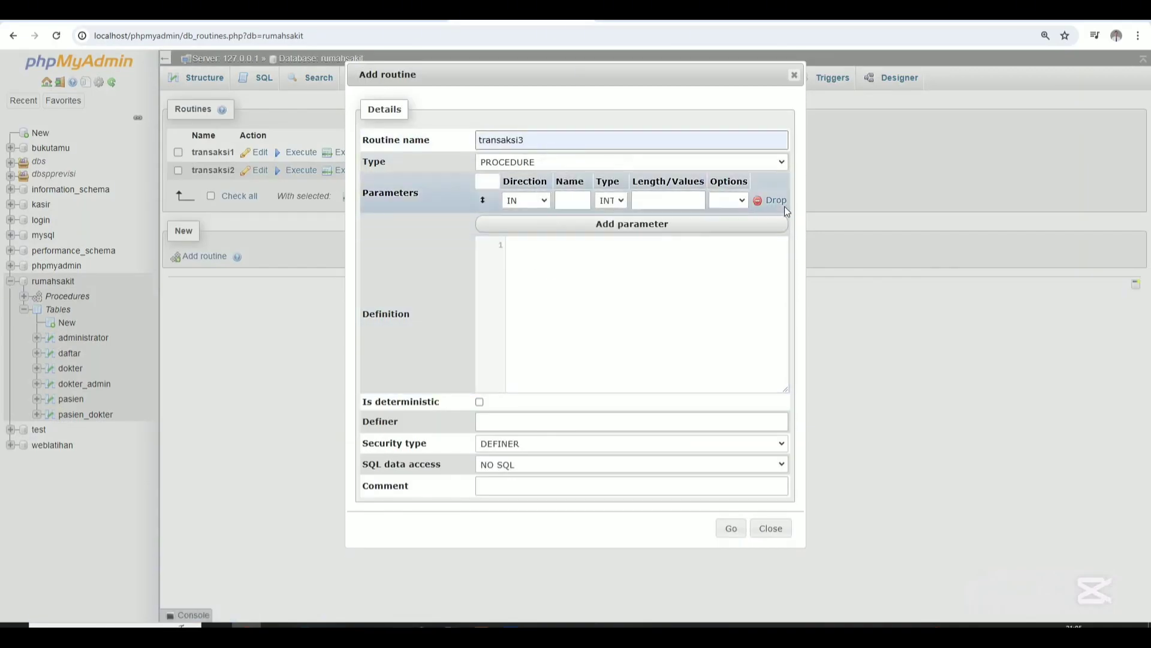
{"action": "left_click", "coordinate": [780, 203]}
{"action": "left_click", "coordinate": [653, 286]}
{"action": "key", "text": "ctrl+v"}
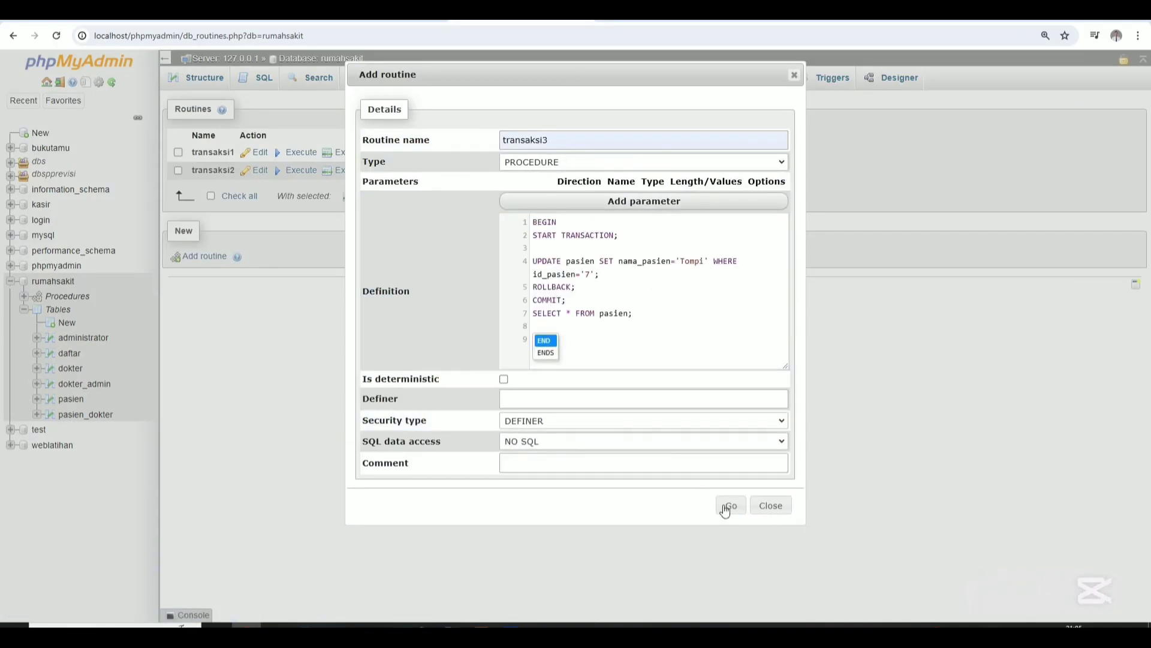
{"action": "left_click", "coordinate": [726, 507]}
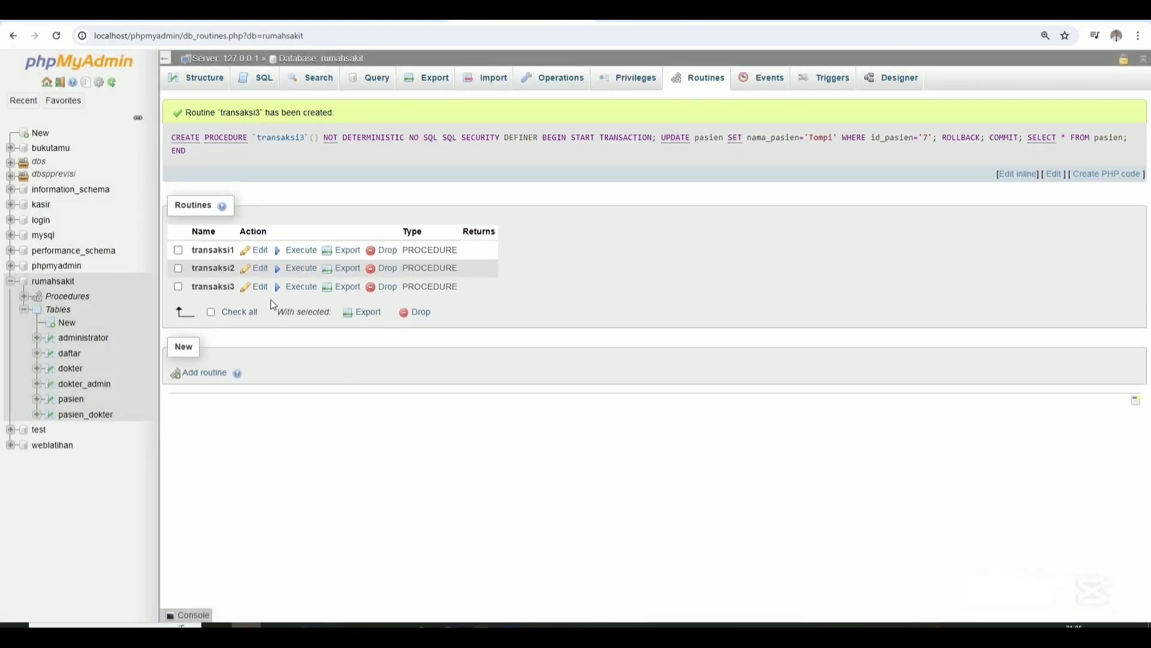
Execute transaksi3 to list 3 pasien rows, then view and close its definition.
{"action": "left_click", "coordinate": [290, 287]}
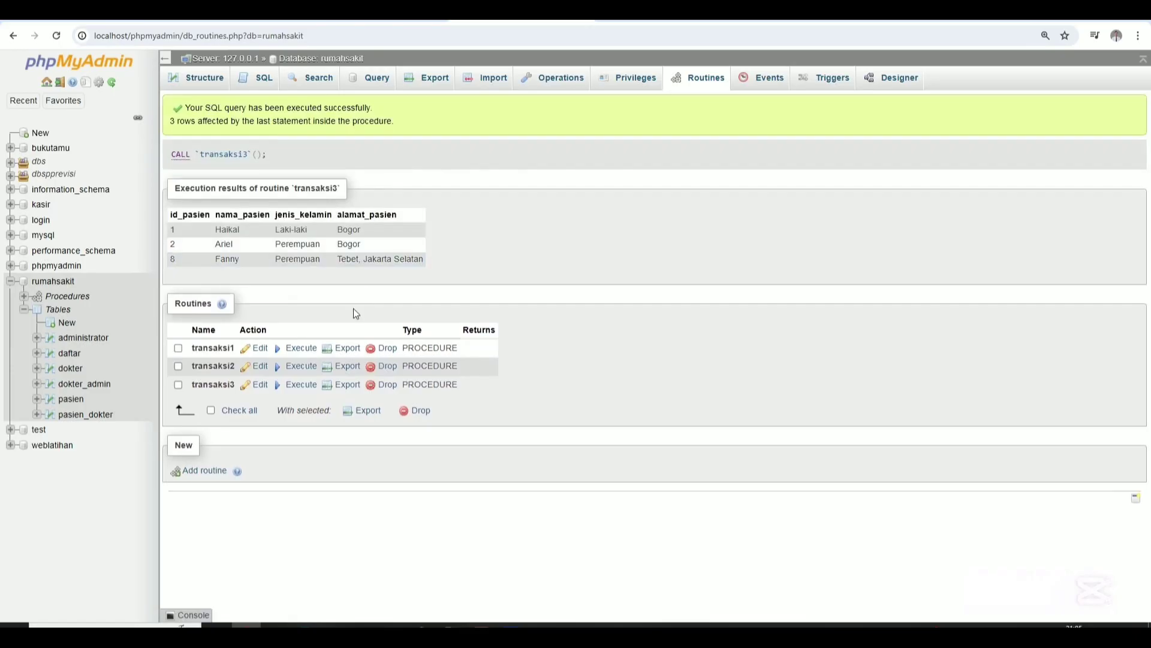
{"action": "left_click", "coordinate": [298, 385]}
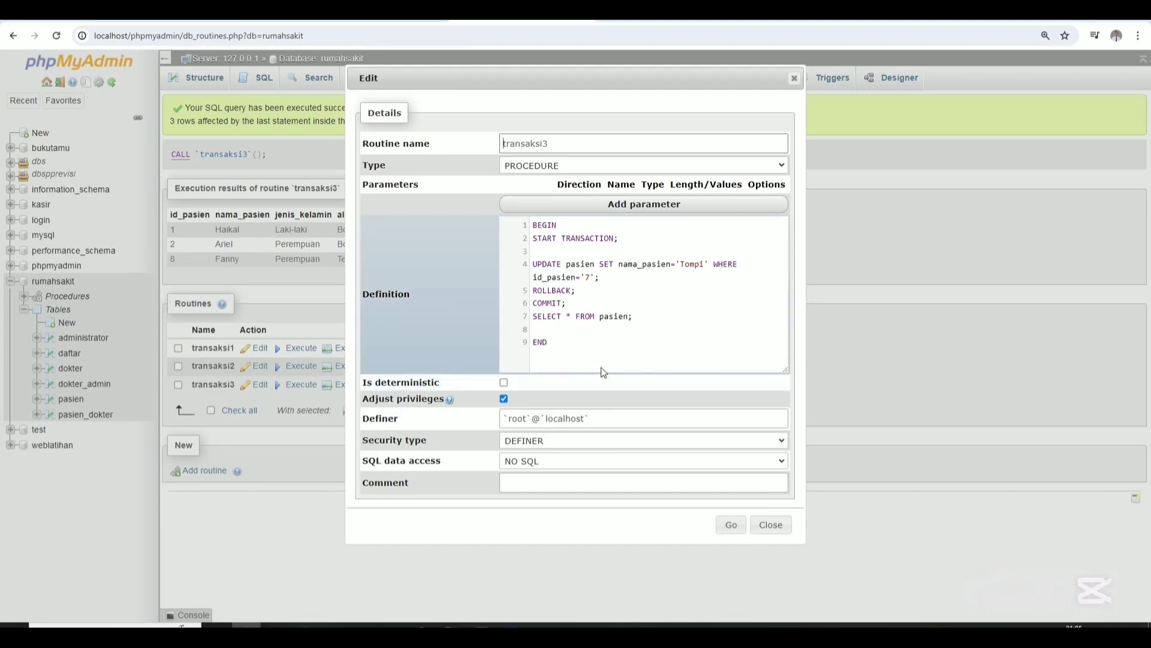
{"action": "left_click", "coordinate": [770, 525]}
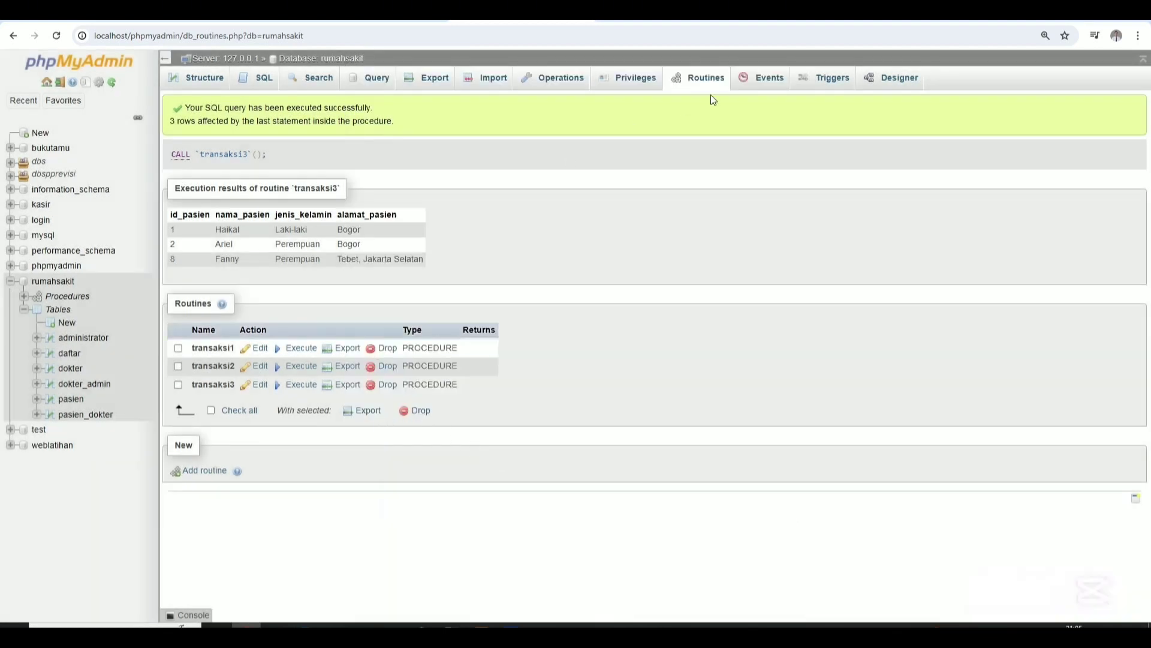
Select the transaksi4 BEGIN…END block in Notepad and return to phpMyAdmin.
{"action": "left_click", "coordinate": [394, 625]}
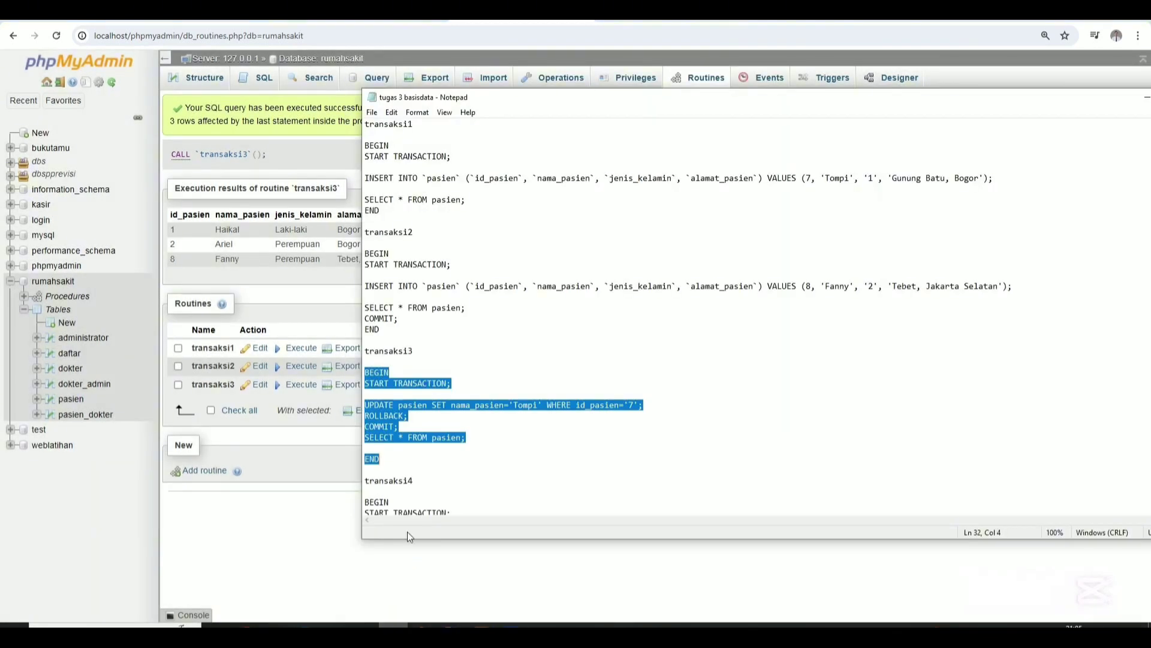
{"action": "scroll", "coordinate": [415, 476], "scroll_direction": "down", "scroll_amount": 7}
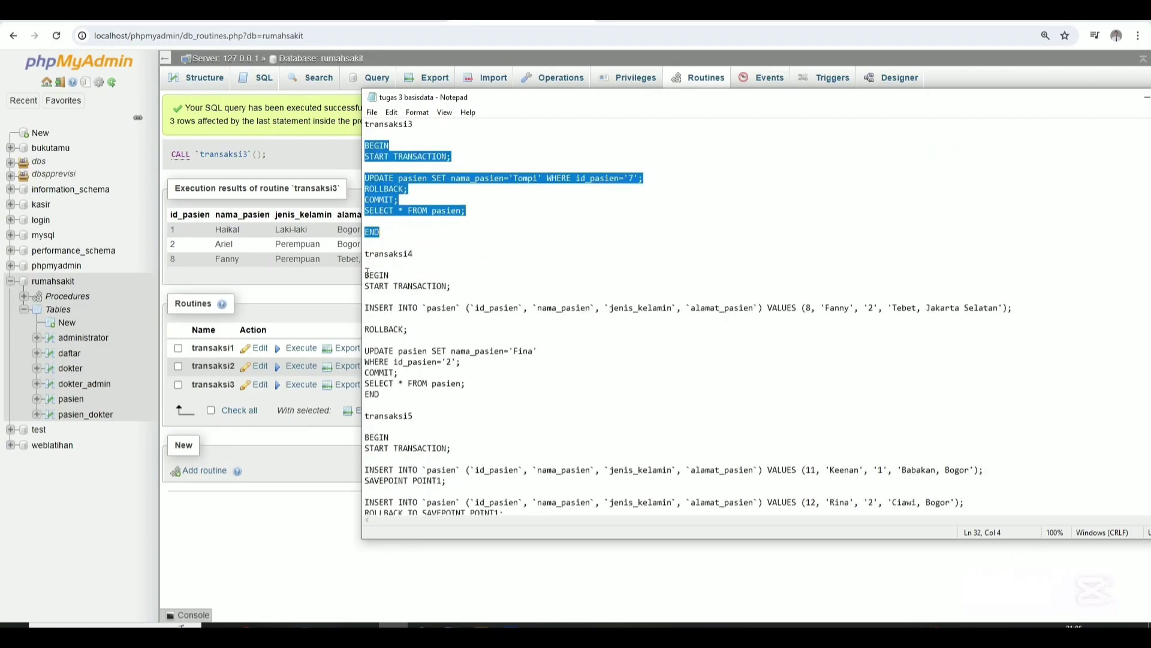
{"action": "left_click_drag", "start_coordinate": [365, 271], "coordinate": [414, 405]}
{"action": "key", "text": "ctrl+c"}
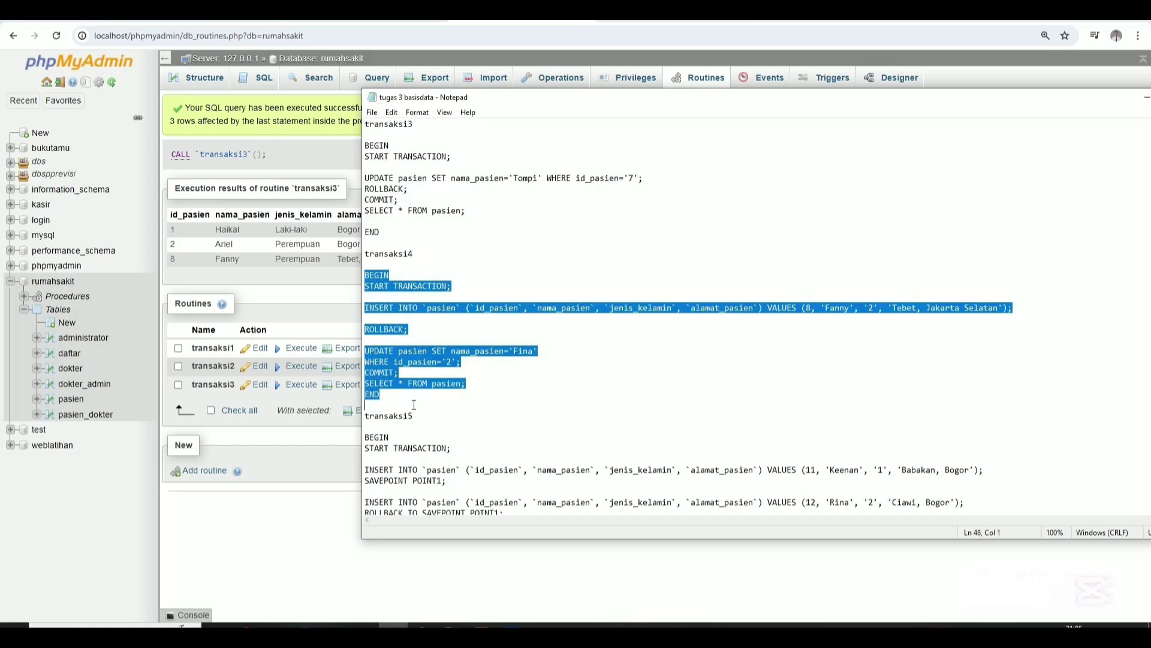
{"action": "left_click", "coordinate": [267, 549]}
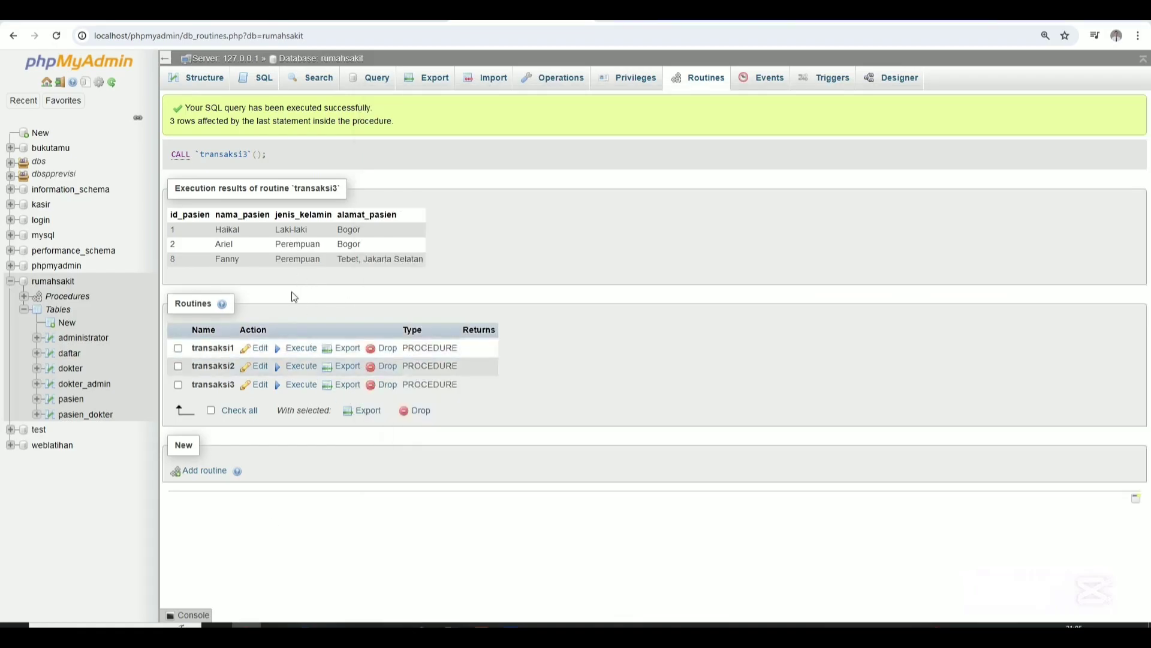
Add routine transaksi4 with no parameters, paste its body, and save it.
{"action": "left_click", "coordinate": [204, 470]}
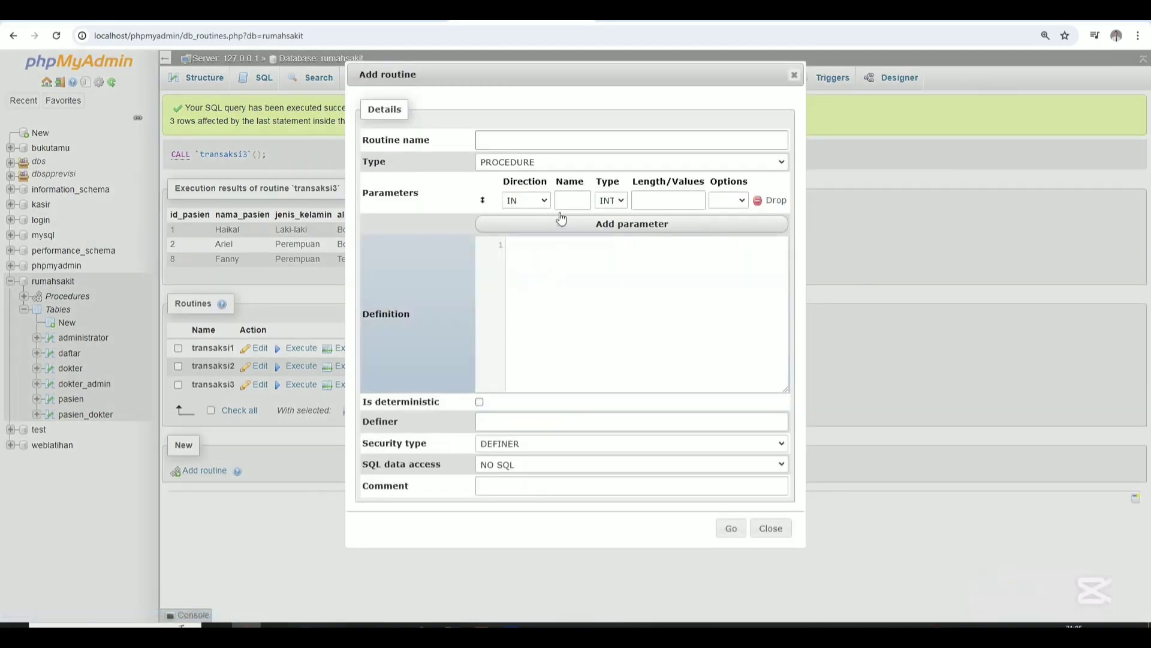
{"action": "left_click", "coordinate": [692, 142]}
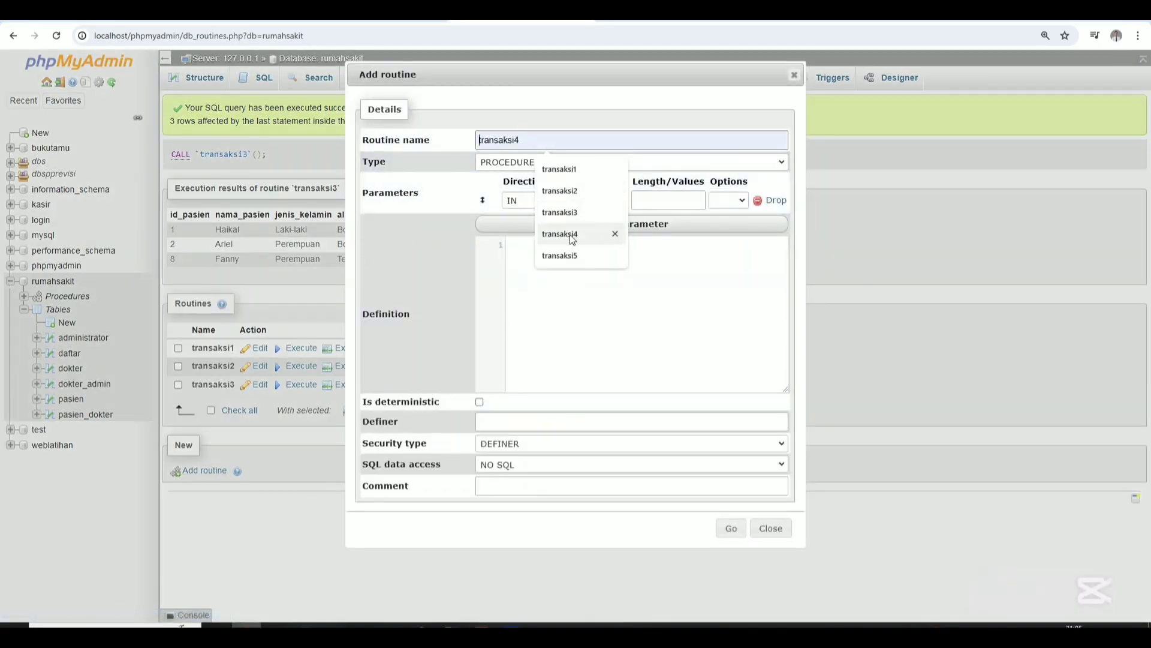
{"action": "left_click", "coordinate": [572, 234]}
{"action": "left_click", "coordinate": [761, 201]}
{"action": "left_click", "coordinate": [681, 264]}
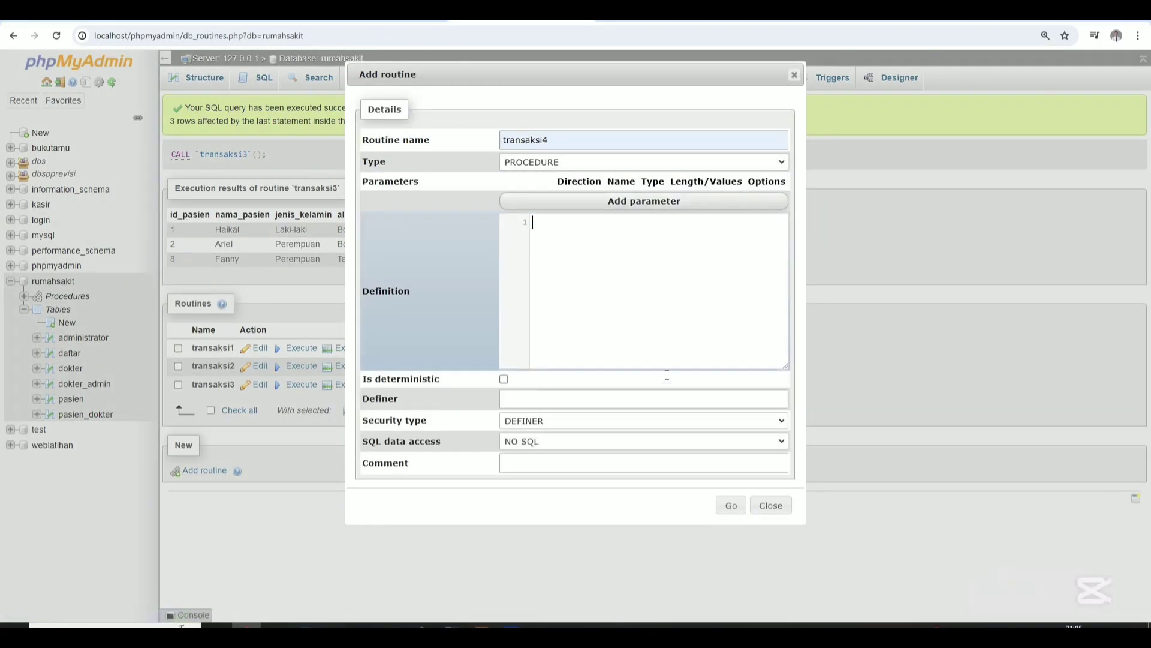
{"action": "key", "text": "ctrl+v"}
{"action": "scroll", "coordinate": [650, 259], "scroll_direction": "up", "scroll_amount": 2}
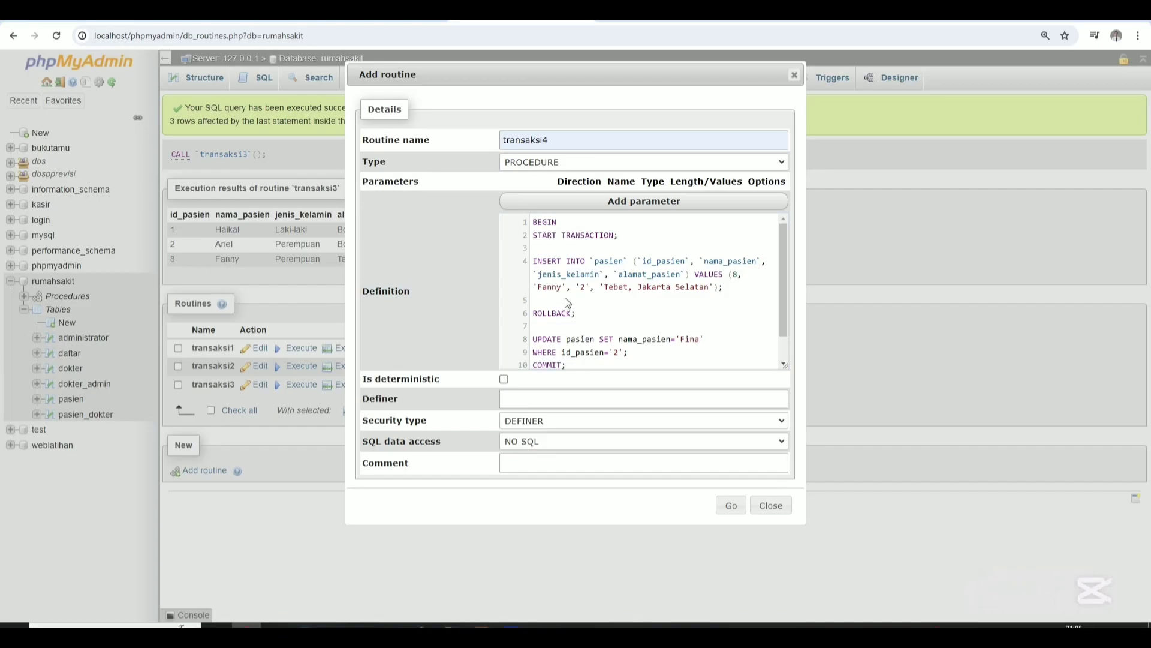
{"action": "scroll", "coordinate": [613, 317], "scroll_direction": "down", "scroll_amount": 2}
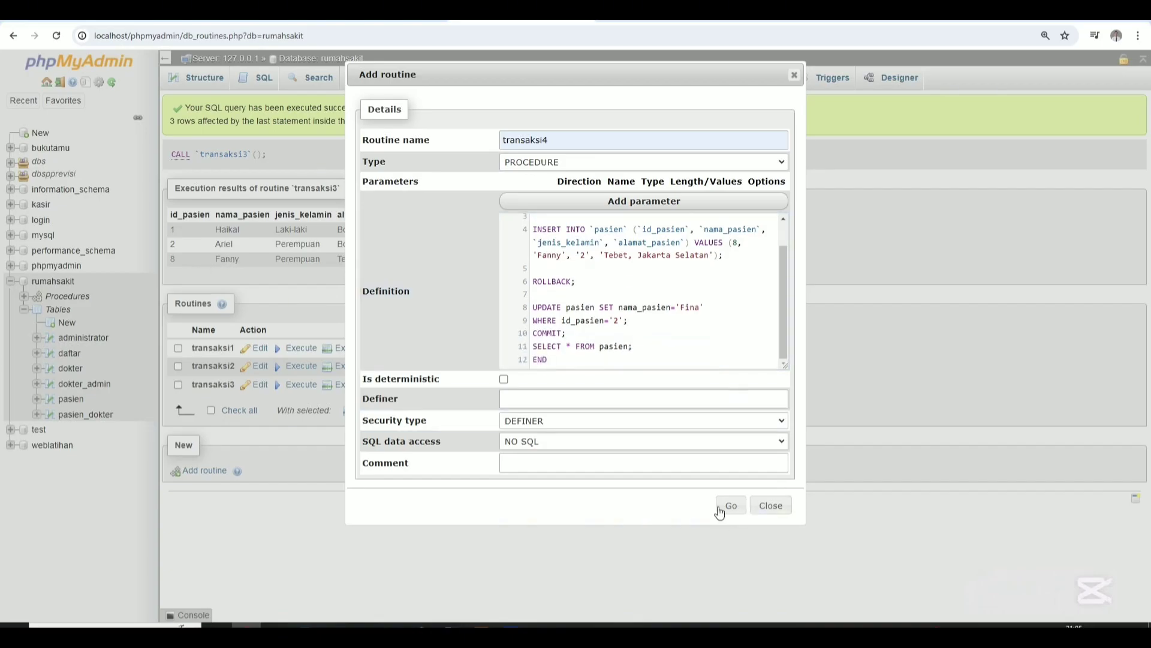
{"action": "left_click", "coordinate": [731, 506]}
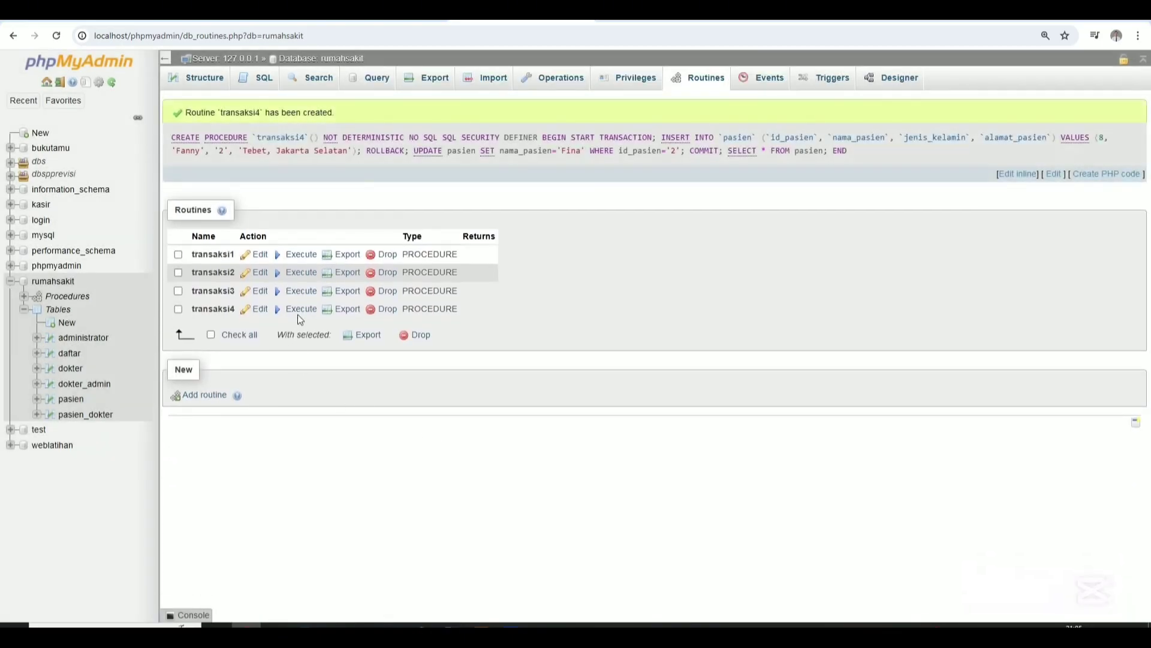
Execute transaksi4, save its corrected definition, and rerun it to list Haikal, Fina, Fanny.
{"action": "left_click", "coordinate": [302, 310]}
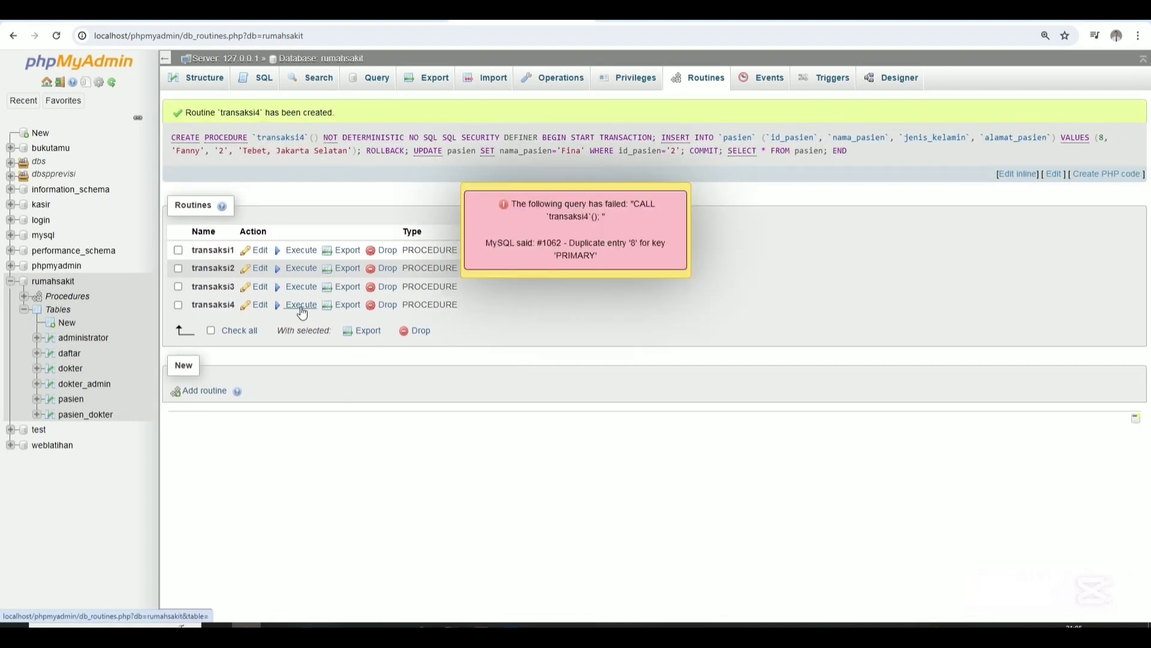
{"action": "left_click", "coordinate": [260, 304]}
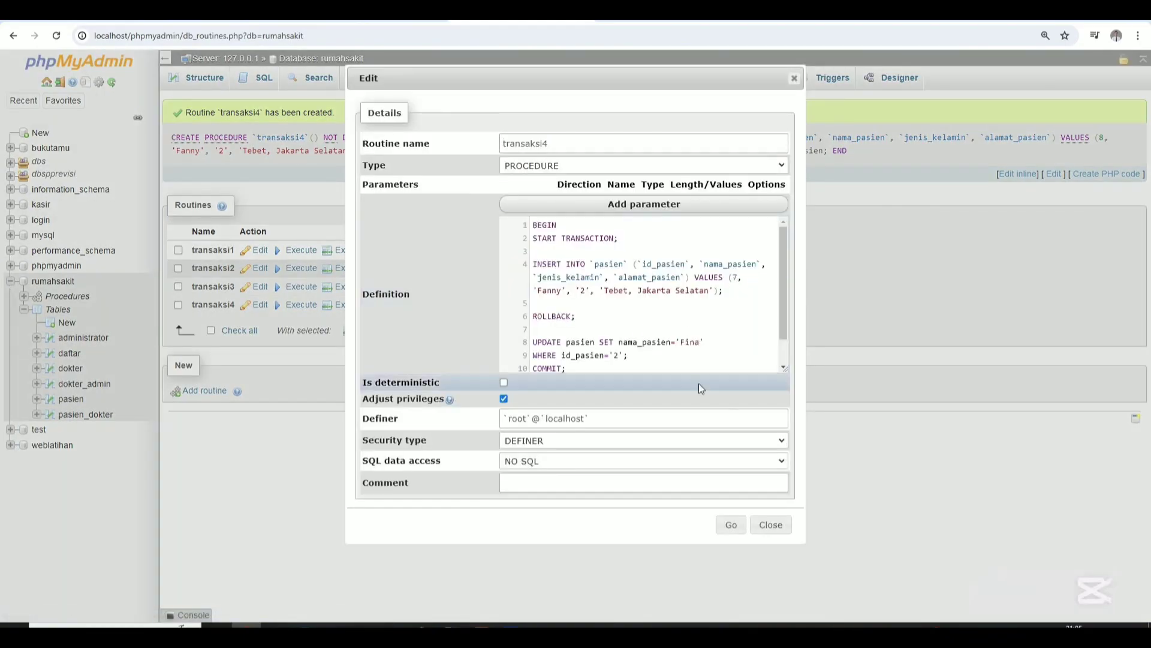
{"action": "left_click", "coordinate": [731, 525]}
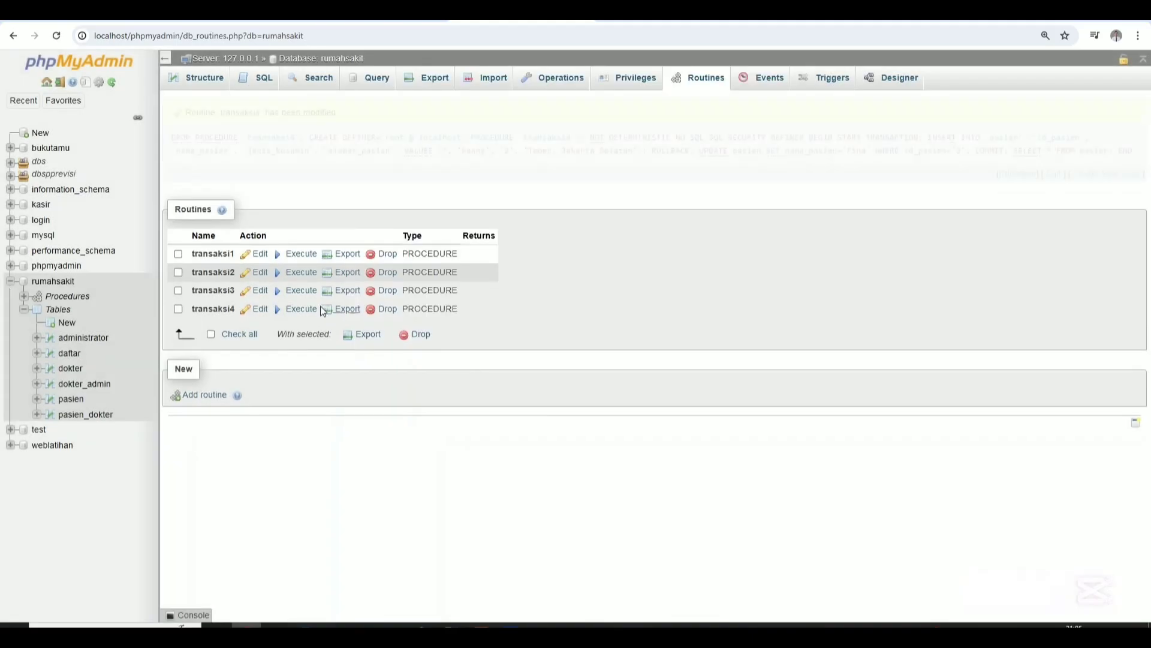
{"action": "left_click", "coordinate": [302, 316]}
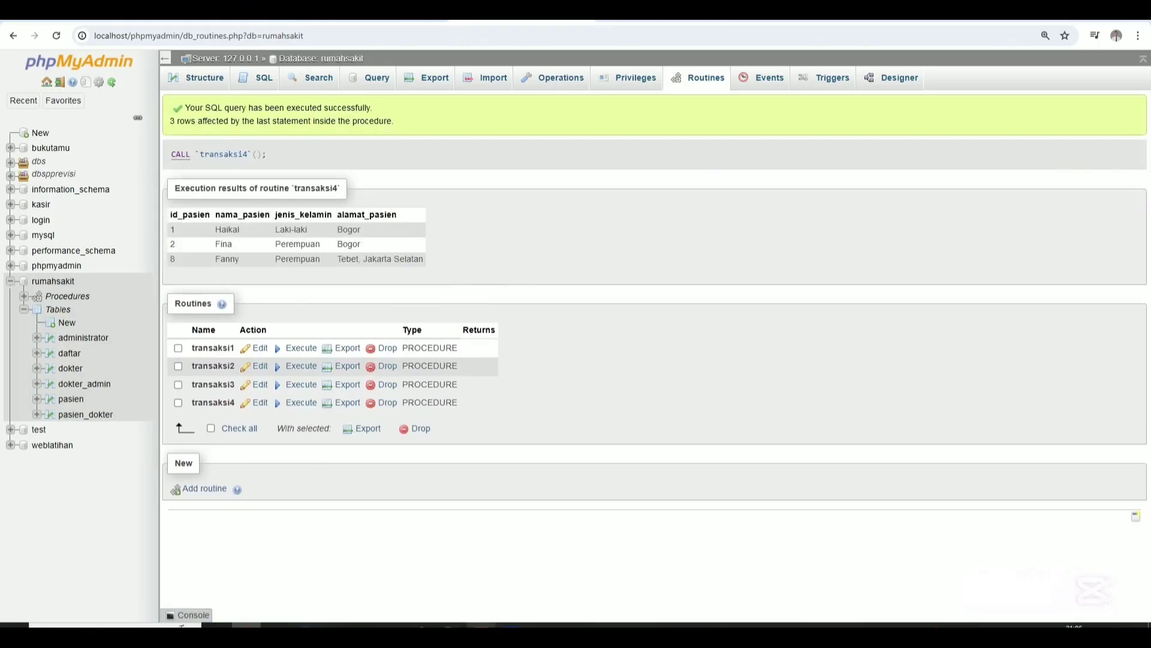
Select the whole transaksi5 BEGIN…END block in Notepad, then go back to phpMyAdmin.
{"action": "mouse_move", "coordinate": [481, 626]}
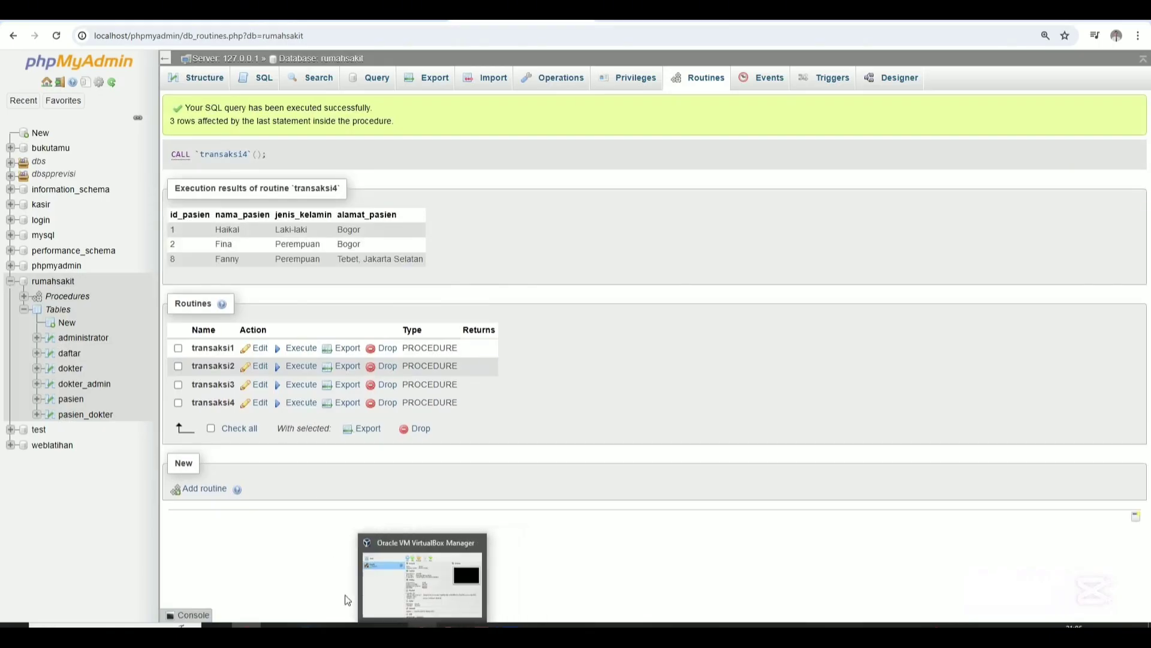
{"action": "left_click", "coordinate": [394, 634]}
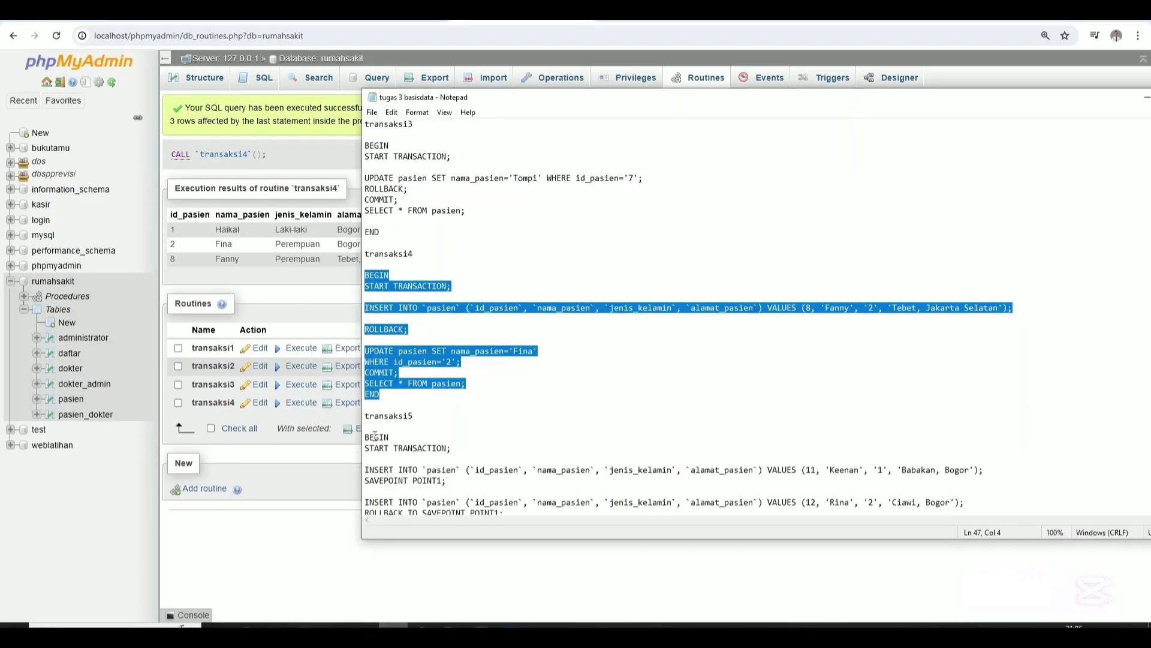
{"action": "scroll", "coordinate": [358, 441], "scroll_direction": "down", "scroll_amount": 2}
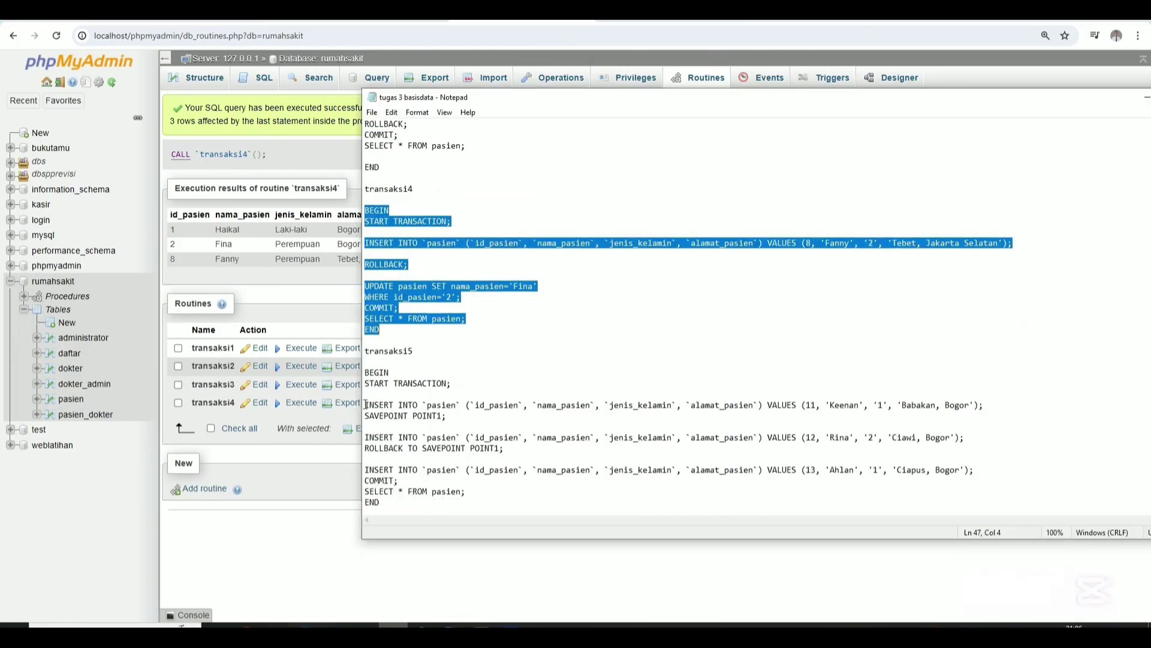
{"action": "left_click_drag", "start_coordinate": [365, 405], "coordinate": [418, 448]}
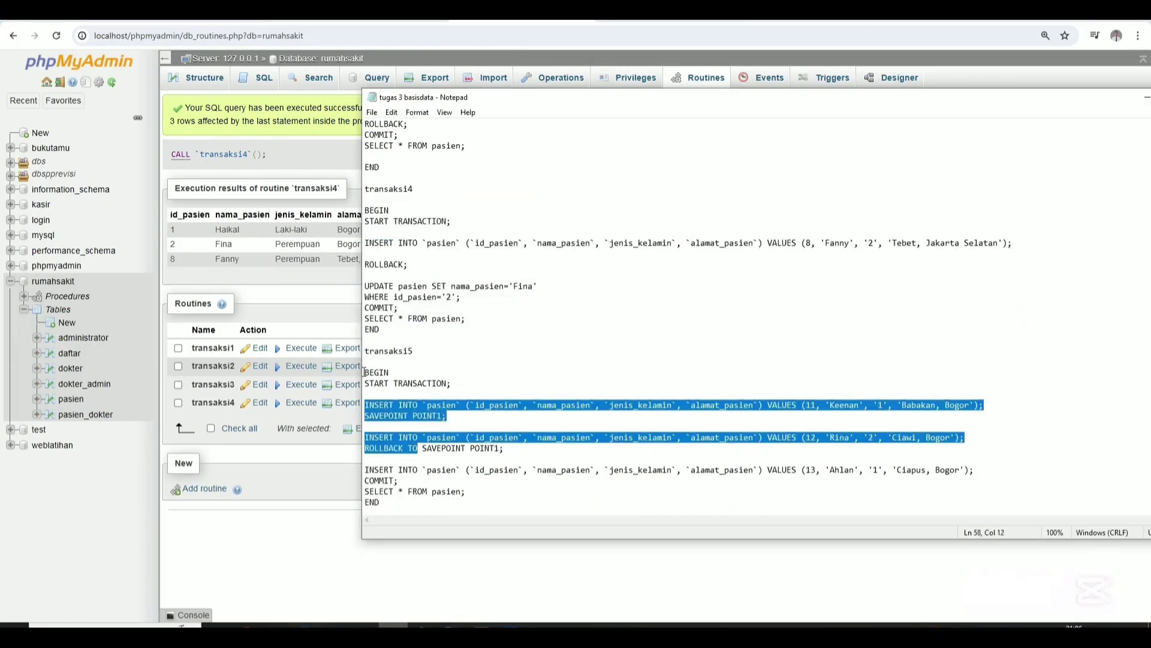
{"action": "left_click_drag", "start_coordinate": [364, 373], "coordinate": [488, 508]}
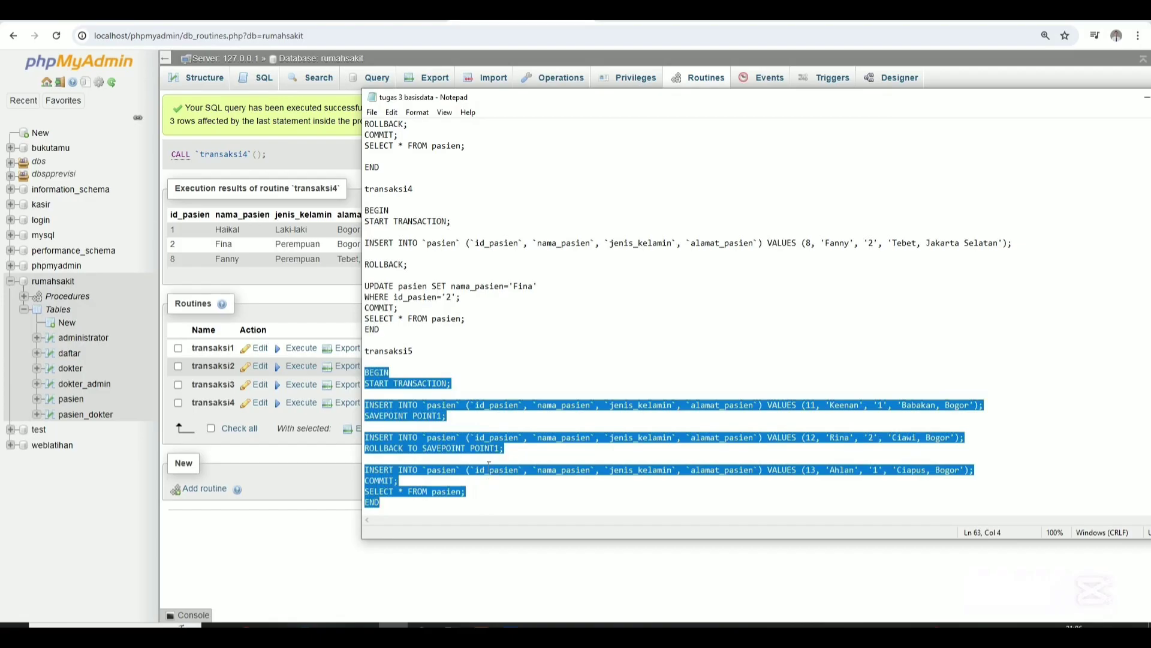
{"action": "left_click", "coordinate": [284, 546]}
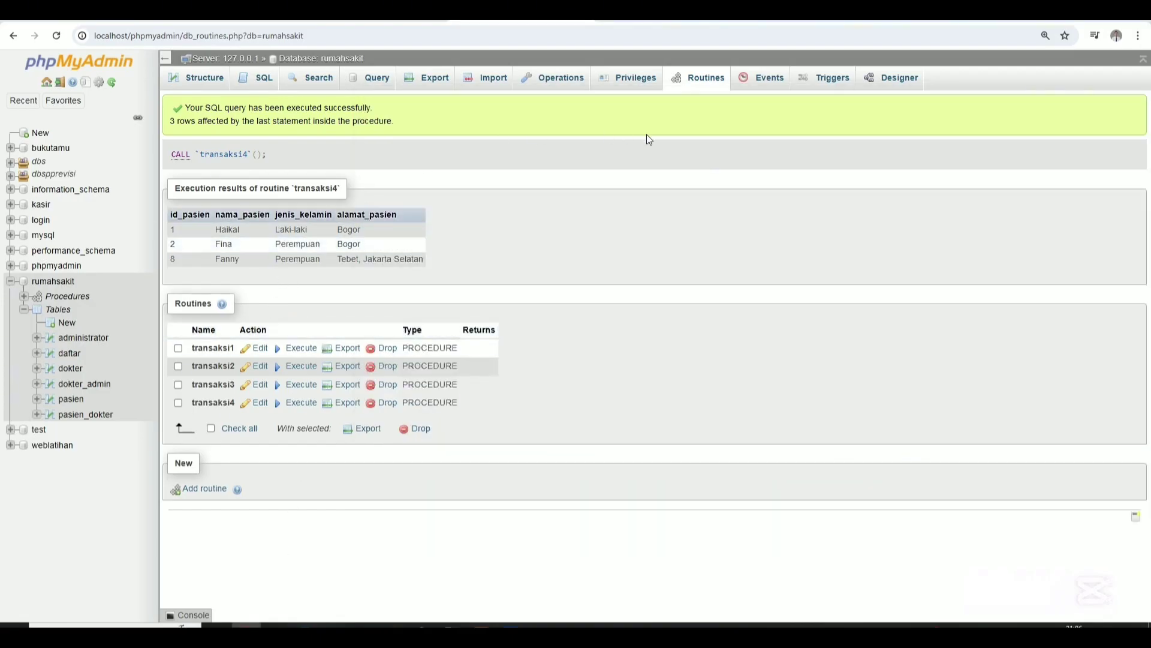
Create a parameterless PROCEDURE named transaksi5 from the pasted body and execute it.
{"action": "left_click", "coordinate": [196, 495]}
{"action": "left_click", "coordinate": [543, 142]}
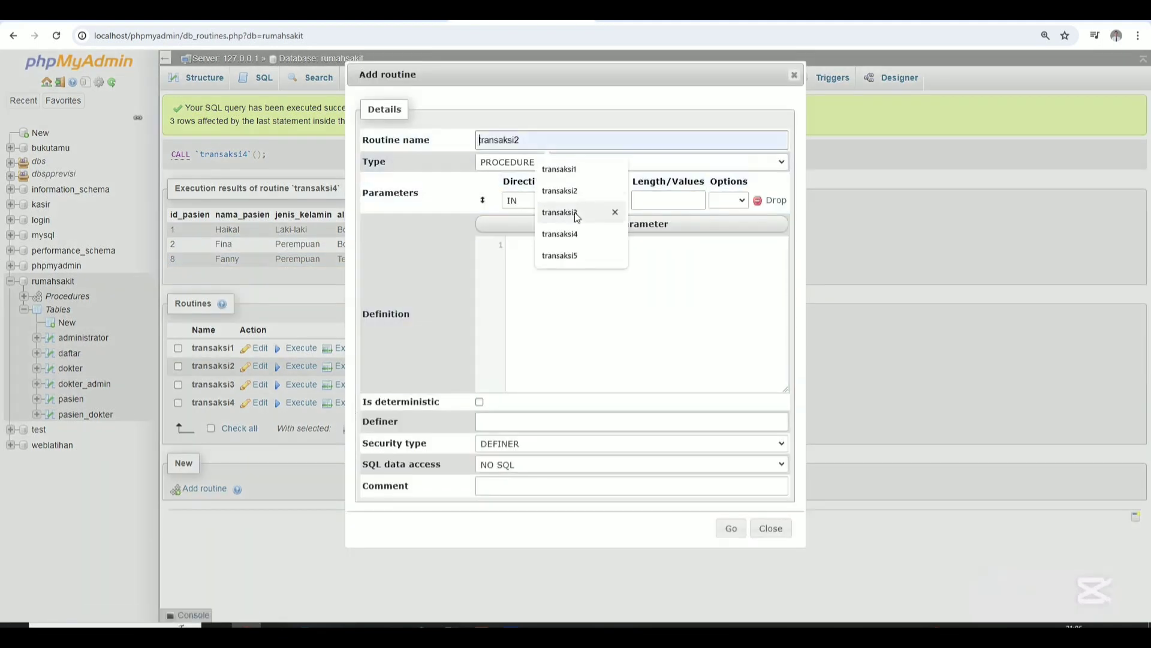
{"action": "left_click", "coordinate": [574, 257]}
{"action": "left_click", "coordinate": [588, 164]}
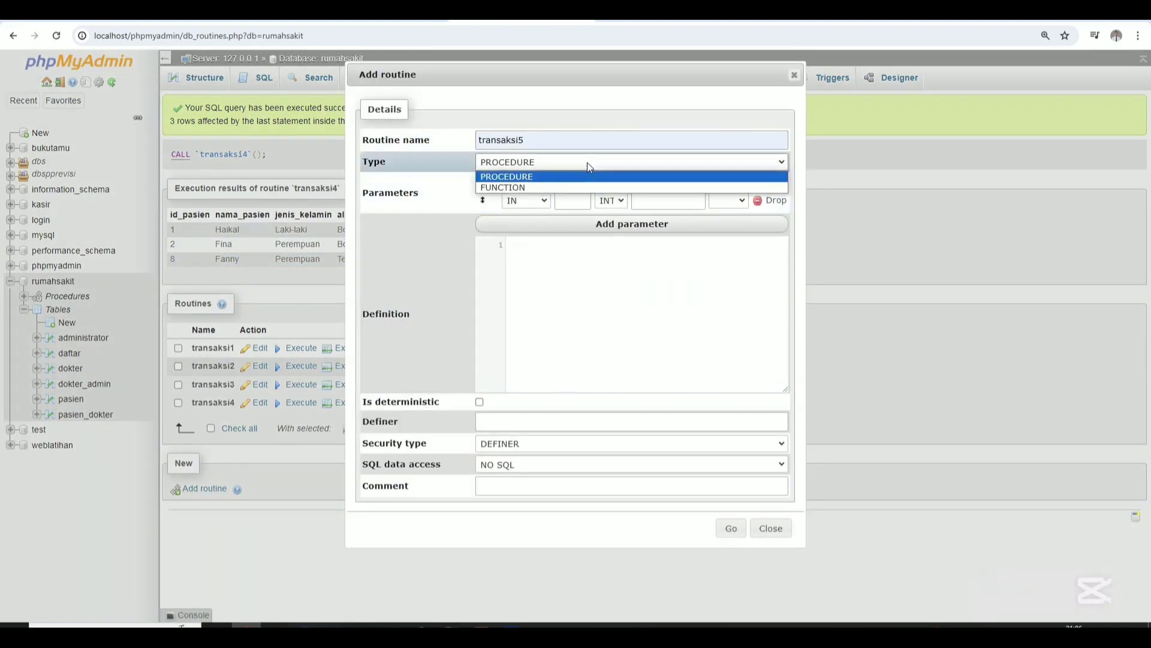
{"action": "left_click", "coordinate": [587, 163]}
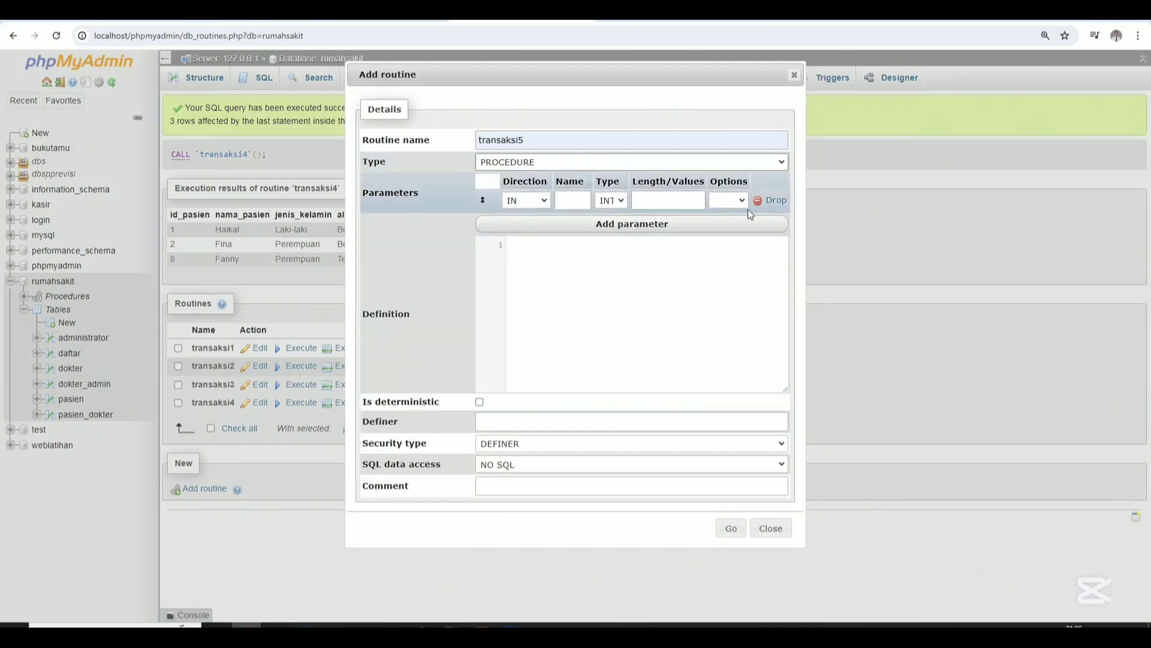
{"action": "left_click", "coordinate": [770, 200]}
{"action": "left_click", "coordinate": [635, 277]}
{"action": "key", "text": "ctrl+v"}
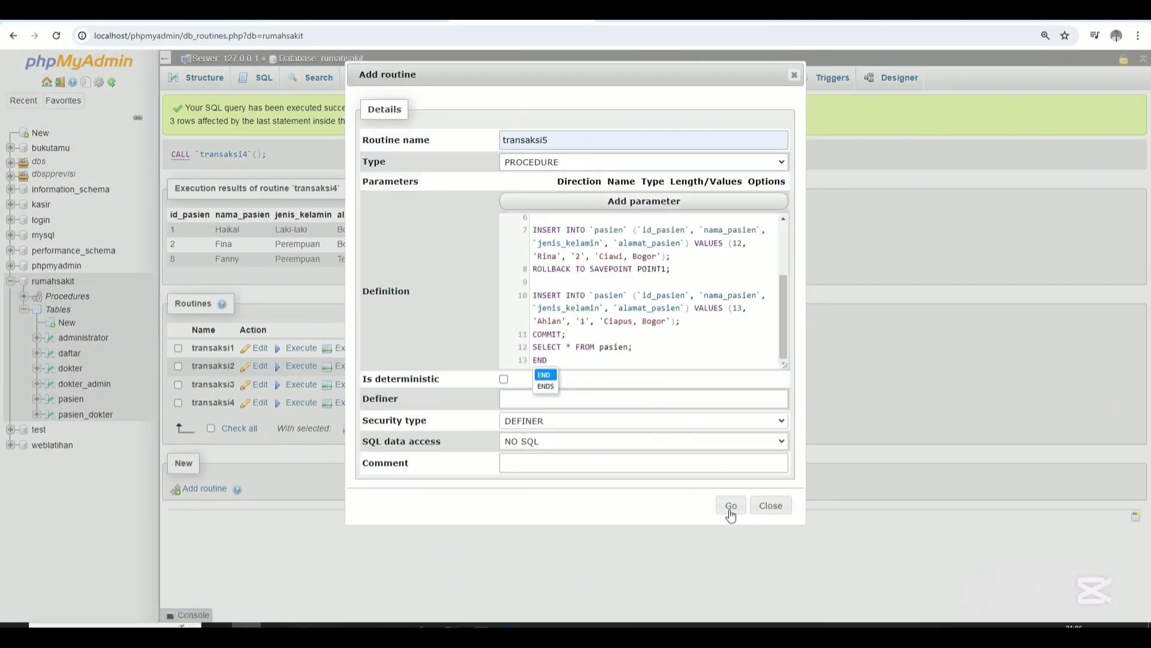
{"action": "left_click", "coordinate": [731, 507]}
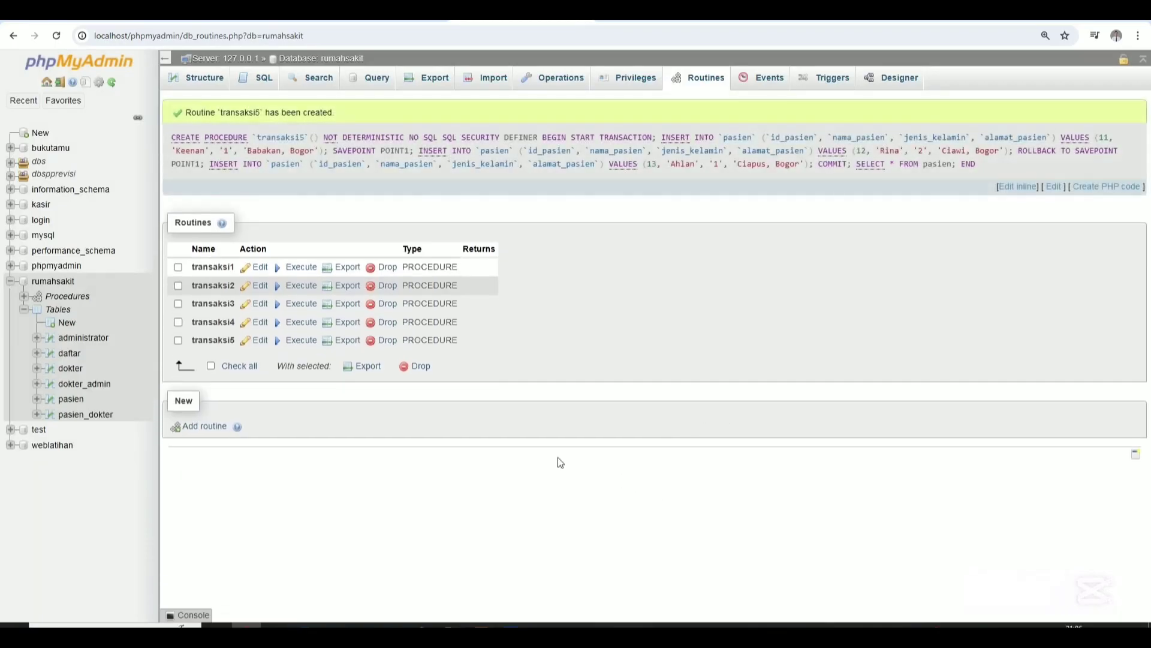
{"action": "left_click", "coordinate": [299, 340]}
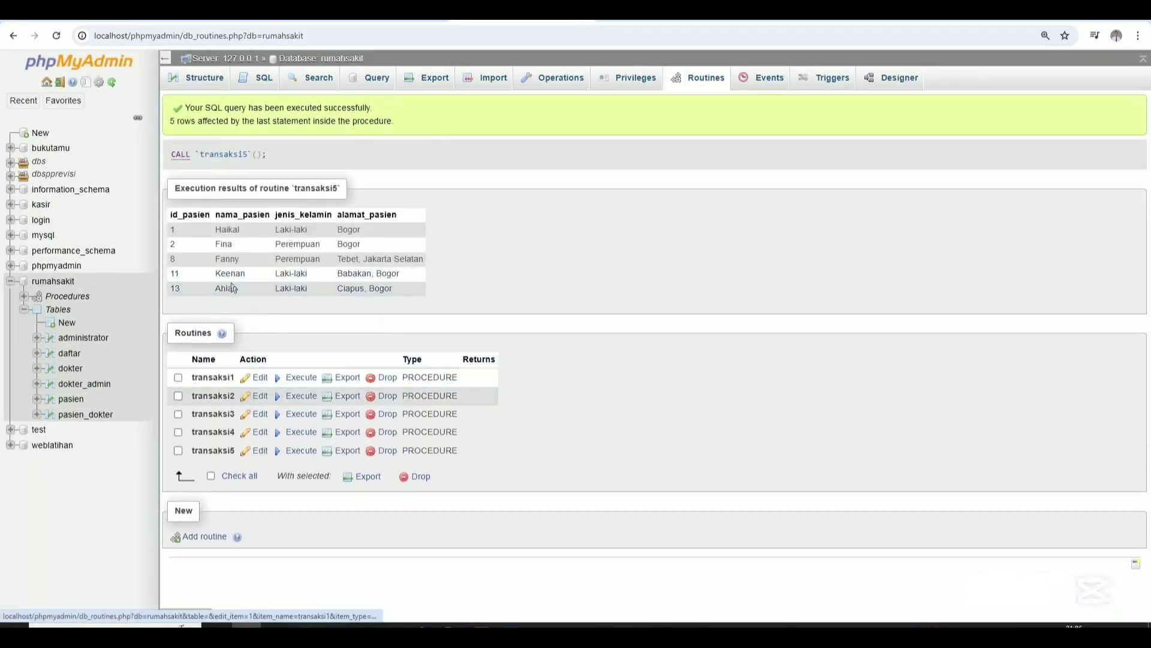
Review the transaksi4 and transaksi5 routine definitions in the Edit dialog.
{"action": "left_click", "coordinate": [260, 433]}
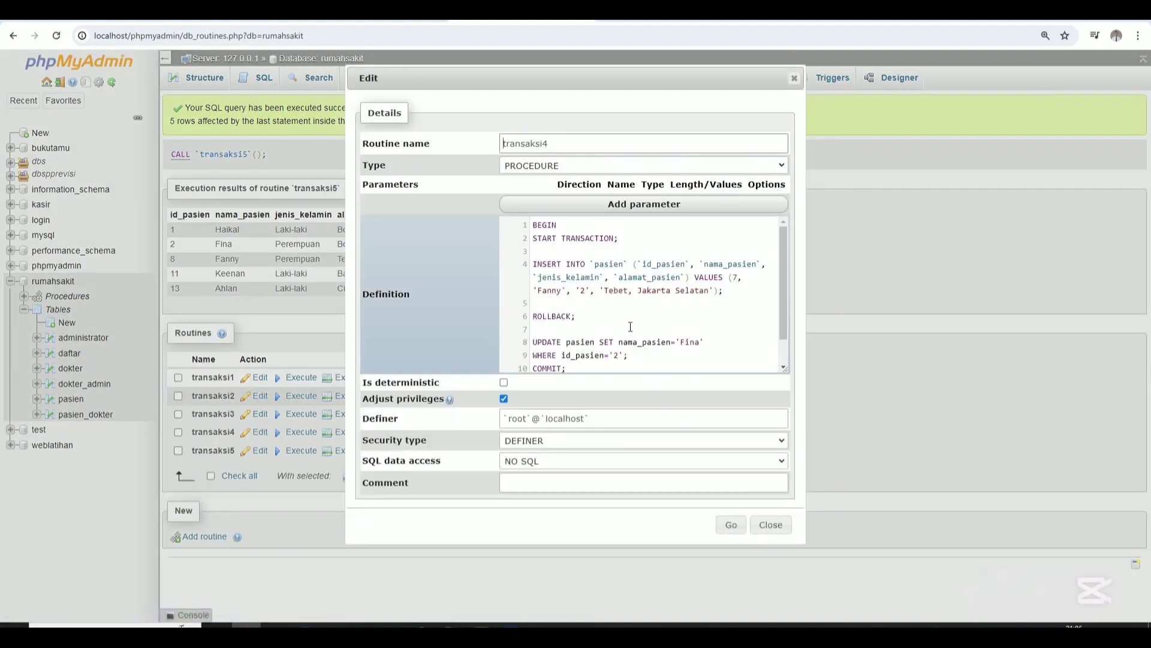
{"action": "scroll", "coordinate": [630, 324], "scroll_direction": "down", "scroll_amount": 1}
{"action": "scroll", "coordinate": [627, 323], "scroll_direction": "up", "scroll_amount": 1}
{"action": "scroll", "coordinate": [627, 323], "scroll_direction": "down", "scroll_amount": 1}
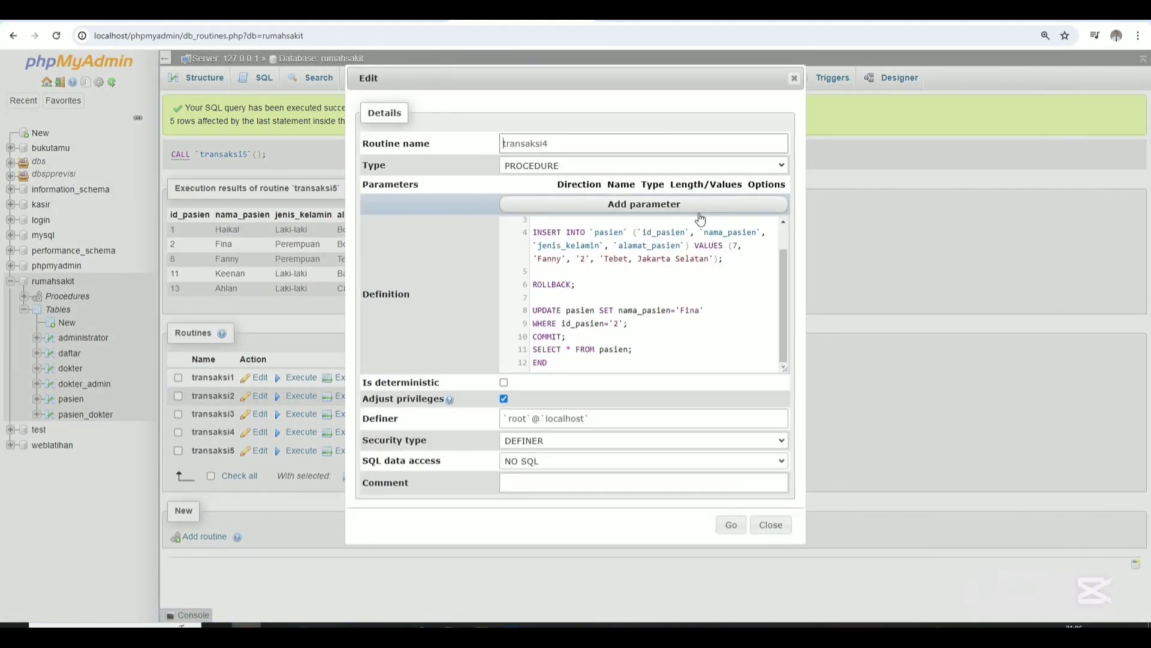
{"action": "left_click", "coordinate": [771, 524]}
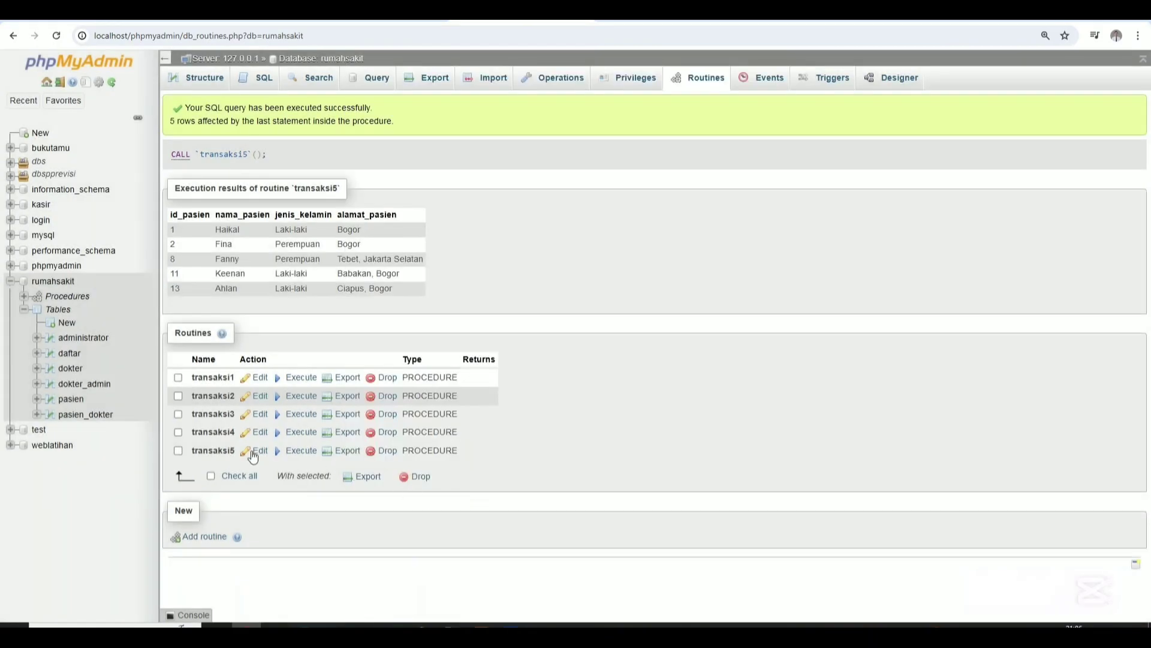
{"action": "left_click", "coordinate": [250, 452]}
{"action": "scroll", "coordinate": [655, 318], "scroll_direction": "down", "scroll_amount": 3}
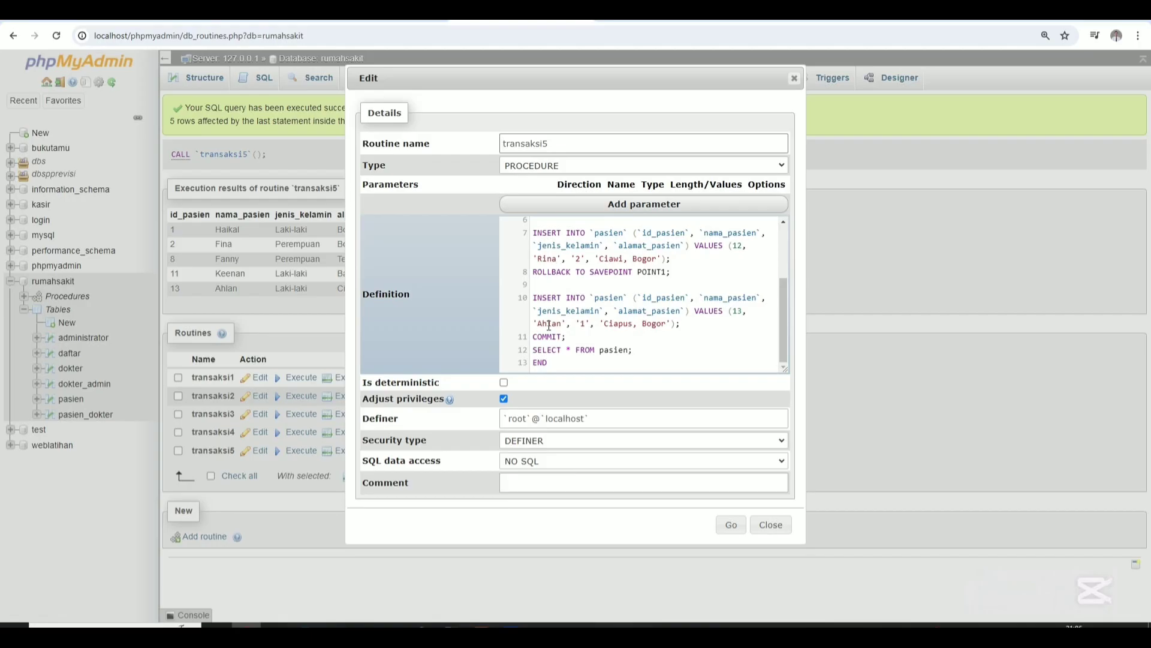
{"action": "scroll", "coordinate": [558, 279], "scroll_direction": "up", "scroll_amount": 3}
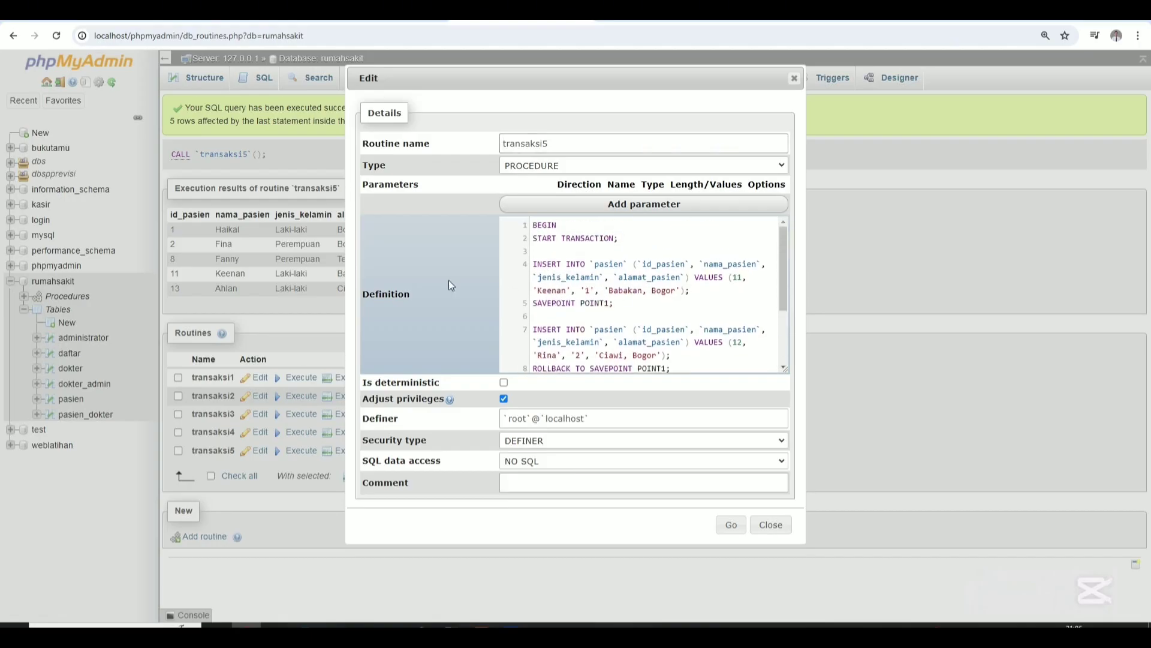
{"action": "scroll", "coordinate": [641, 341], "scroll_direction": "down", "scroll_amount": 2}
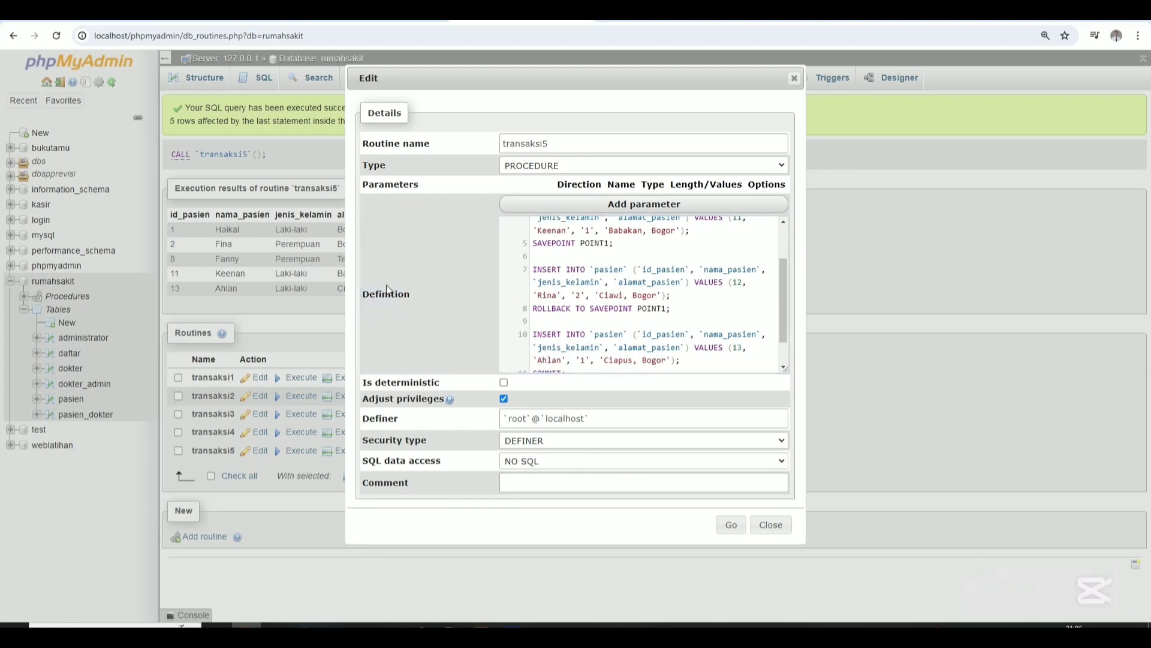
{"action": "left_click", "coordinate": [771, 526]}
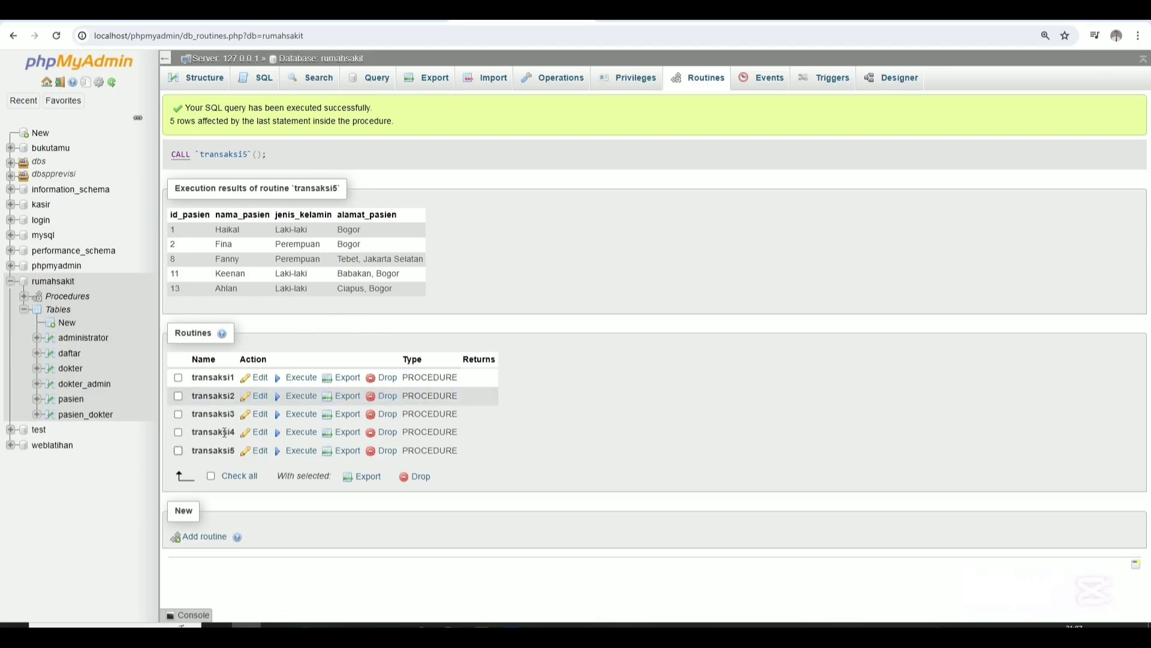
Start a new rumahsakit table named obat with first column id_obat, length 5.
{"action": "left_click", "coordinate": [67, 324]}
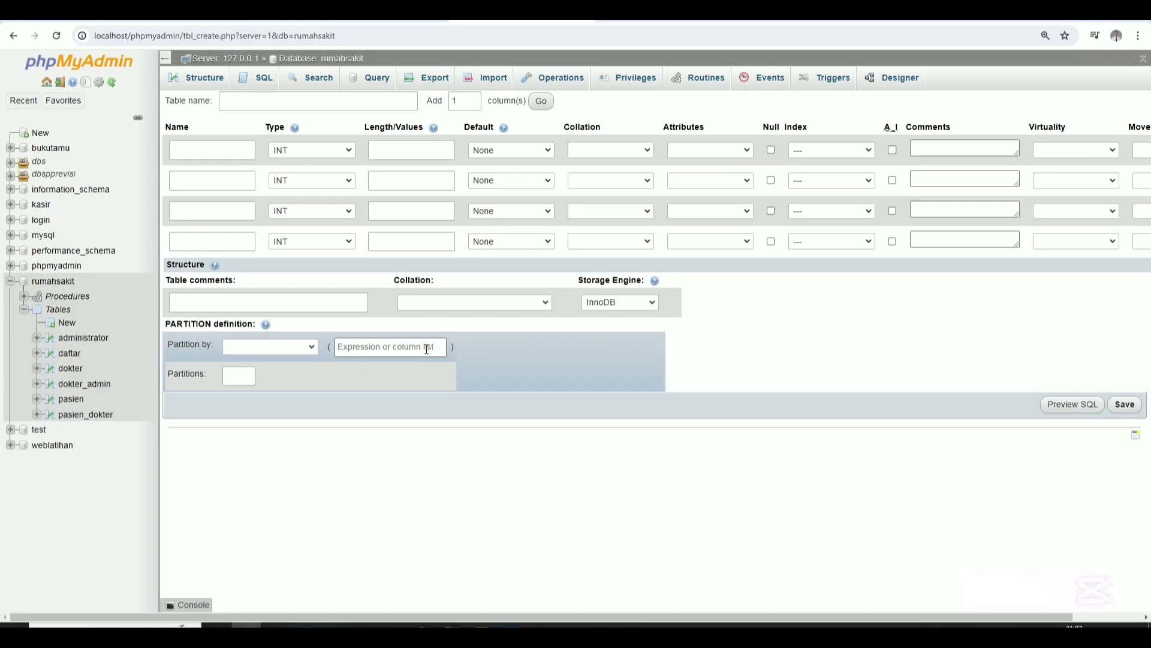
{"action": "left_click", "coordinate": [375, 97]}
{"action": "type", "text": "oba"}
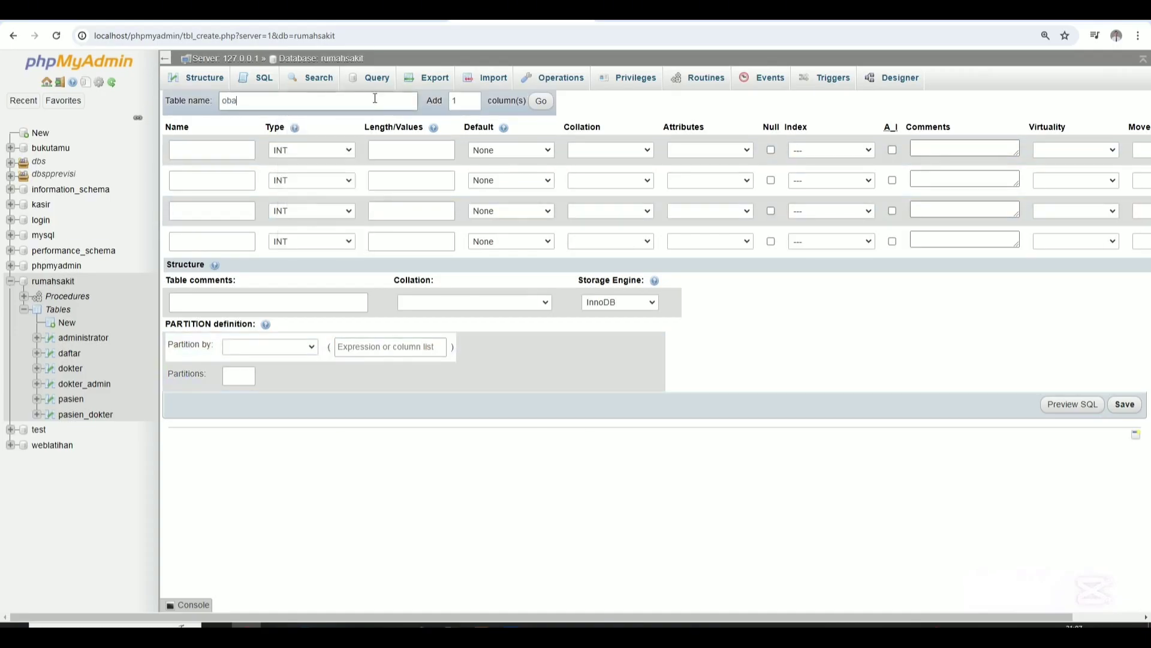
{"action": "type", "text": "t"}
{"action": "left_click", "coordinate": [242, 151]}
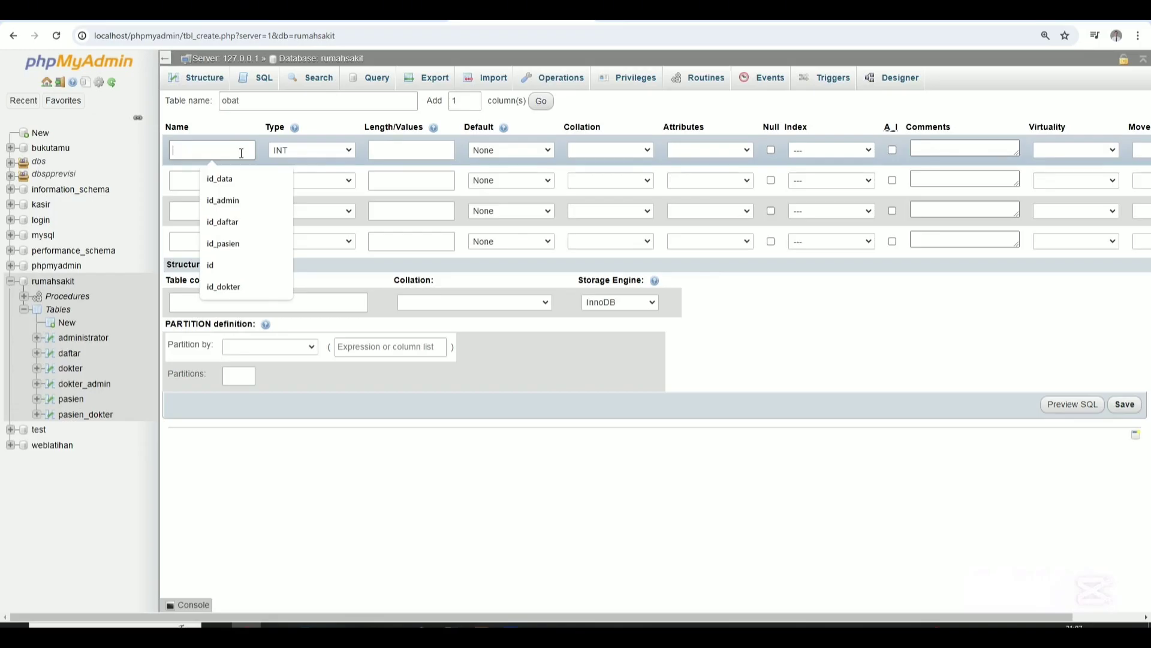
{"action": "type", "text": "id_obat"}
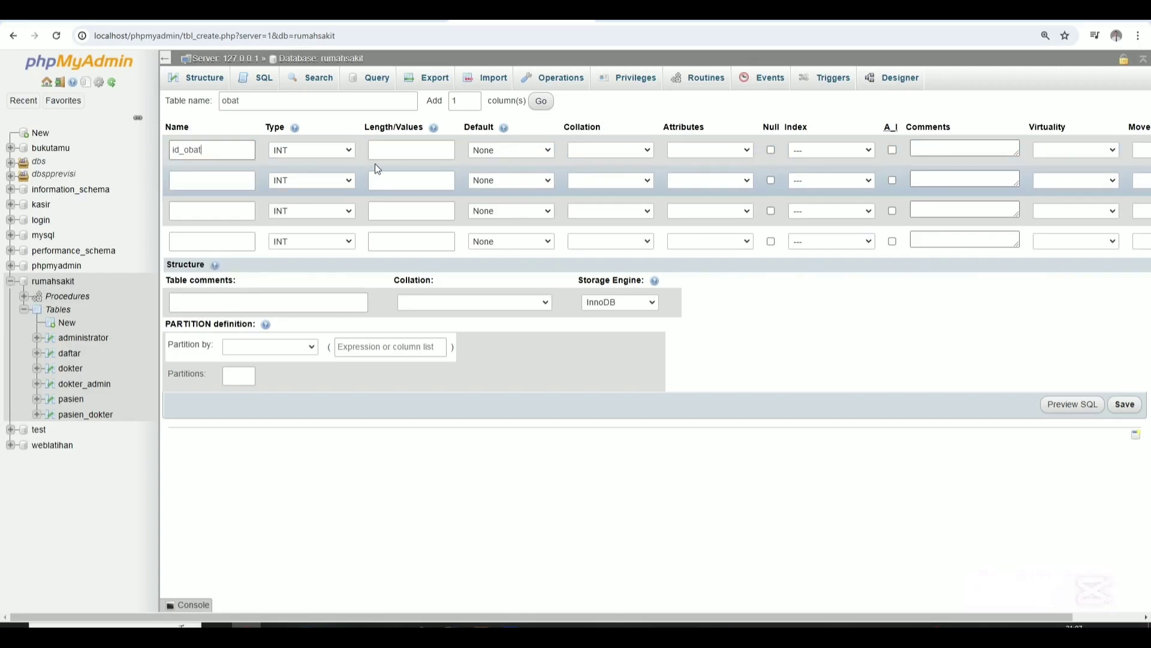
{"action": "left_click", "coordinate": [408, 151]}
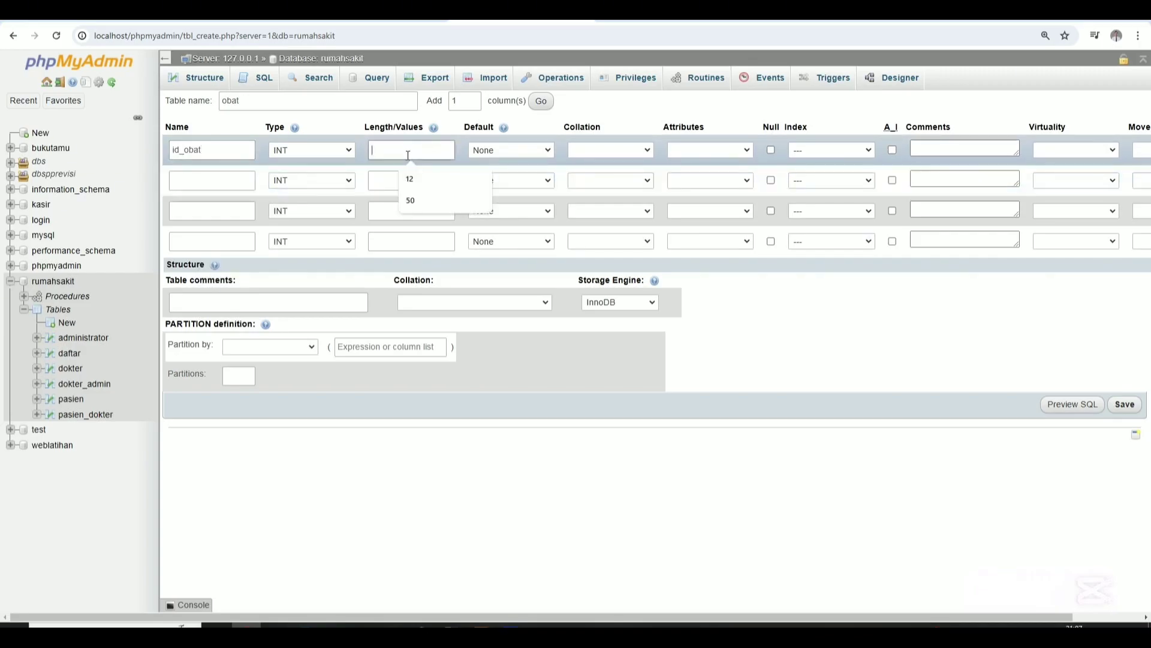
{"action": "type", "text": "5"}
Add the kode_obat column as VARCHAR with length 5.
{"action": "left_click", "coordinate": [207, 182]}
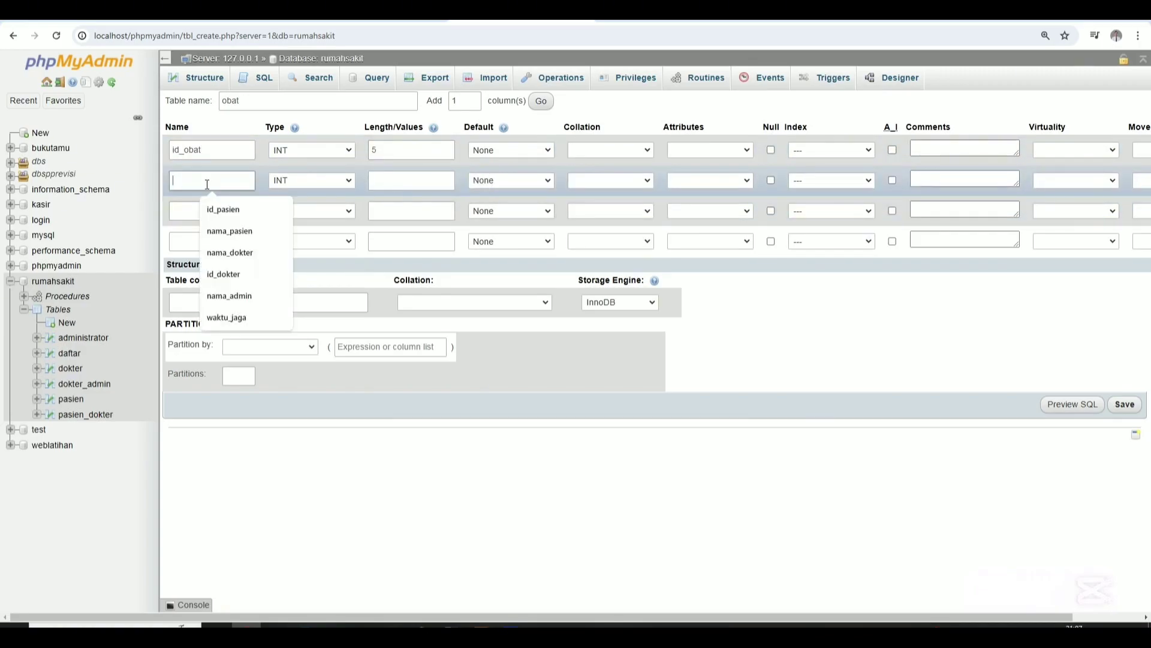
{"action": "type", "text": "kode"}
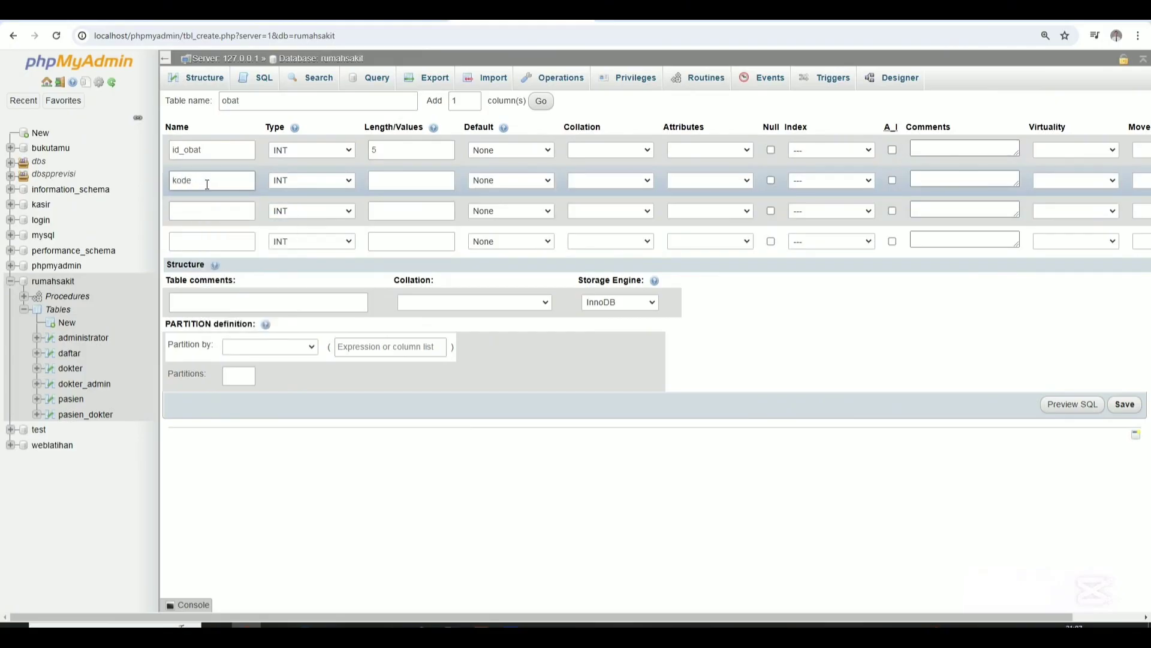
{"action": "type", "text": "_obat"}
{"action": "left_click", "coordinate": [418, 183]}
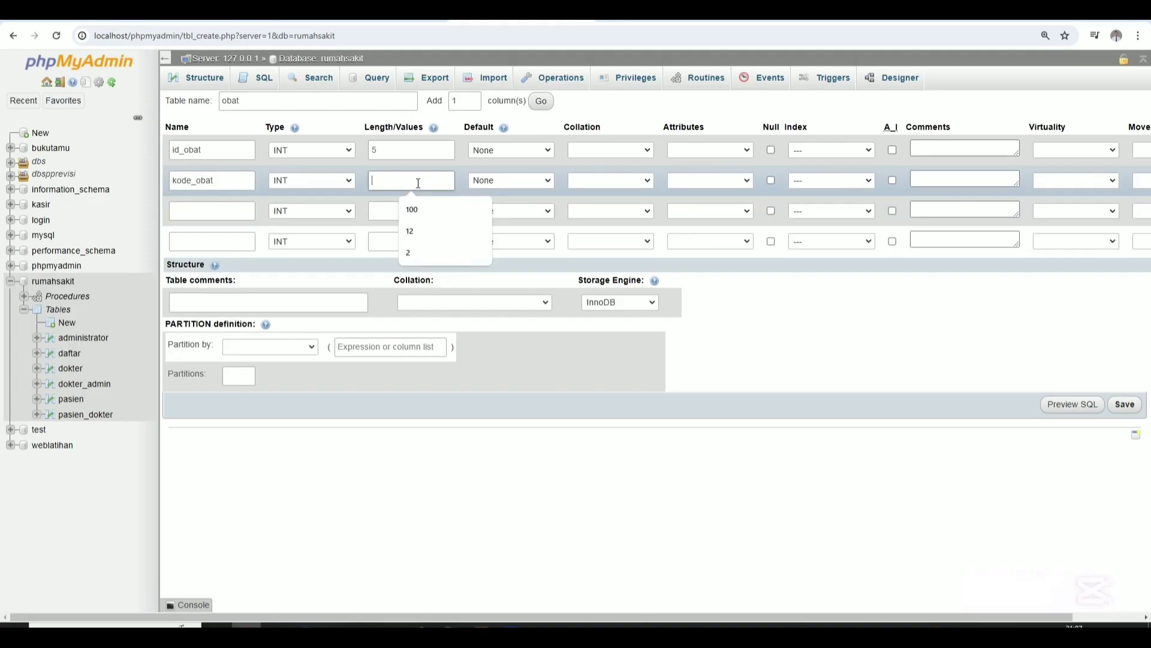
{"action": "left_click", "coordinate": [304, 189]}
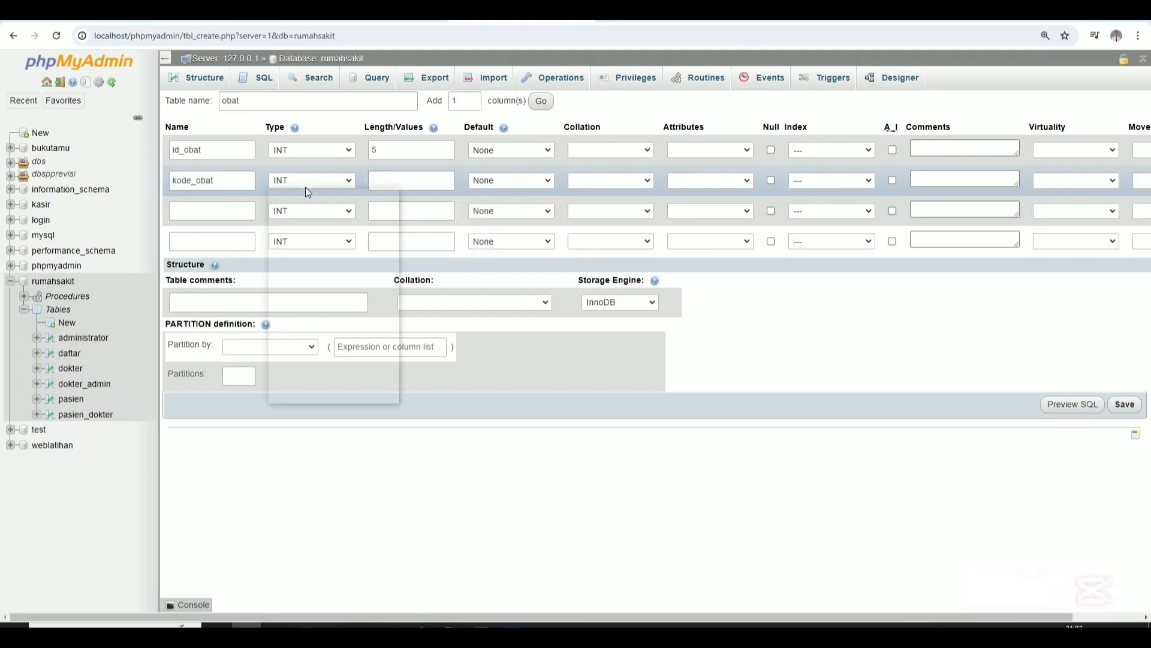
{"action": "left_click", "coordinate": [299, 202]}
{"action": "left_click", "coordinate": [375, 188]}
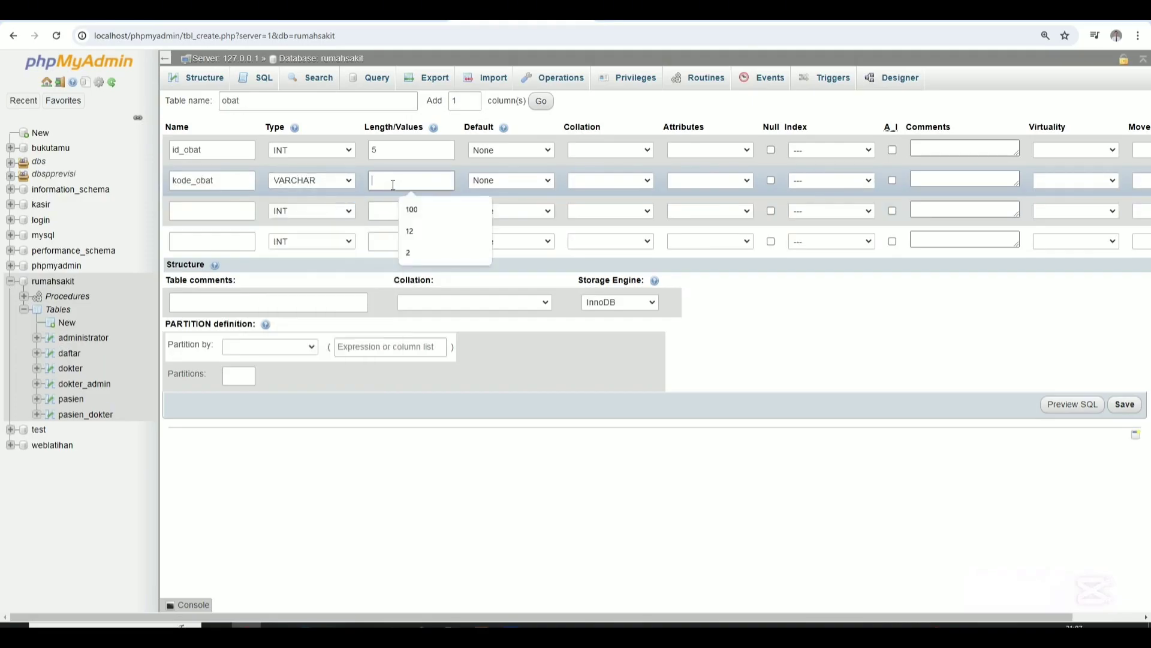
{"action": "type", "text": "5"}
Add nama_obat as VARCHAR 30 and harga with length 10.
{"action": "left_click", "coordinate": [234, 207]}
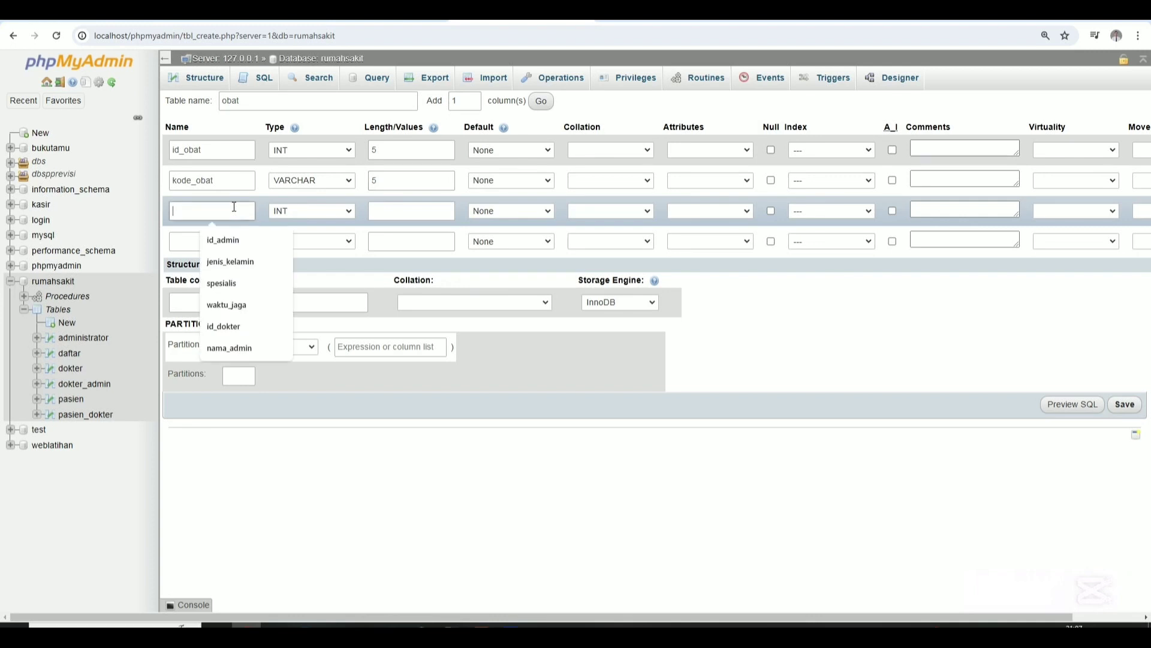
{"action": "type", "text": "nama_"}
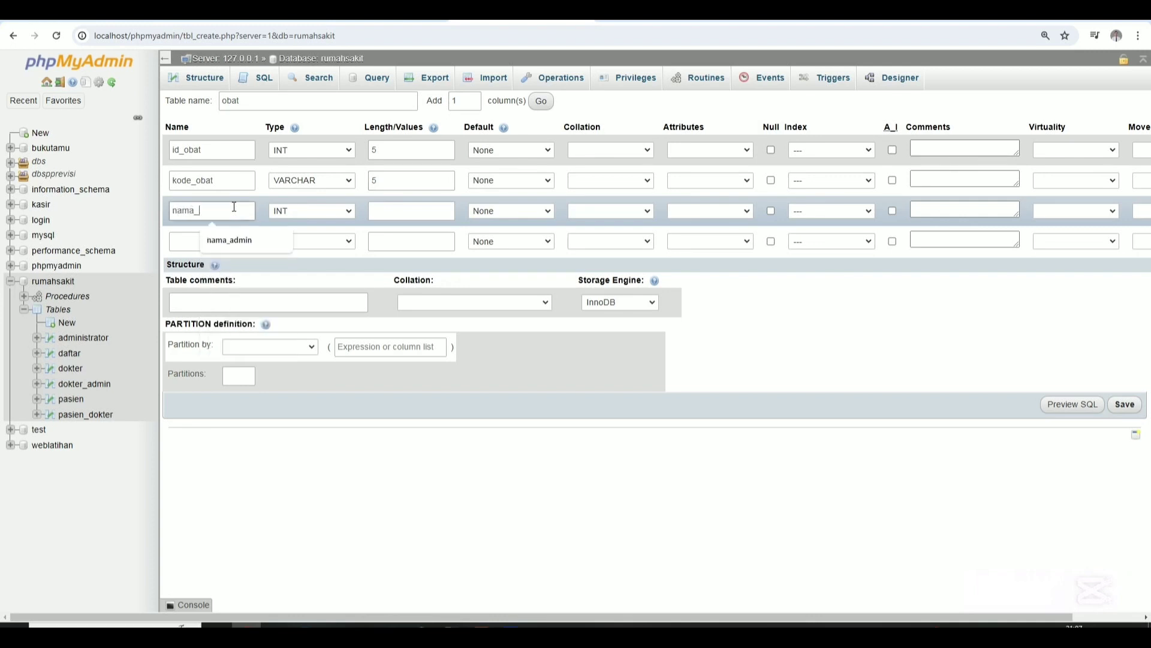
{"action": "type", "text": "obat"}
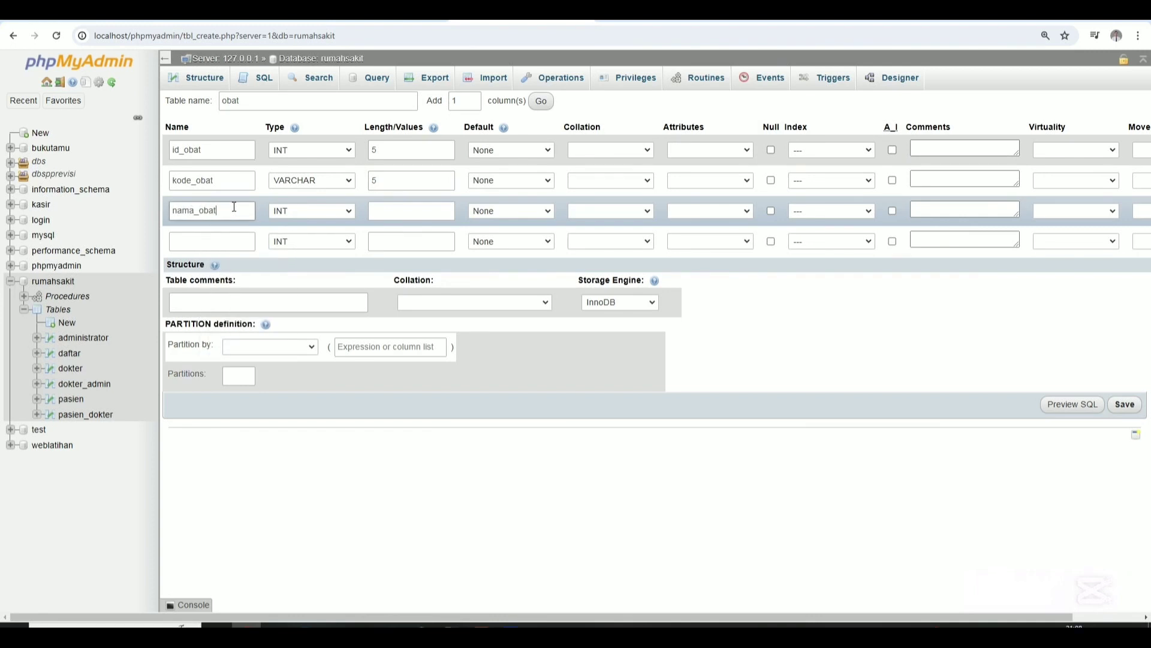
{"action": "left_click", "coordinate": [340, 210]}
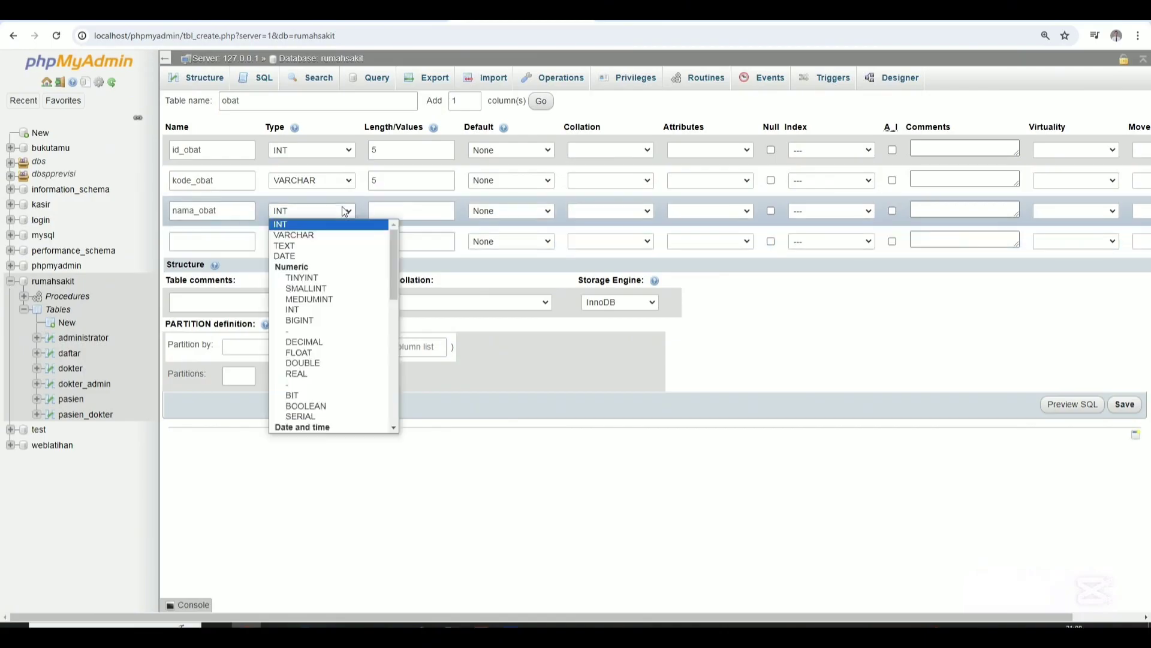
{"action": "left_click", "coordinate": [294, 234]}
{"action": "left_click", "coordinate": [385, 211]}
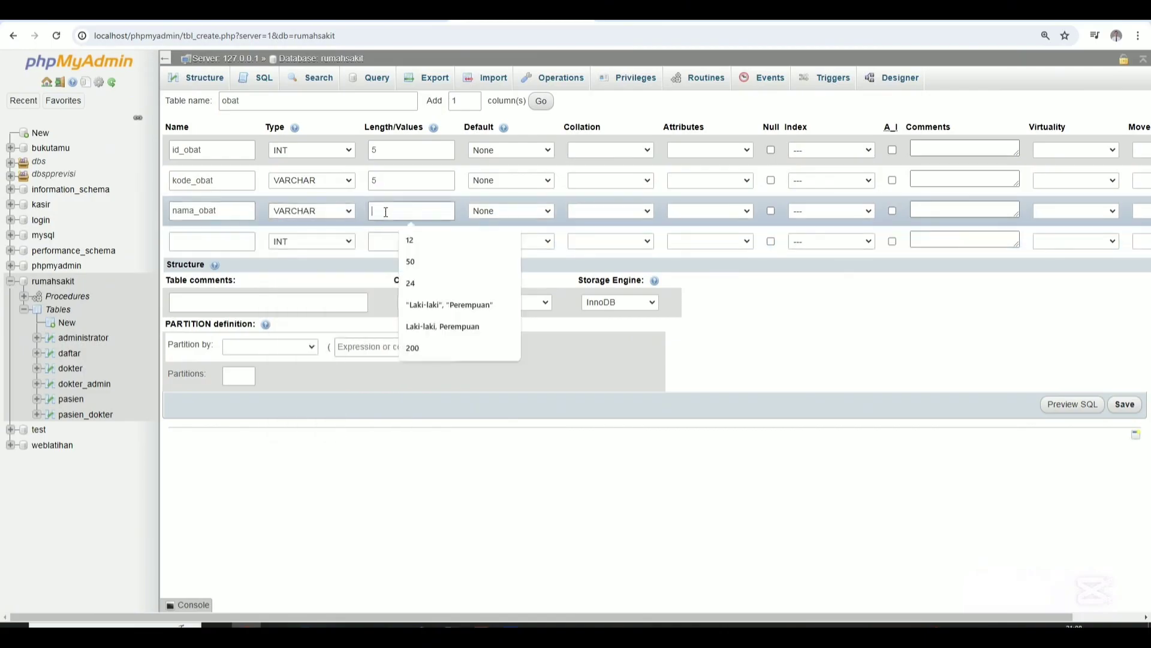
{"action": "type", "text": "30"}
{"action": "left_click", "coordinate": [222, 242]}
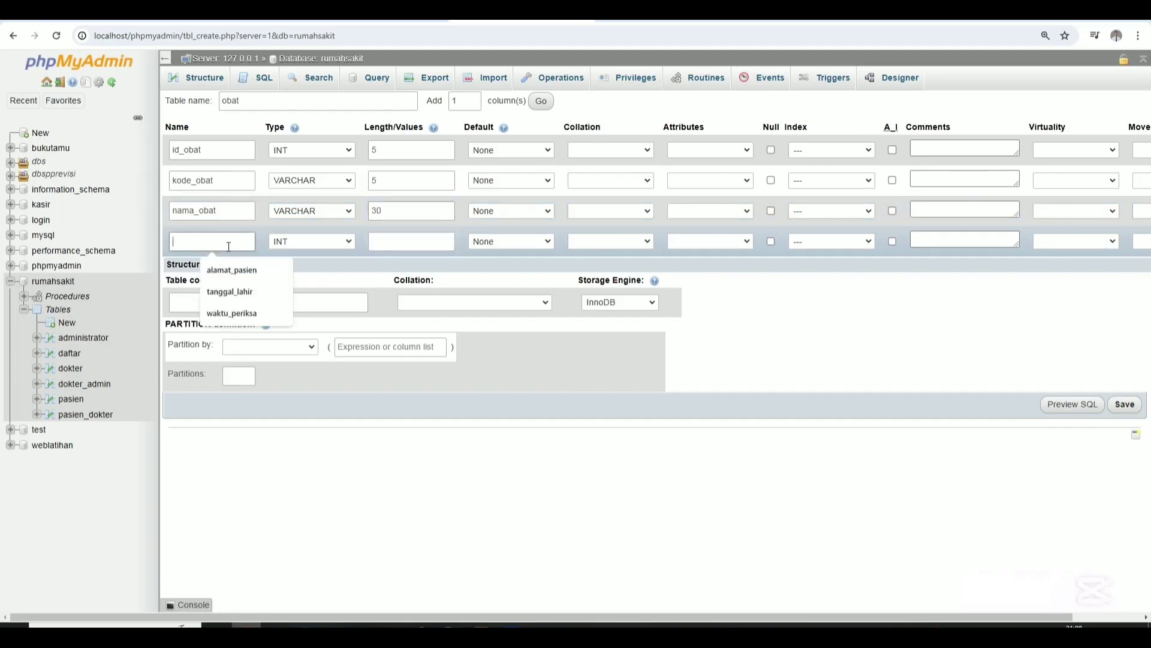
{"action": "type", "text": "harga"}
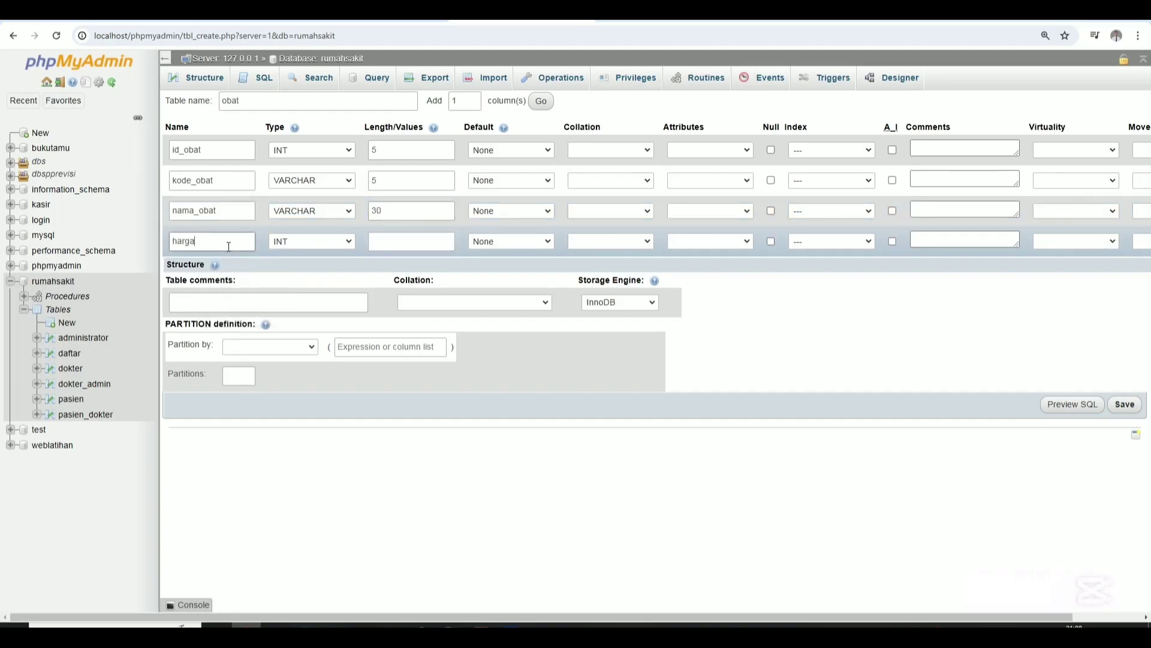
{"action": "left_click", "coordinate": [398, 243]}
{"action": "type", "text": "10"}
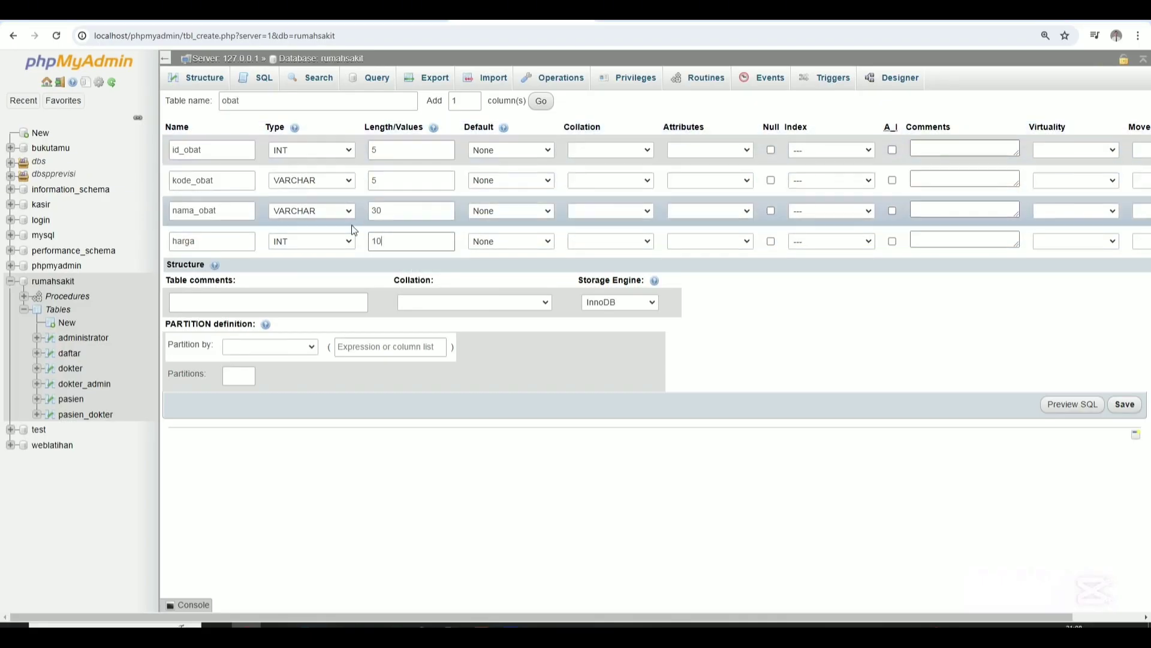
Add a fifth column, stok, with length 5.
{"action": "left_click", "coordinate": [541, 101]}
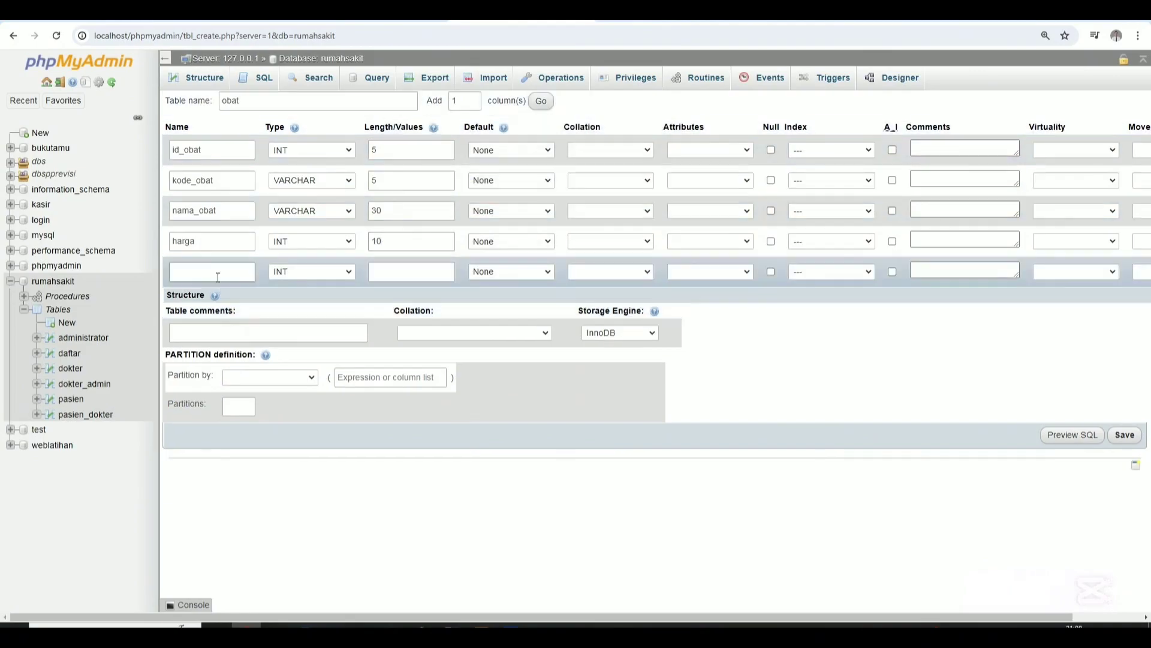
{"action": "left_click", "coordinate": [217, 275]}
{"action": "type", "text": "stok"}
{"action": "left_click", "coordinate": [407, 268]}
{"action": "type", "text": "5"}
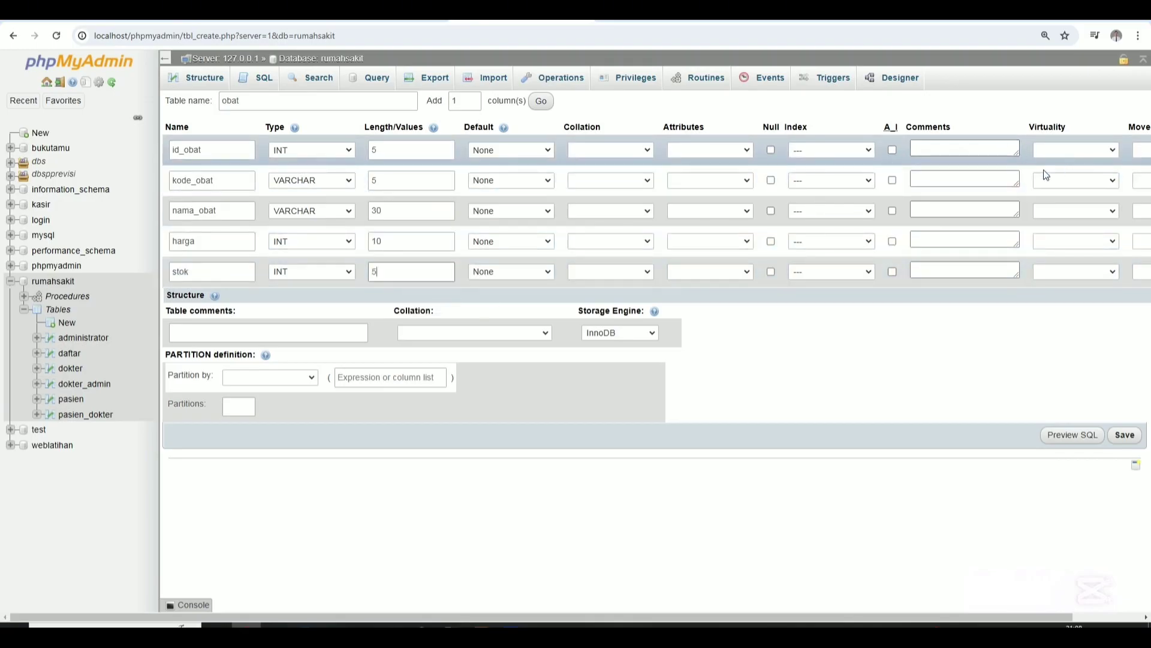
Make id_obat the PRIMARY key of the obat table.
{"action": "left_click", "coordinate": [856, 150]}
{"action": "left_click", "coordinate": [856, 150]}
{"action": "left_click", "coordinate": [855, 150]}
{"action": "left_click", "coordinate": [825, 172]}
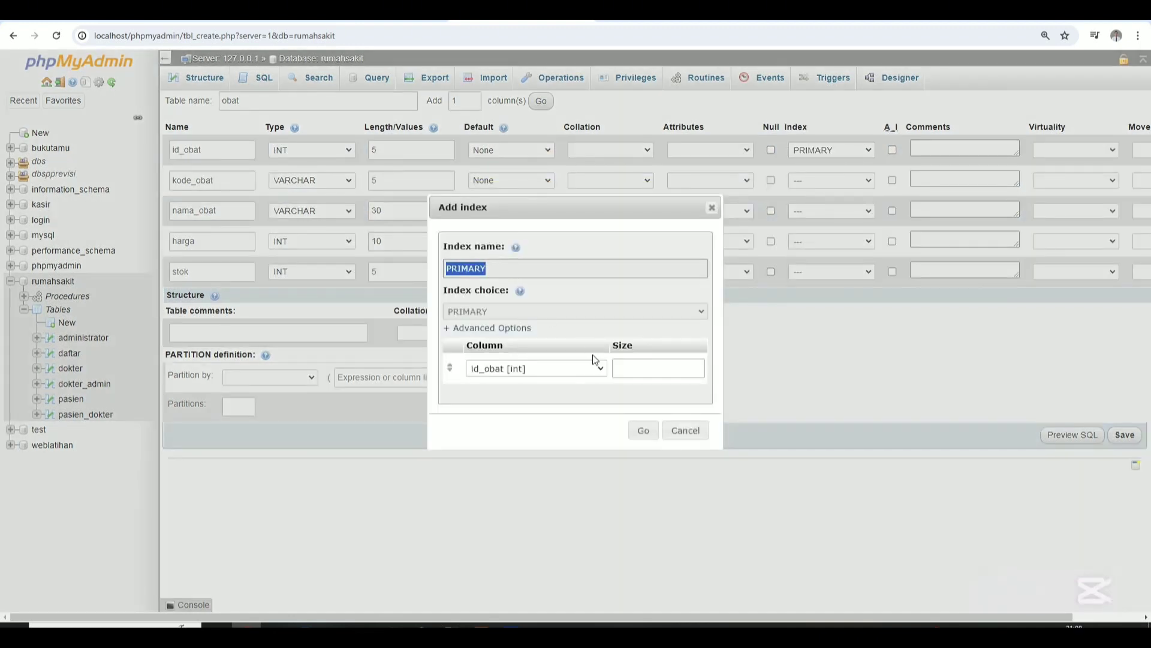
{"action": "left_click", "coordinate": [642, 430]}
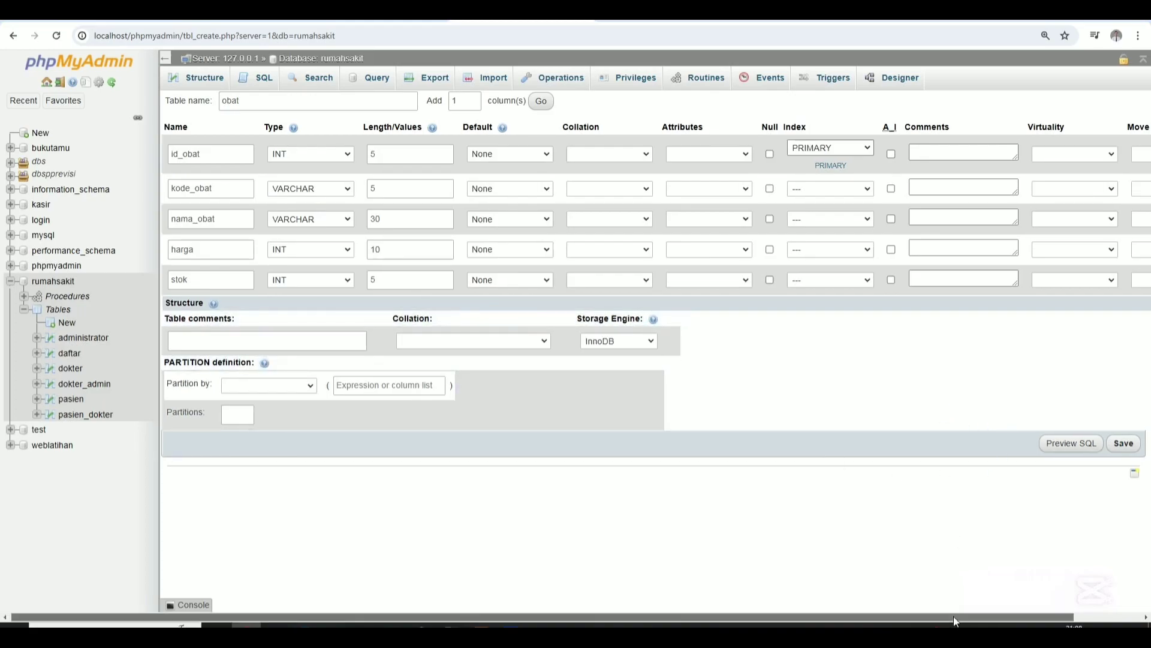
Save the obat table and open a blank form for another new table.
{"action": "left_click_drag", "start_coordinate": [954, 616], "coordinate": [1079, 614]}
{"action": "left_click_drag", "start_coordinate": [999, 619], "coordinate": [833, 606]}
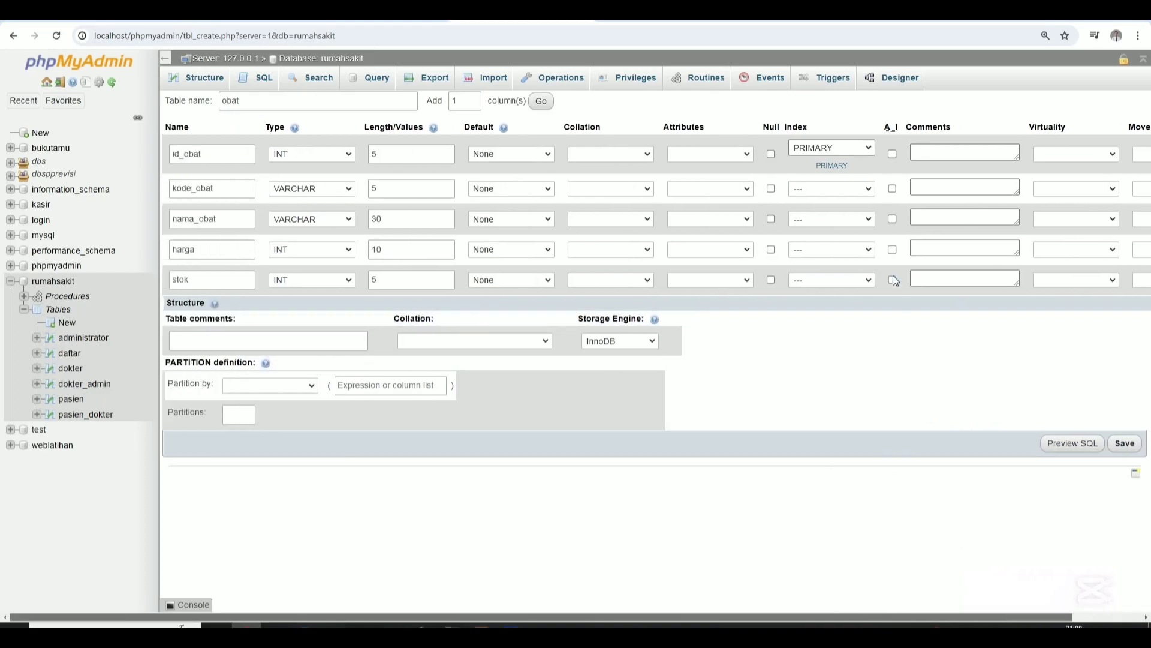
{"action": "left_click", "coordinate": [1126, 445]}
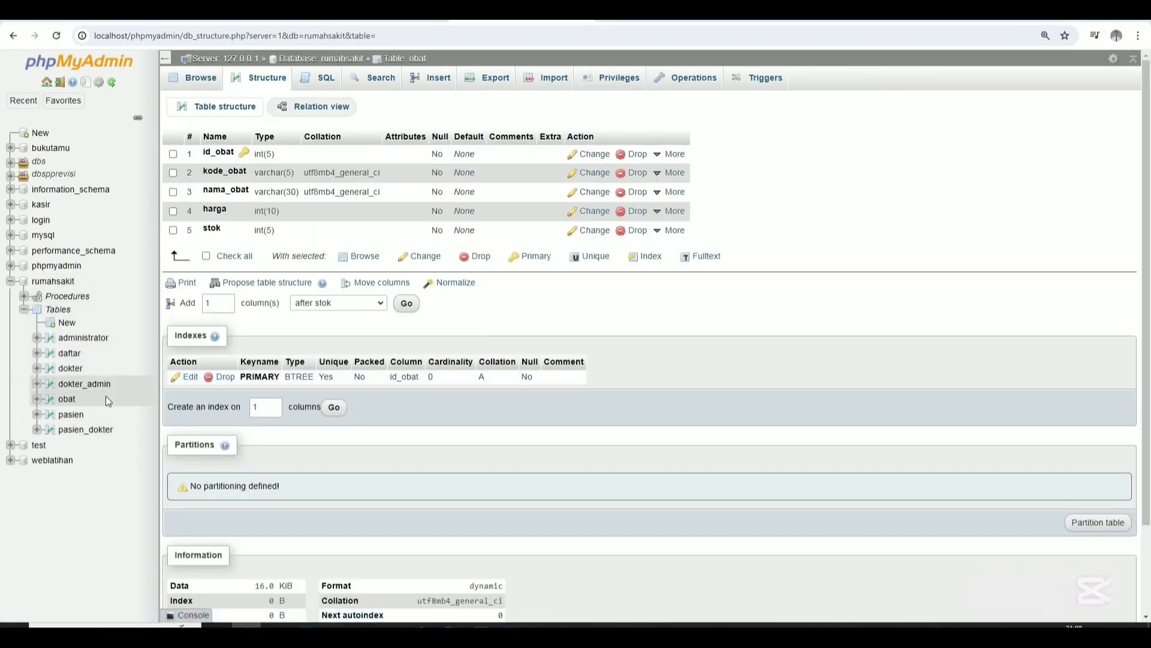
{"action": "left_click", "coordinate": [64, 324]}
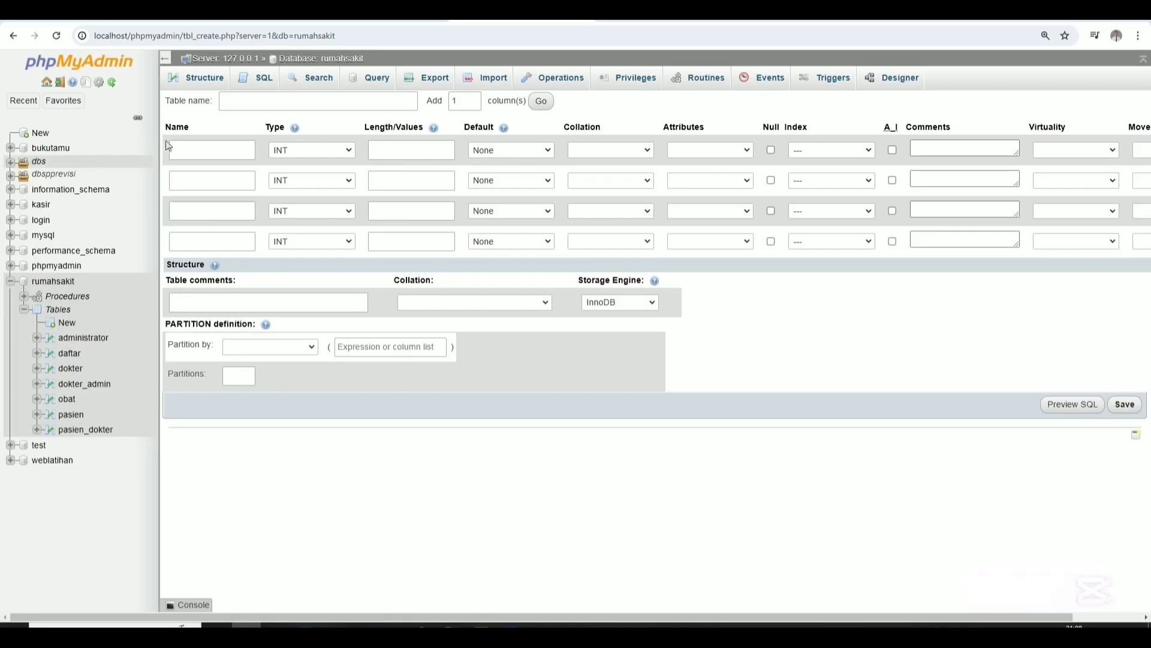
Name the new table transaksi_obat with first columns id_transaksi and id_pasien.
{"action": "left_click", "coordinate": [268, 108]}
{"action": "type", "text": "transs"}
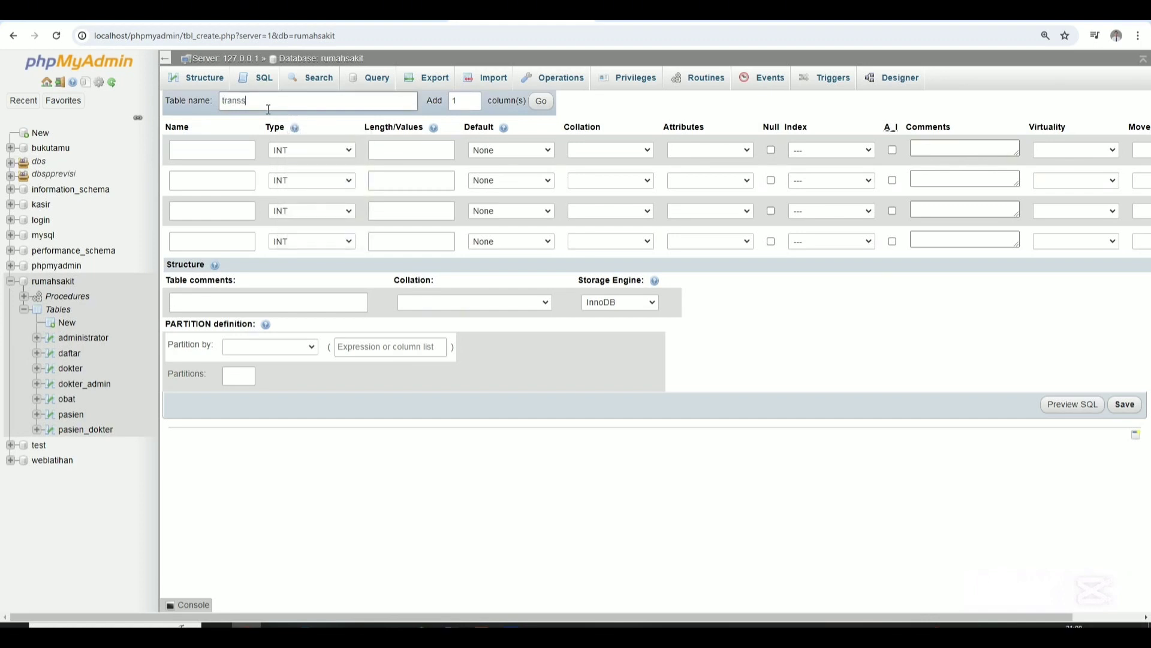
{"action": "key", "text": "BackSpace"}
{"action": "type", "text": "aksi_obat"}
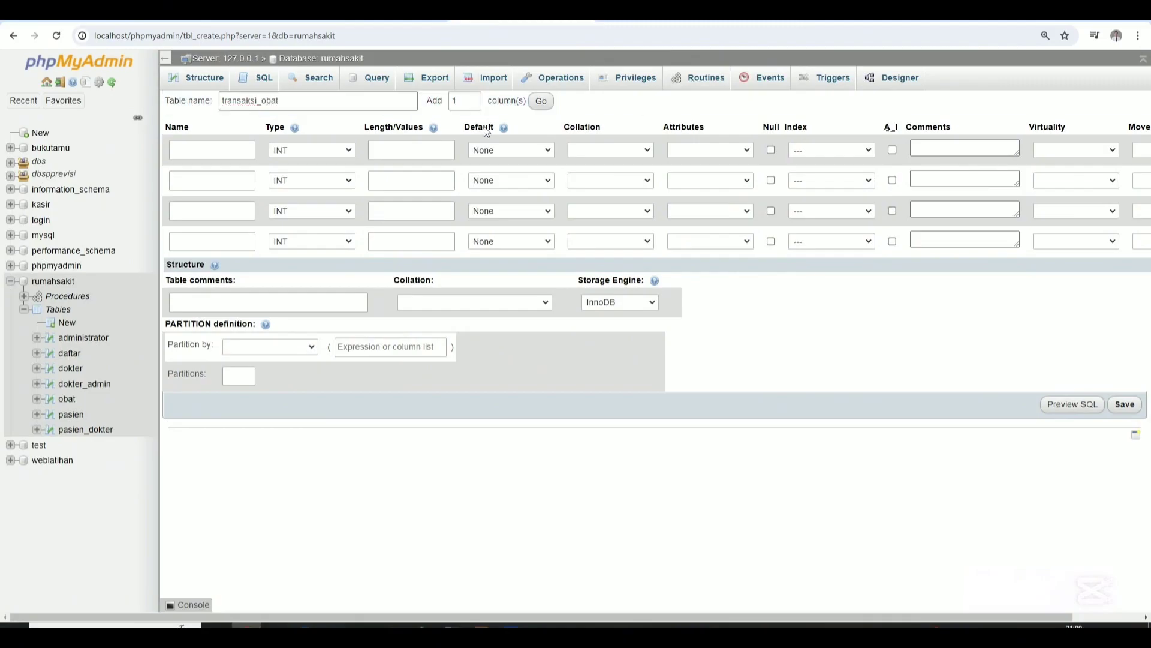
{"action": "left_click", "coordinate": [221, 153]}
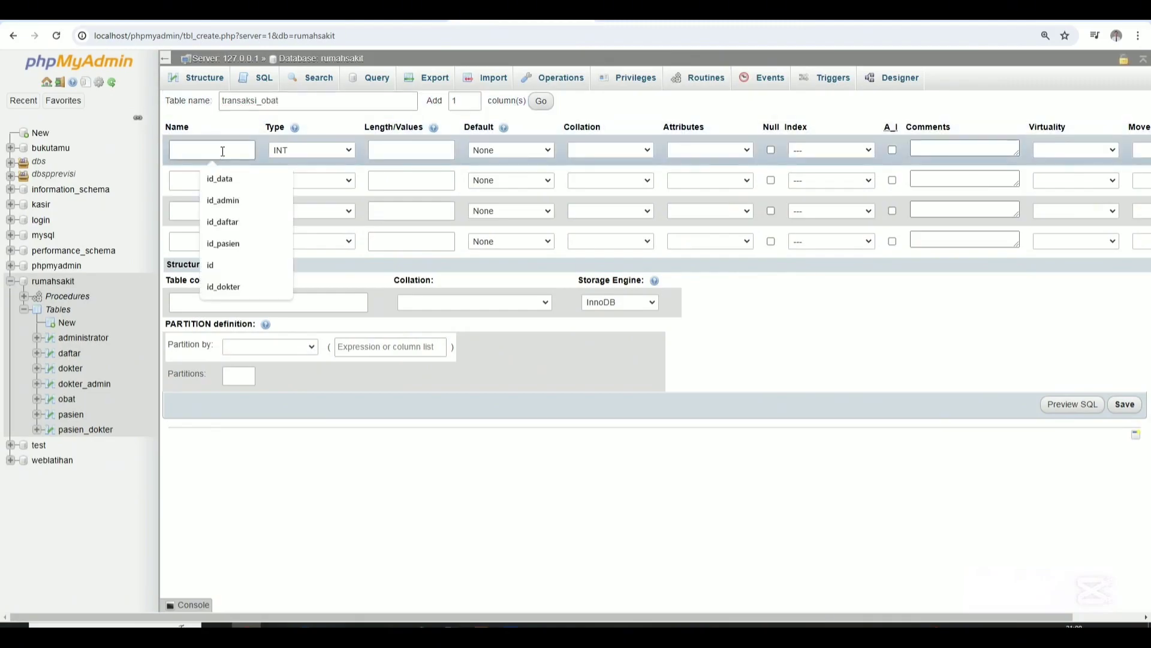
{"action": "type", "text": "id_transaksi"}
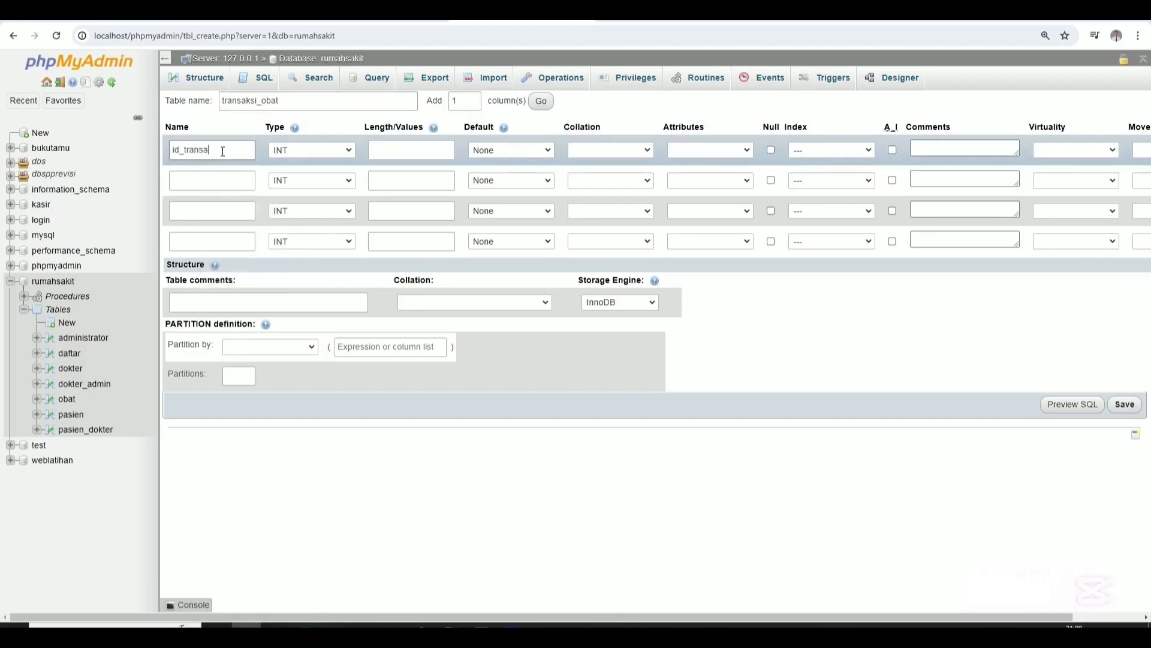
{"action": "left_click", "coordinate": [215, 177]}
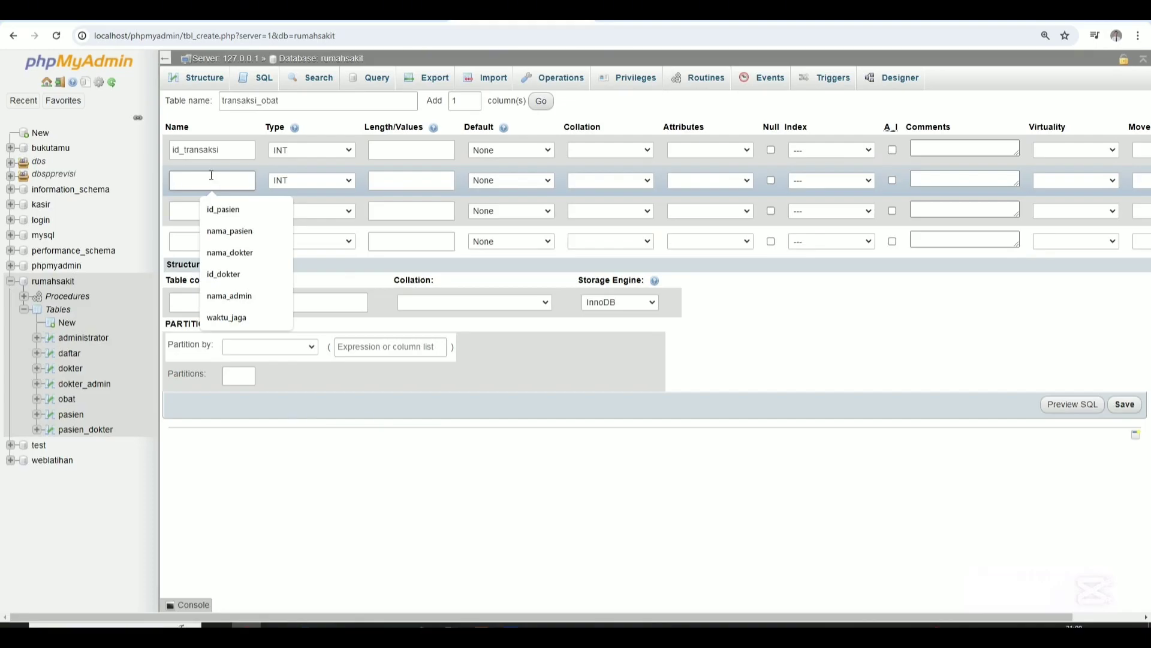
{"action": "type", "text": "id"}
{"action": "left_click", "coordinate": [225, 204]}
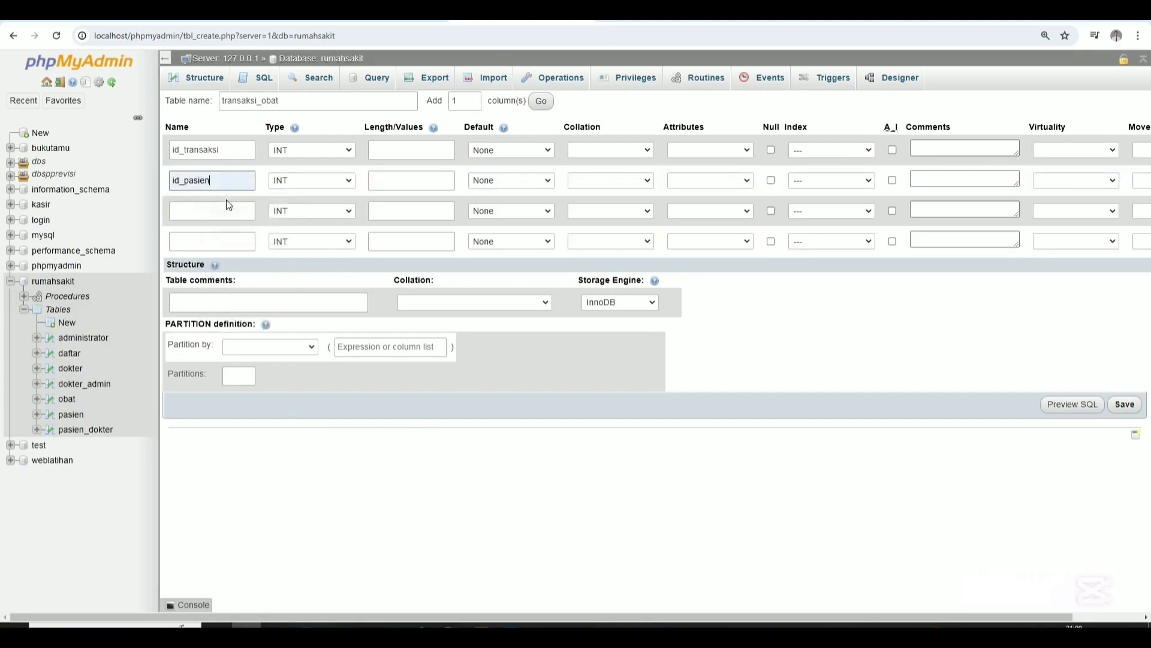
Add the id_obat and jumlah columns, plus one extra blank column row.
{"action": "left_click", "coordinate": [198, 210]}
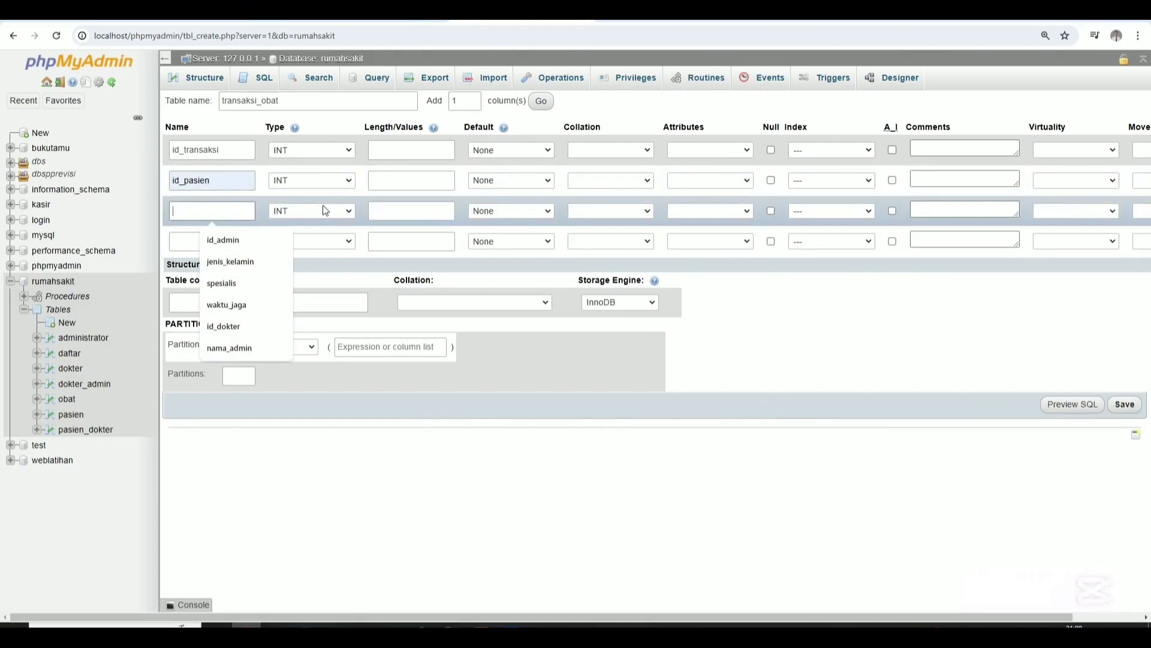
{"action": "type", "text": "id"}
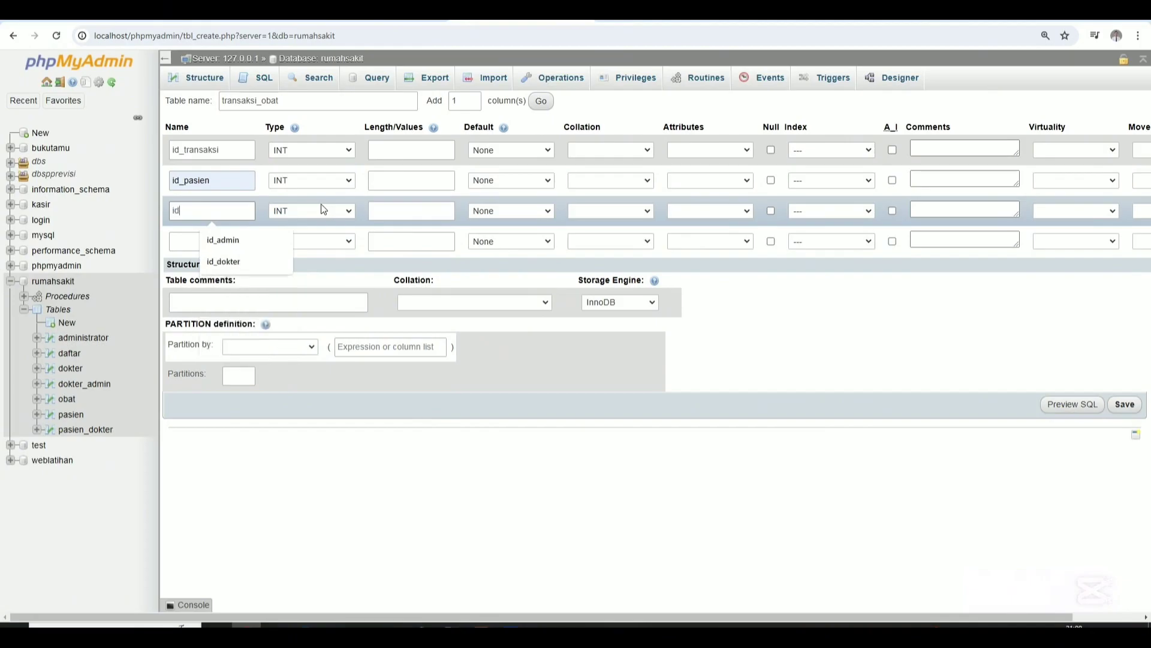
{"action": "type", "text": " oba"}
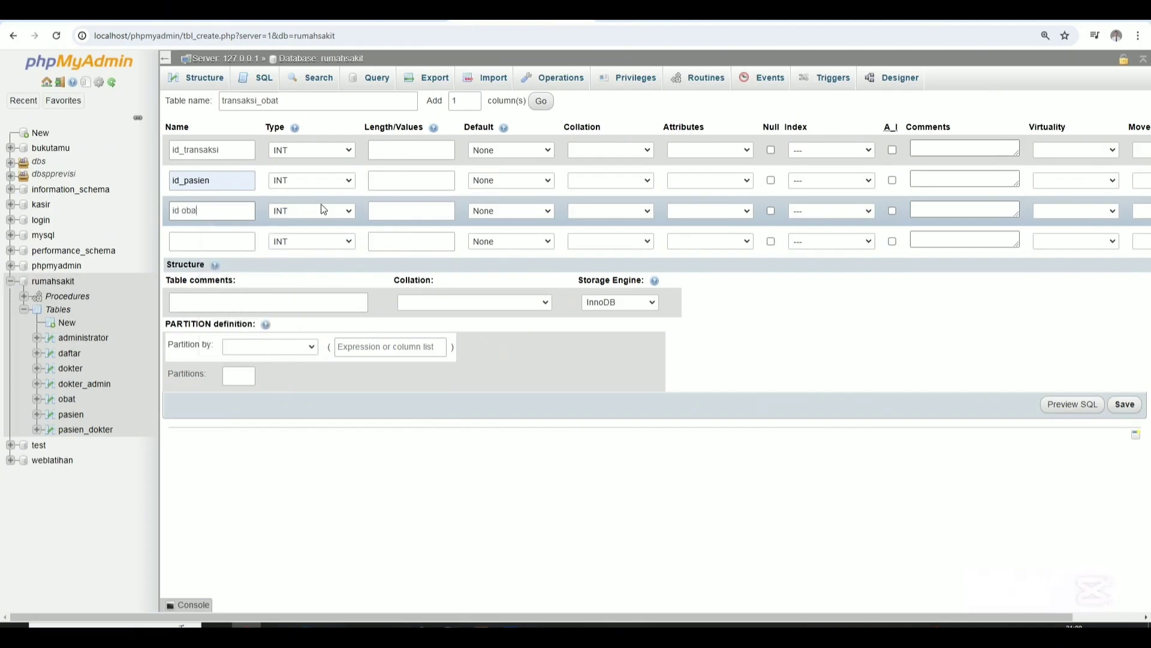
{"action": "key", "text": "BackSpace"}
{"action": "key", "text": "BackSpace"}
{"action": "key", "text": "BackSpace"}
{"action": "key", "text": "BackSpace"}
{"action": "type", "text": "-"}
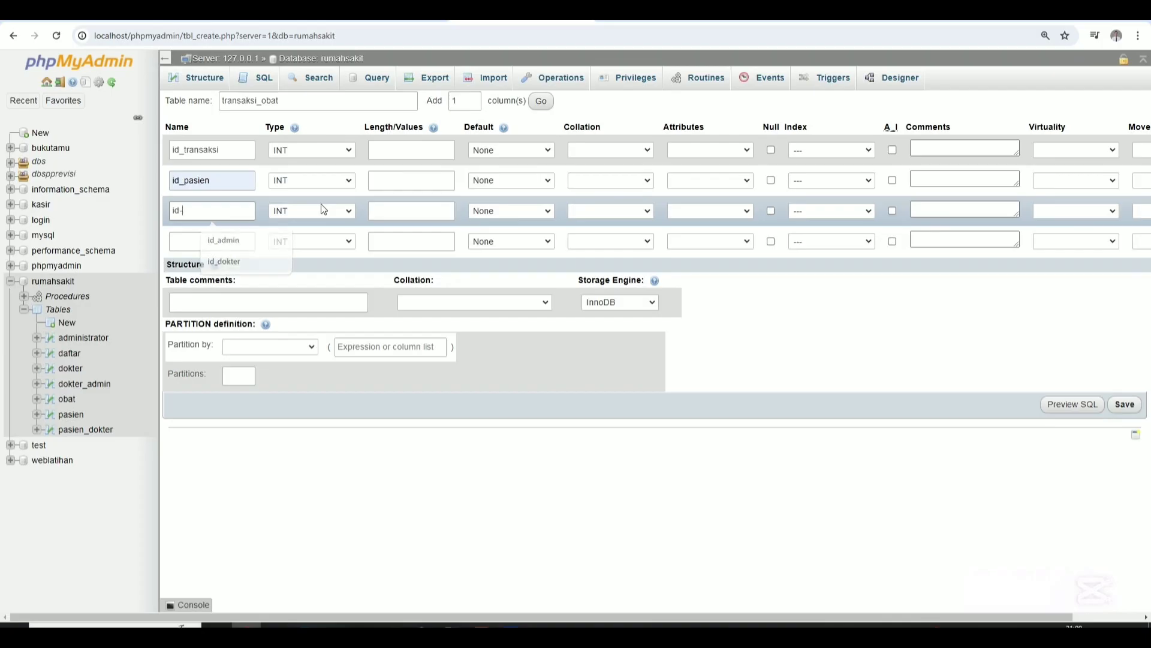
{"action": "key", "text": "BackSpace"}
{"action": "type", "text": "_o"}
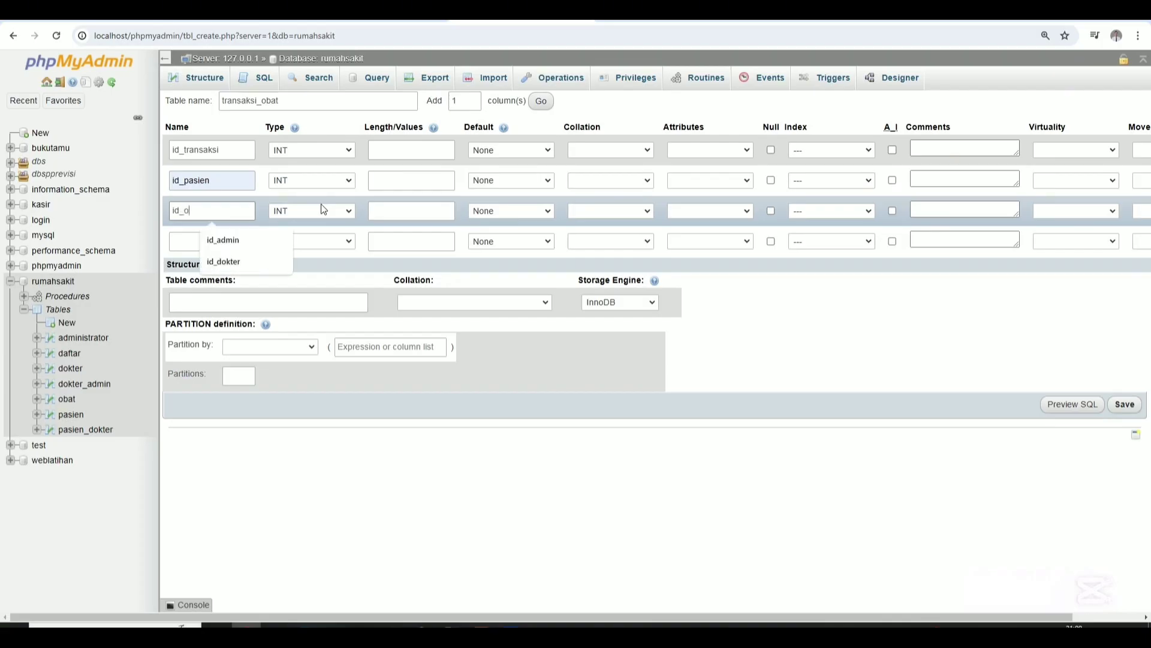
{"action": "type", "text": "bat"}
{"action": "left_click", "coordinate": [221, 242]}
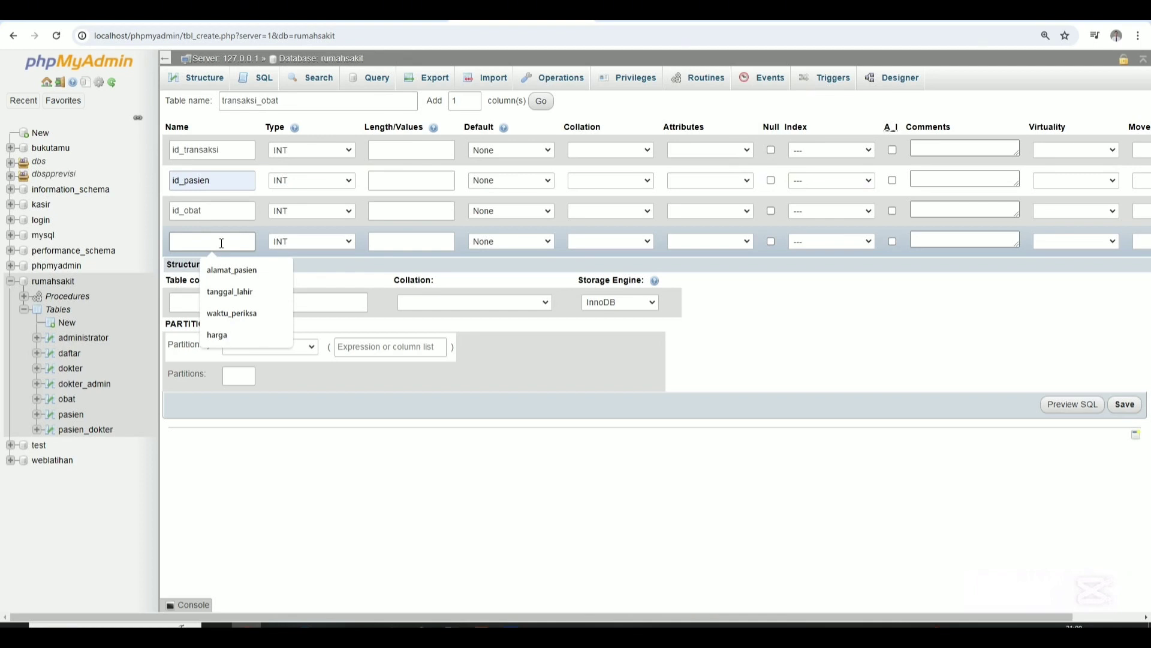
{"action": "type", "text": "jumlah"}
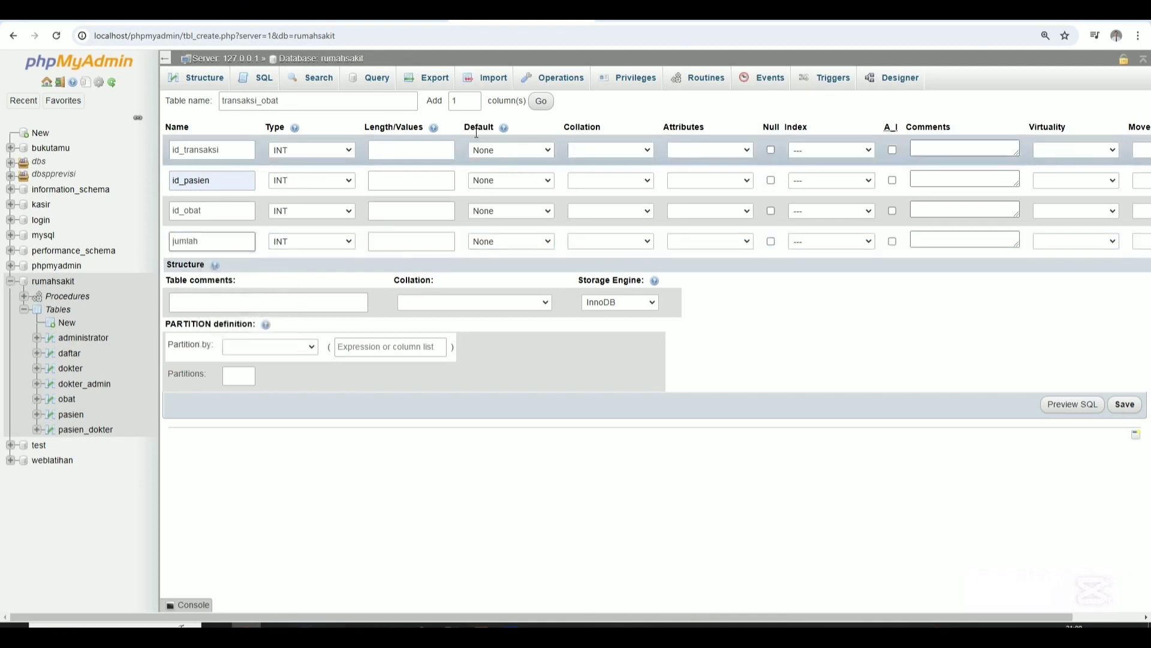
{"action": "left_click", "coordinate": [540, 102]}
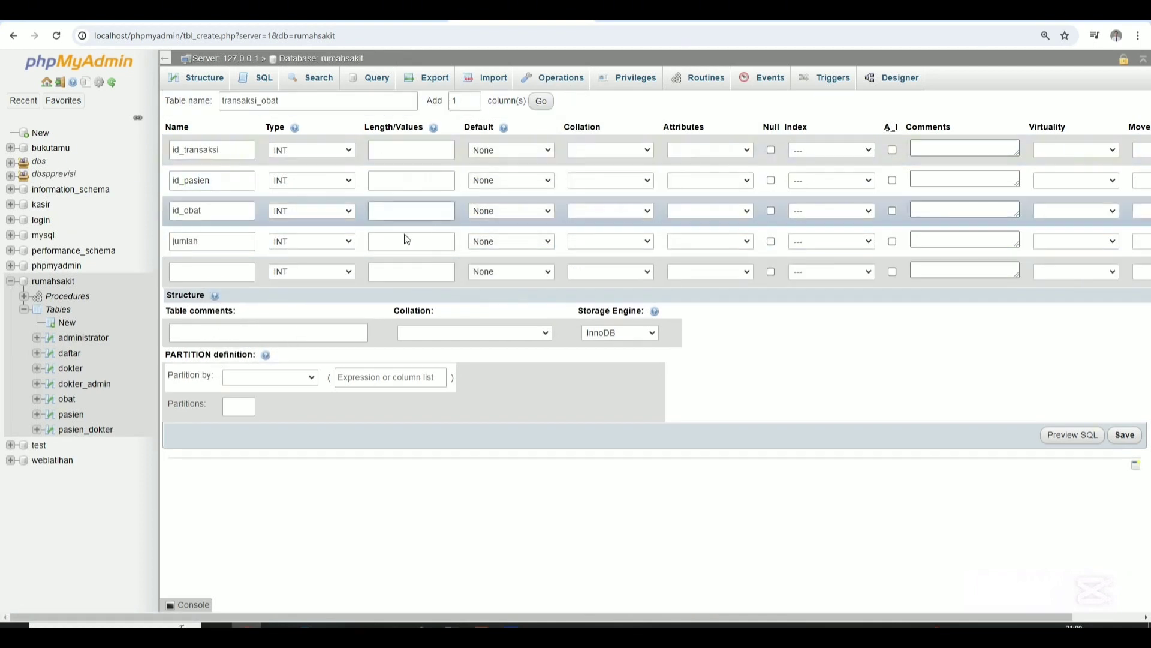
Name the fifth column total_harga and set the column lengths to 3, 3, 6, 10, 10.
{"action": "type", "text": "to"}
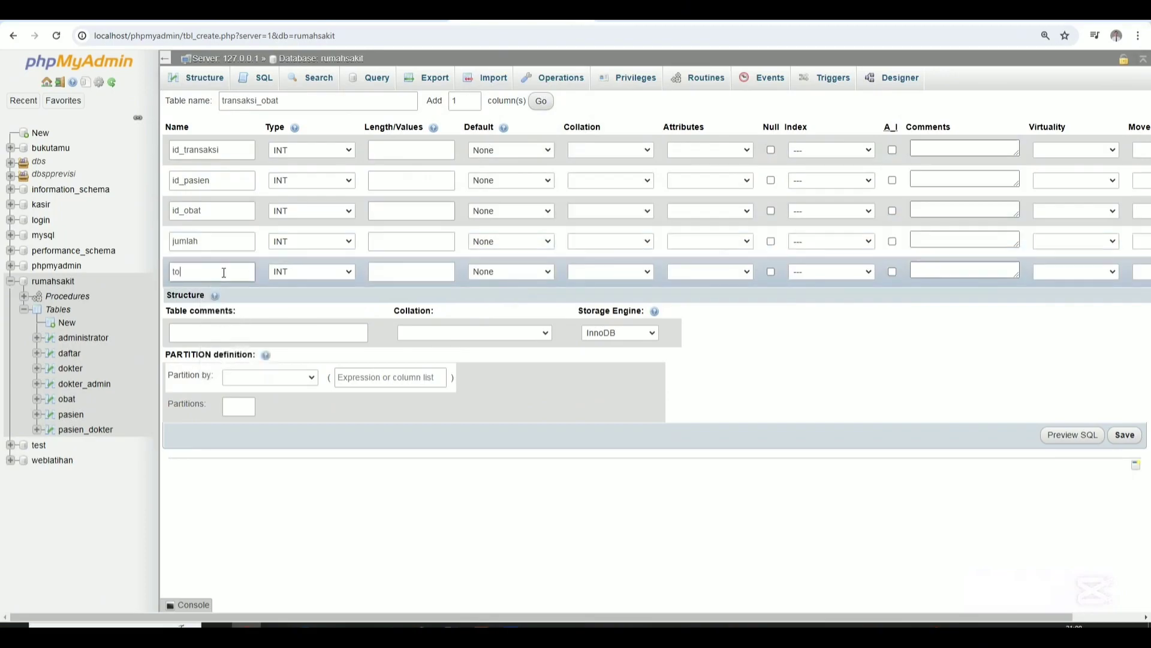
{"action": "type", "text": "tal_harga"}
{"action": "left_click", "coordinate": [401, 157]}
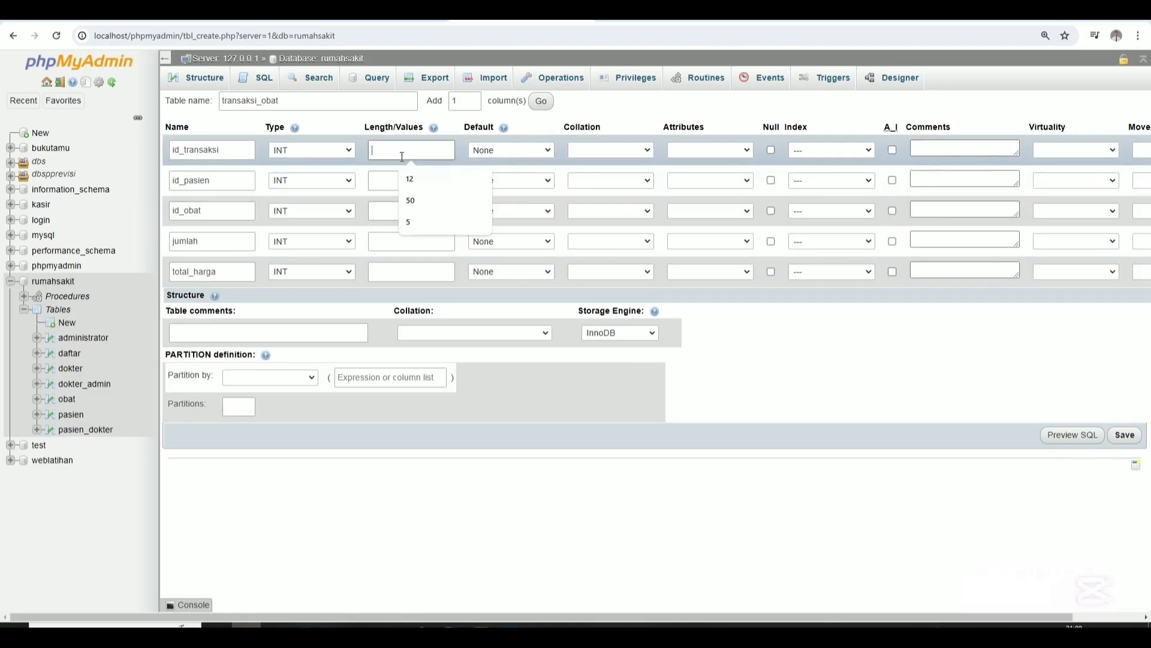
{"action": "type", "text": "3"}
{"action": "left_click", "coordinate": [399, 177]}
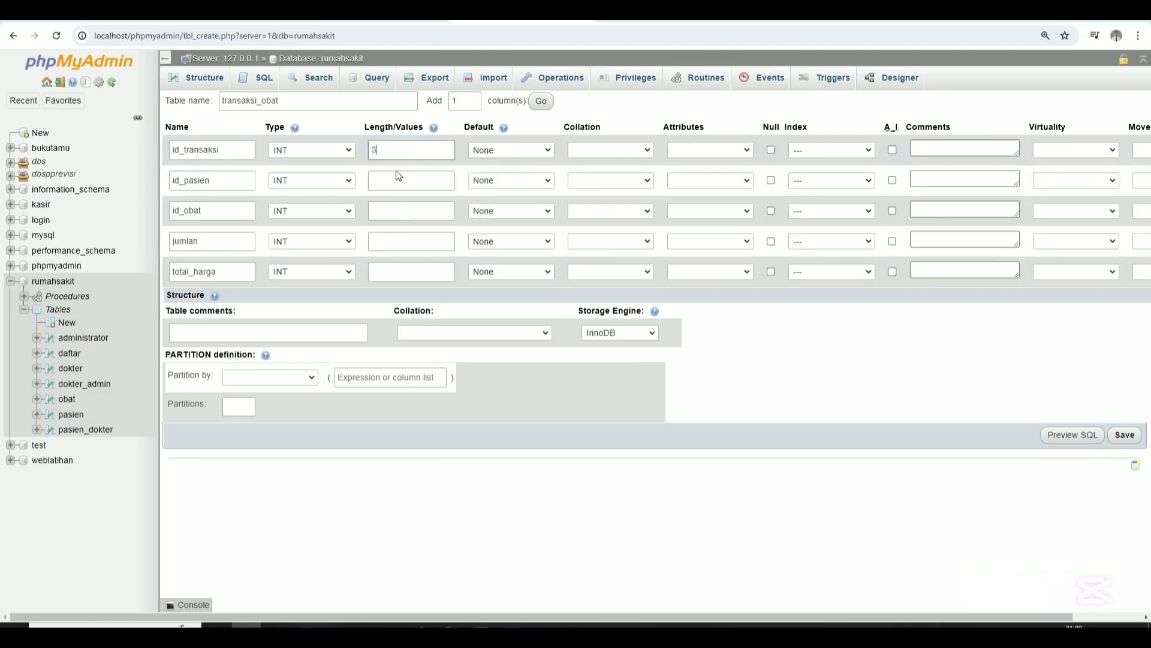
{"action": "type", "text": "3"}
{"action": "left_click", "coordinate": [393, 211]}
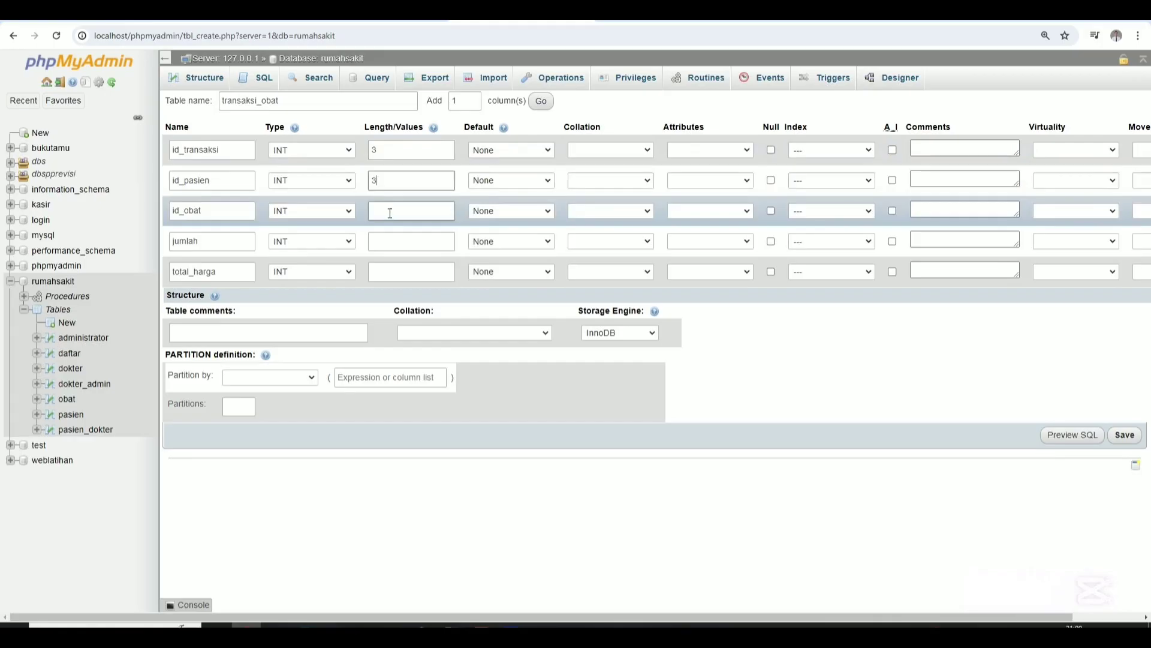
{"action": "type", "text": "6"}
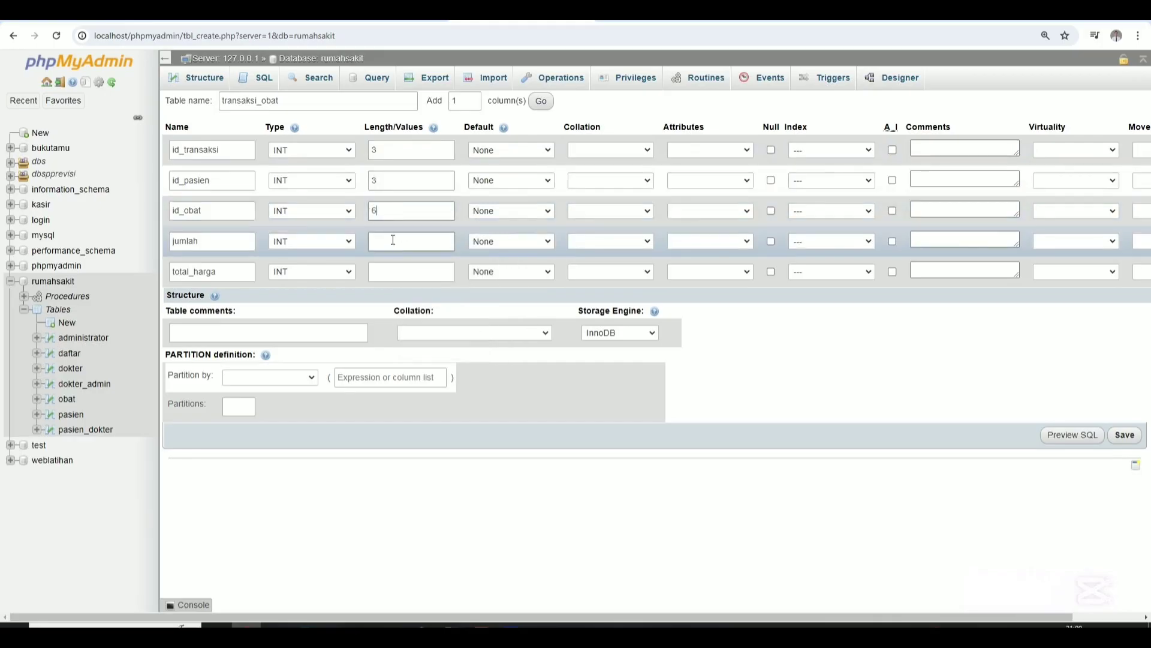
{"action": "left_click", "coordinate": [393, 240]}
{"action": "type", "text": "10"}
{"action": "left_click", "coordinate": [380, 273]}
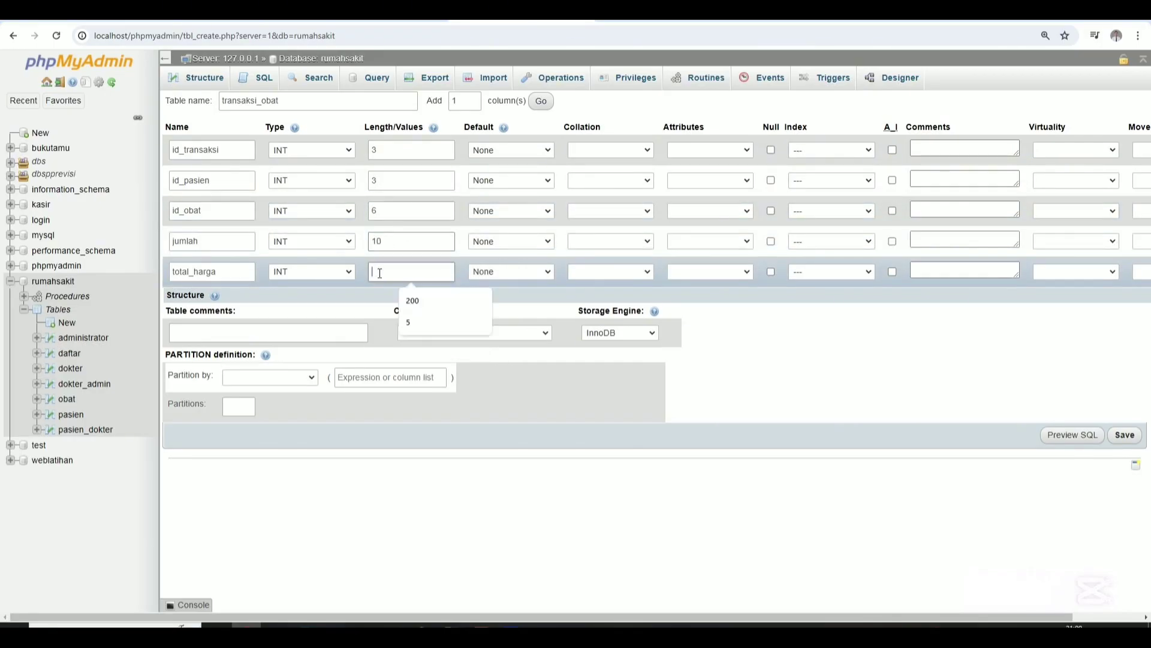
{"action": "type", "text": "10"}
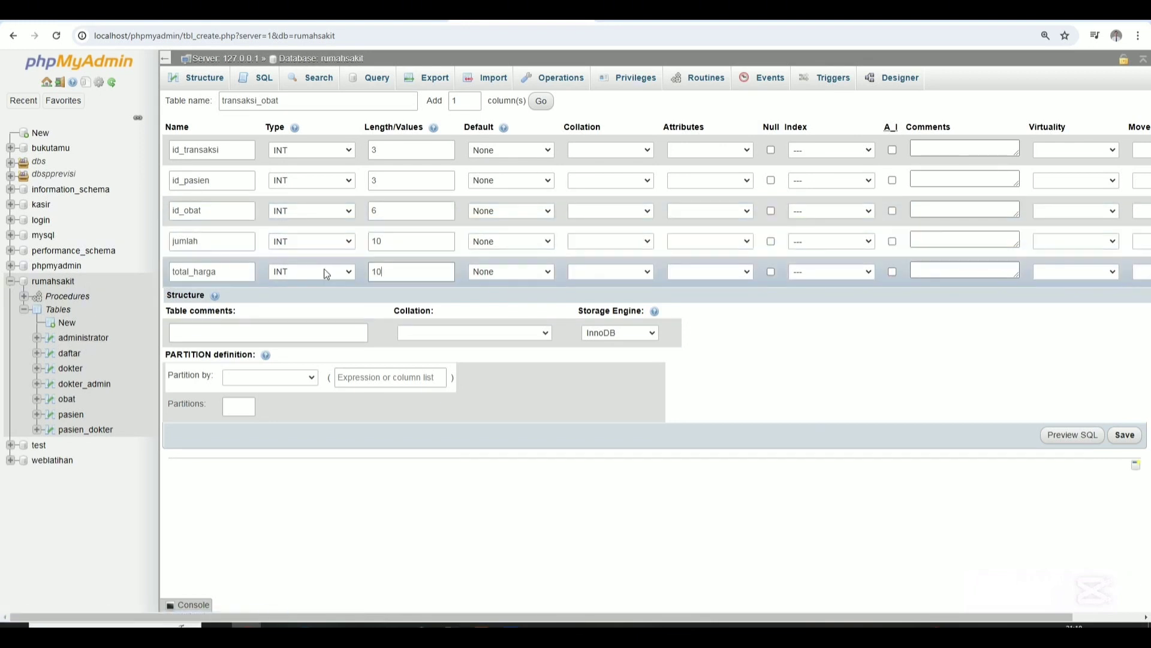
Make id_transaksi the PRIMARY key and give id_obat a UNIQUE index.
{"action": "left_click", "coordinate": [847, 151]}
{"action": "left_click", "coordinate": [846, 174]}
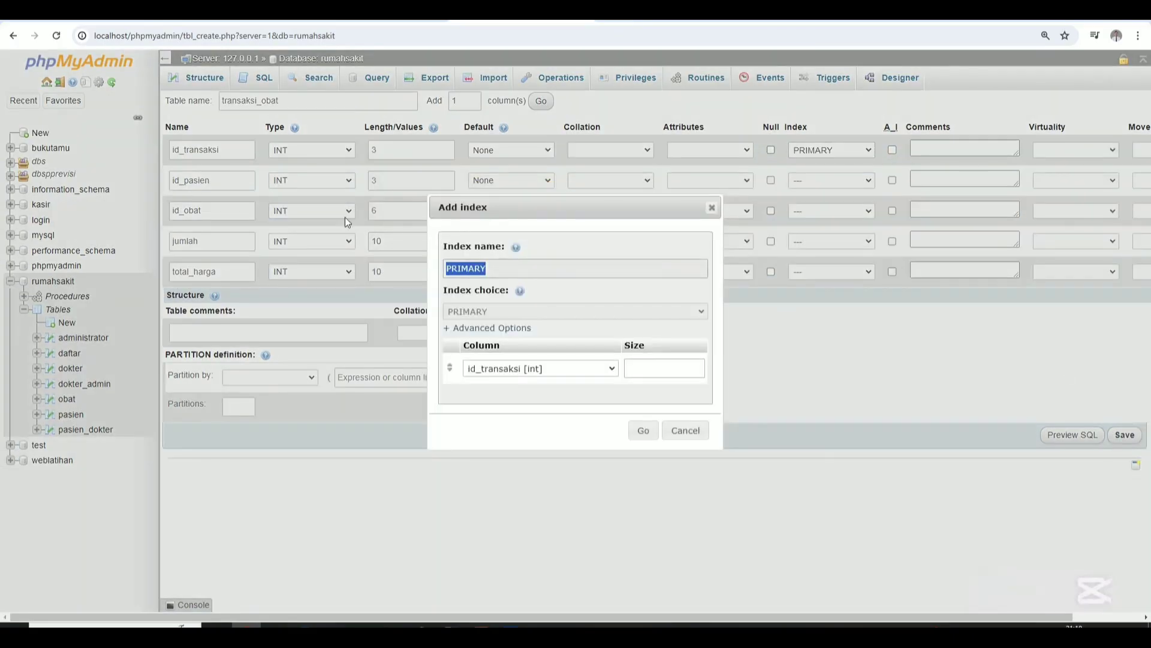
{"action": "left_click", "coordinate": [643, 430]}
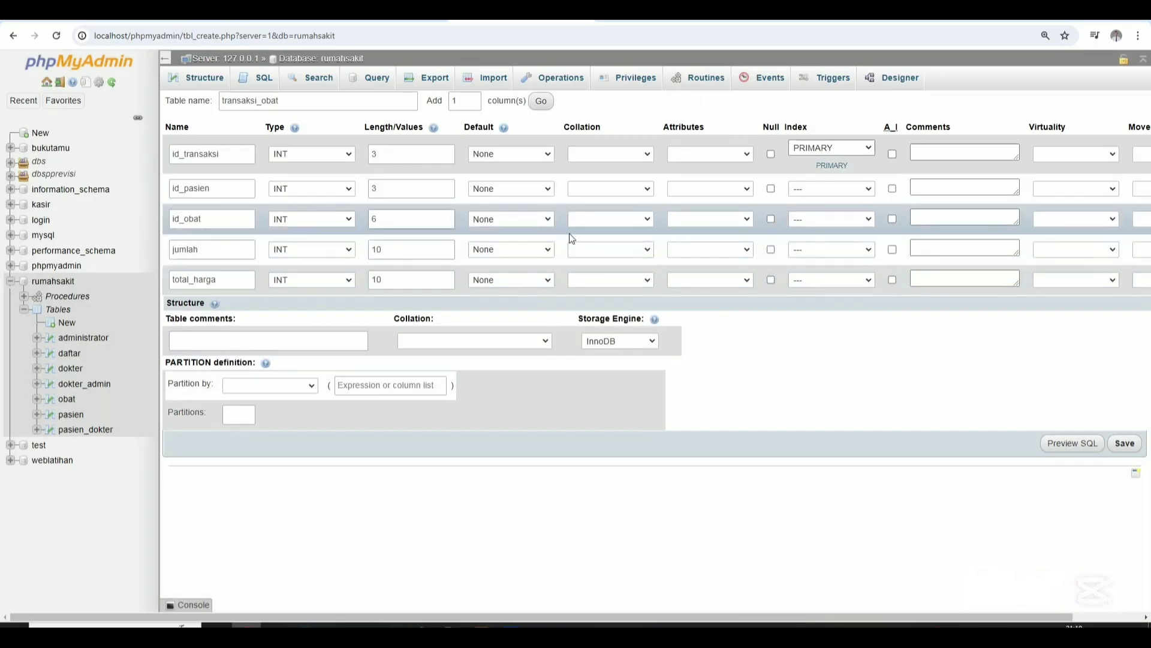
{"action": "left_click", "coordinate": [815, 219]}
{"action": "left_click", "coordinate": [816, 249]}
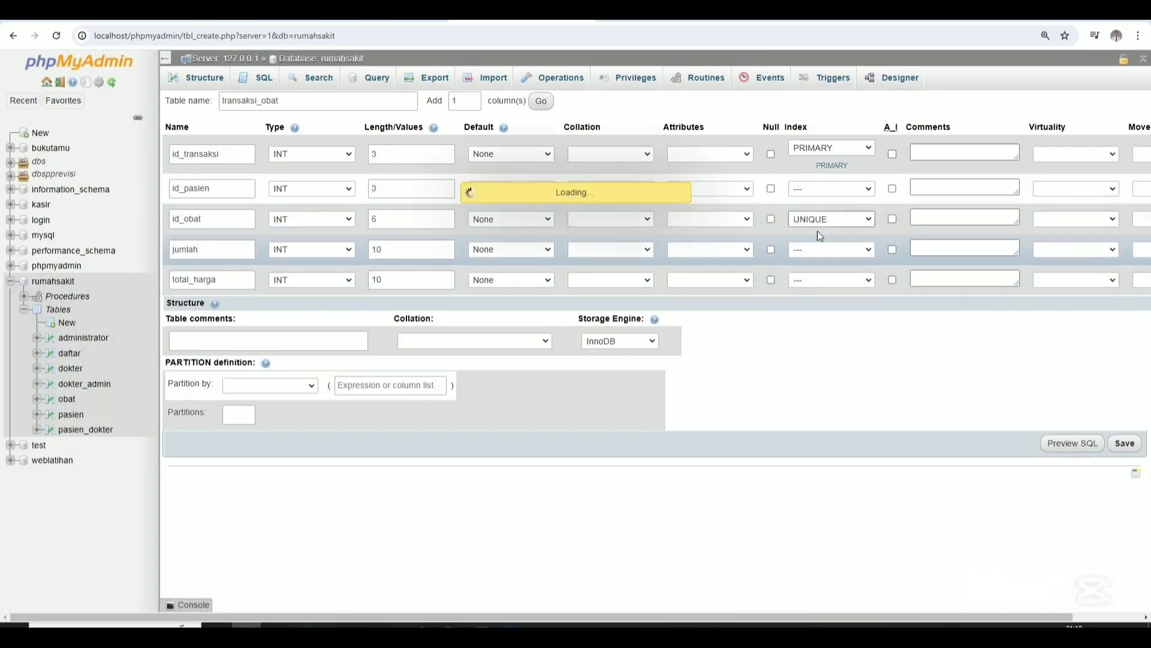
{"action": "left_click", "coordinate": [643, 430]}
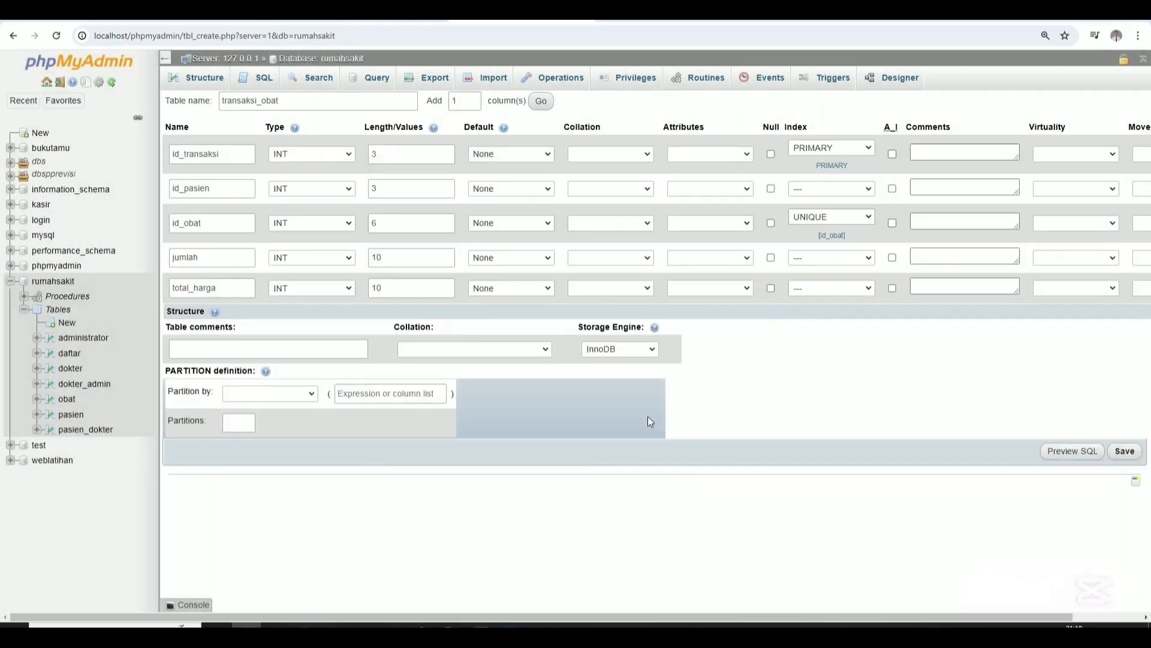
Add a single-column UNIQUE index on id_pasien and save the transaksi_obat table.
{"action": "left_click", "coordinate": [831, 189]}
{"action": "left_click", "coordinate": [810, 223]}
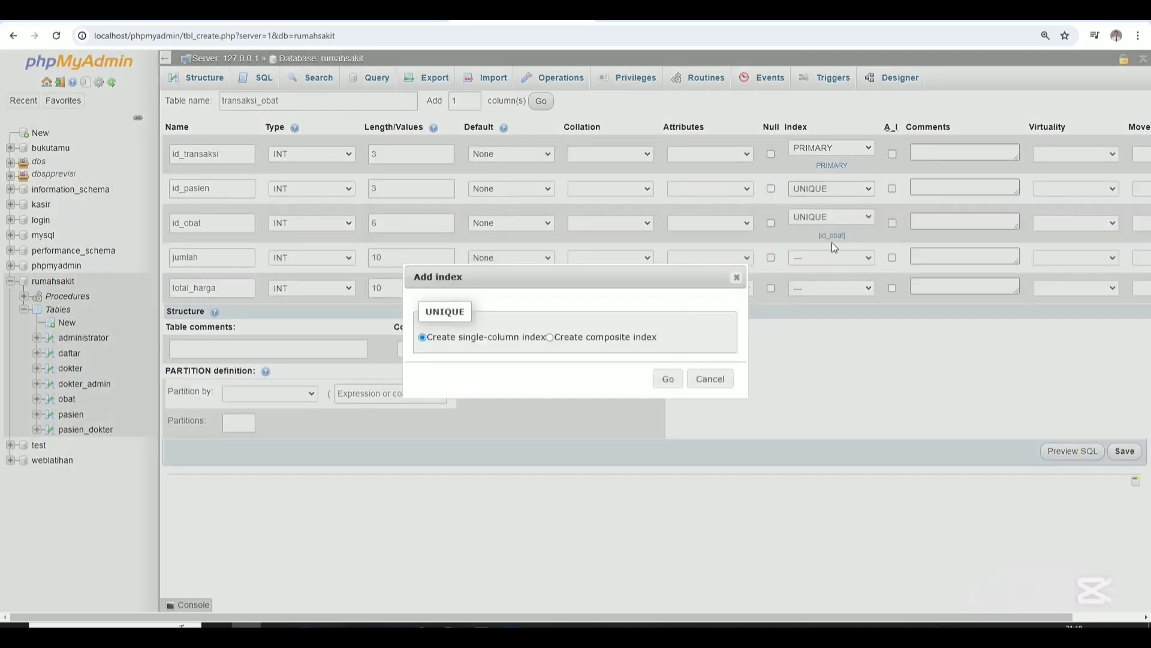
{"action": "left_click", "coordinate": [663, 379]}
{"action": "left_click", "coordinate": [643, 430]}
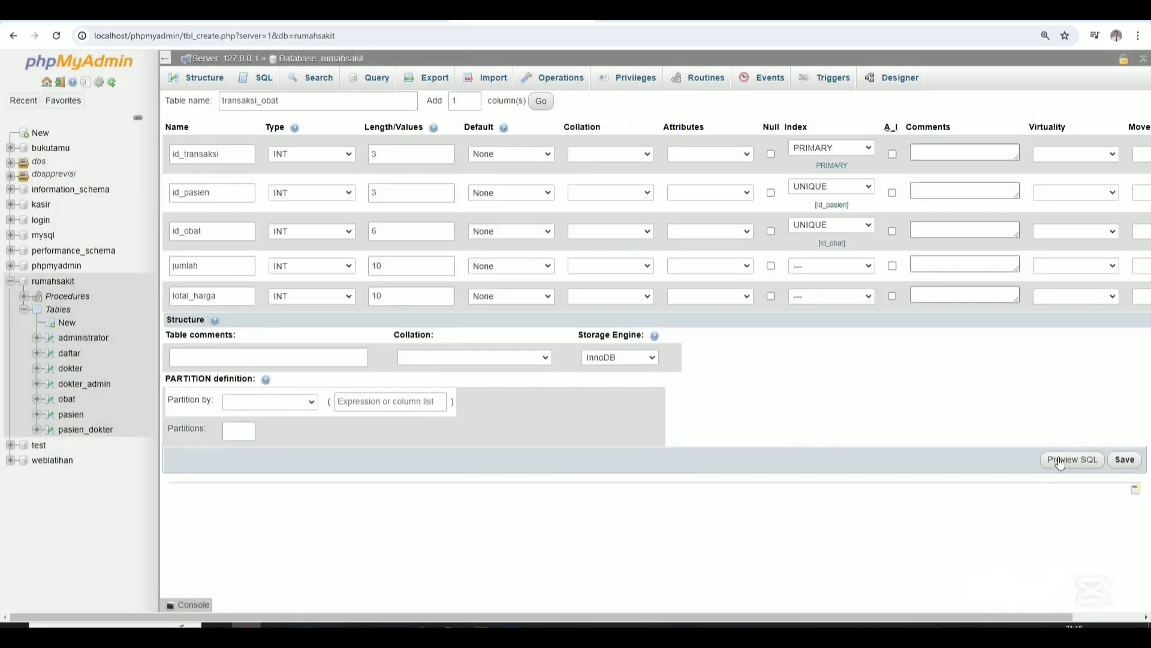
{"action": "left_click", "coordinate": [1125, 459]}
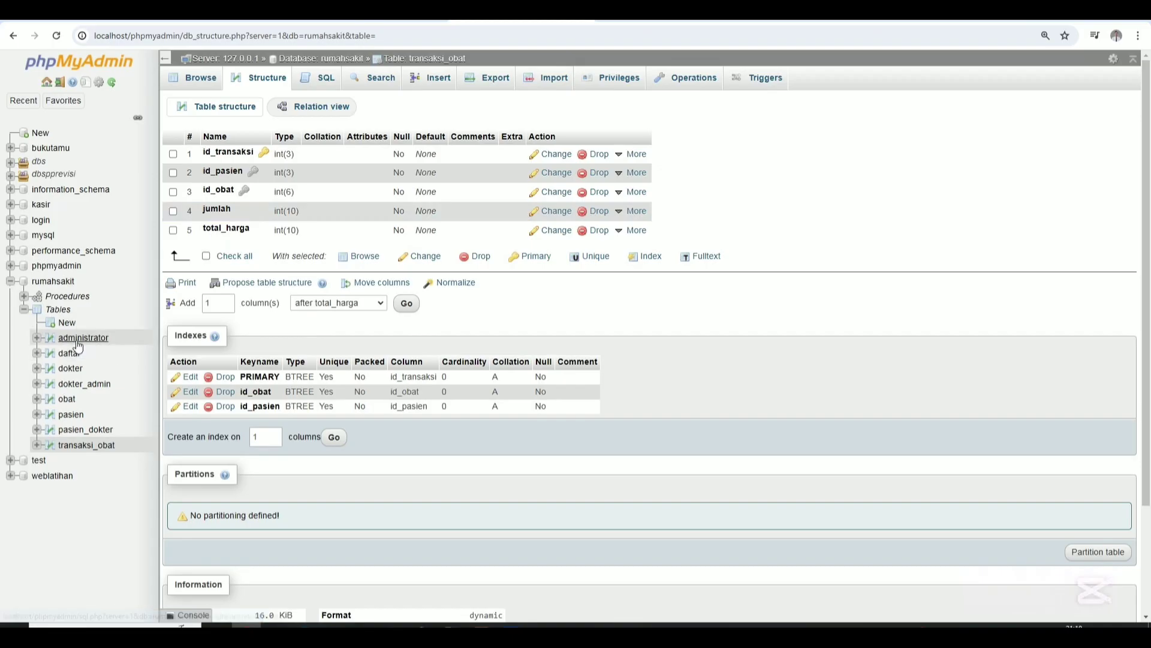
Check the pasien and obat table structures, then open the rumahsakit Designer diagram.
{"action": "left_click", "coordinate": [71, 416]}
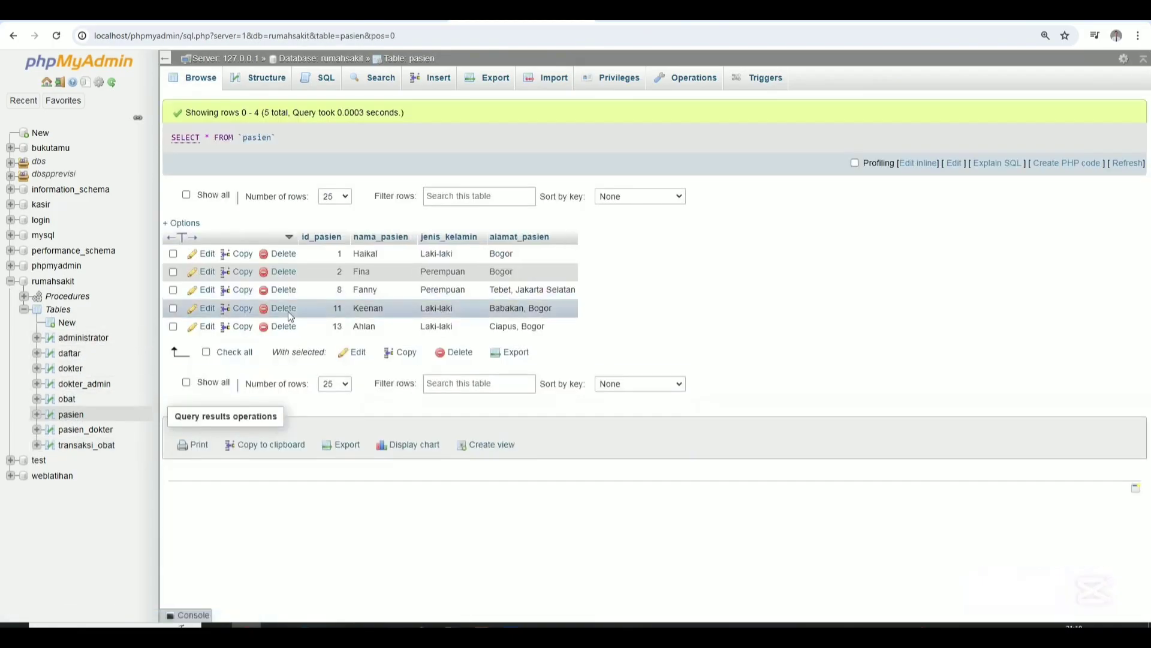
{"action": "left_click", "coordinate": [269, 78]}
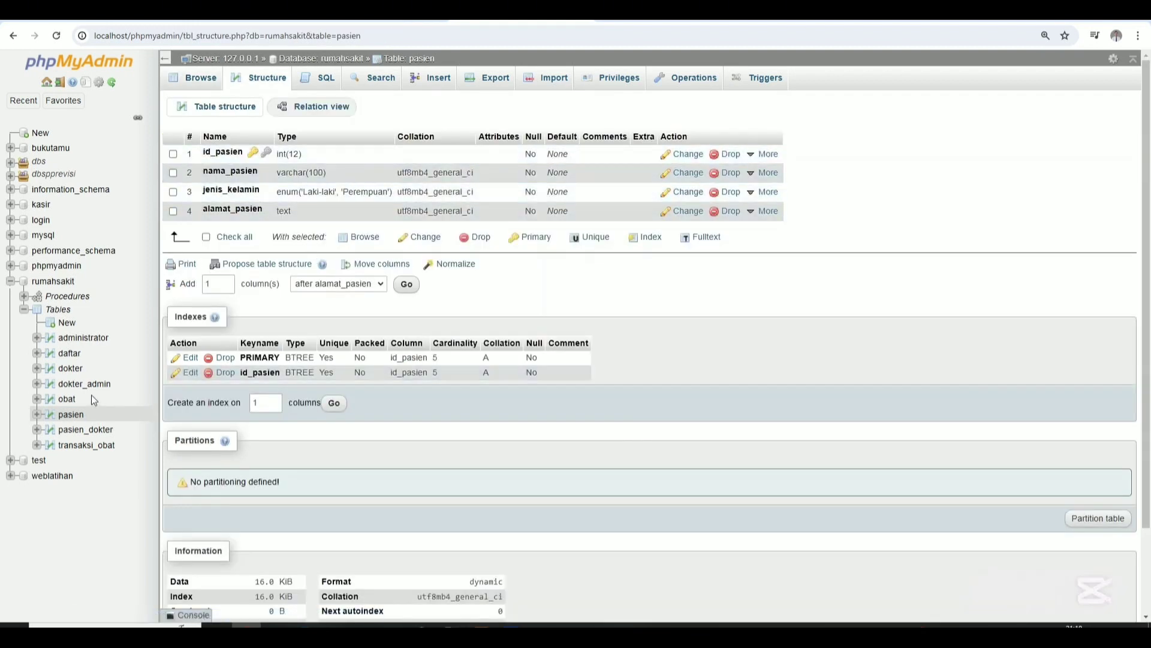
{"action": "left_click", "coordinate": [67, 401]}
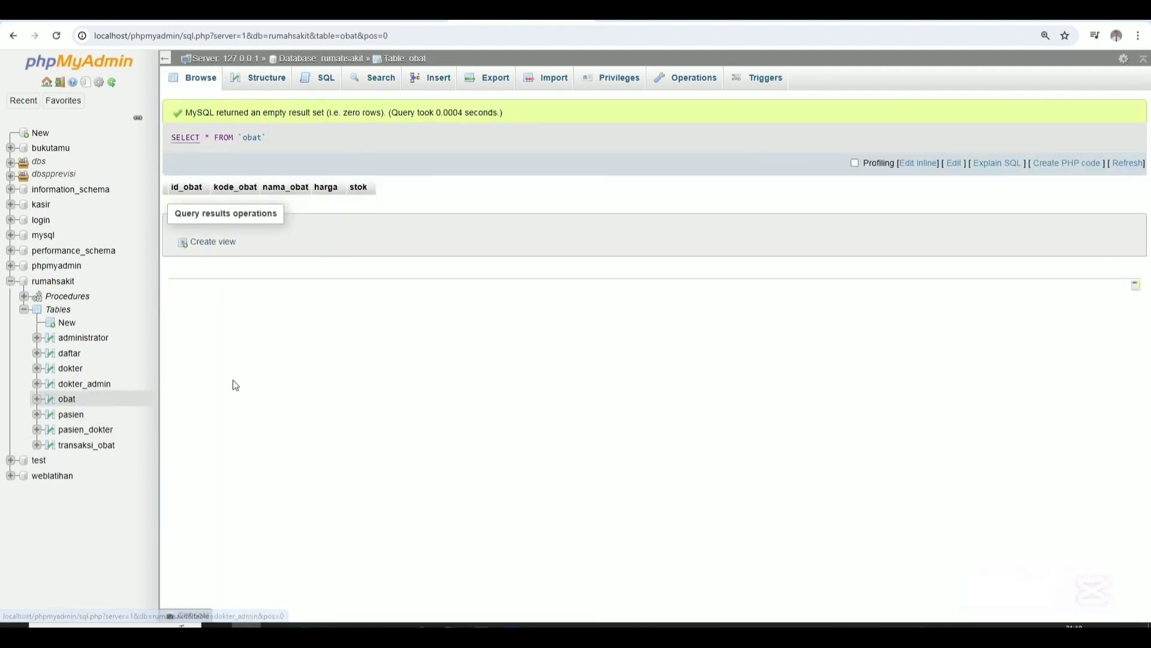
{"action": "left_click", "coordinate": [263, 79]}
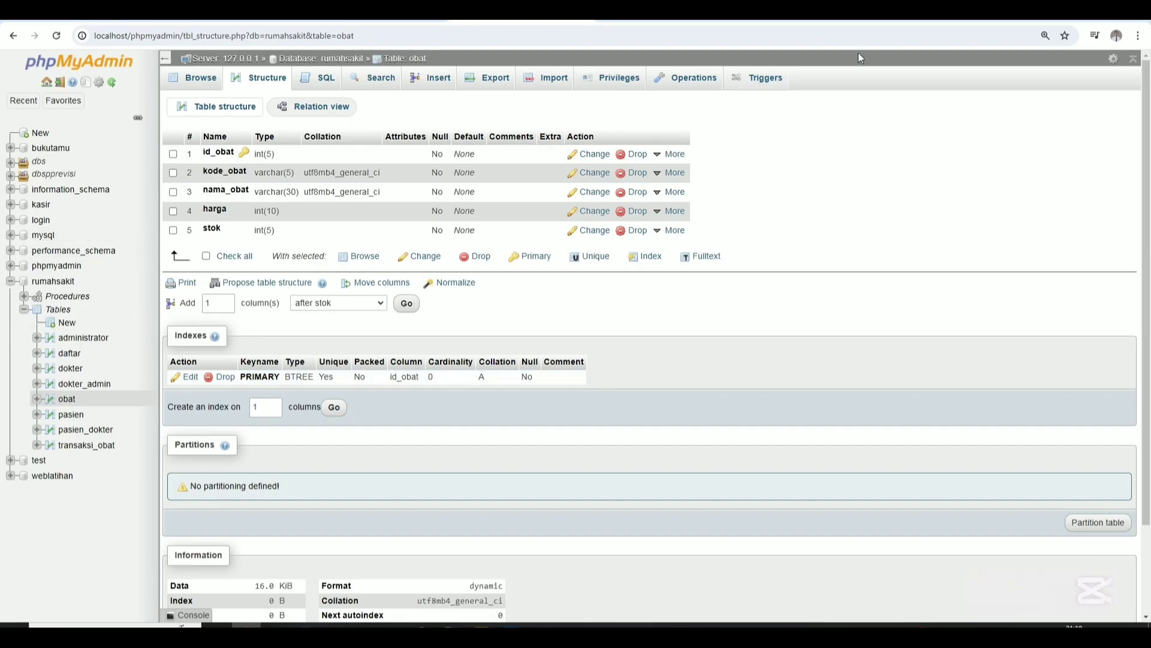
{"action": "left_click", "coordinate": [60, 281]}
{"action": "left_click", "coordinate": [892, 78]}
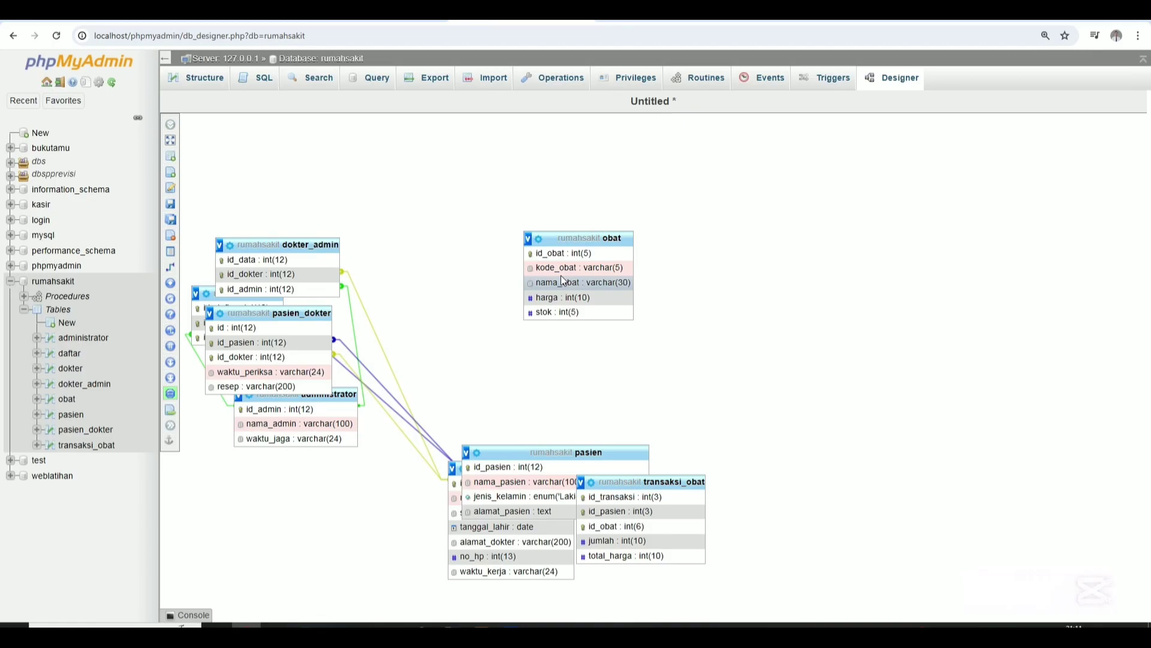
Drag dokter, dokter_admin, daftar, pasien, pasien_dokter, administrator, obat and transaksi_obat apart in Designer.
{"action": "left_click_drag", "start_coordinate": [321, 239], "coordinate": [724, 331]}
{"action": "left_click_drag", "start_coordinate": [258, 296], "coordinate": [532, 315]}
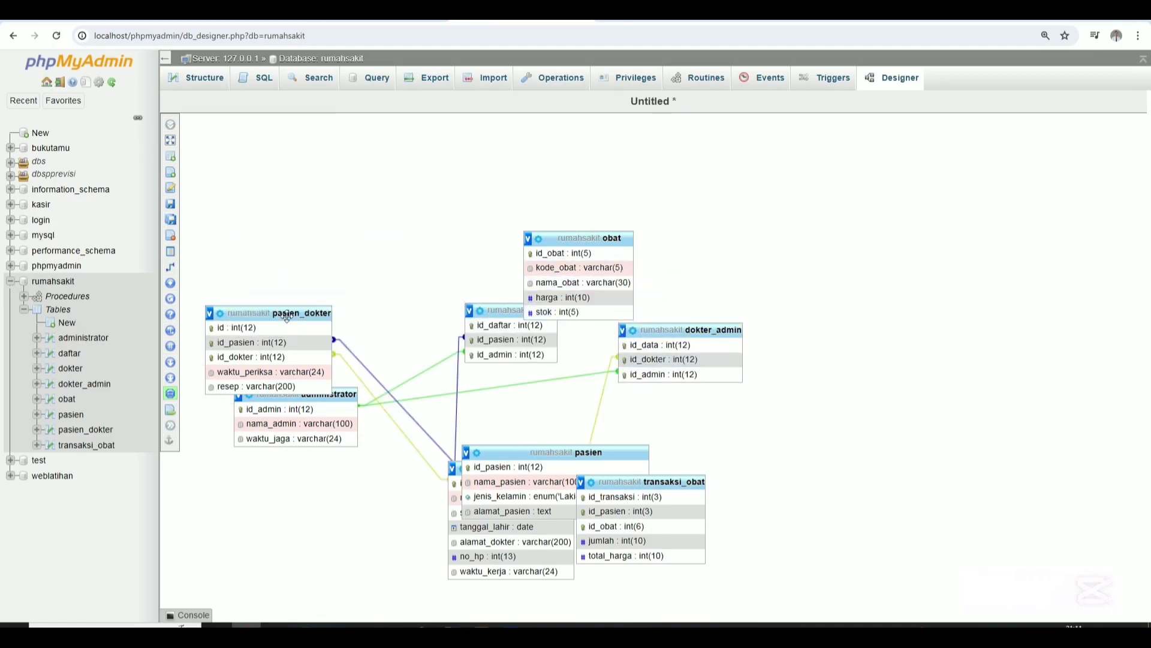
{"action": "left_click_drag", "start_coordinate": [276, 313], "coordinate": [368, 269]}
{"action": "left_click_drag", "start_coordinate": [319, 396], "coordinate": [408, 385]}
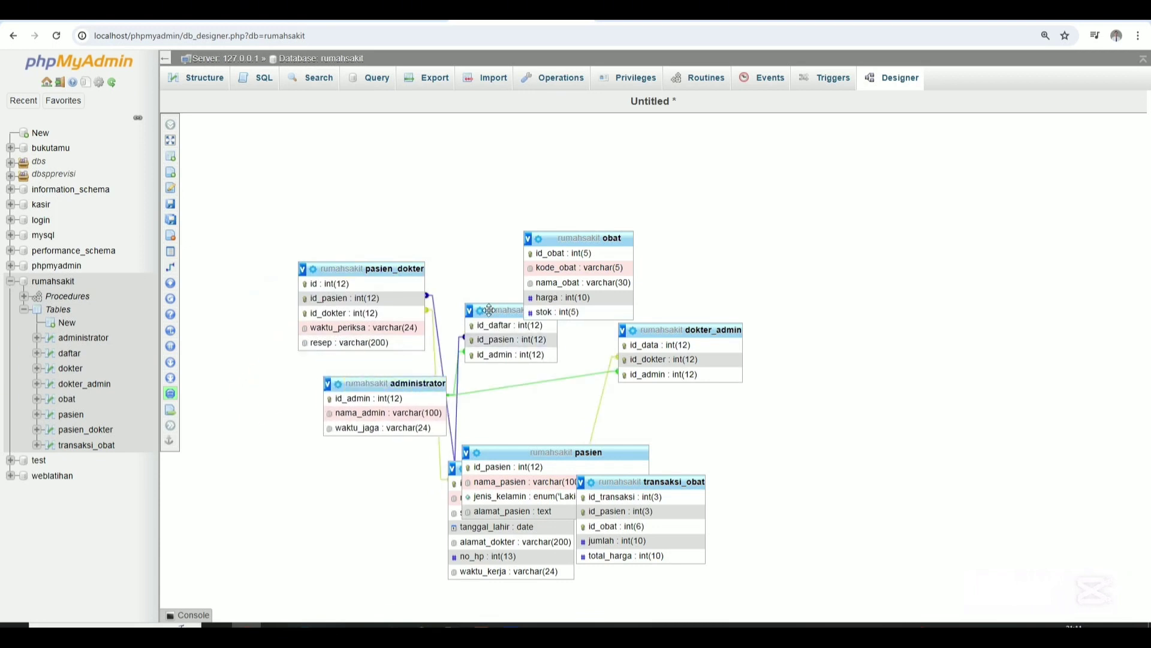
{"action": "left_click_drag", "start_coordinate": [499, 304], "coordinate": [327, 477]}
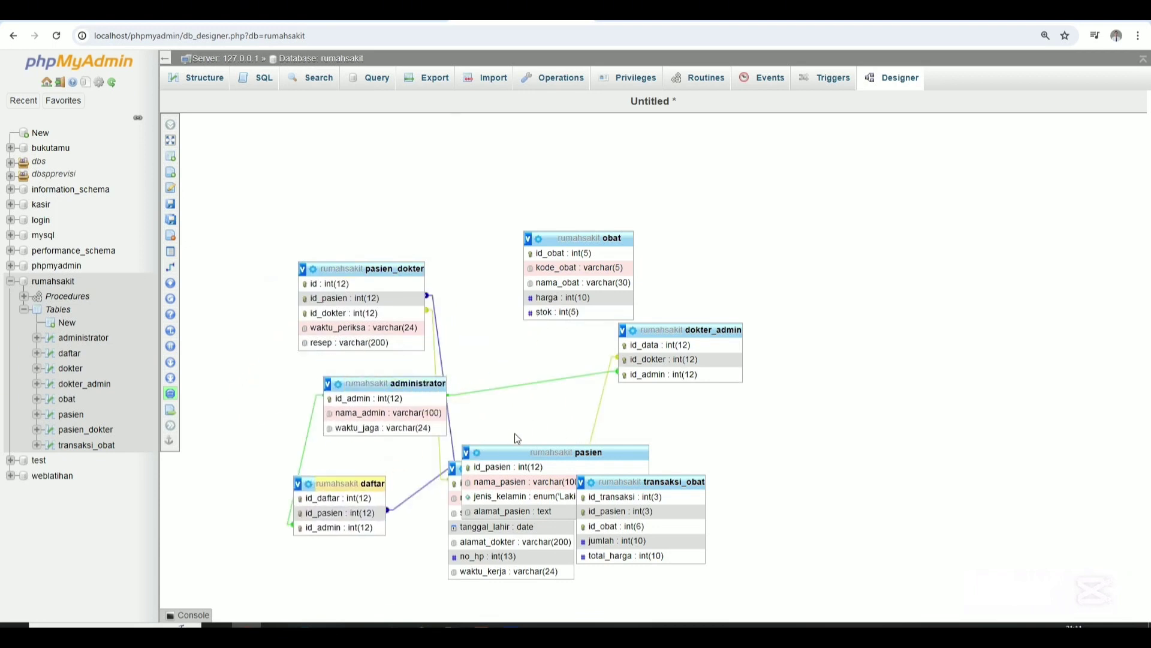
{"action": "left_click_drag", "start_coordinate": [509, 452], "coordinate": [775, 471]}
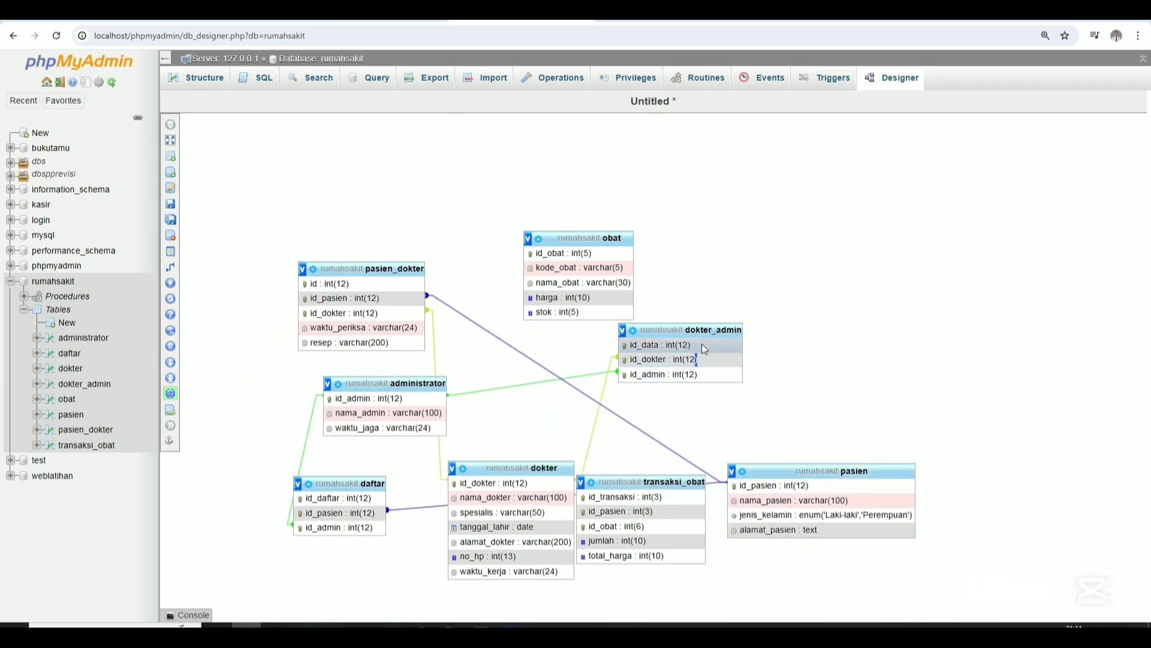
{"action": "left_click_drag", "start_coordinate": [389, 268], "coordinate": [463, 313]}
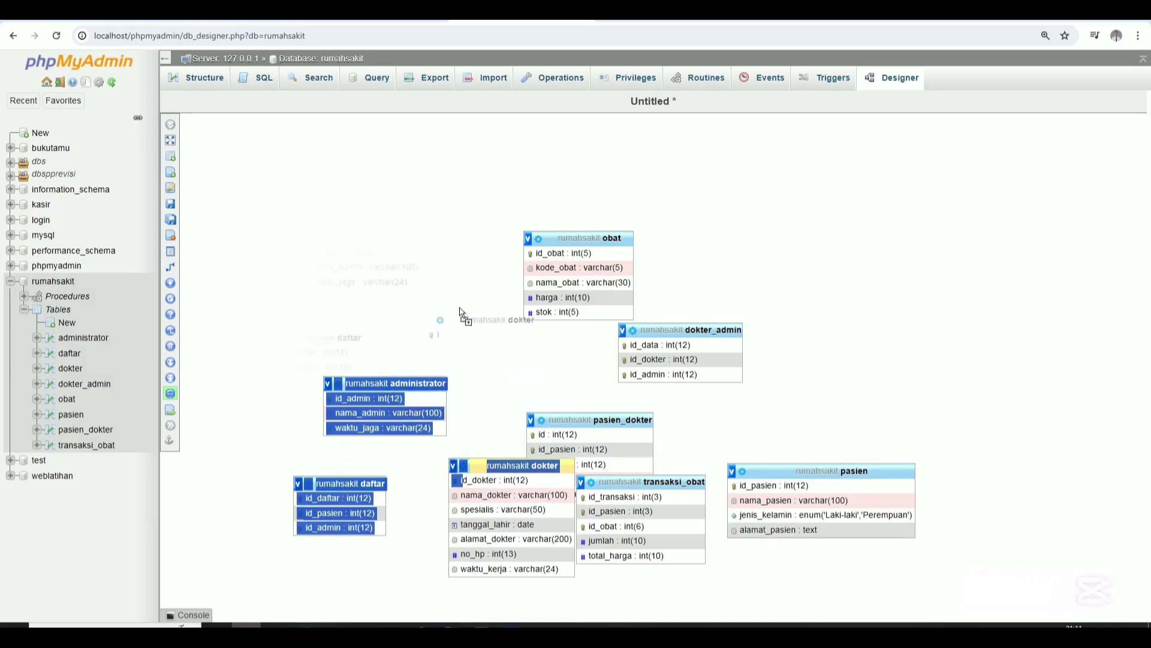
{"action": "left_click_drag", "start_coordinate": [499, 466], "coordinate": [440, 249]}
{"action": "left_click_drag", "start_coordinate": [663, 482], "coordinate": [969, 517]}
{"action": "left_click_drag", "start_coordinate": [840, 470], "coordinate": [852, 396]}
{"action": "left_click_drag", "start_coordinate": [924, 519], "coordinate": [810, 523]}
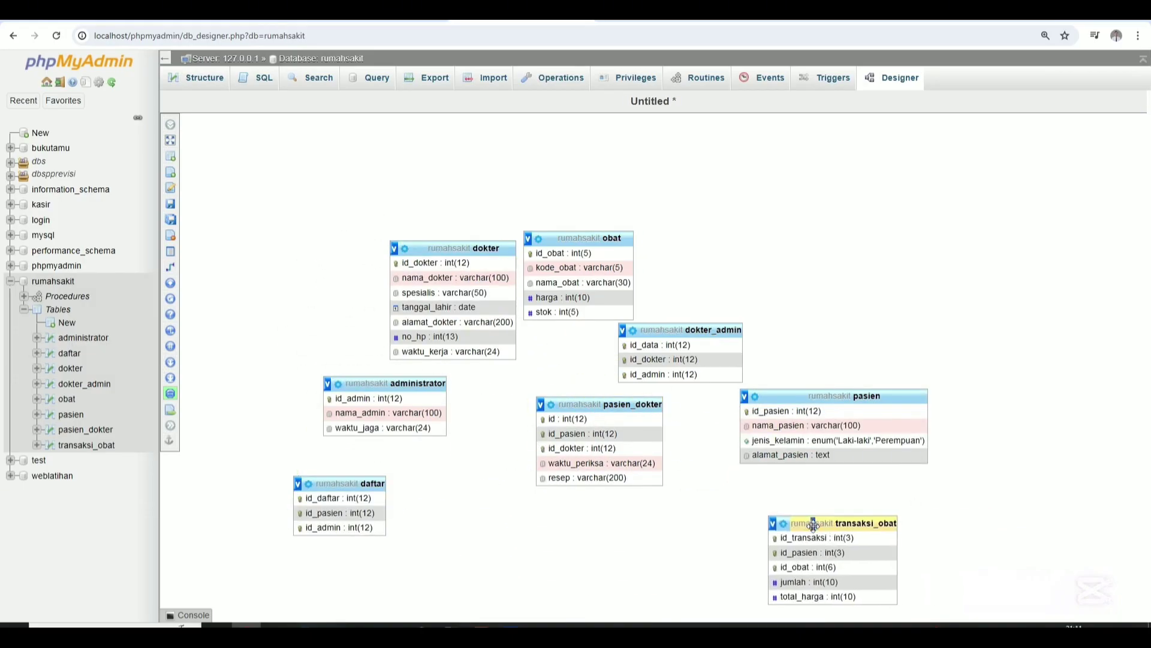
{"action": "left_click_drag", "start_coordinate": [674, 330], "coordinate": [756, 258]}
{"action": "left_click_drag", "start_coordinate": [595, 238], "coordinate": [602, 564]}
{"action": "mouse_move", "coordinate": [596, 415]}
{"action": "left_mouse_down"}
{"action": "mouse_move", "coordinate": [814, 306]}
{"action": "mouse_move", "coordinate": [608, 421]}
{"action": "left_mouse_up"}
{"action": "left_click_drag", "start_coordinate": [363, 483], "coordinate": [864, 274]}
{"action": "left_click_drag", "start_coordinate": [774, 259], "coordinate": [595, 332]}
{"action": "left_click_drag", "start_coordinate": [474, 248], "coordinate": [622, 210]}
{"action": "left_click_drag", "start_coordinate": [609, 331], "coordinate": [651, 340]}
{"action": "left_click_drag", "start_coordinate": [618, 210], "coordinate": [443, 439]}
{"action": "left_click_drag", "start_coordinate": [403, 379], "coordinate": [602, 269]}
{"action": "left_click_drag", "start_coordinate": [630, 342], "coordinate": [431, 274]}
{"action": "left_click_drag", "start_coordinate": [424, 437], "coordinate": [410, 385]}
{"action": "left_click_drag", "start_coordinate": [603, 425], "coordinate": [597, 404]}
{"action": "scroll", "coordinate": [680, 509], "scroll_direction": "down", "scroll_amount": 1}
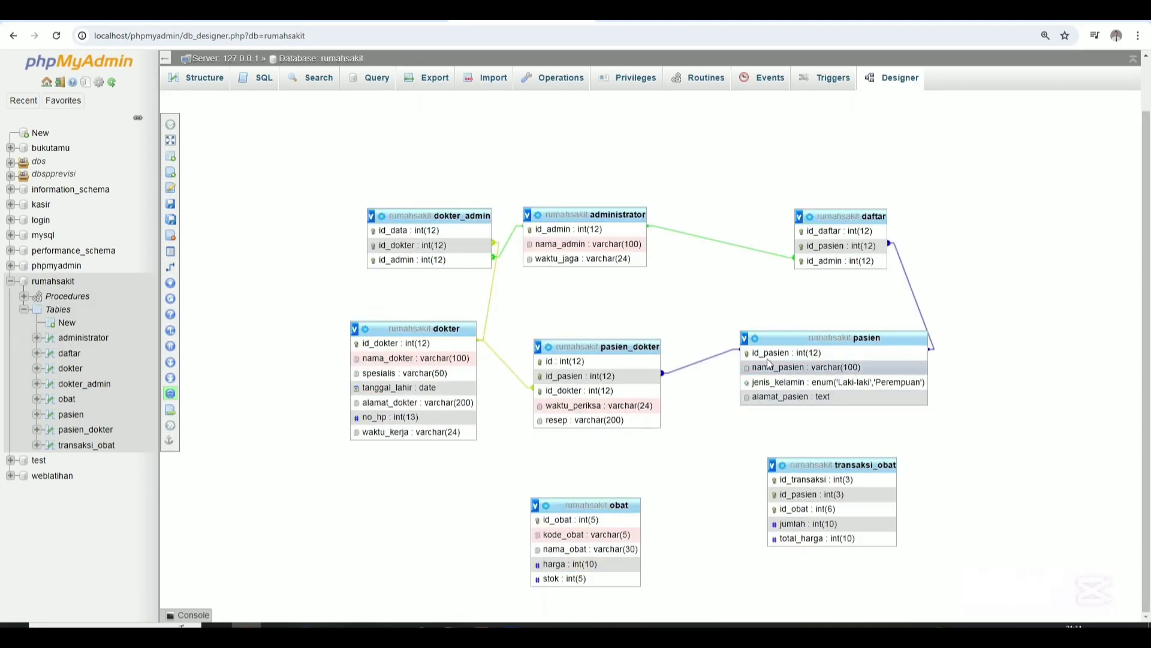
Create a foreign key relationship between two tables in the designer, then refresh.
{"action": "left_click", "coordinate": [252, 266]}
{"action": "left_click", "coordinate": [786, 388]}
{"action": "left_click", "coordinate": [787, 534]}
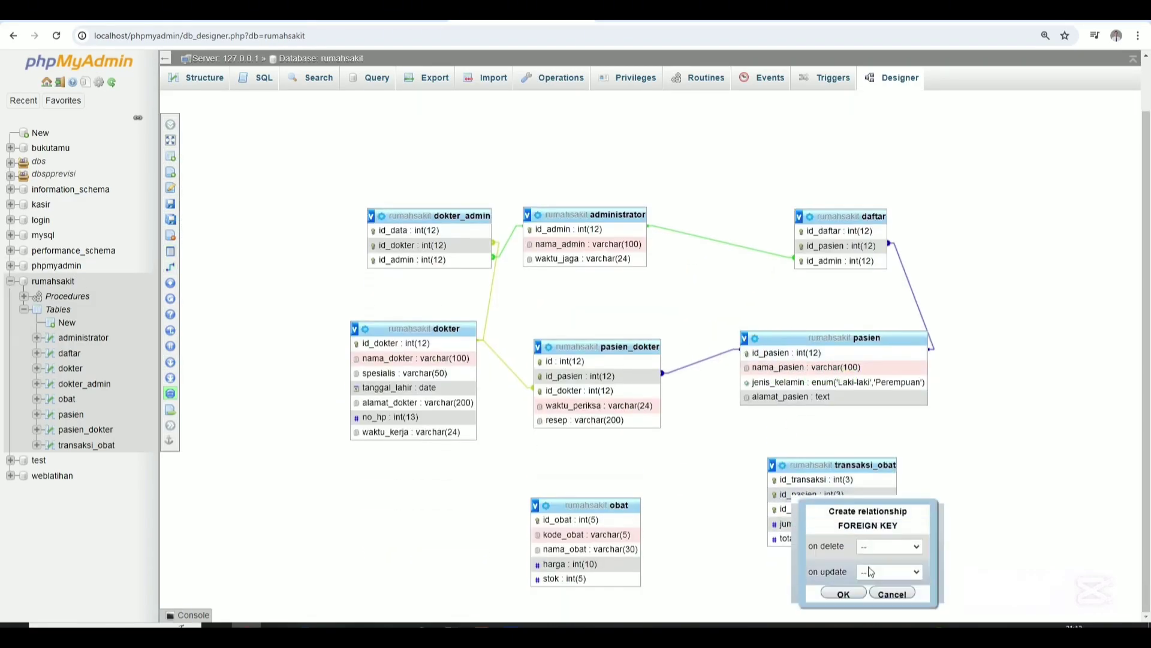
{"action": "left_click", "coordinate": [843, 594]}
{"action": "key", "text": "F5"}
Move the pasien and obat tables to new spots on the canvas.
{"action": "left_click_drag", "start_coordinate": [444, 287], "coordinate": [689, 359]}
{"action": "left_click_drag", "start_coordinate": [324, 251], "coordinate": [558, 592]}
{"action": "left_click_drag", "start_coordinate": [297, 324], "coordinate": [471, 278]}
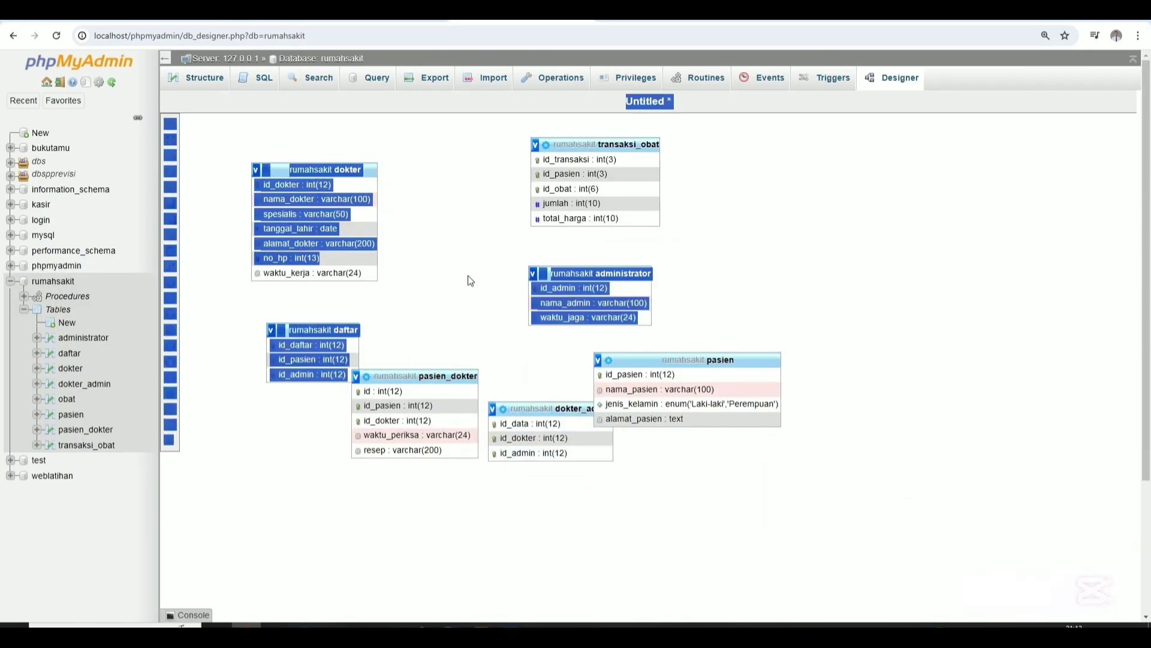
{"action": "left_click", "coordinate": [440, 239]}
{"action": "left_click_drag", "start_coordinate": [554, 592], "coordinate": [360, 420]}
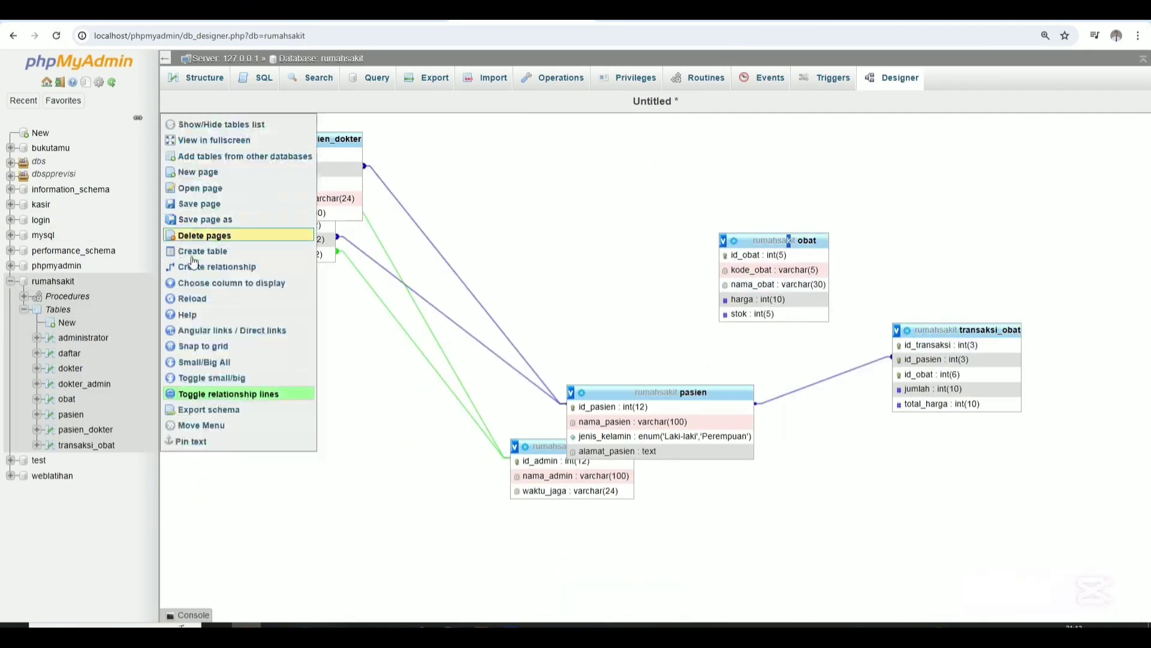
Auto-arrange and show relation lines, then spread out transaksi_obat, dokter, pasien, obat and administrator.
{"action": "left_click", "coordinate": [170, 266]}
{"action": "left_click", "coordinate": [758, 255]}
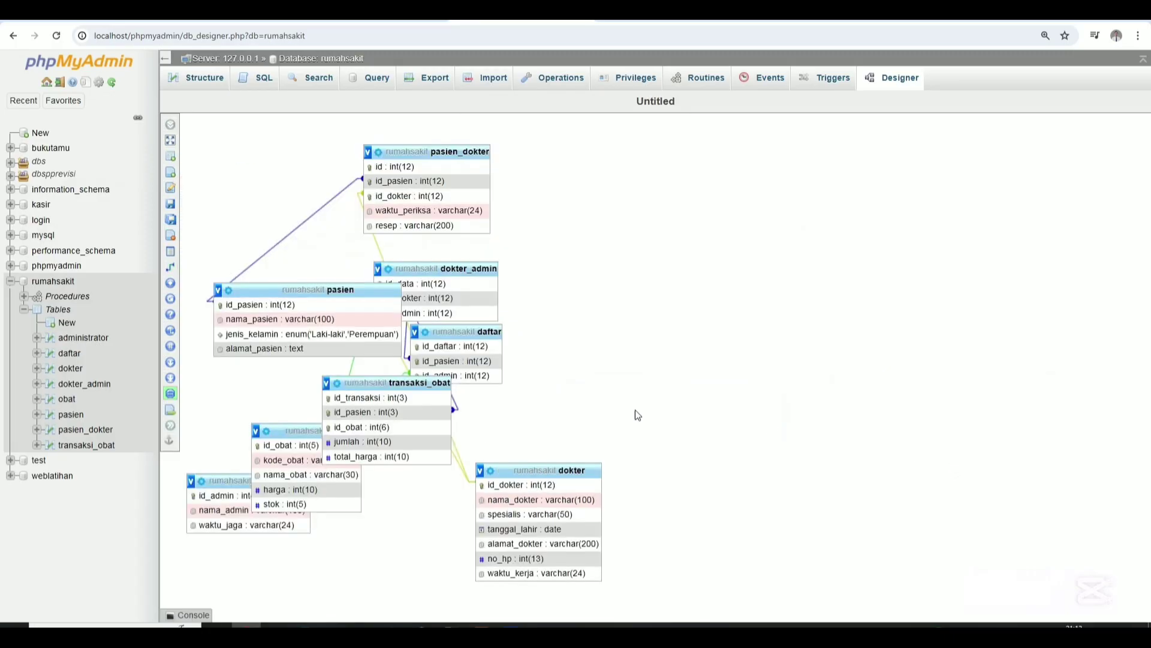
{"action": "left_click_drag", "start_coordinate": [540, 463], "coordinate": [398, 425]}
{"action": "left_click_drag", "start_coordinate": [360, 379], "coordinate": [811, 479]}
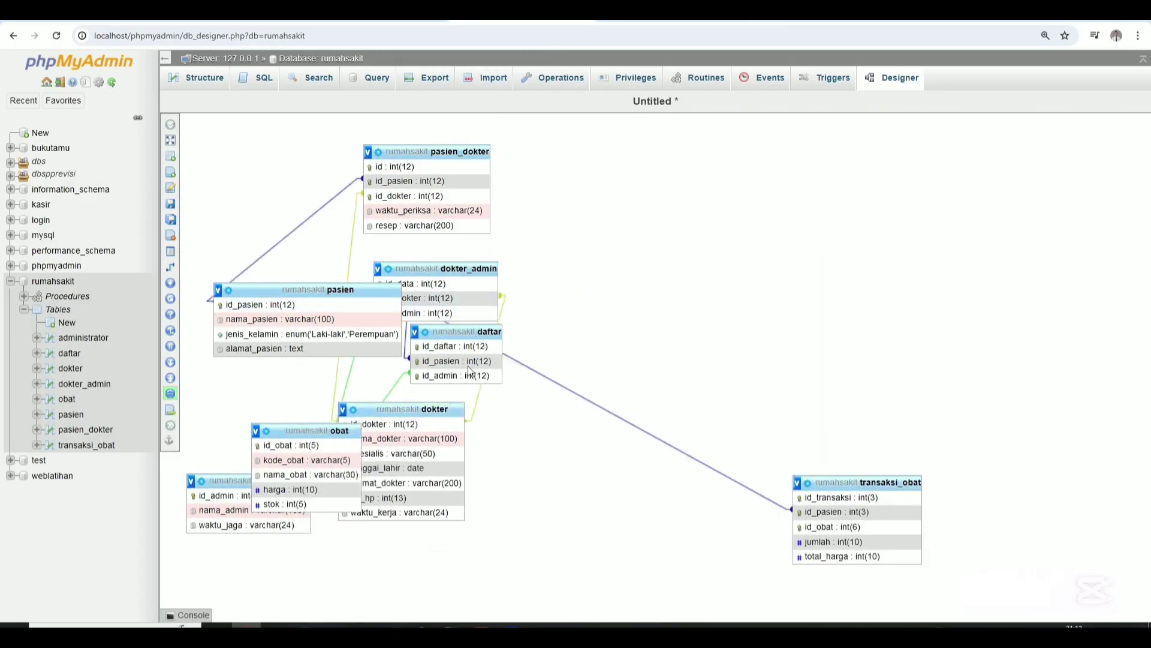
{"action": "left_click_drag", "start_coordinate": [341, 289], "coordinate": [851, 369]}
{"action": "left_click_drag", "start_coordinate": [291, 431], "coordinate": [609, 483]}
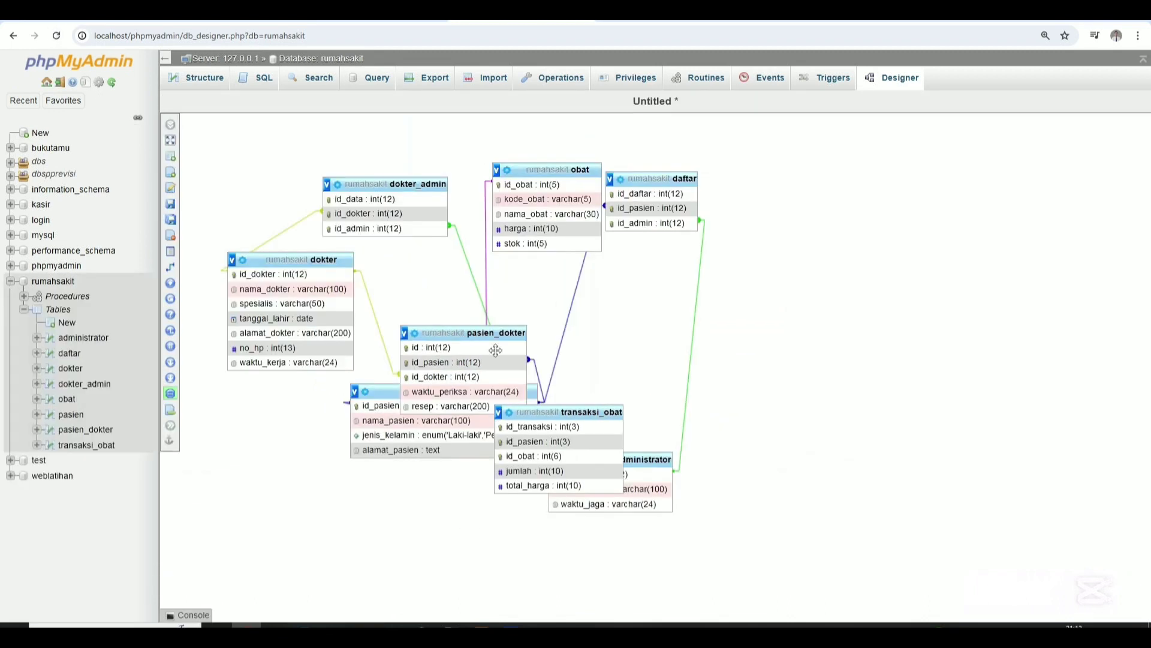
{"action": "left_click_drag", "start_coordinate": [590, 411], "coordinate": [741, 394]}
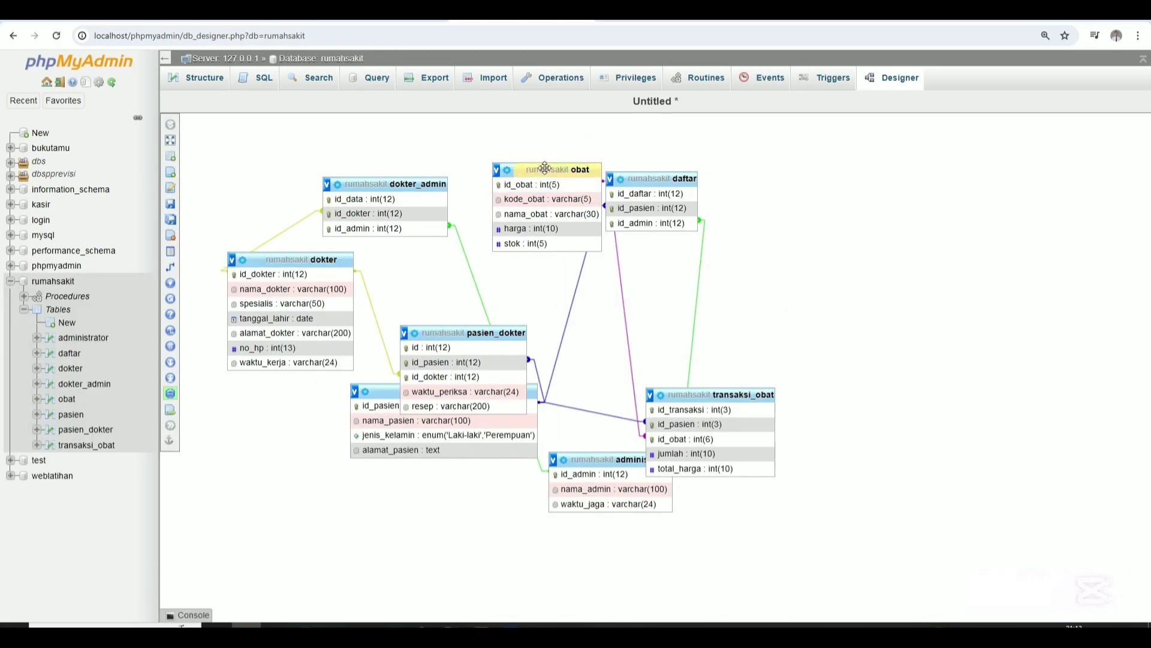
{"action": "left_click_drag", "start_coordinate": [544, 169], "coordinate": [636, 510]}
{"action": "left_click_drag", "start_coordinate": [737, 397], "coordinate": [837, 484]}
Reposition the tables, lining up daftar and dokter_admin along the top row.
{"action": "left_click_drag", "start_coordinate": [611, 459], "coordinate": [574, 261]}
{"action": "left_click_drag", "start_coordinate": [294, 260], "coordinate": [326, 420]}
{"action": "left_click_drag", "start_coordinate": [381, 394], "coordinate": [698, 355]}
{"action": "left_click_drag", "start_coordinate": [488, 331], "coordinate": [549, 386]}
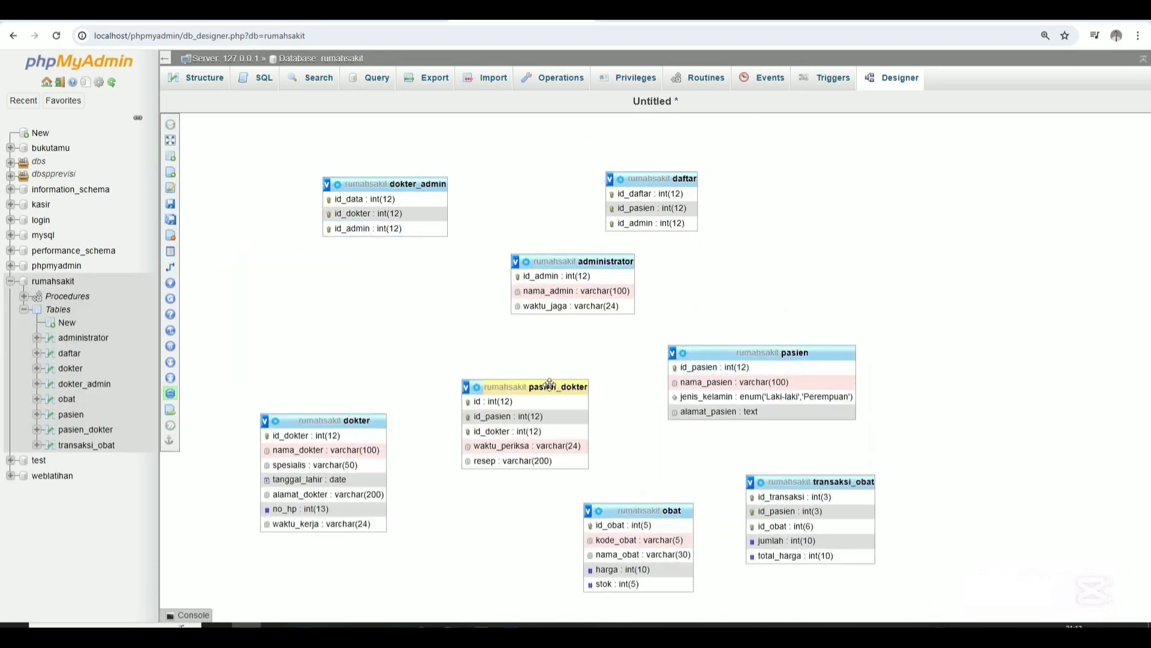
{"action": "left_click_drag", "start_coordinate": [331, 421], "coordinate": [356, 362]}
{"action": "left_click_drag", "start_coordinate": [574, 262], "coordinate": [559, 221]}
{"action": "left_click_drag", "start_coordinate": [655, 179], "coordinate": [768, 221]}
{"action": "left_click_drag", "start_coordinate": [422, 185], "coordinate": [397, 229]}
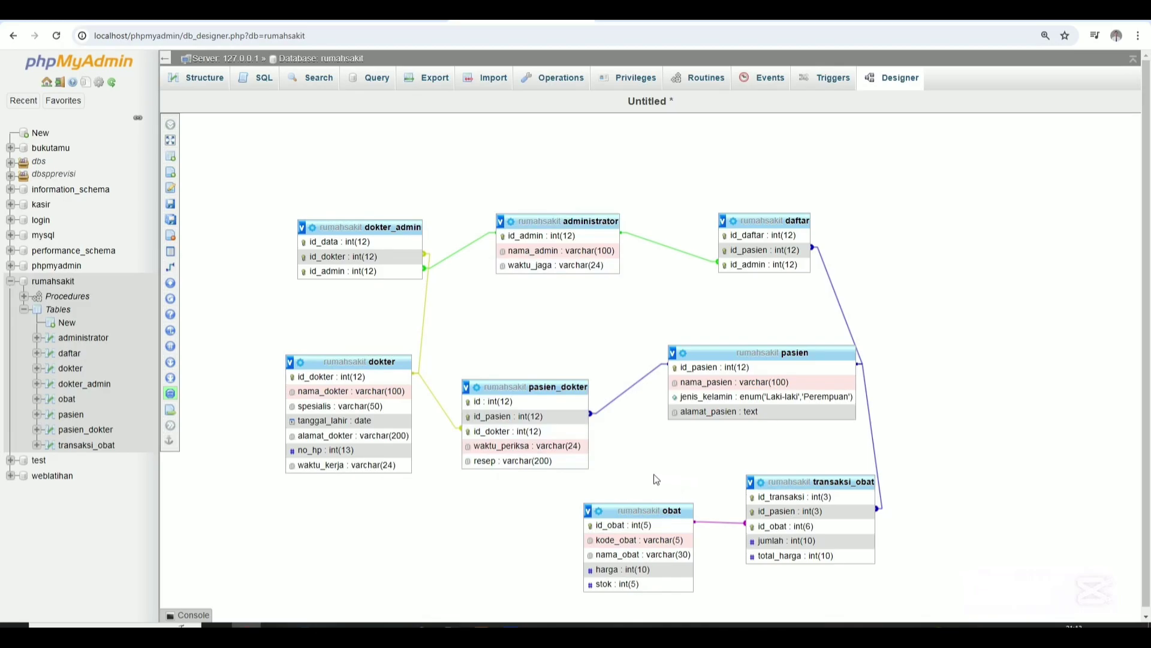
Start a new trigger from the transaksi_obat table's Triggers page.
{"action": "left_click", "coordinate": [82, 456]}
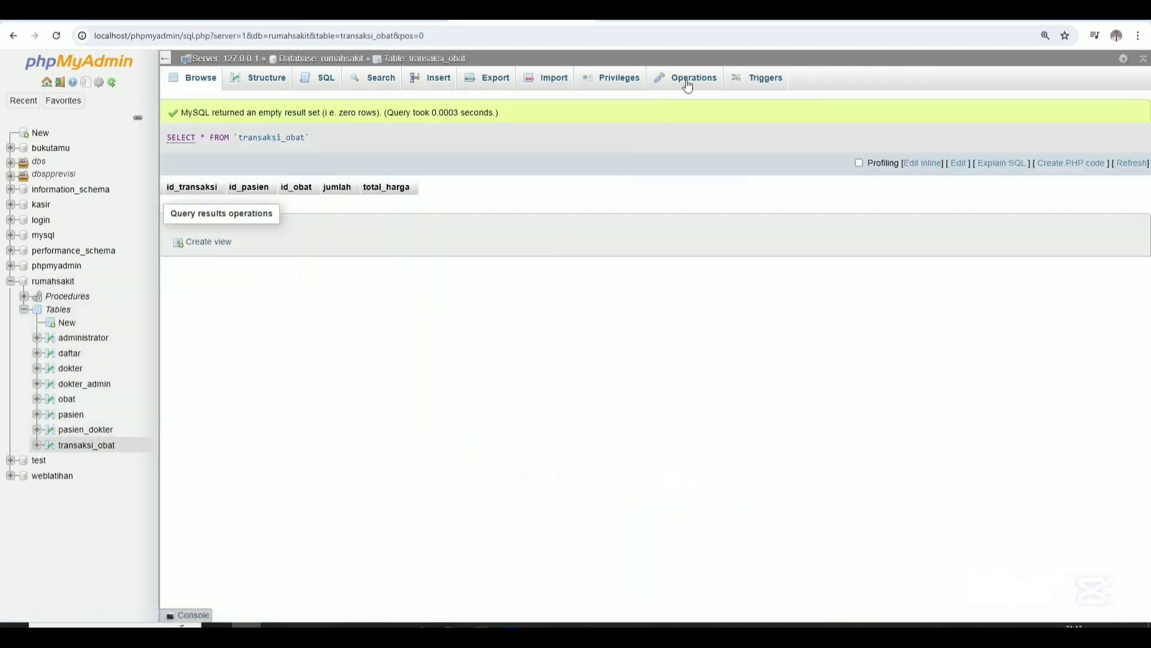
{"action": "left_click", "coordinate": [760, 77]}
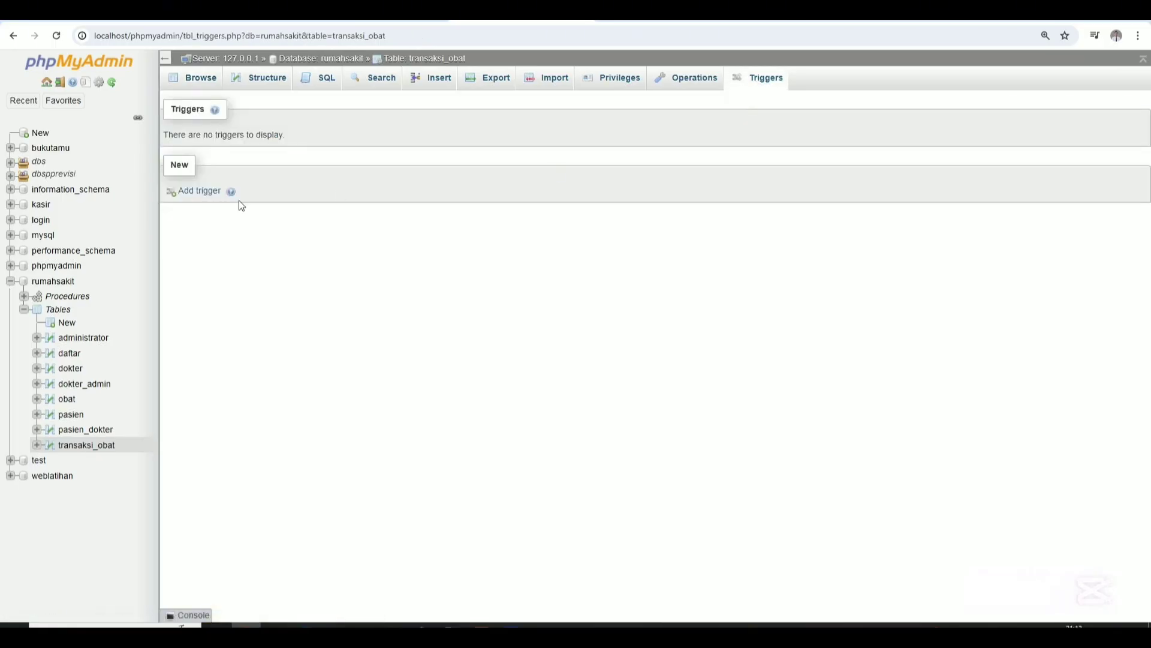
{"action": "left_click", "coordinate": [199, 192]}
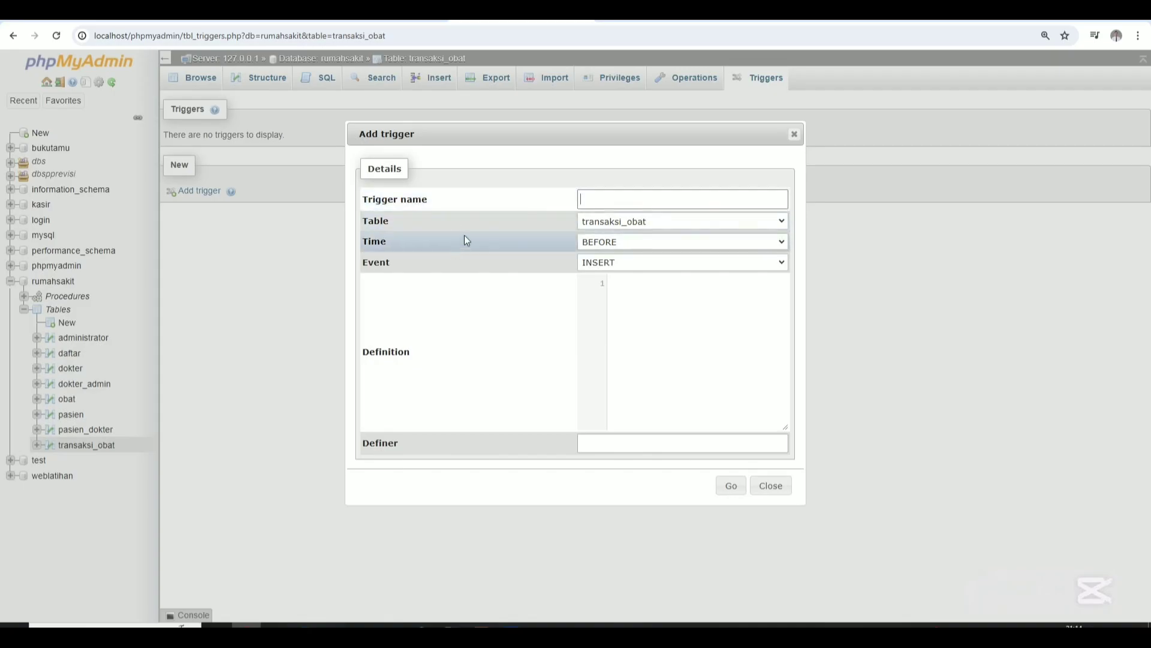
Name the trigger tgl_jual and begin the definition with DELIMITER and CREATE TRIGGER.
{"action": "left_click", "coordinate": [595, 200]}
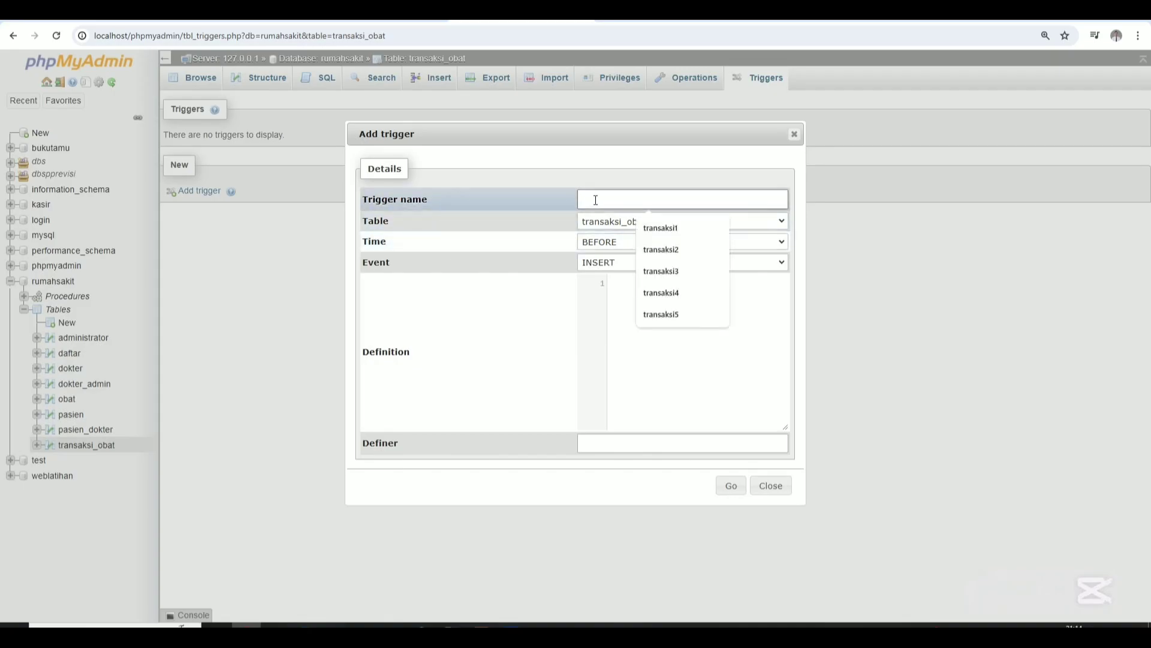
{"action": "type", "text": "tgl"}
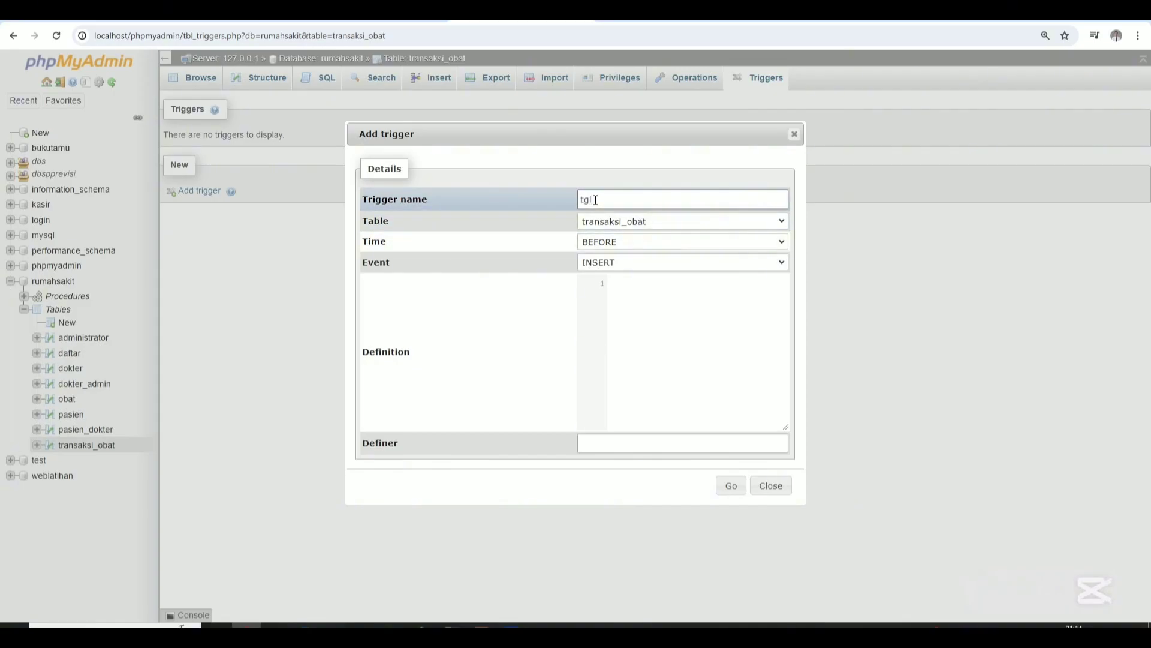
{"action": "type", "text": "_jual"}
{"action": "left_click", "coordinate": [636, 307]}
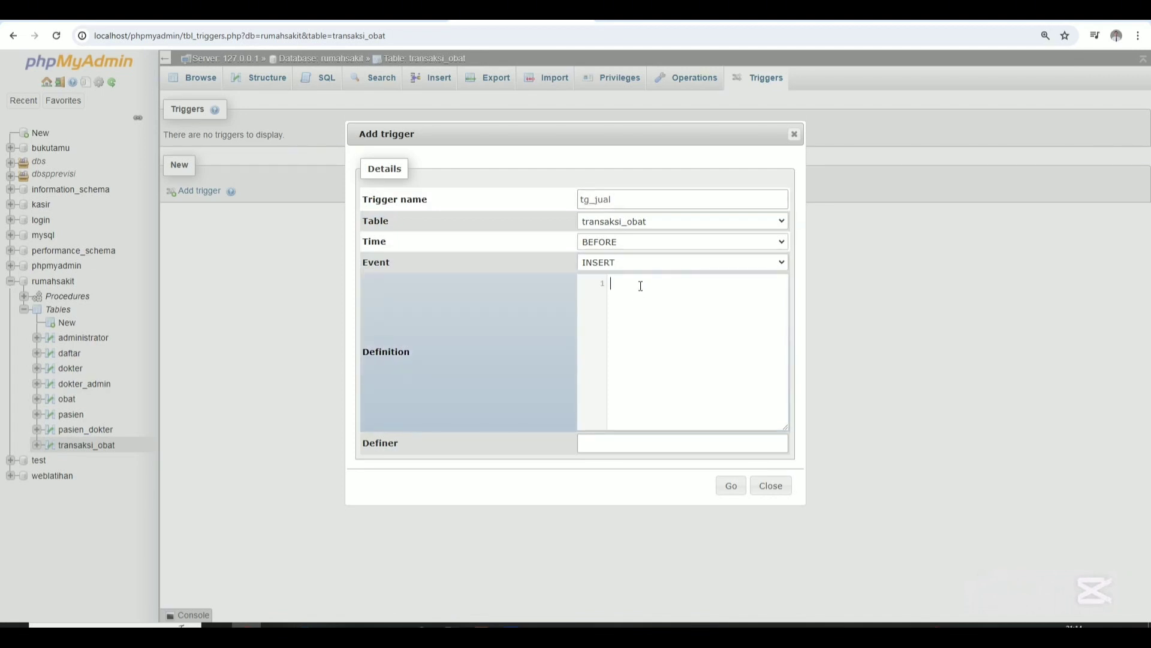
{"action": "type", "text": "del"}
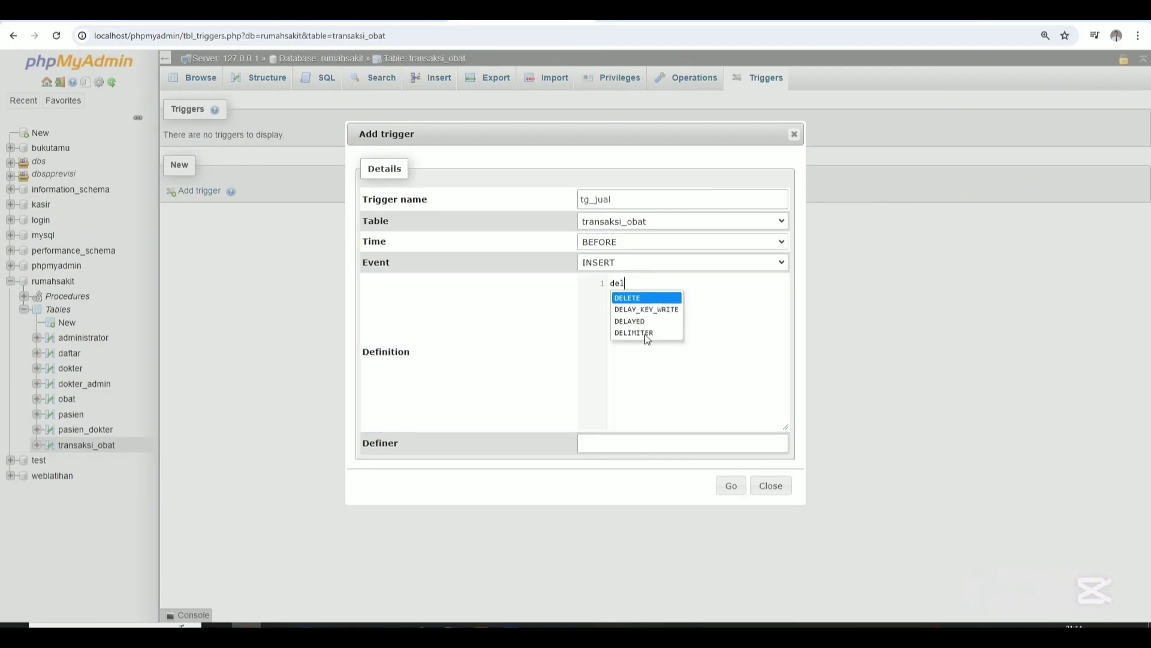
{"action": "left_click", "coordinate": [646, 333]}
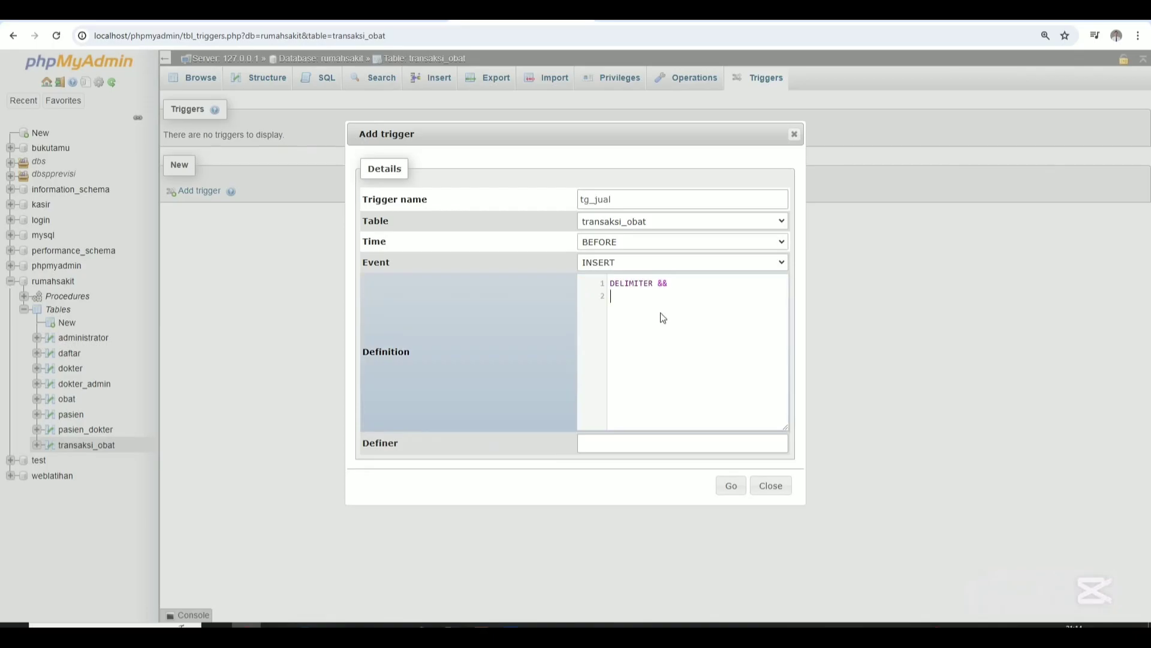
{"action": "type", "text": "crea"}
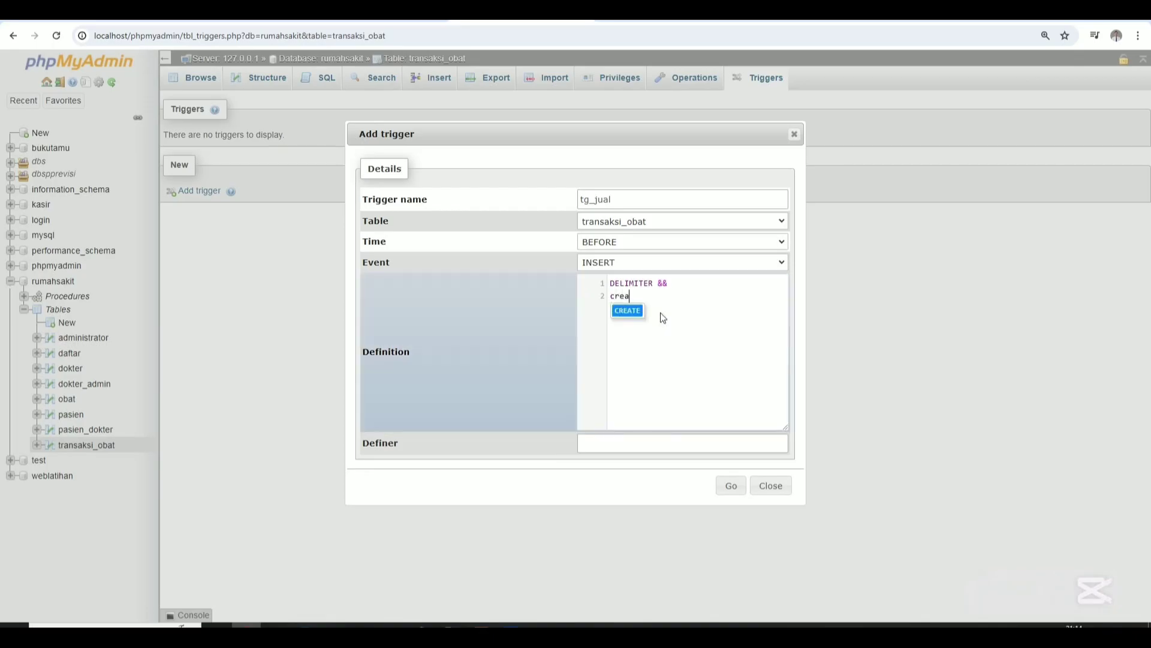
{"action": "type", "text": "t"}
{"action": "key", "text": "Return"}
{"action": "type", "text": "tr"}
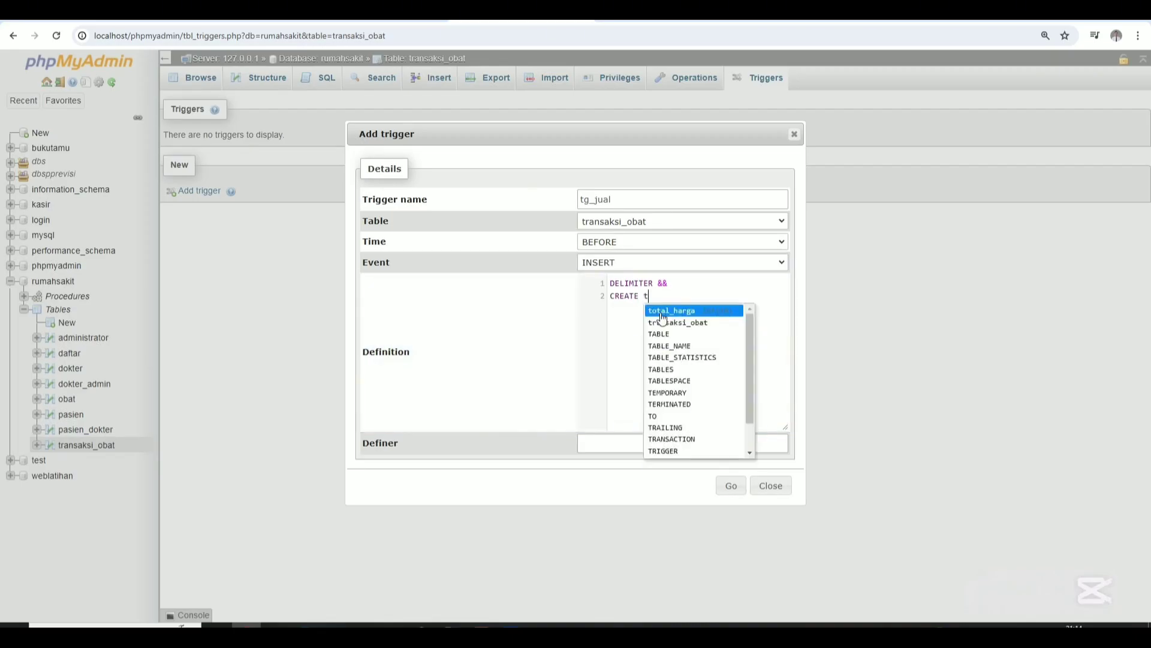
{"action": "key", "text": "Up"}
{"action": "key", "text": "Up"}
{"action": "key", "text": "Up"}
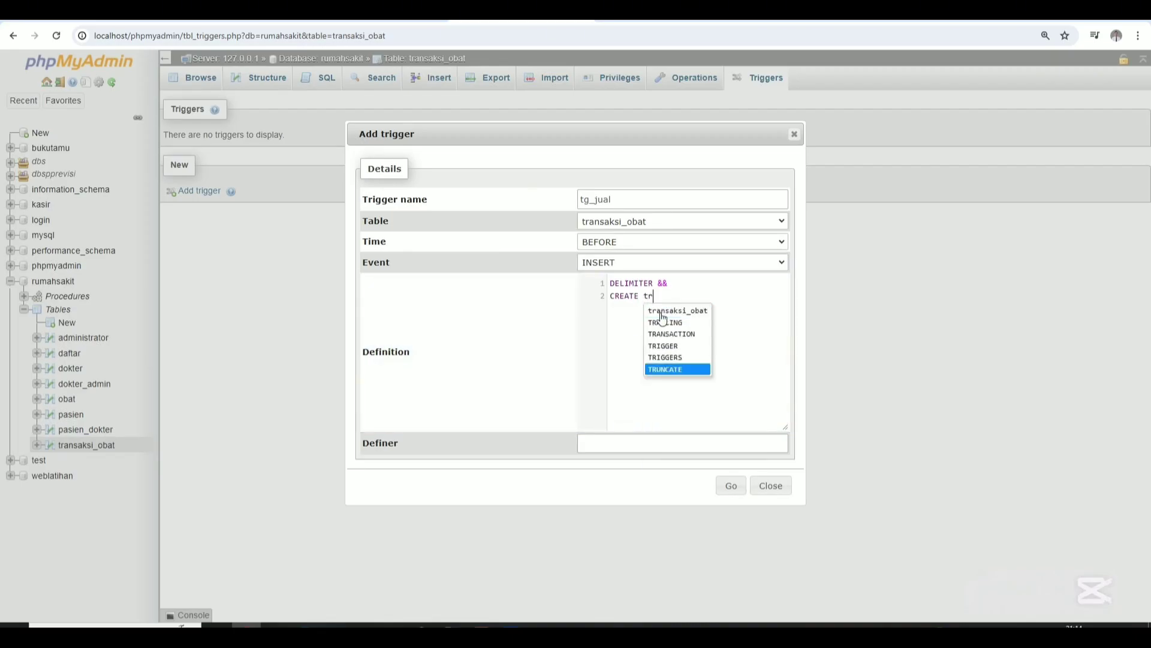
{"action": "key", "text": "Return"}
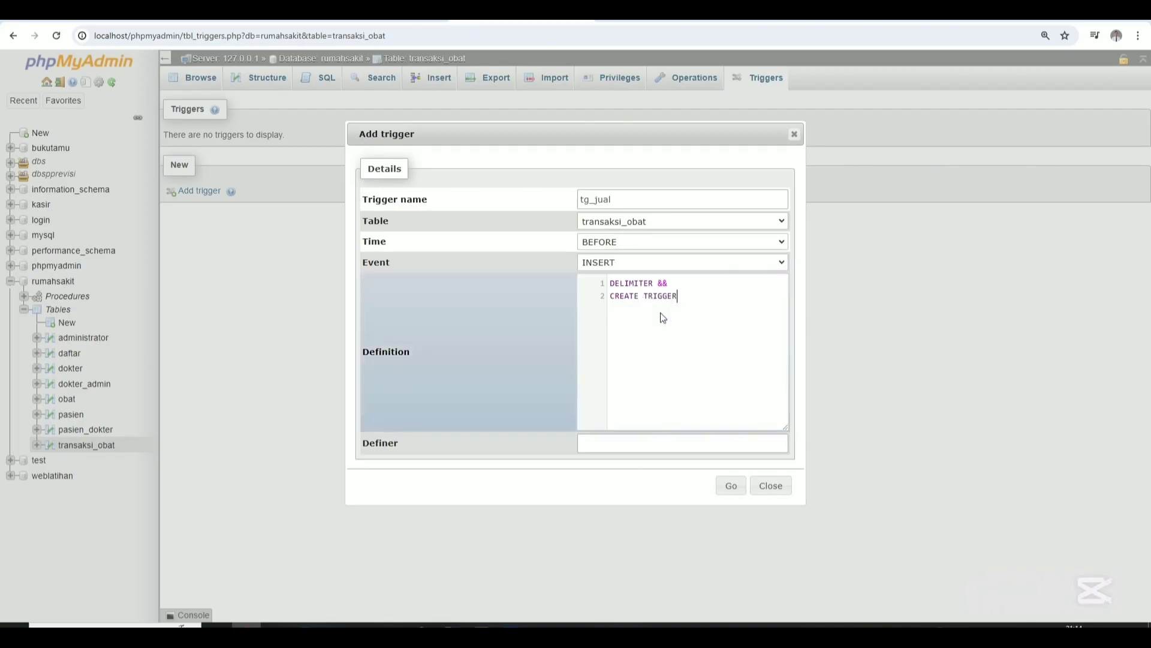
Write tg_jual AFTER INSERT ON transaksi_obat FOR EACH ROW with BEGIN and UPDATE obat SET stok = stok - new.jumlah.
{"action": "type", "text": "tg_jual AFTER INS"}
{"action": "key", "text": "Return"}
{"action": "key", "text": "Return"}
{"action": "type", "text": "ON transaksi_obat "}
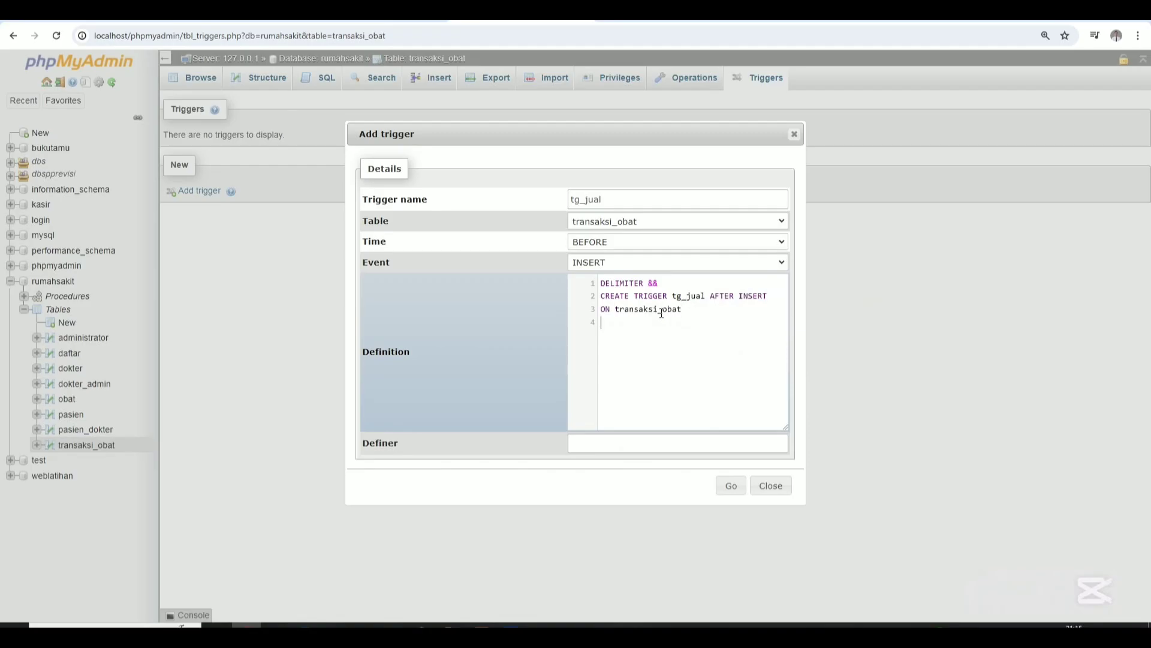
{"action": "type", "text": "FOR EACH ROW"}
{"action": "key", "text": "Return"}
{"action": "type", "text": "BEGIN"}
{"action": "key", "text": "Return"}
{"action": "type", "text": "UPDATE obat SET"}
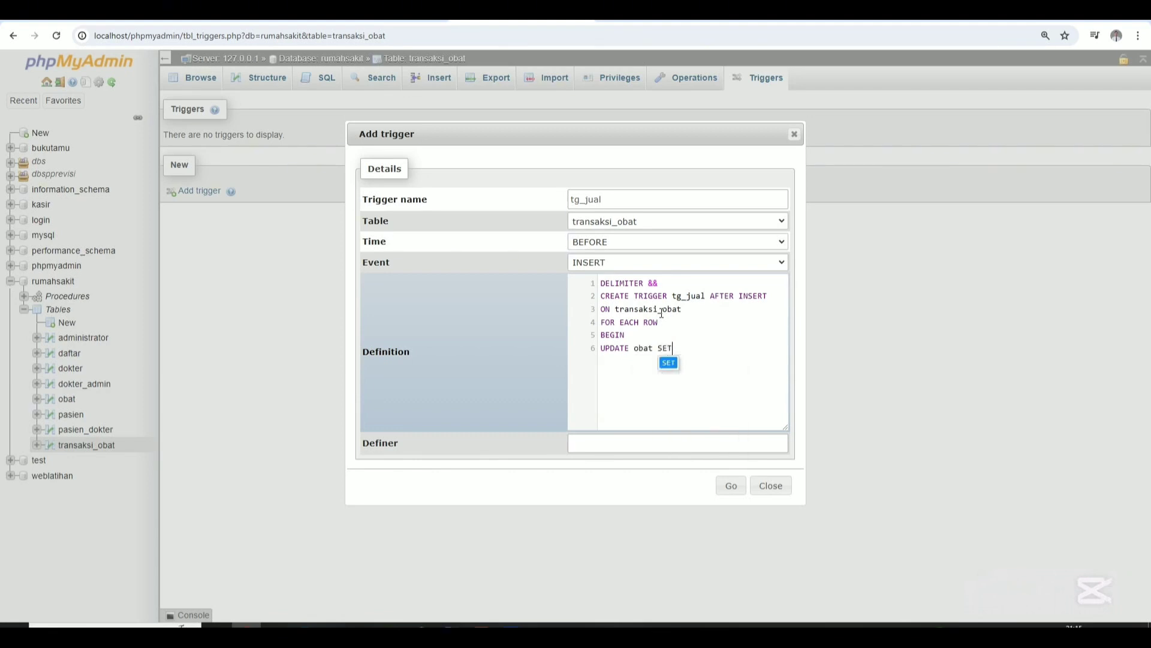
{"action": "type", "text": " stok = stok - new.ji"}
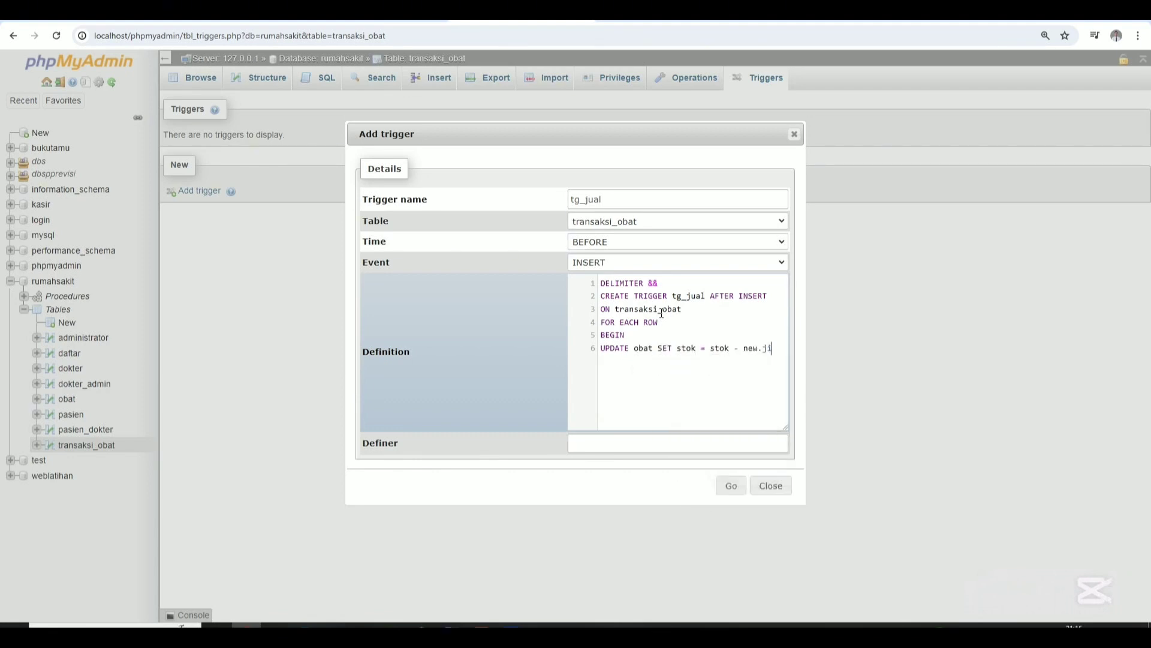
{"action": "key", "text": "BackSpace"}
{"action": "type", "text": "umlah"}
Finish with WHERE id_obat=new.id_obat;, END && and DELIMITER;, then submit the trigger.
{"action": "key", "text": "Return"}
{"action": "type", "text": "WHERE"}
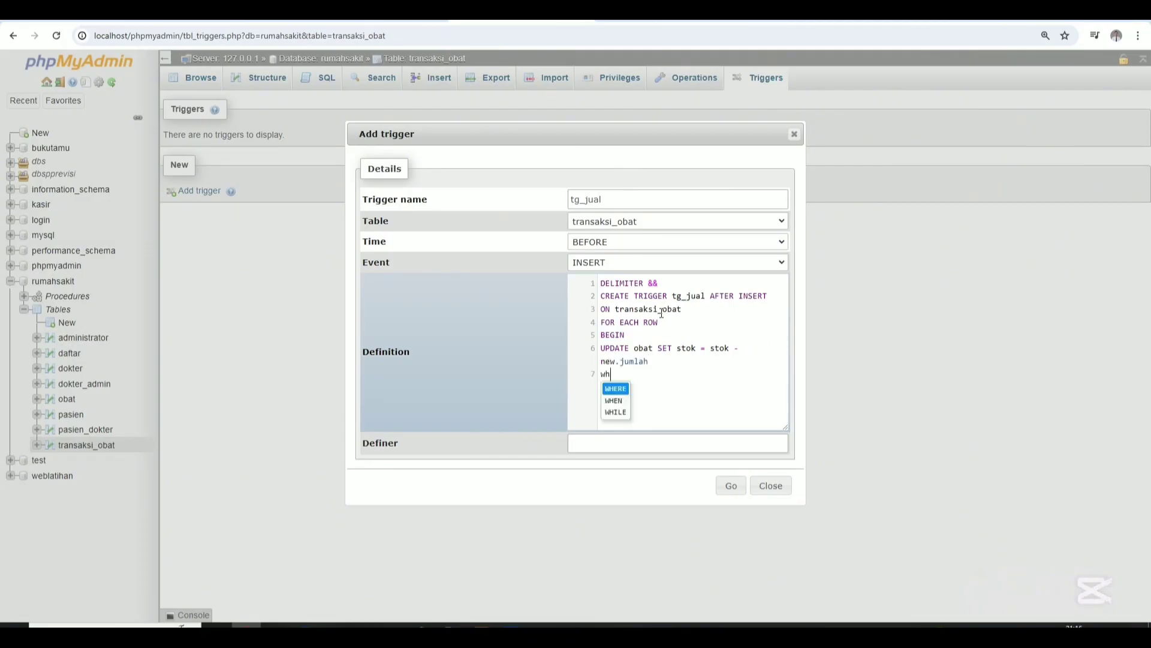
{"action": "type", "text": " id_obat"}
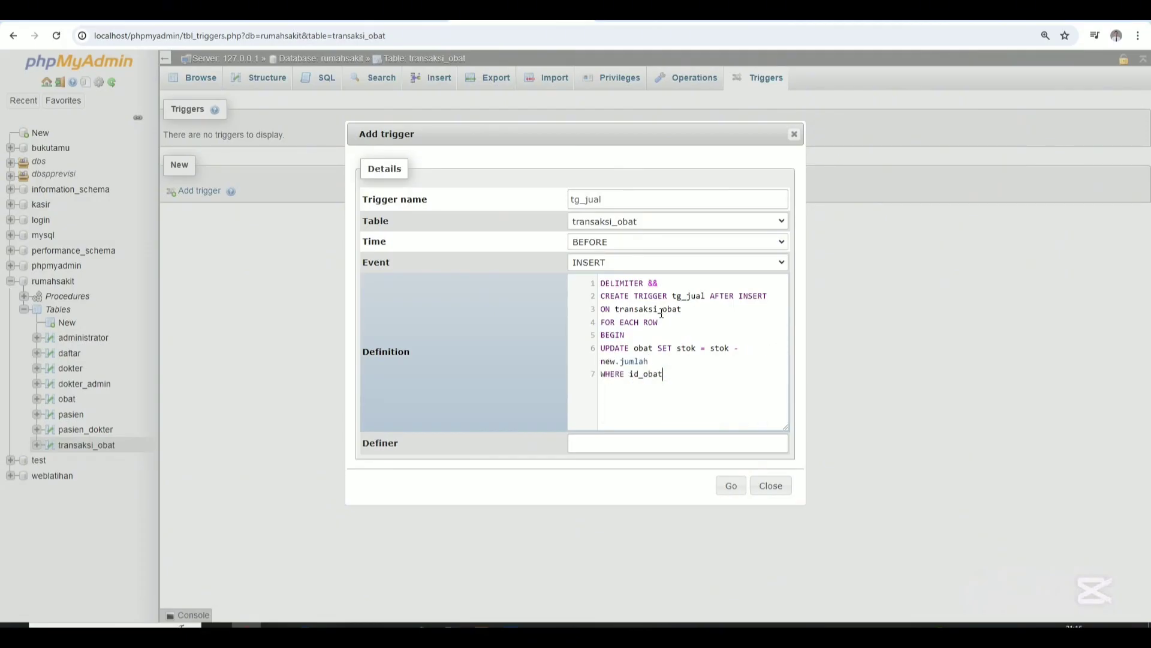
{"action": "type", "text": "=new.id_obat"}
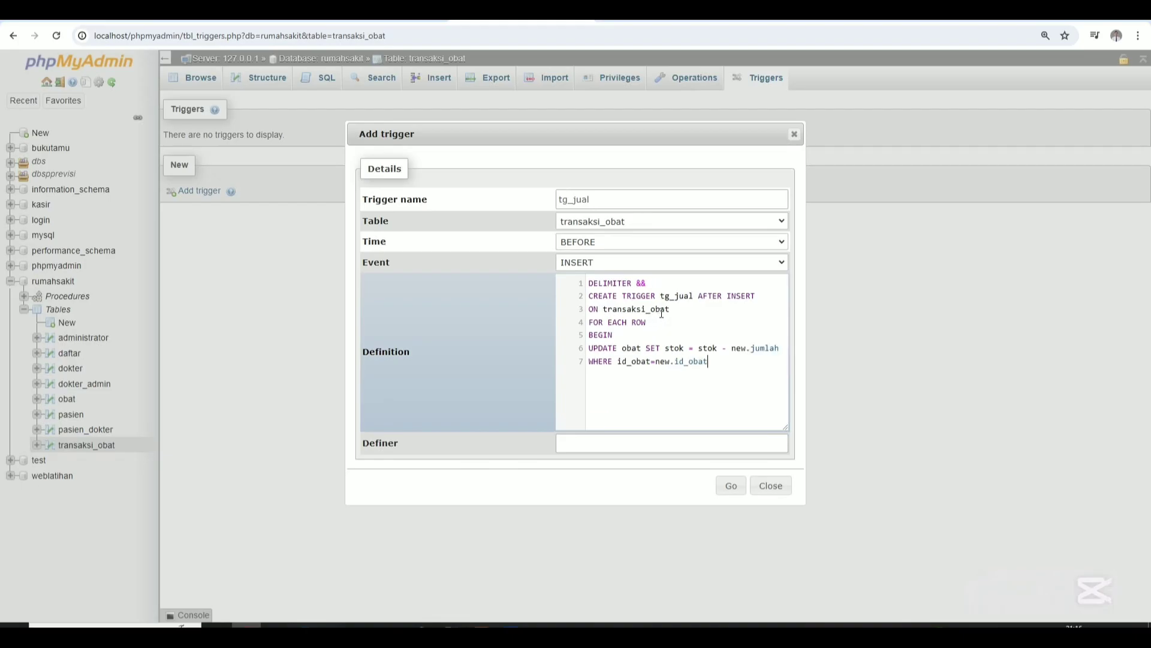
{"action": "key", "text": "Return"}
{"action": "type", "text": "END &&"}
{"action": "key", "text": "Return"}
{"action": "type", "text": "DELIMITER;"}
{"action": "left_click", "coordinate": [733, 362]}
{"action": "type", "text": ";"}
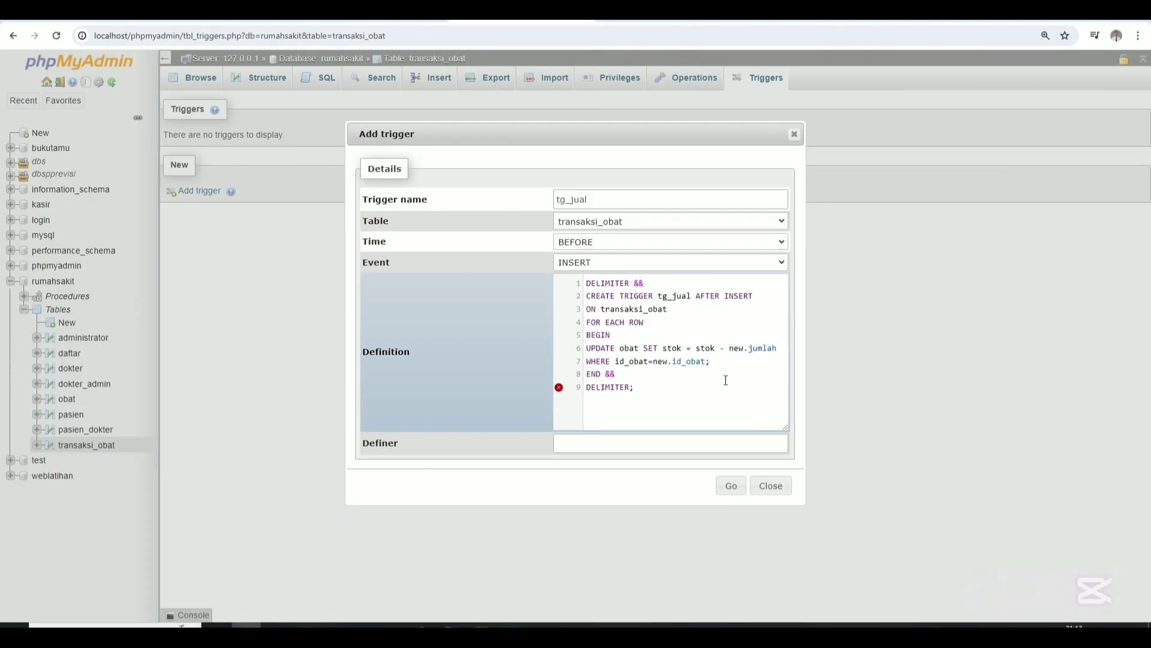
{"action": "left_click", "coordinate": [731, 485]}
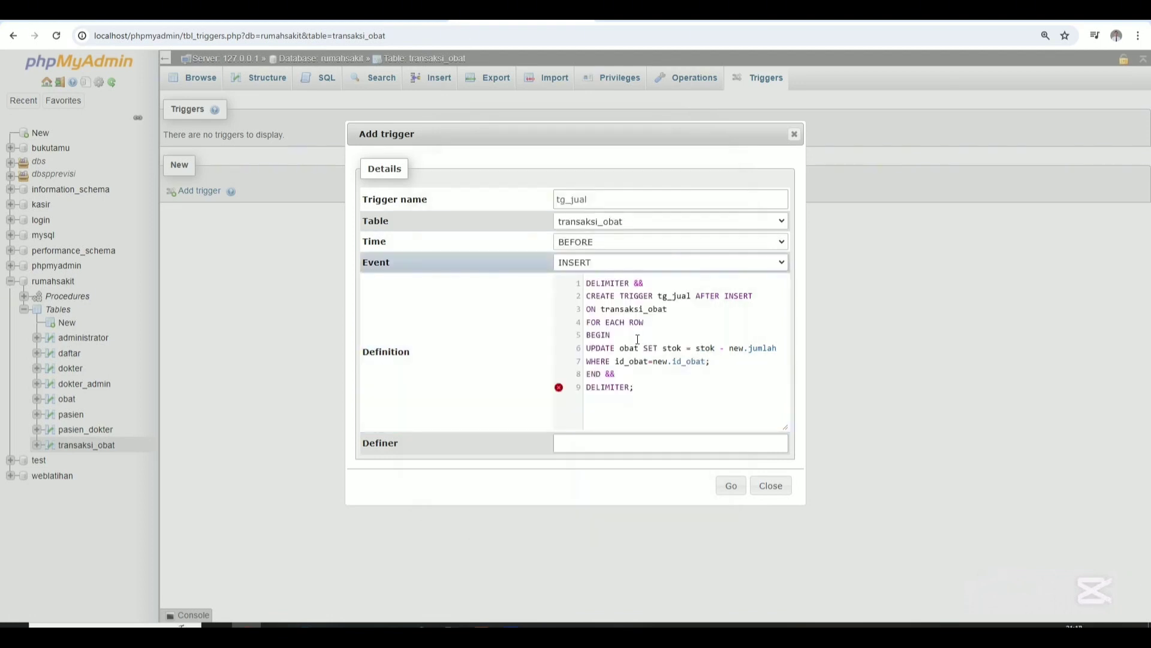
Delete the END/DELIMITER lines and the CREATE TRIGGER header from the definition.
{"action": "left_click_drag", "start_coordinate": [634, 387], "coordinate": [597, 373]}
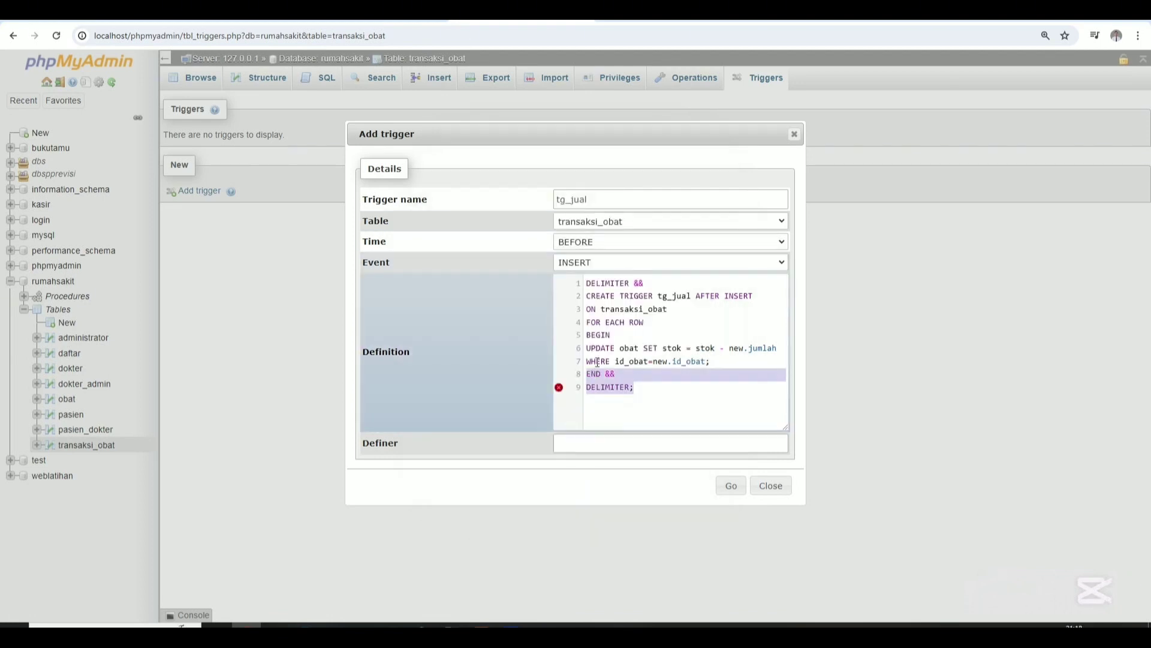
{"action": "key", "text": "BackSpace"}
{"action": "left_click_drag", "start_coordinate": [619, 336], "coordinate": [565, 285]}
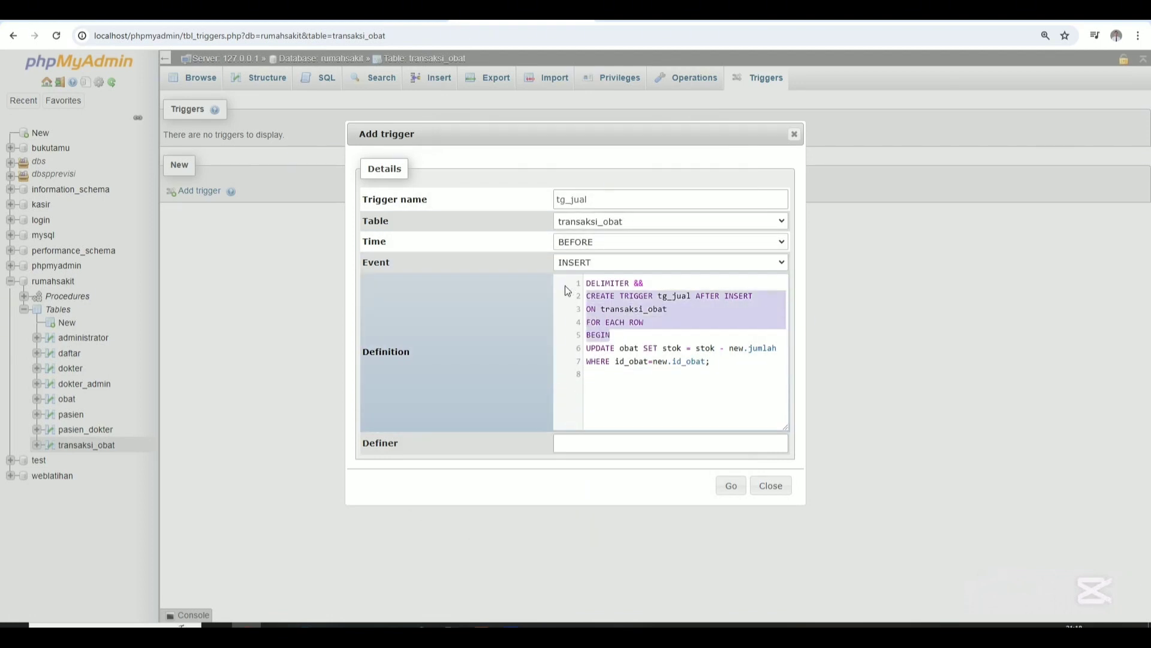
{"action": "key", "text": "BackSpace"}
Set the trigger time to AFTER and remove the empty first line of the definition.
{"action": "left_click", "coordinate": [622, 241]}
{"action": "left_click", "coordinate": [615, 267]}
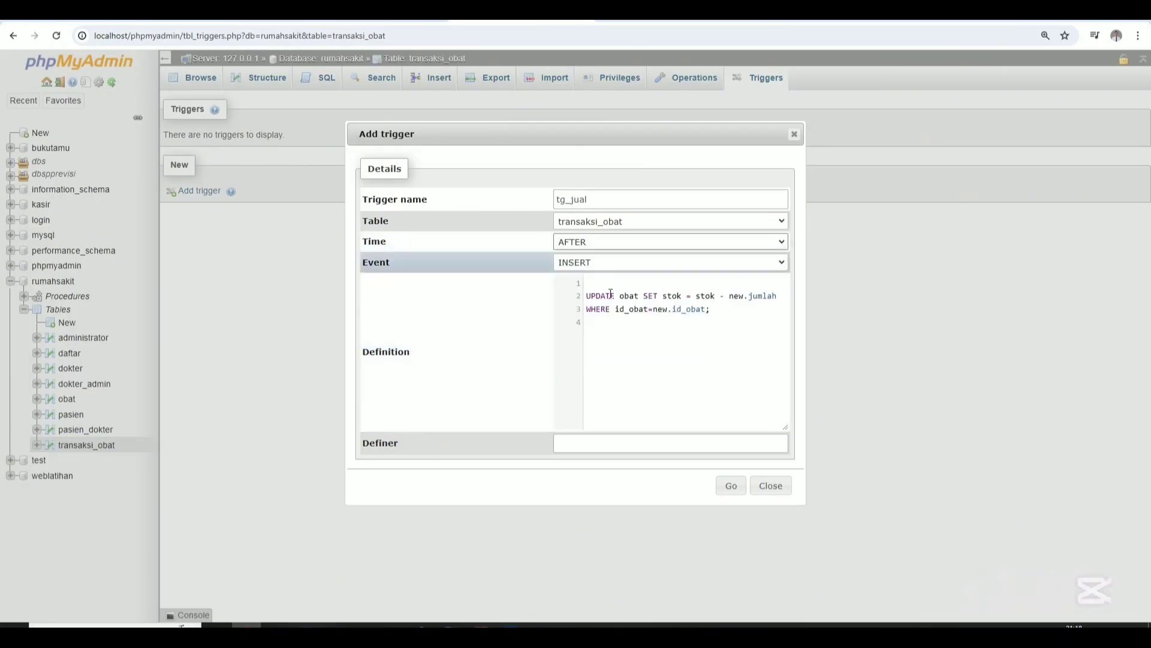
{"action": "left_click", "coordinate": [606, 285]}
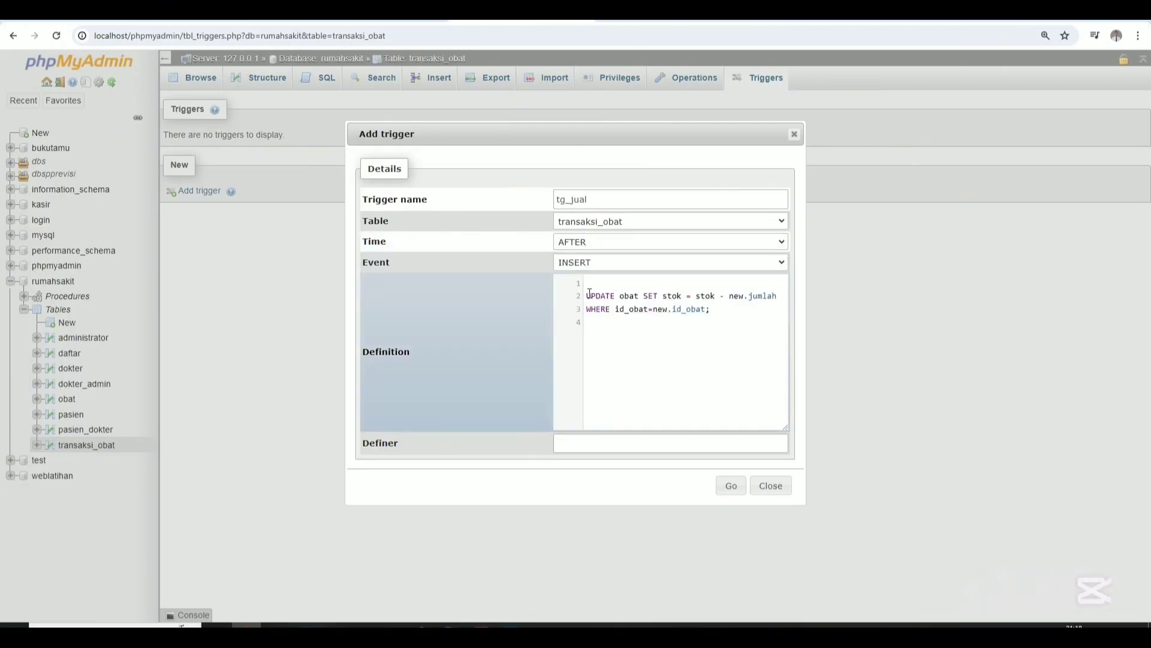
{"action": "left_click", "coordinate": [588, 294]}
{"action": "key", "text": "BackSpace"}
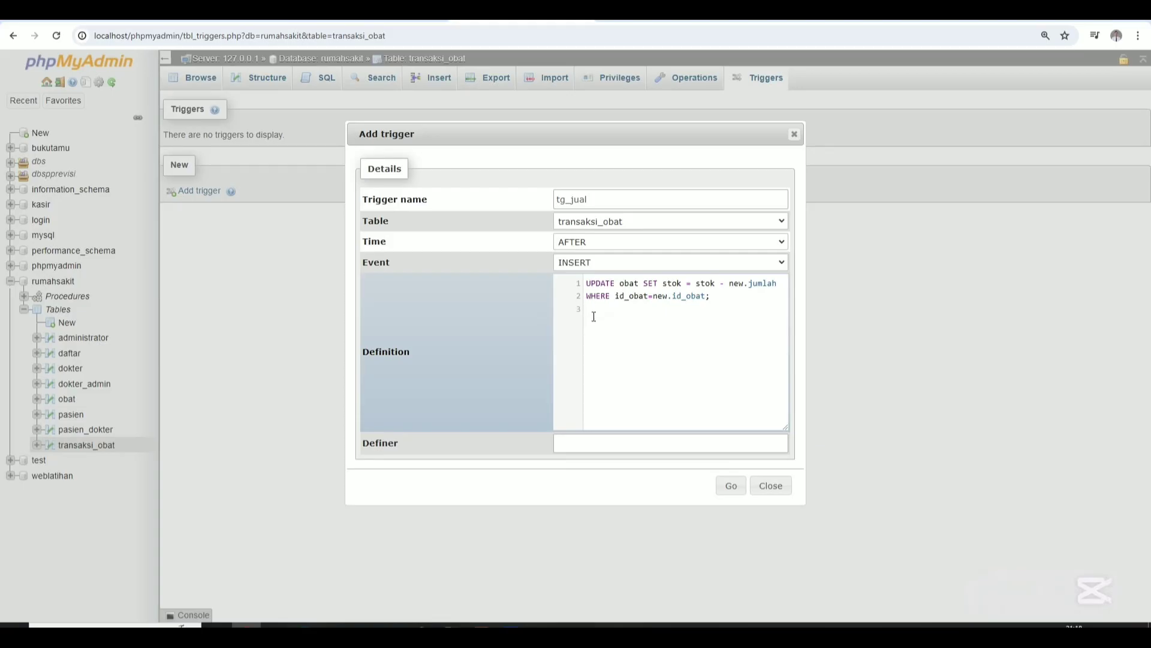
Check the assignment PDF for reference, then save the tg_jual trigger.
{"action": "key", "text": "alt+z"}
{"action": "key", "text": "alt+Tab"}
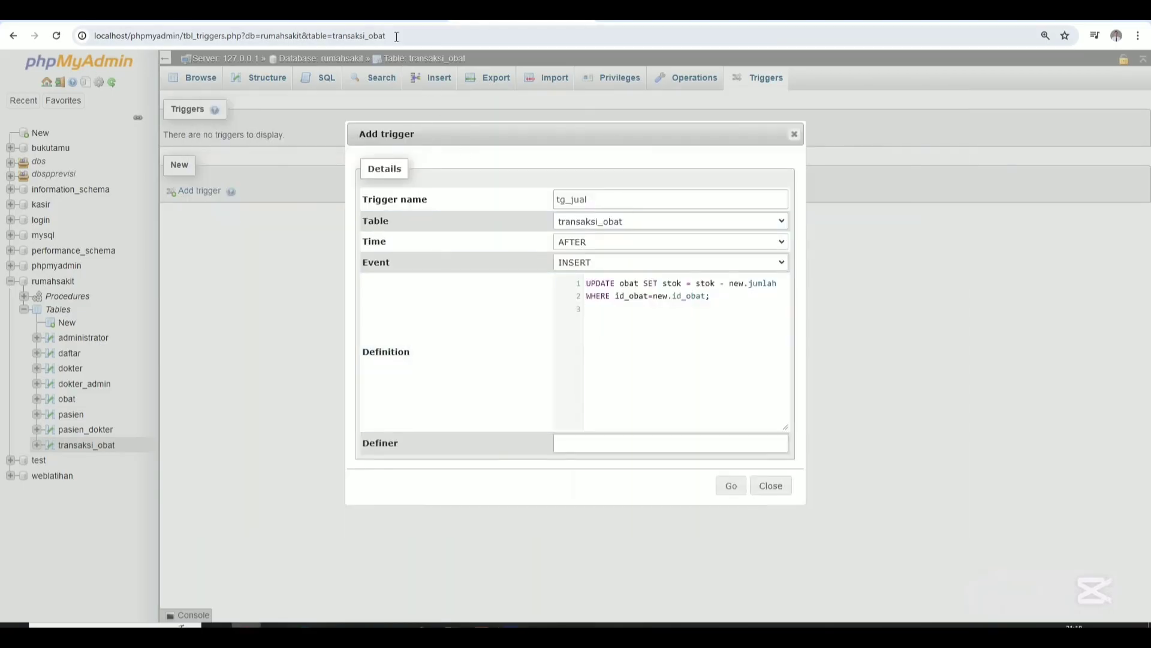
{"action": "left_click", "coordinate": [375, 21]}
{"action": "left_click", "coordinate": [427, 21]}
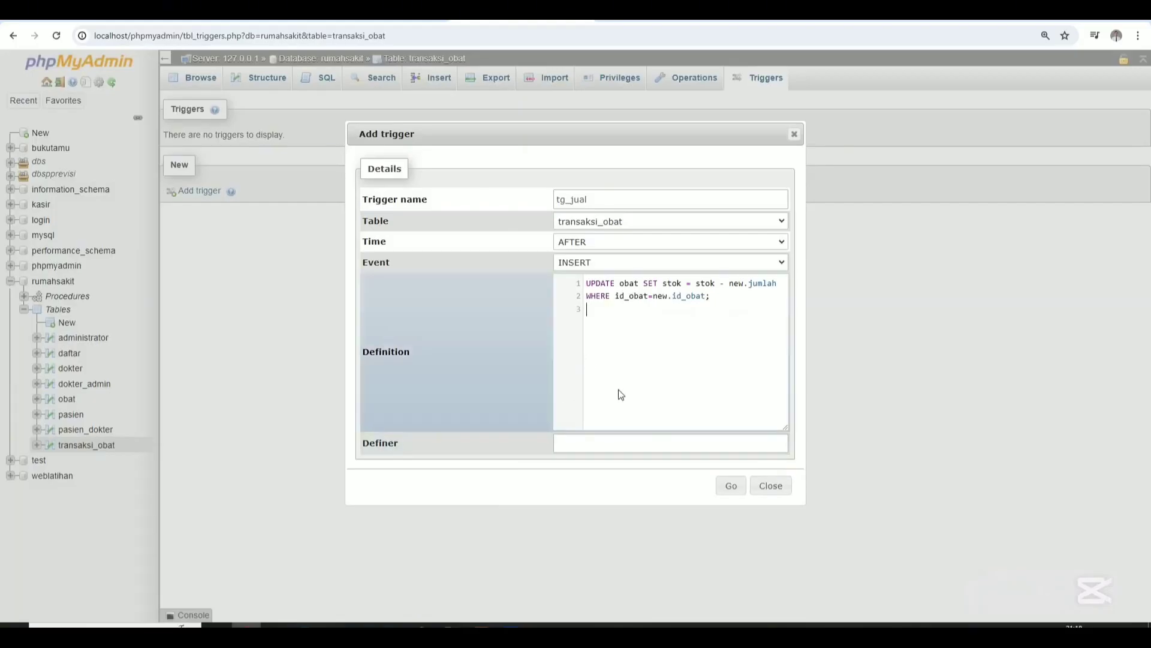
{"action": "left_click", "coordinate": [727, 484]}
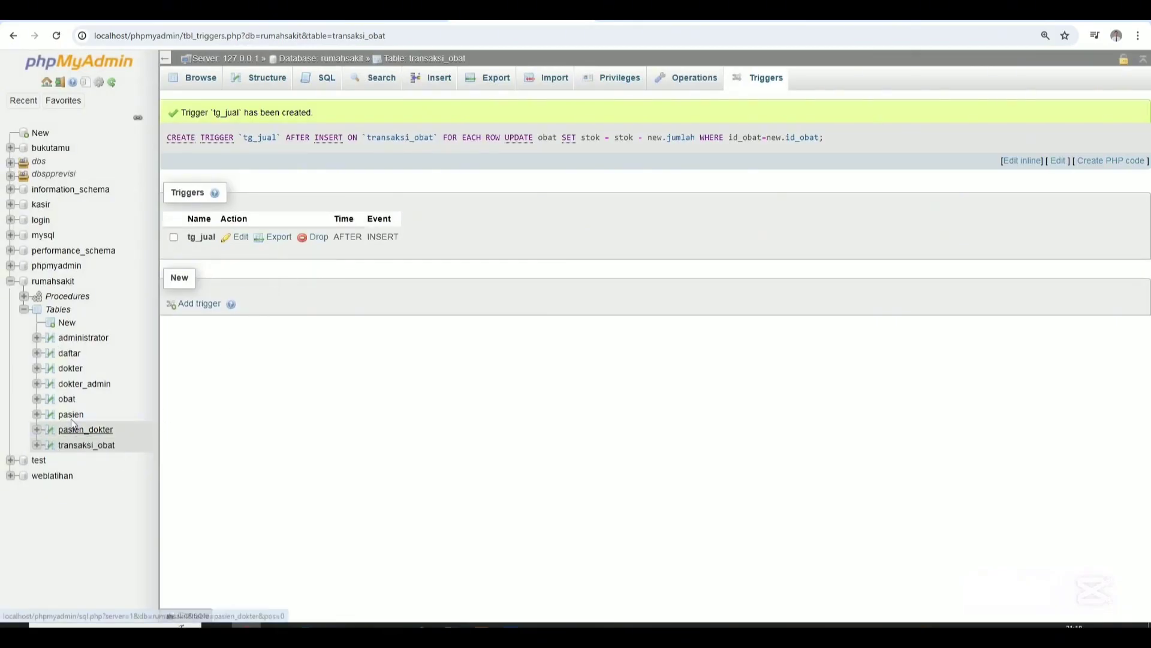
Open obat's insert form and enter id 1 with code PCT01 for the first medicine.
{"action": "left_click", "coordinate": [67, 400]}
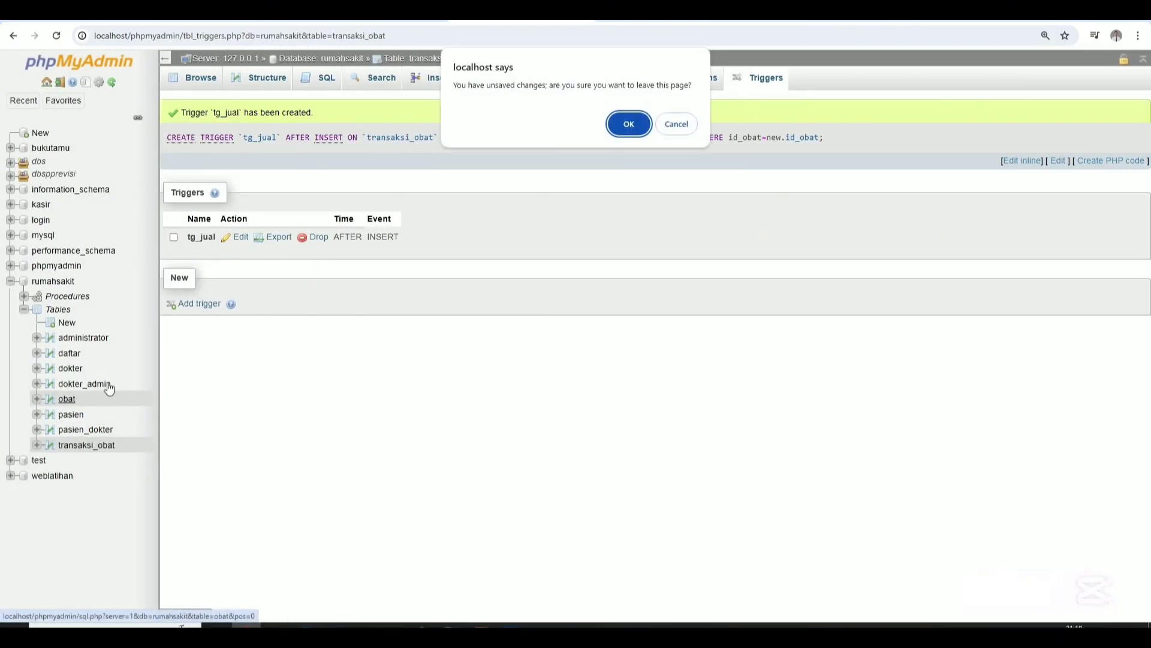
{"action": "left_click", "coordinate": [628, 125]}
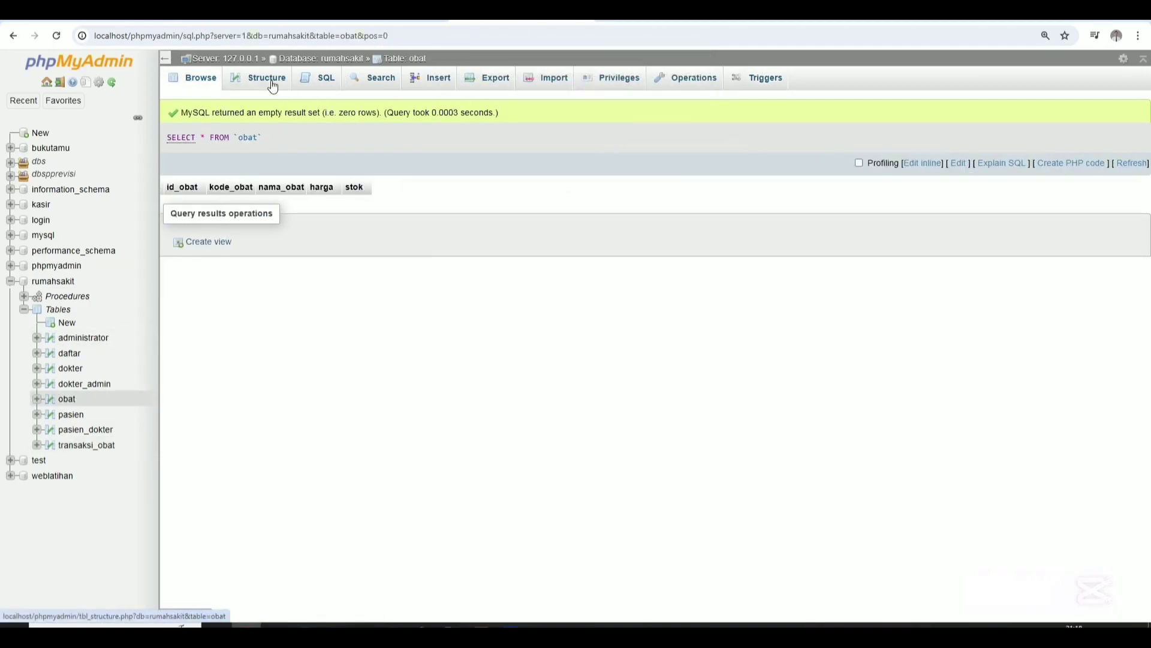
{"action": "left_click", "coordinate": [430, 77]}
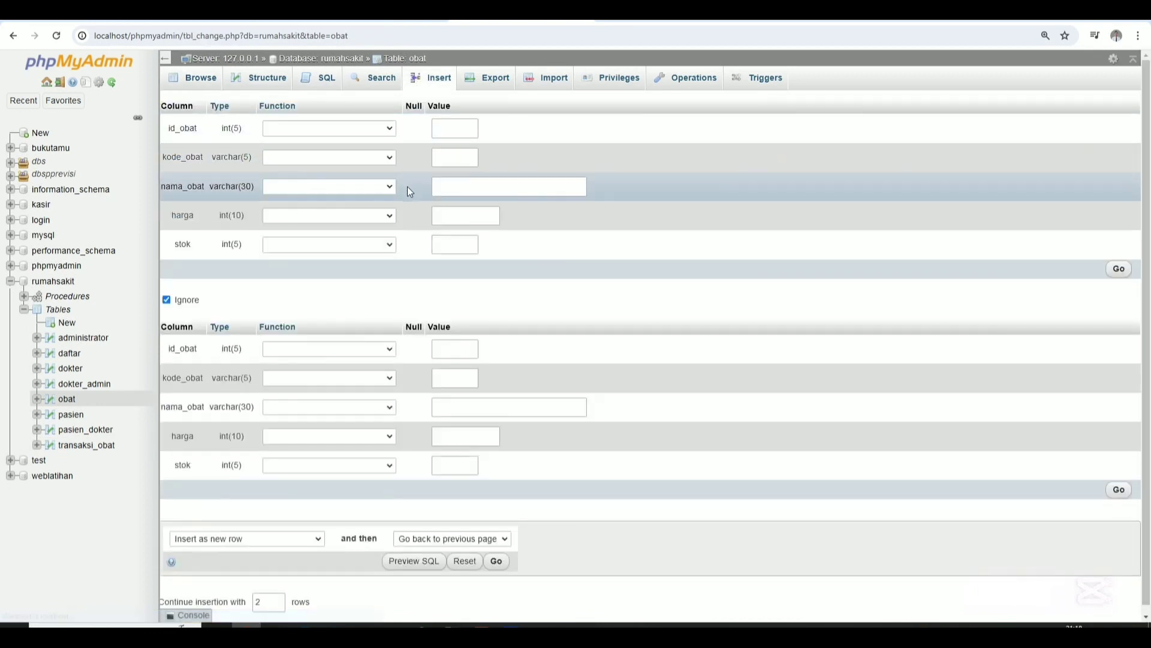
{"action": "left_click", "coordinate": [434, 134]}
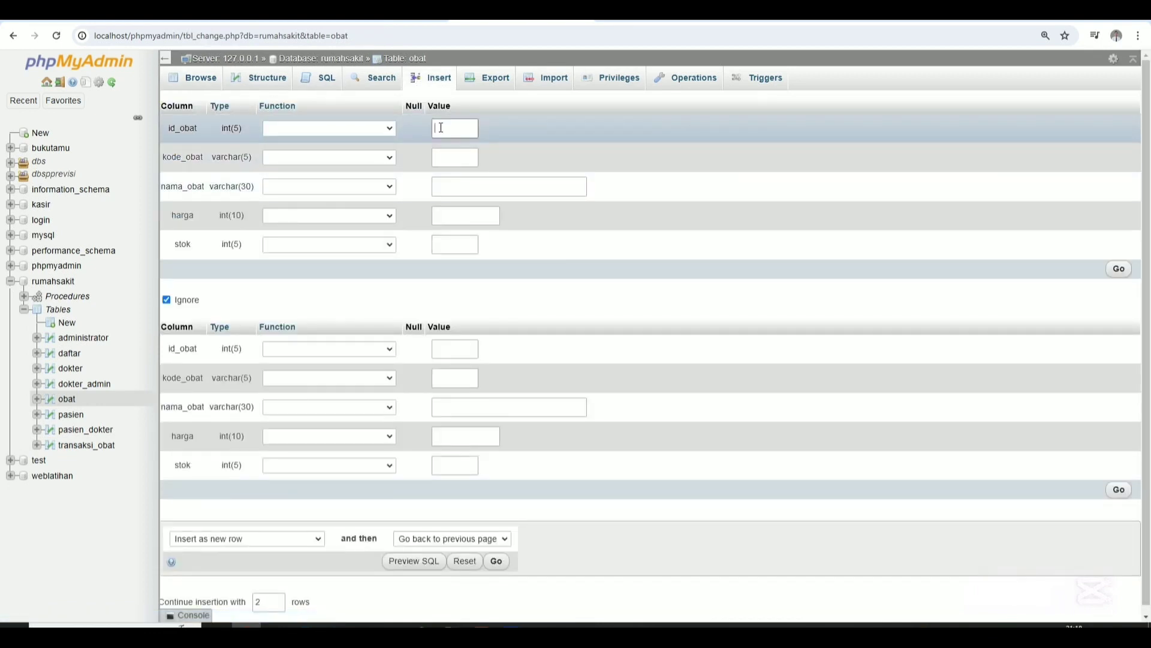
{"action": "type", "text": "1"}
{"action": "left_click", "coordinate": [456, 161]}
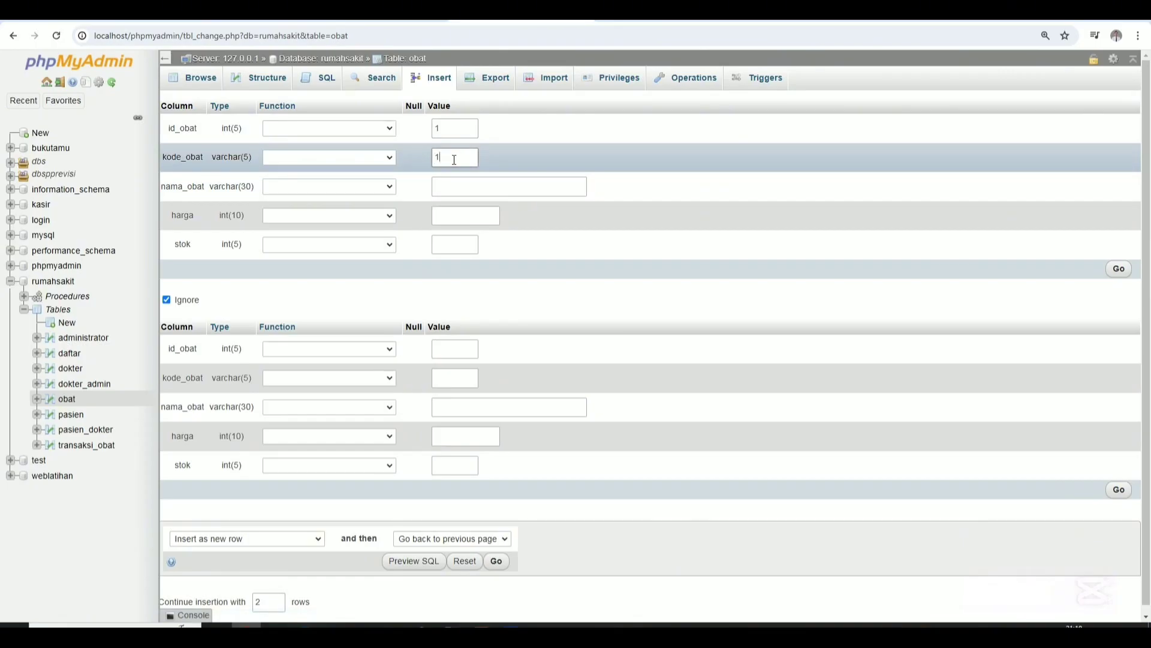
{"action": "type", "text": "PC"}
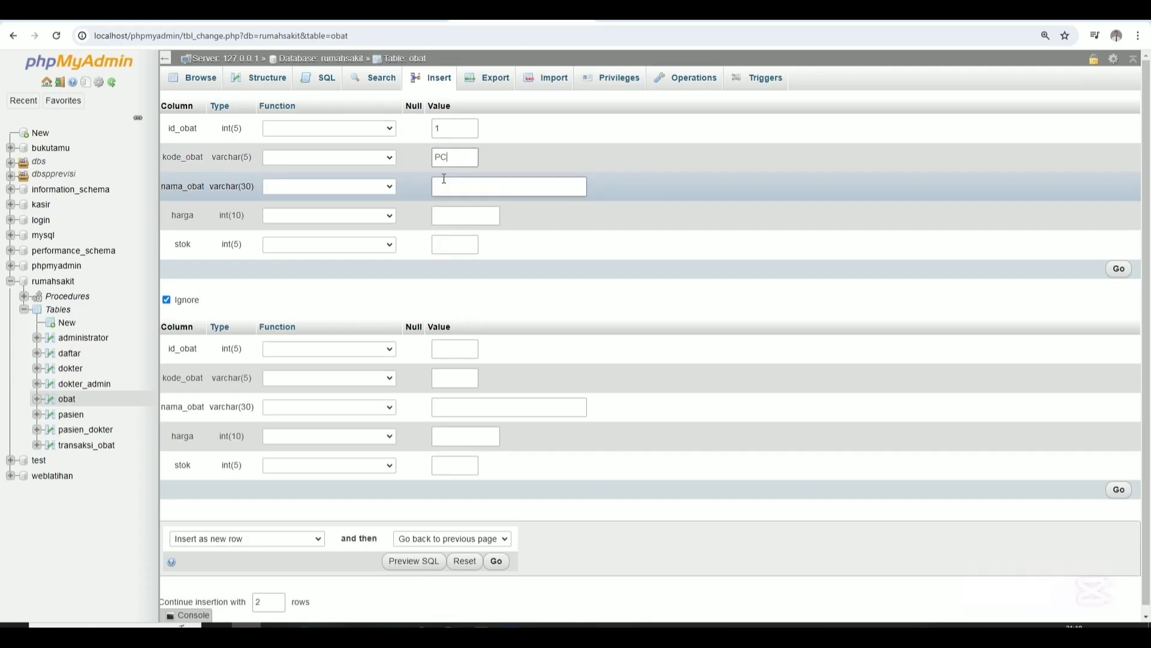
{"action": "type", "text": "TM"}
{"action": "key", "text": "BackSpace"}
{"action": "type", "text": "0"}
{"action": "type", "text": "01"}
Complete the first row as Paracetamol, price 10000, stok 100.
{"action": "left_click", "coordinate": [445, 180]}
{"action": "type", "text": "Paracetamol"}
{"action": "left_click", "coordinate": [457, 216]}
{"action": "type", "text": "10000"}
{"action": "left_click", "coordinate": [458, 245]}
{"action": "type", "text": "100"}
Fill the second row with id 2, code PRO01 and name Promag.
{"action": "left_click", "coordinate": [455, 348]}
{"action": "type", "text": "2"}
{"action": "left_click", "coordinate": [461, 379]}
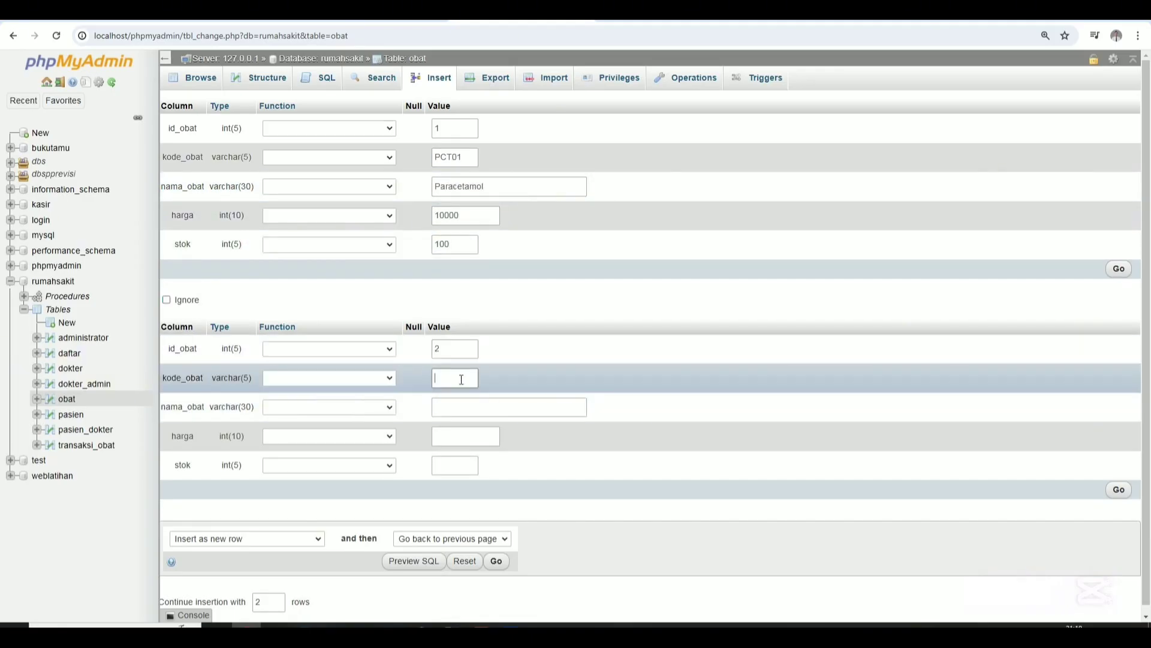
{"action": "type", "text": "Promag"}
{"action": "left_click", "coordinate": [466, 412]}
{"action": "type", "text": "Promag"}
{"action": "left_click_drag", "start_coordinate": [468, 380], "coordinate": [427, 388]}
{"action": "type", "text": "PRO01"}
Give Promag price 8000 and stok 50, save both rows, and browse obat.
{"action": "left_click", "coordinate": [455, 438]}
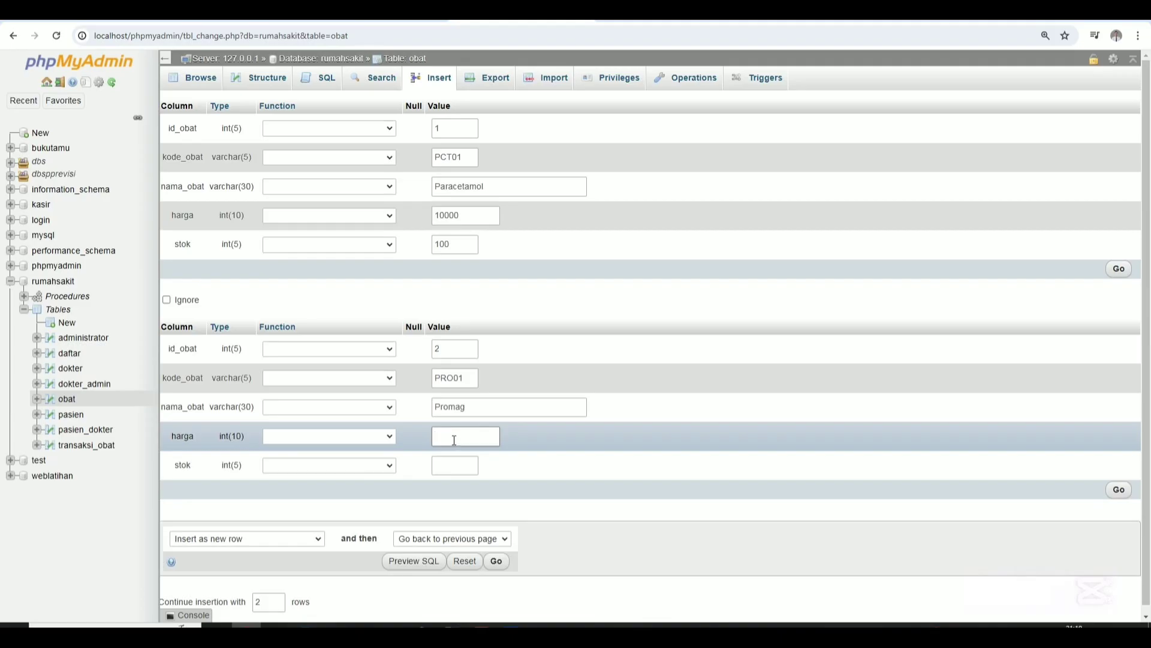
{"action": "type", "text": "8000"}
{"action": "left_click", "coordinate": [454, 467]}
{"action": "type", "text": "50"}
{"action": "left_click", "coordinate": [1120, 492]}
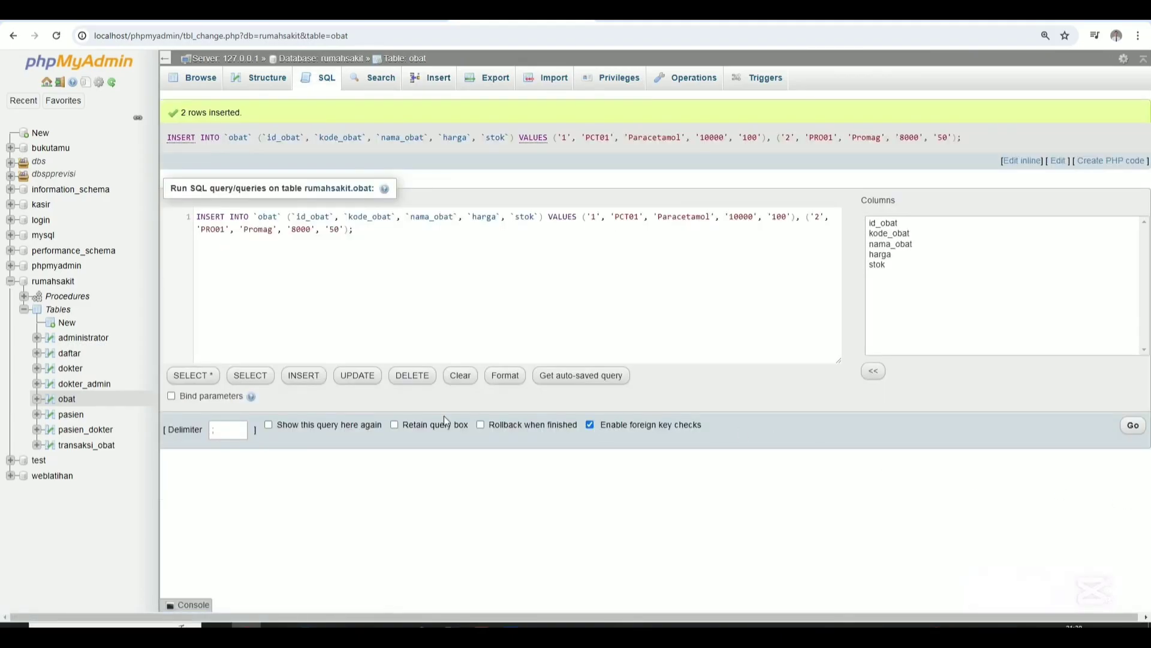
{"action": "left_click", "coordinate": [252, 78]}
{"action": "left_click", "coordinate": [205, 88]}
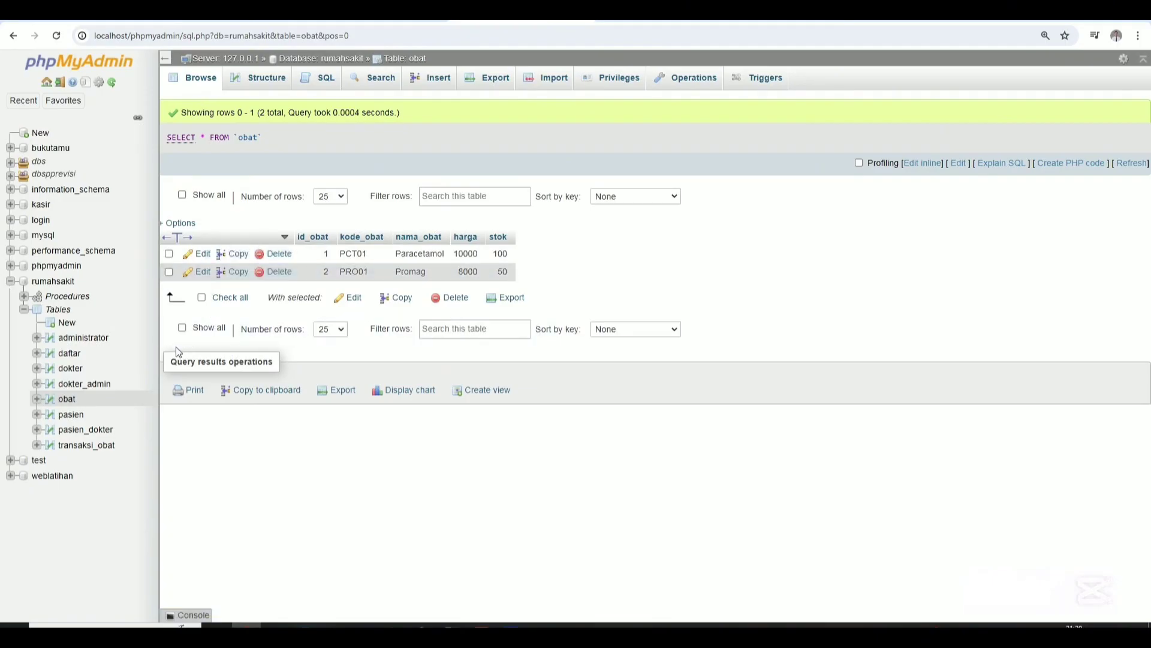
Start a transaksi_obat row with id_transaksi 1, patient 1 and medicine PCT01.
{"action": "left_click", "coordinate": [101, 449]}
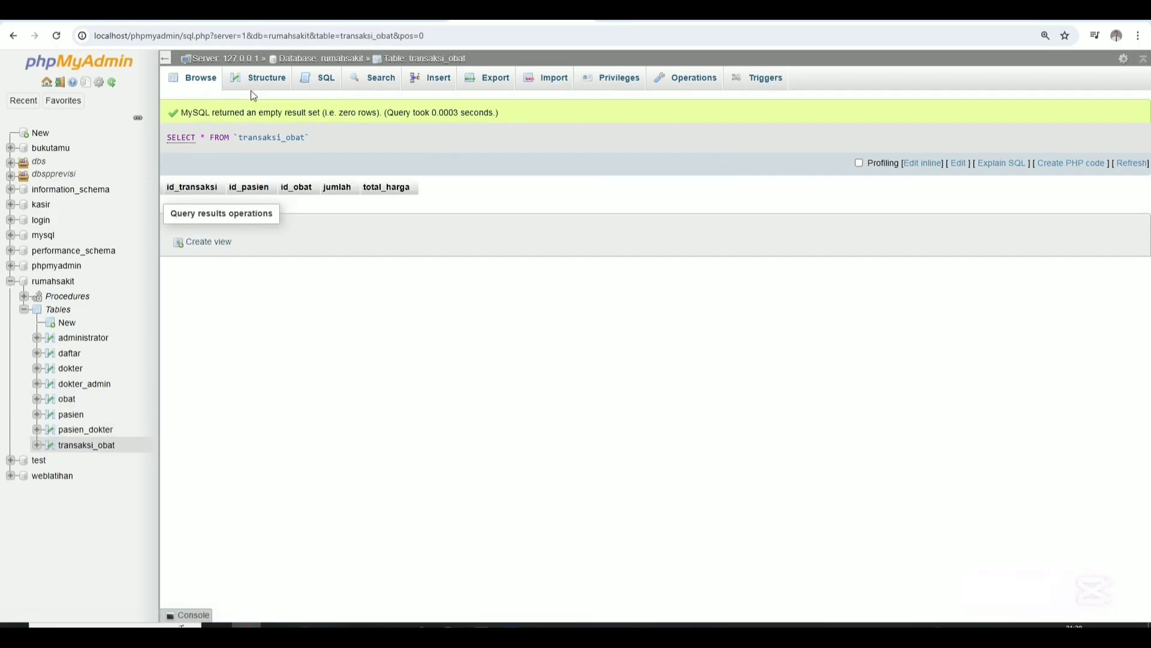
{"action": "left_click", "coordinate": [424, 84]}
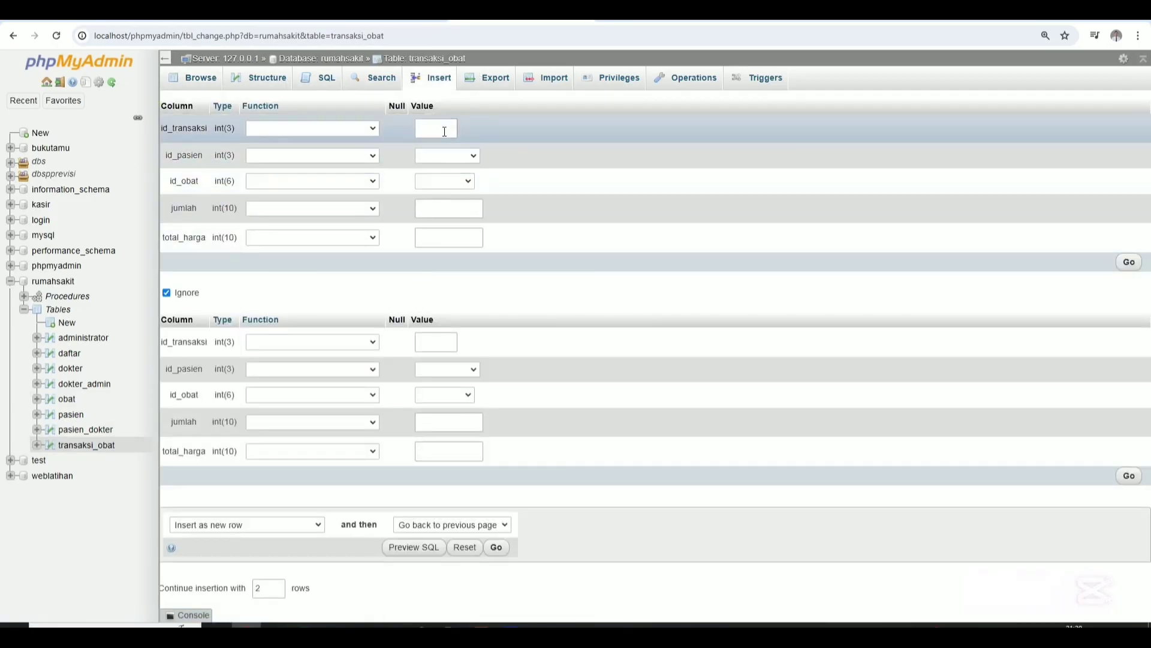
{"action": "left_click", "coordinate": [443, 133]}
{"action": "type", "text": "1"}
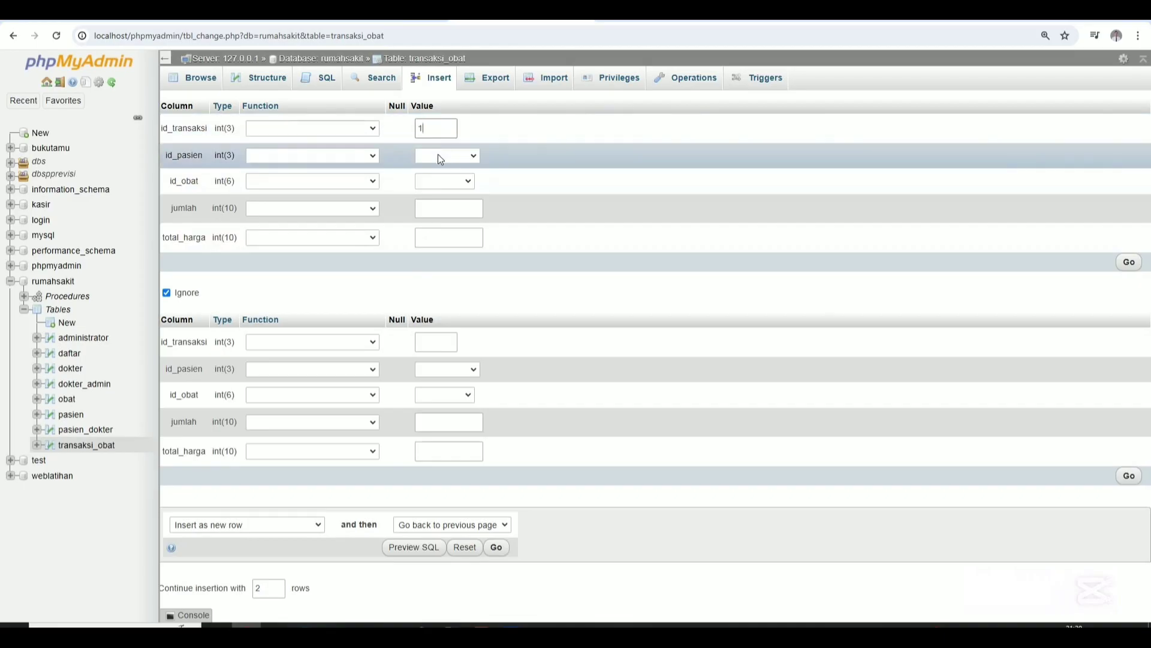
{"action": "left_click", "coordinate": [446, 156]}
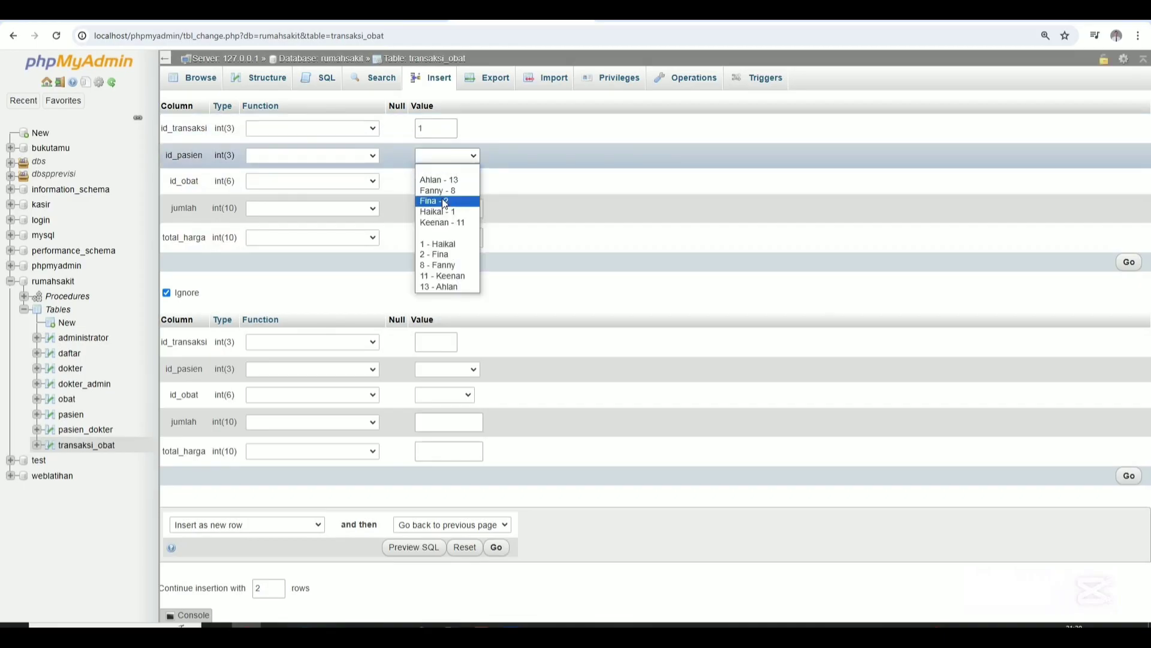
{"action": "left_click", "coordinate": [447, 213]}
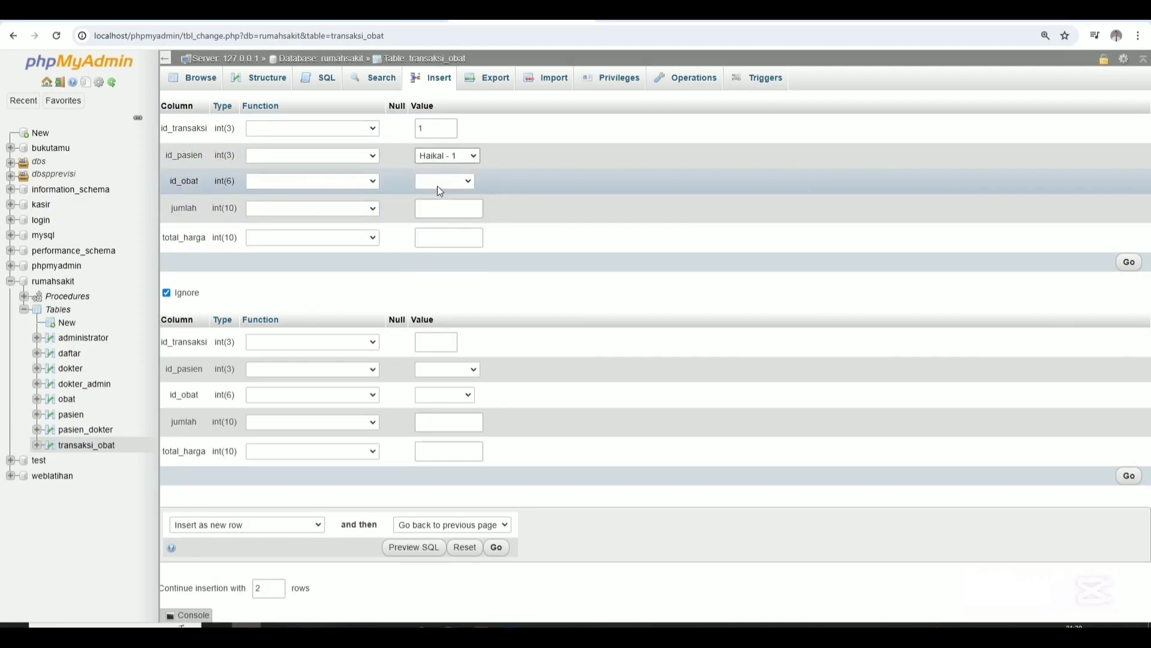
{"action": "left_click", "coordinate": [437, 182]}
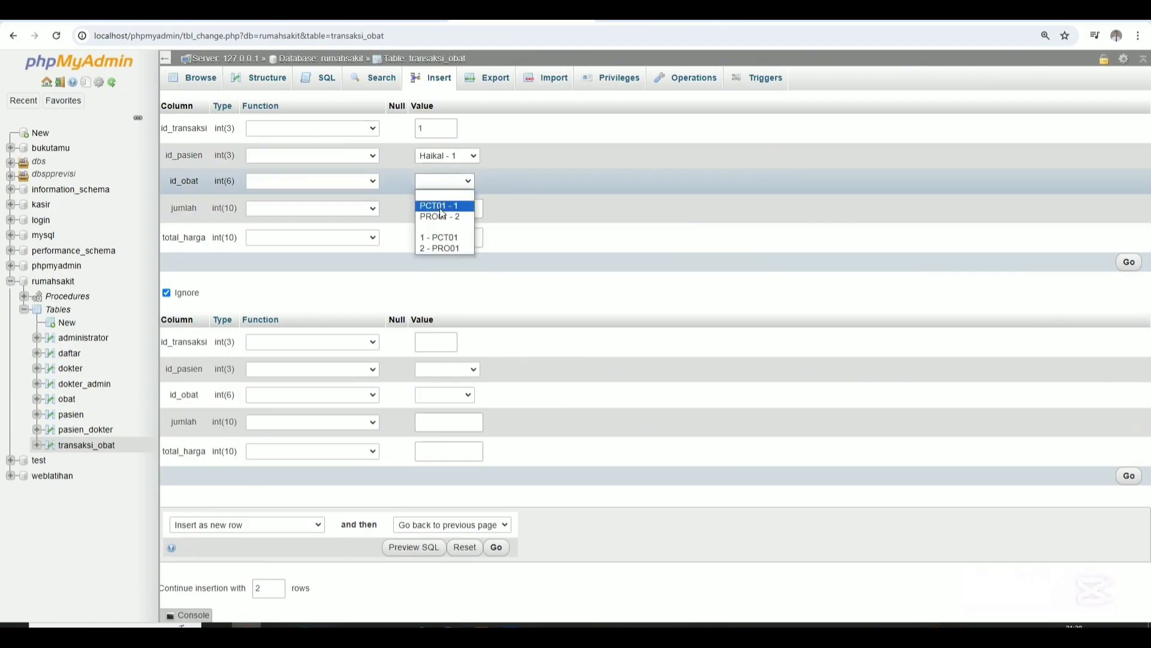
{"action": "left_click", "coordinate": [440, 205]}
Enter jumlah 5 and total_harga 50000, then save the sale.
{"action": "left_click", "coordinate": [447, 215]}
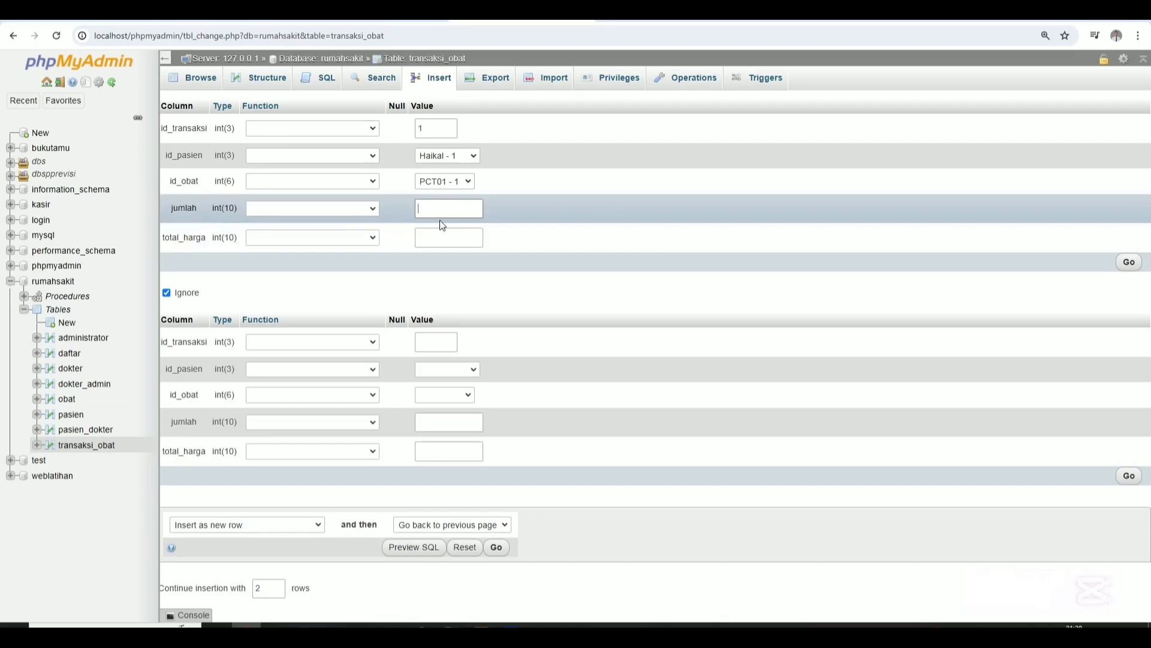
{"action": "type", "text": "5"}
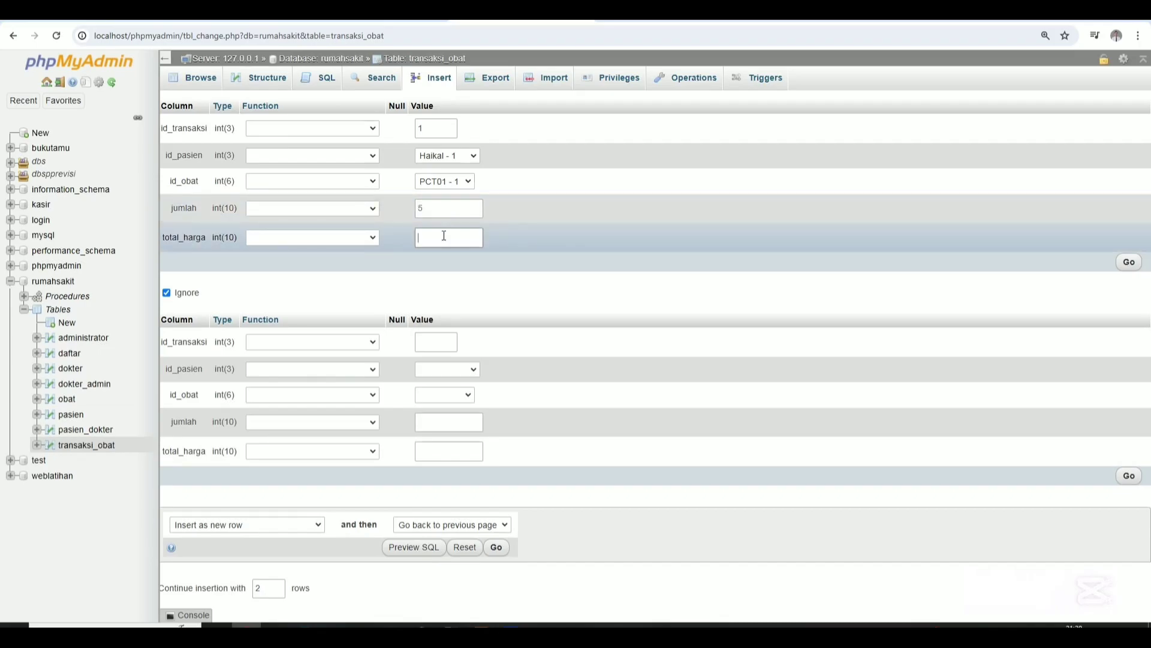
{"action": "left_click", "coordinate": [443, 232]}
{"action": "type", "text": "50000"}
{"action": "left_click", "coordinate": [1129, 264]}
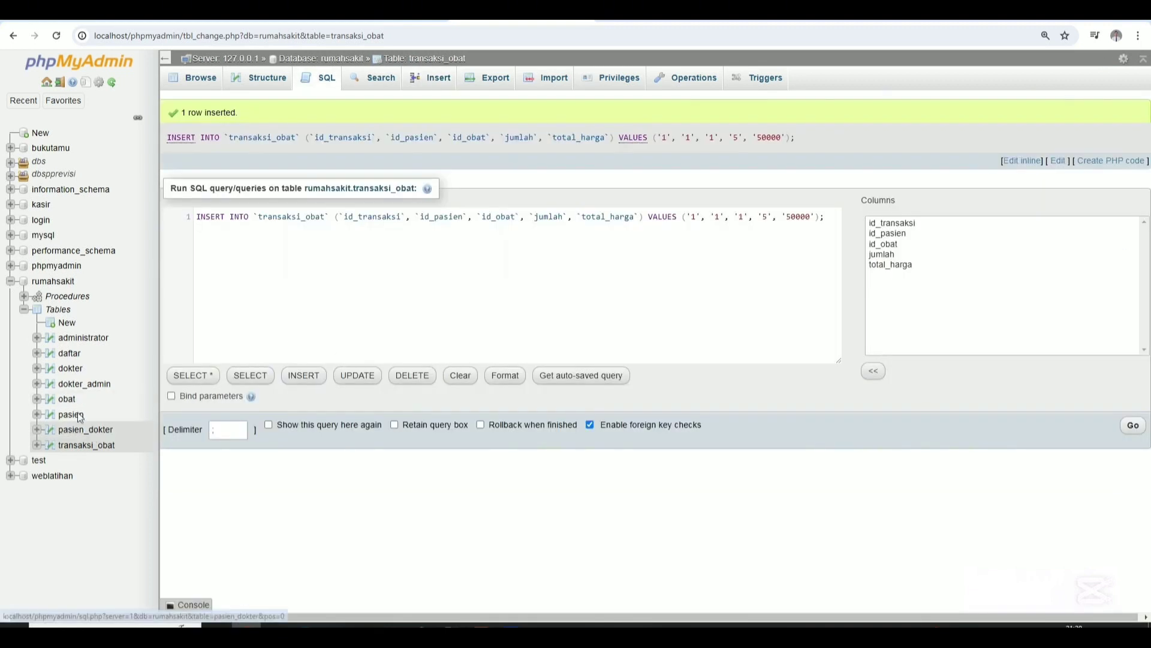
Browse the obat table and highlight Paracetamol's stok value of 95.
{"action": "left_click", "coordinate": [67, 399]}
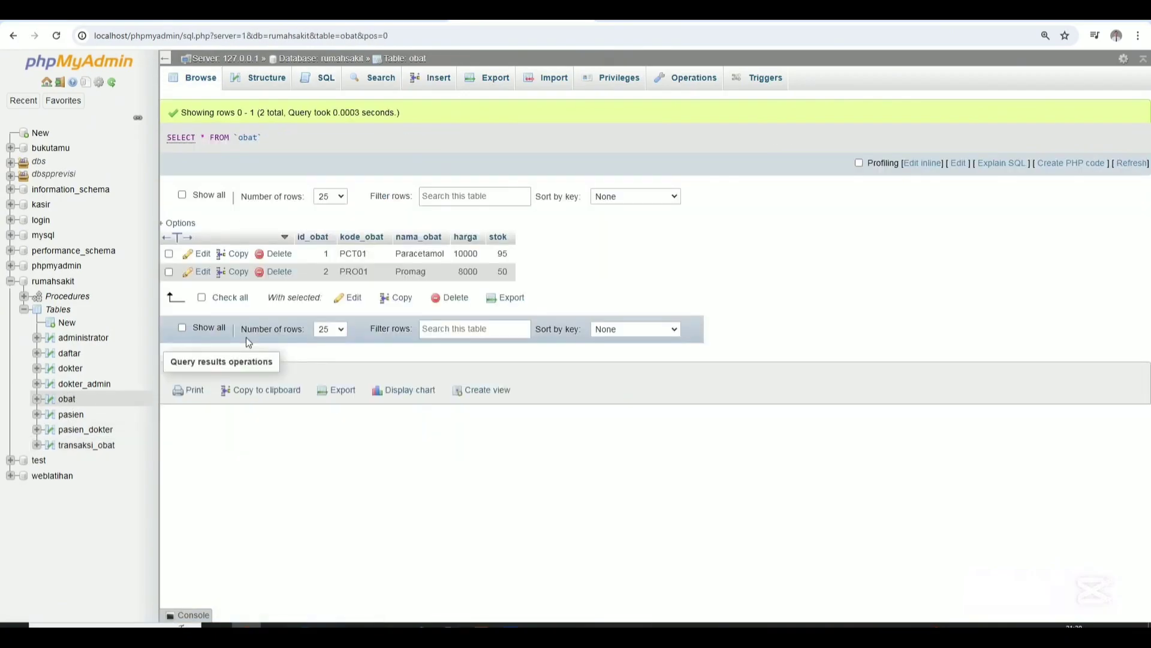
{"action": "double_click", "coordinate": [495, 260]}
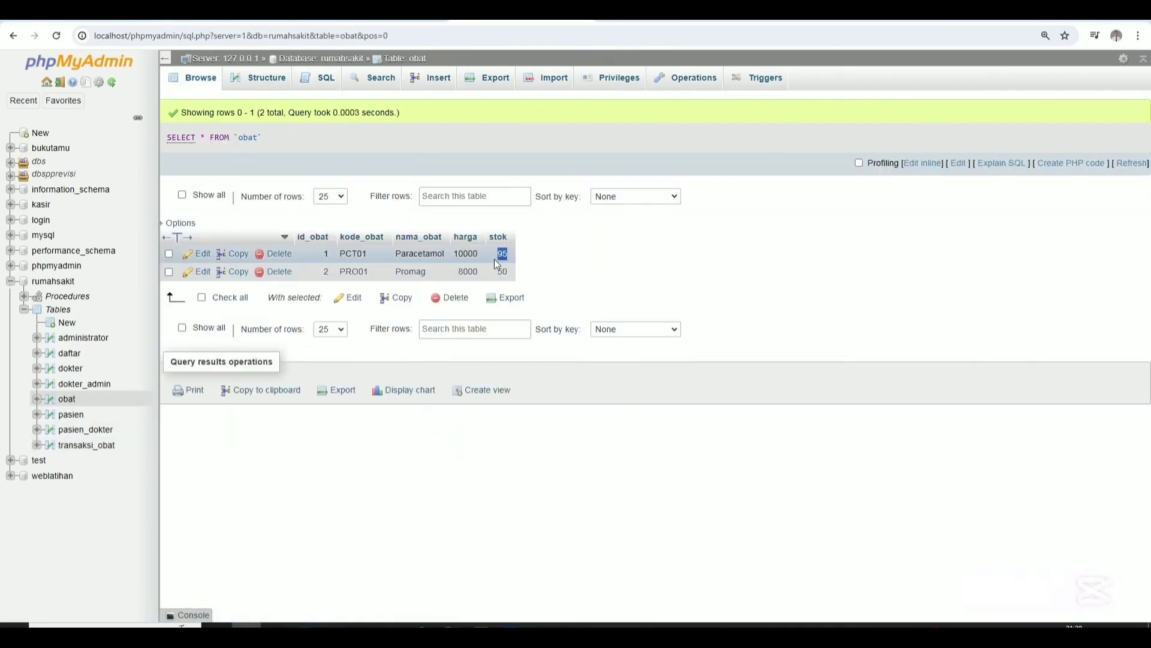
{"action": "left_click", "coordinate": [547, 269]}
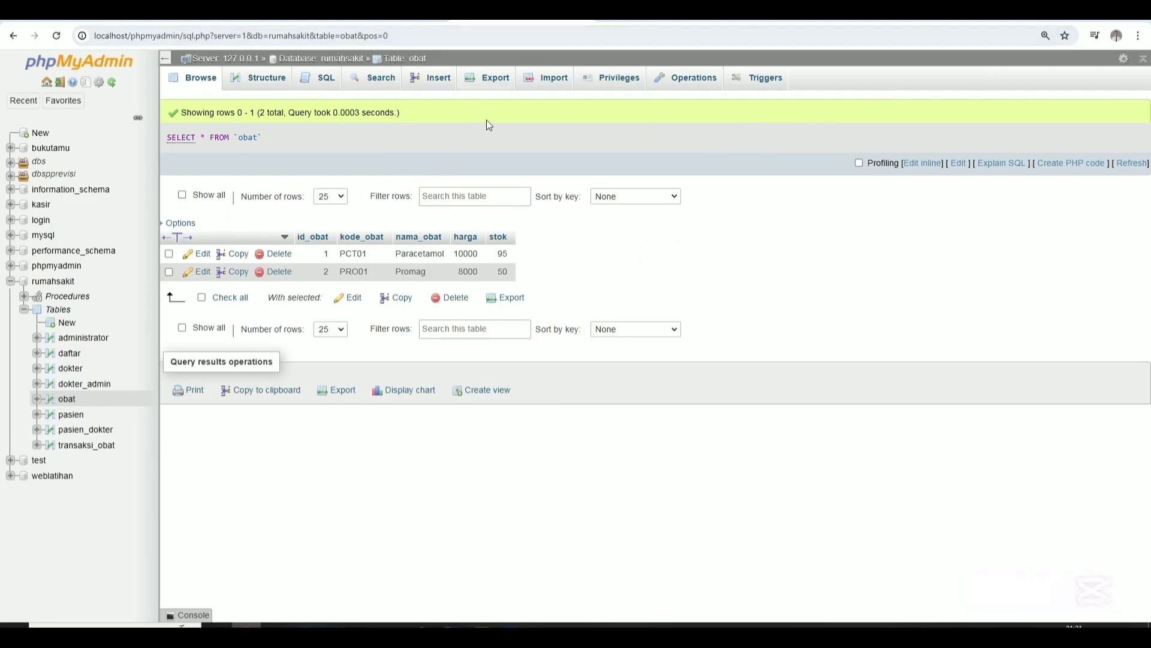
Open the rumahsakit database's table overview, then go back to the phpMyAdmin server home page.
{"action": "mouse_move", "coordinate": [482, 625]}
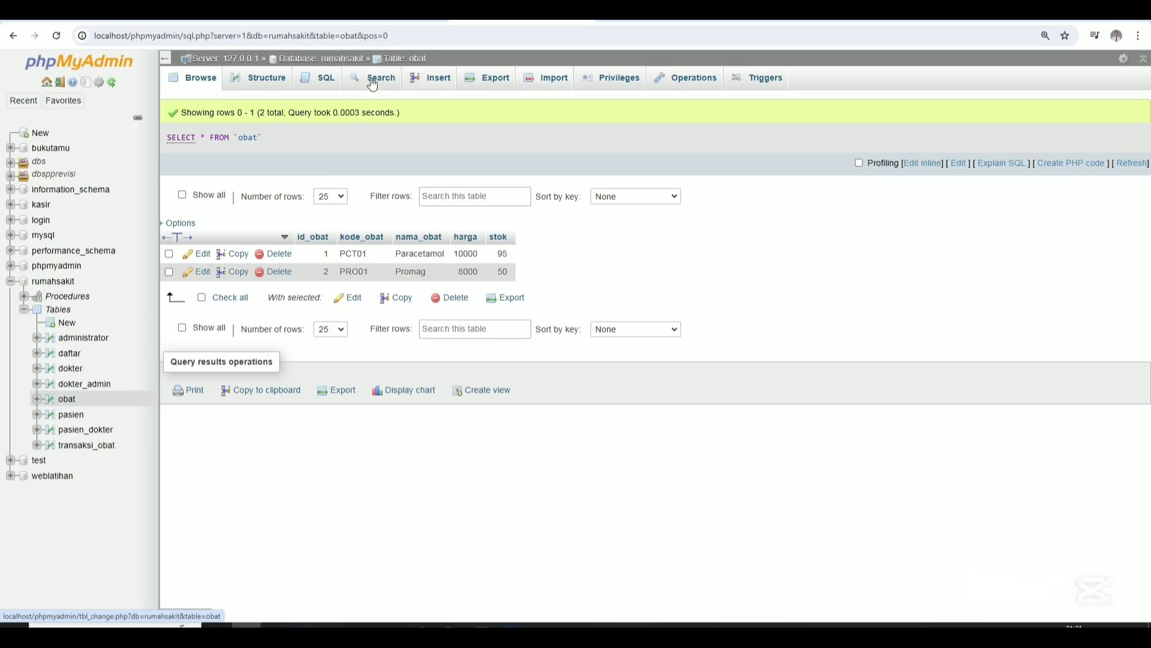
{"action": "left_click", "coordinate": [66, 282]}
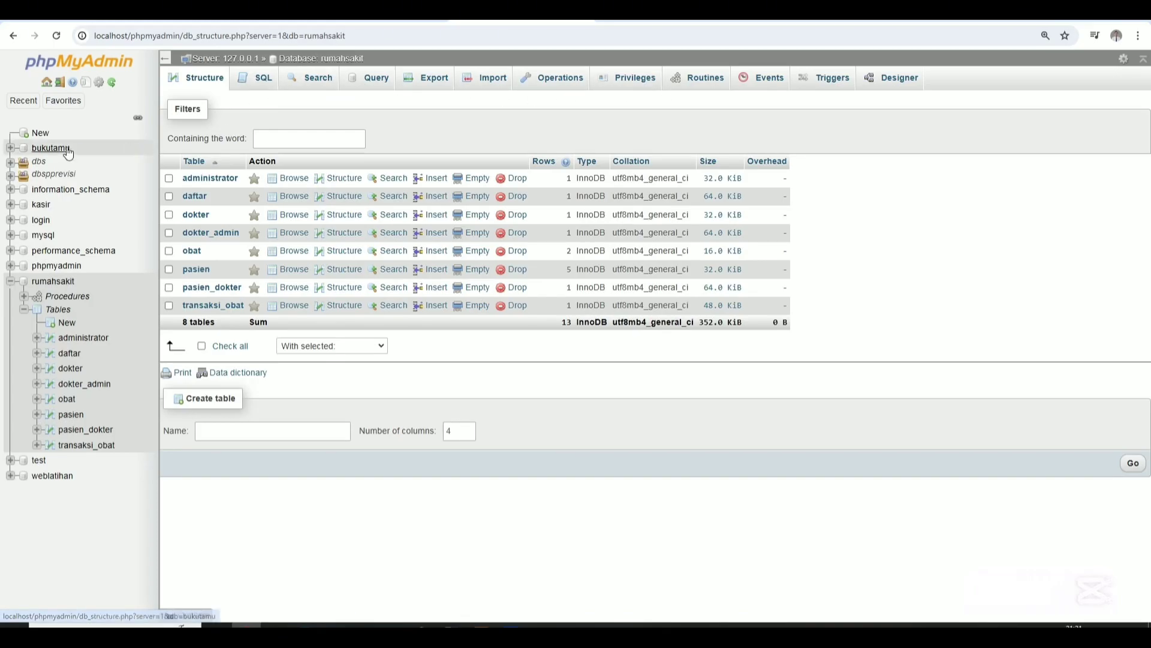
{"action": "left_click", "coordinate": [48, 84]}
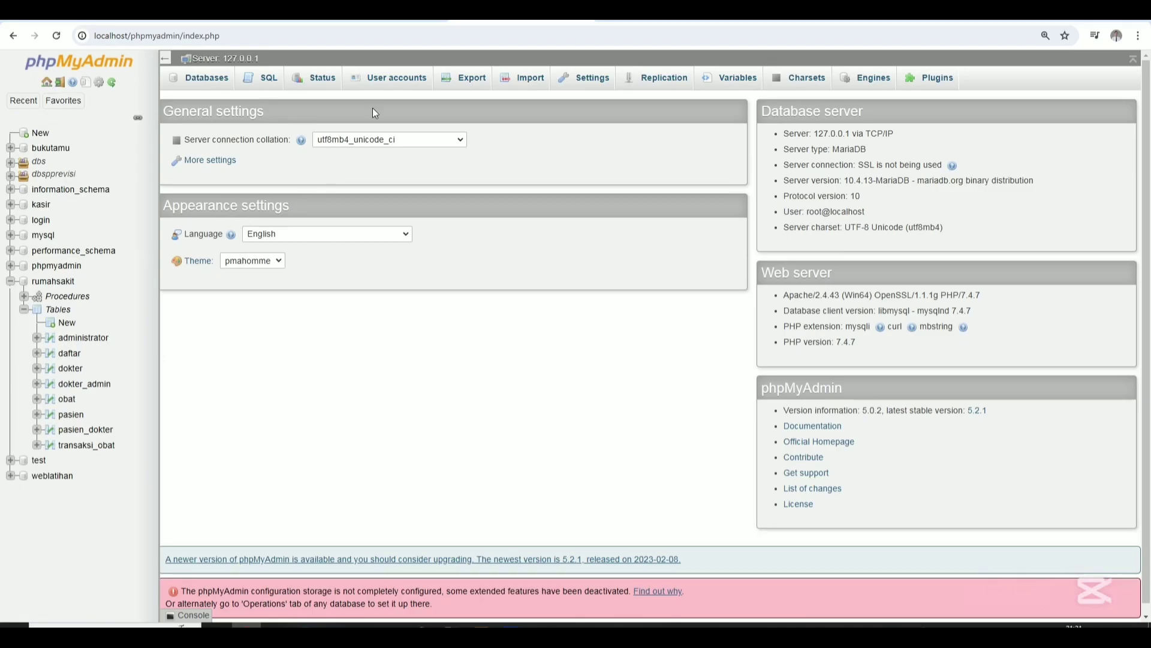
Configure this server as replication master with rumahsakit selected, and submit the generated settings.
{"action": "left_click", "coordinate": [390, 78]}
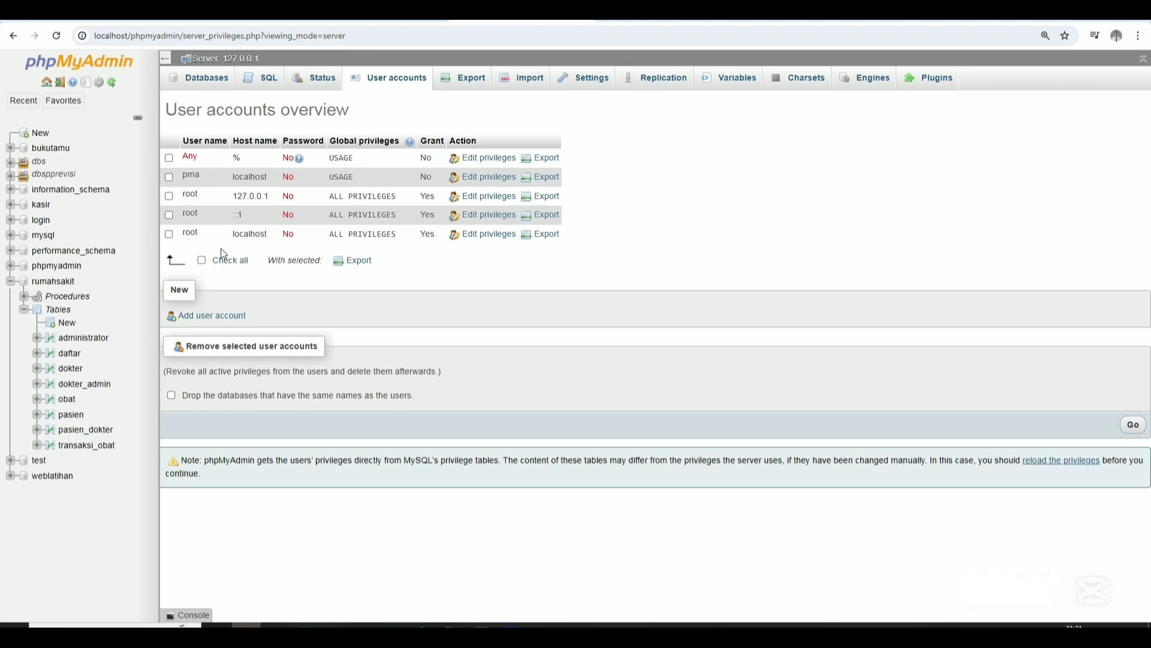
{"action": "left_click", "coordinate": [666, 84]}
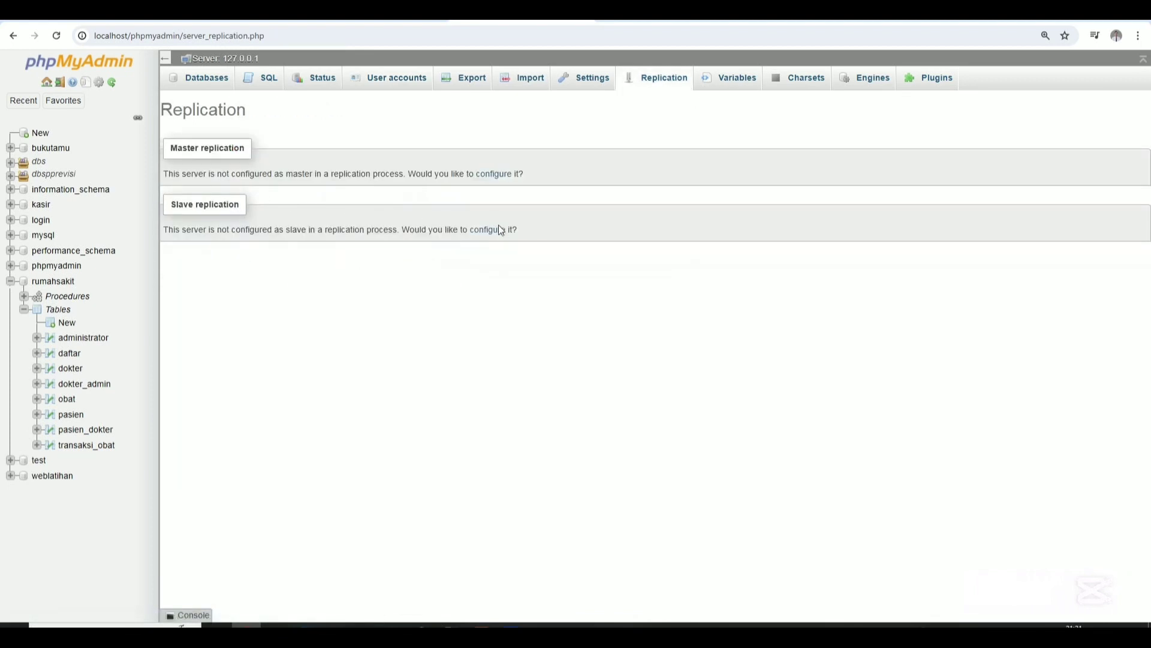
{"action": "left_click", "coordinate": [495, 179]}
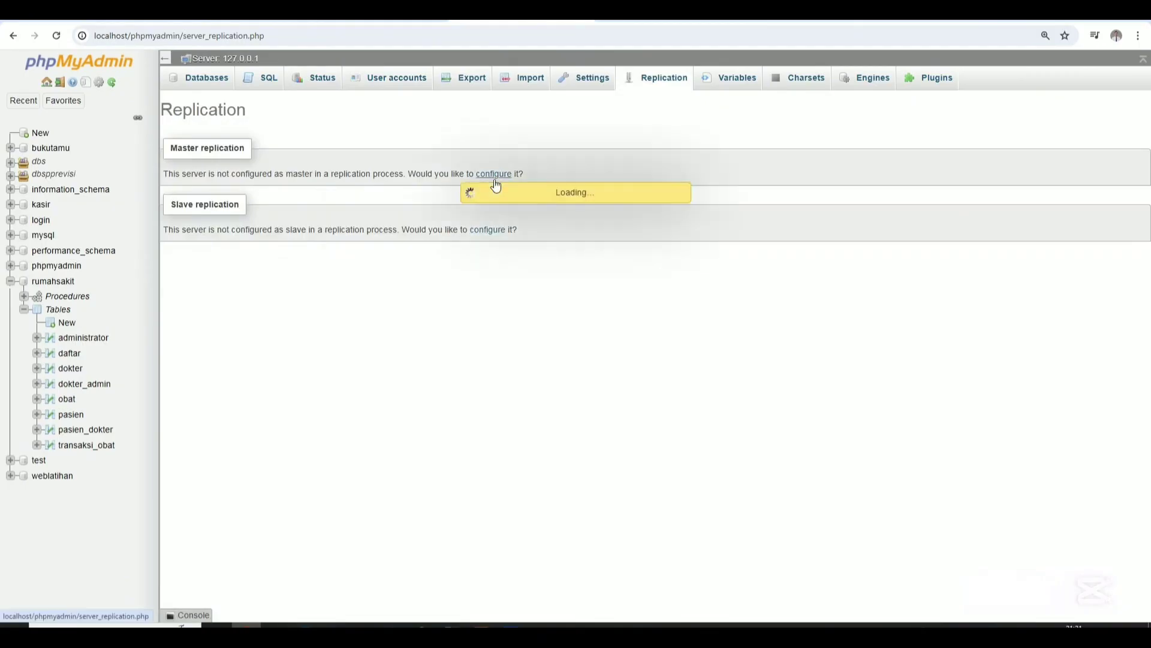
{"action": "scroll", "coordinate": [299, 292], "scroll_direction": "down", "scroll_amount": 5}
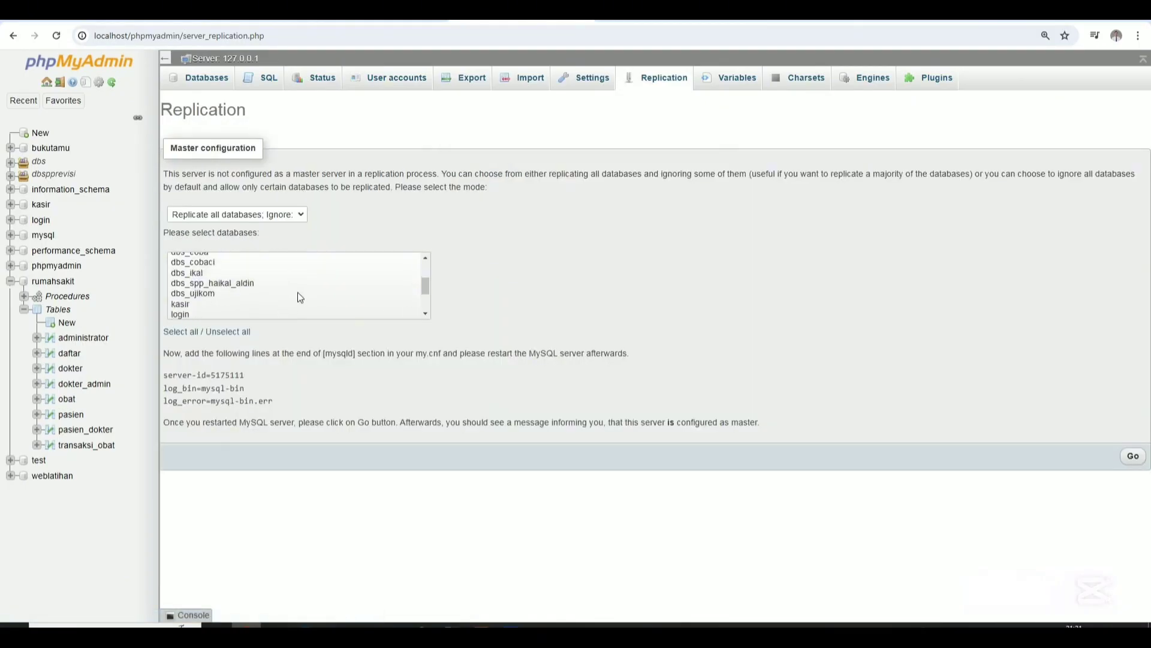
{"action": "scroll", "coordinate": [298, 293], "scroll_direction": "up", "scroll_amount": 5}
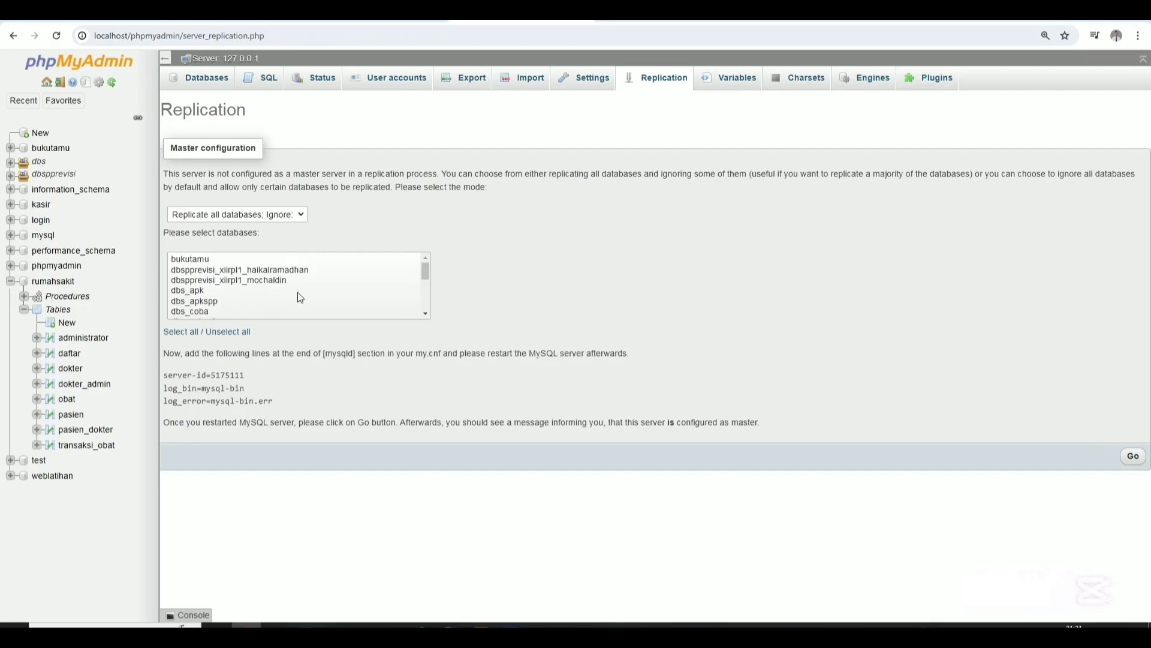
{"action": "scroll", "coordinate": [294, 293], "scroll_direction": "down", "scroll_amount": 5}
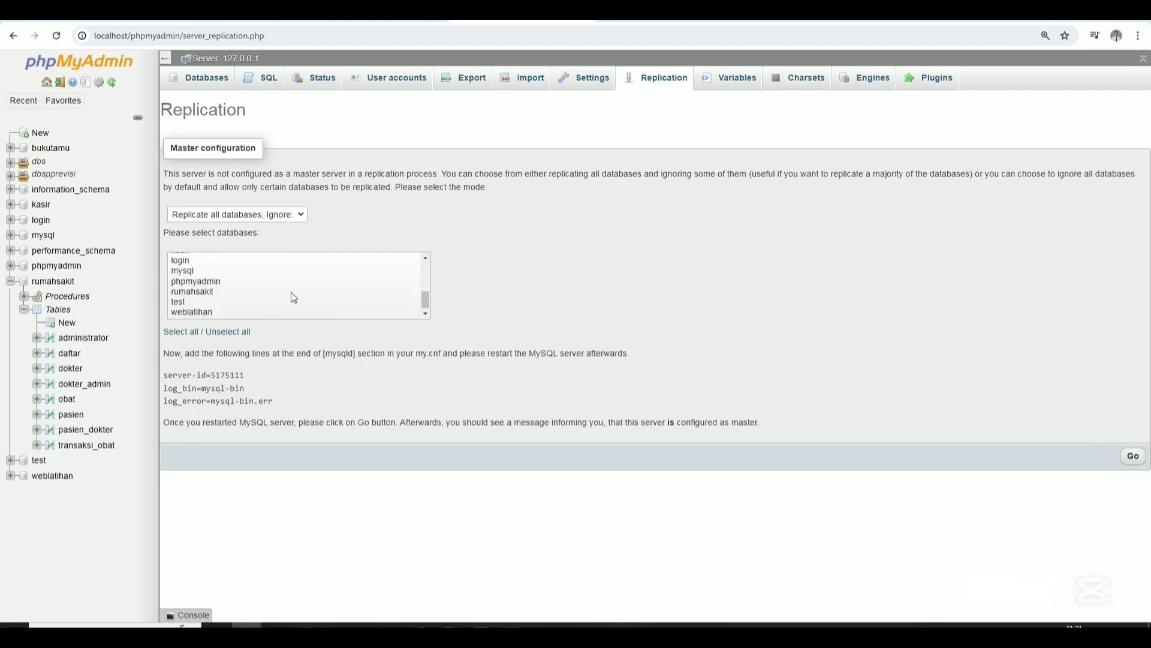
{"action": "left_click", "coordinate": [199, 292]}
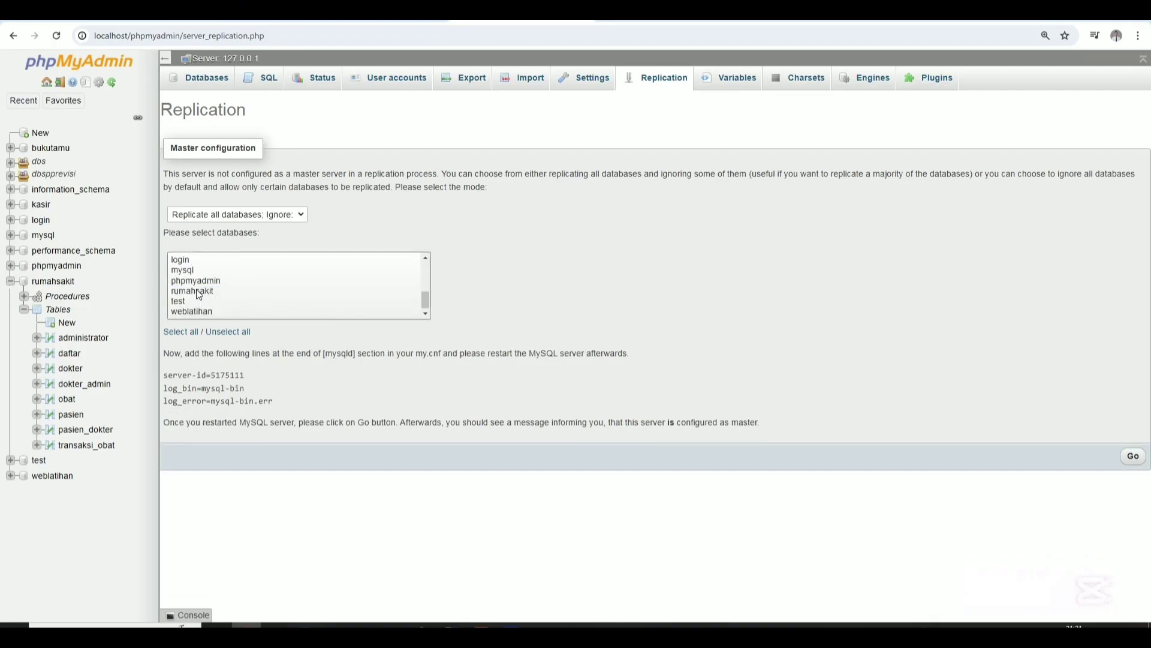
{"action": "left_click", "coordinate": [196, 290]}
{"action": "left_click", "coordinate": [196, 290]}
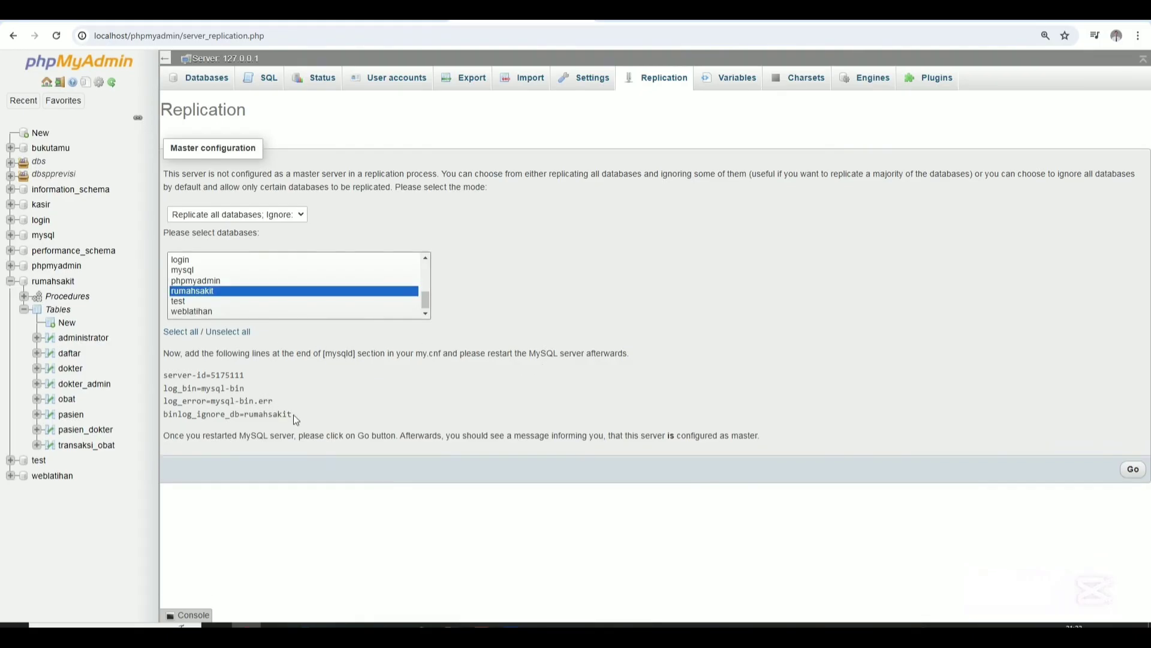
{"action": "left_click_drag", "start_coordinate": [296, 416], "coordinate": [161, 373]}
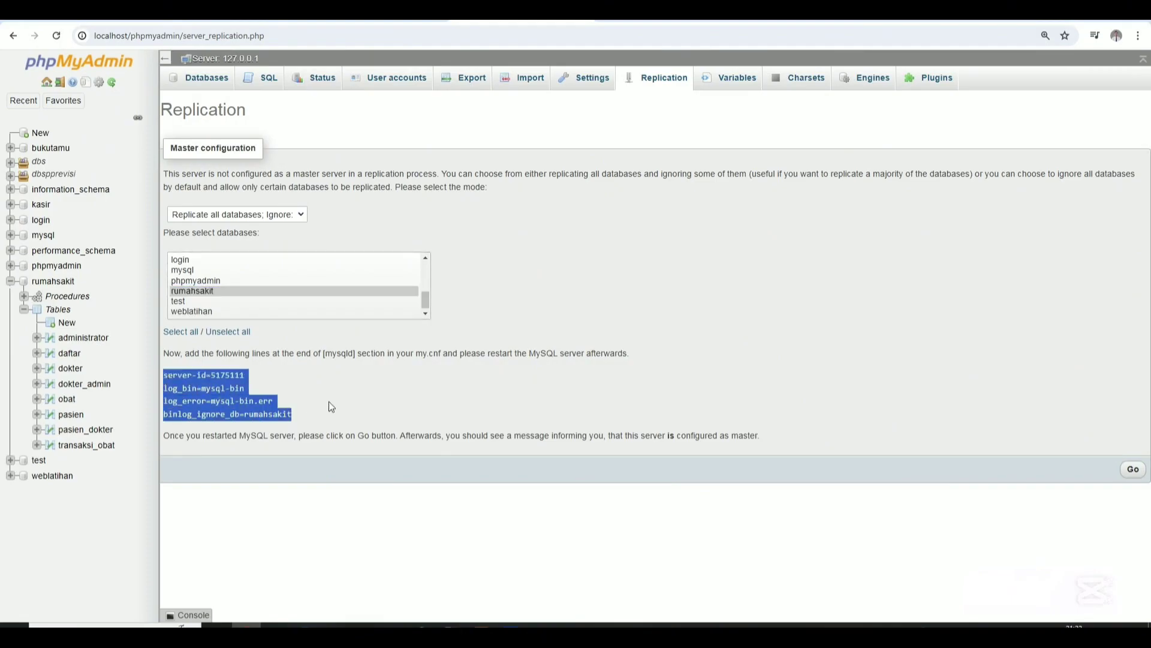
{"action": "left_click", "coordinate": [1133, 469]}
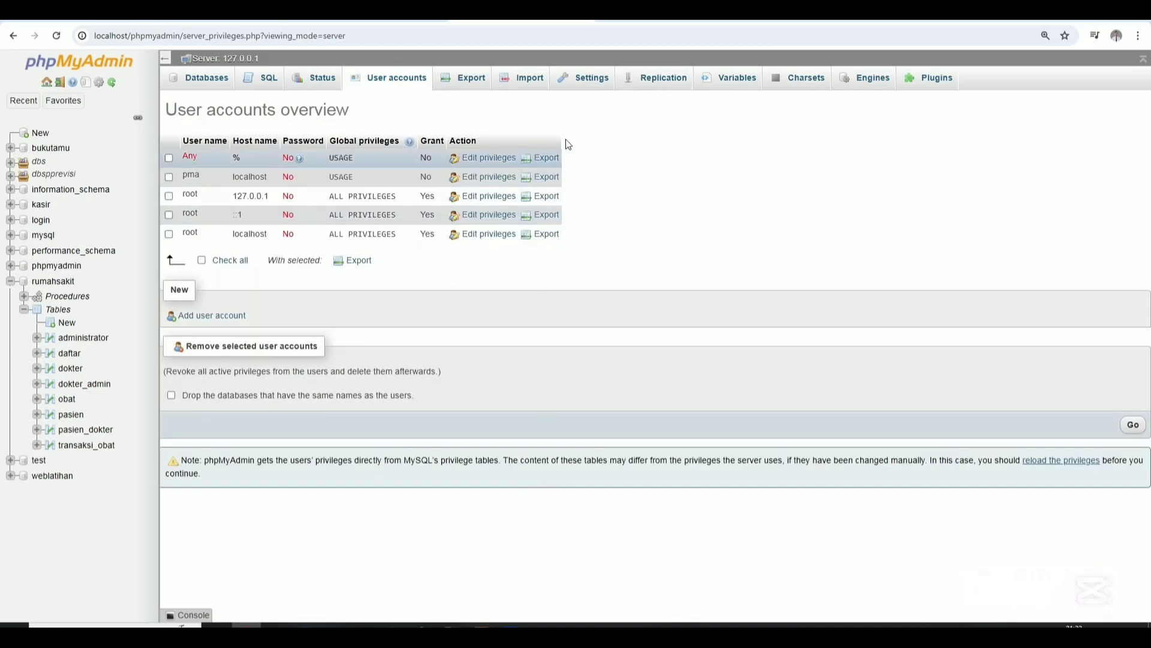
Reopen the master configuration, choose rumahsakit again and copy the four generated config lines.
{"action": "left_click", "coordinate": [640, 89]}
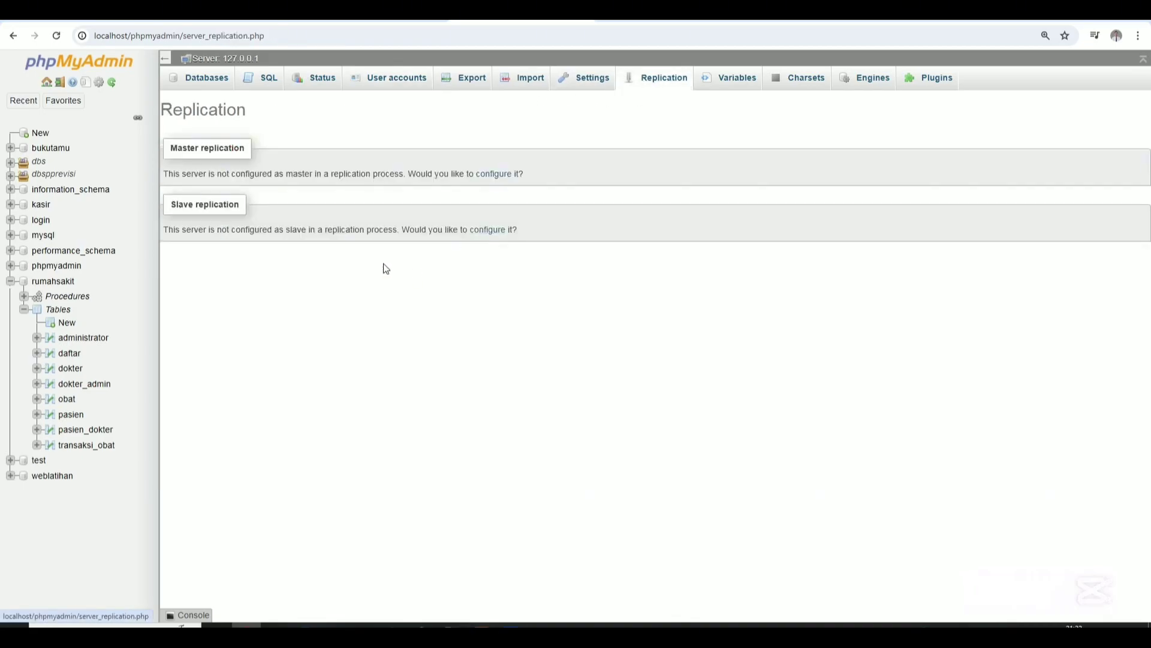
{"action": "left_click", "coordinate": [488, 174]}
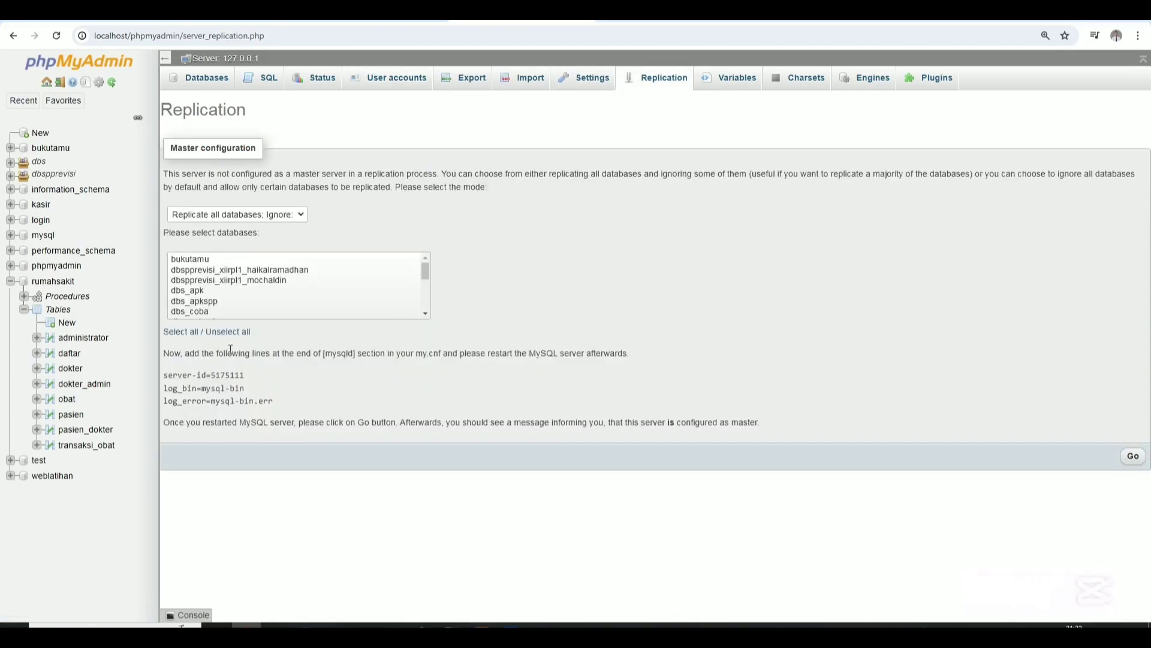
{"action": "scroll", "coordinate": [240, 299], "scroll_direction": "down", "scroll_amount": 3}
{"action": "left_click", "coordinate": [193, 291]}
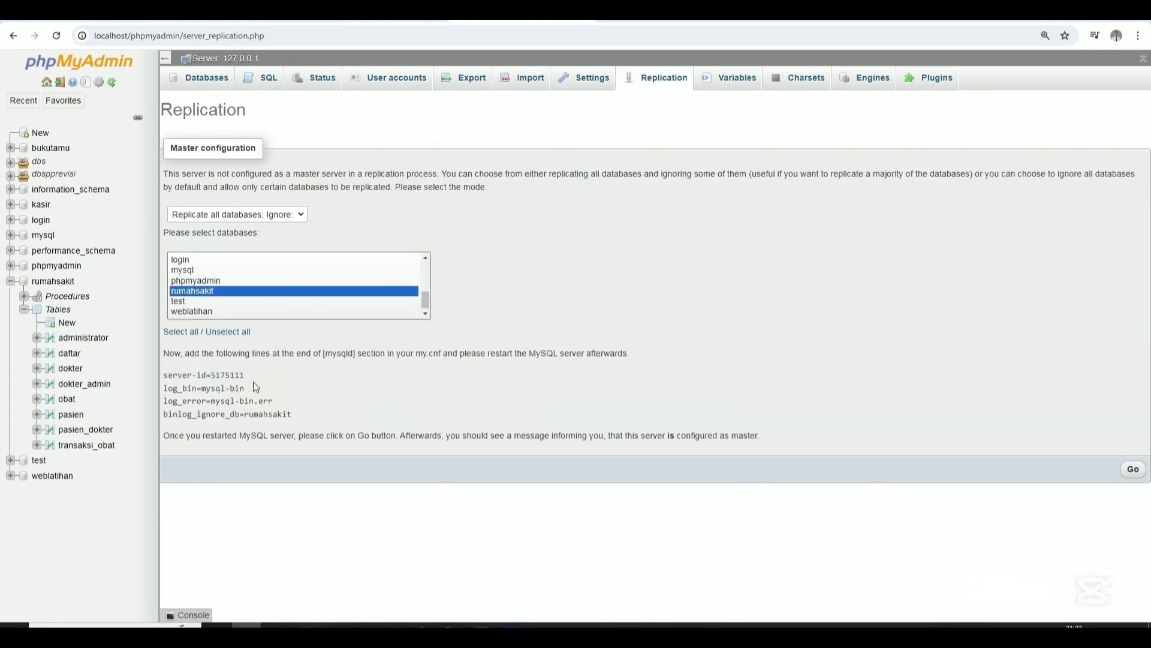
{"action": "left_click_drag", "start_coordinate": [303, 419], "coordinate": [163, 373]}
{"action": "key", "text": "ctrl+c"}
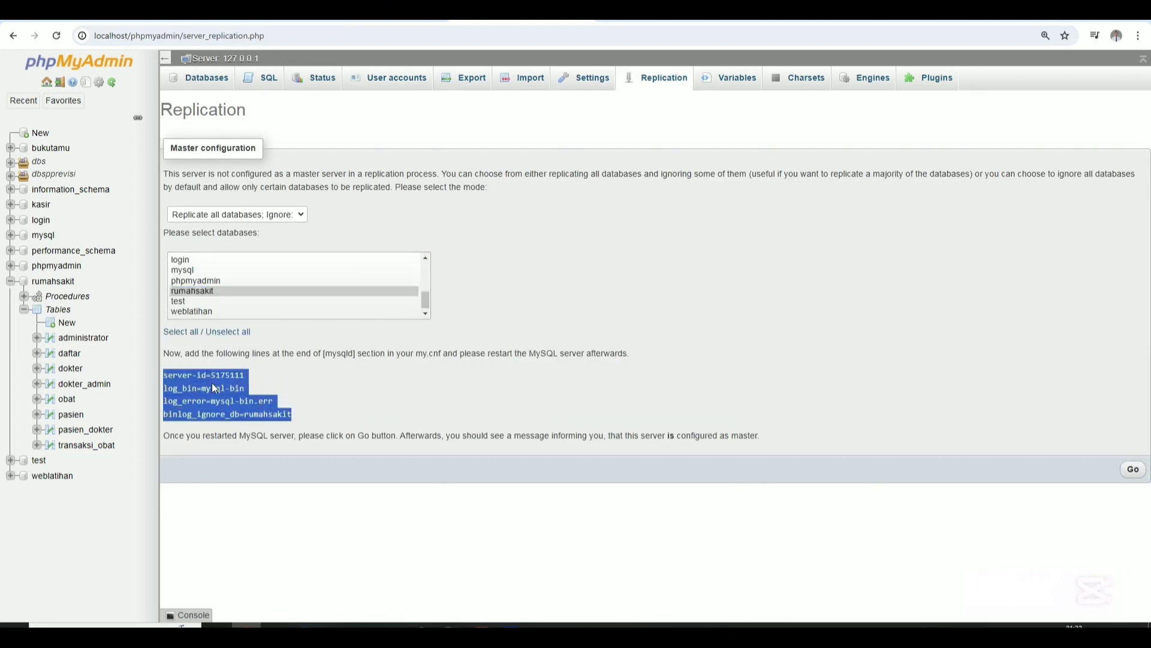
{"action": "left_click", "coordinate": [481, 625]}
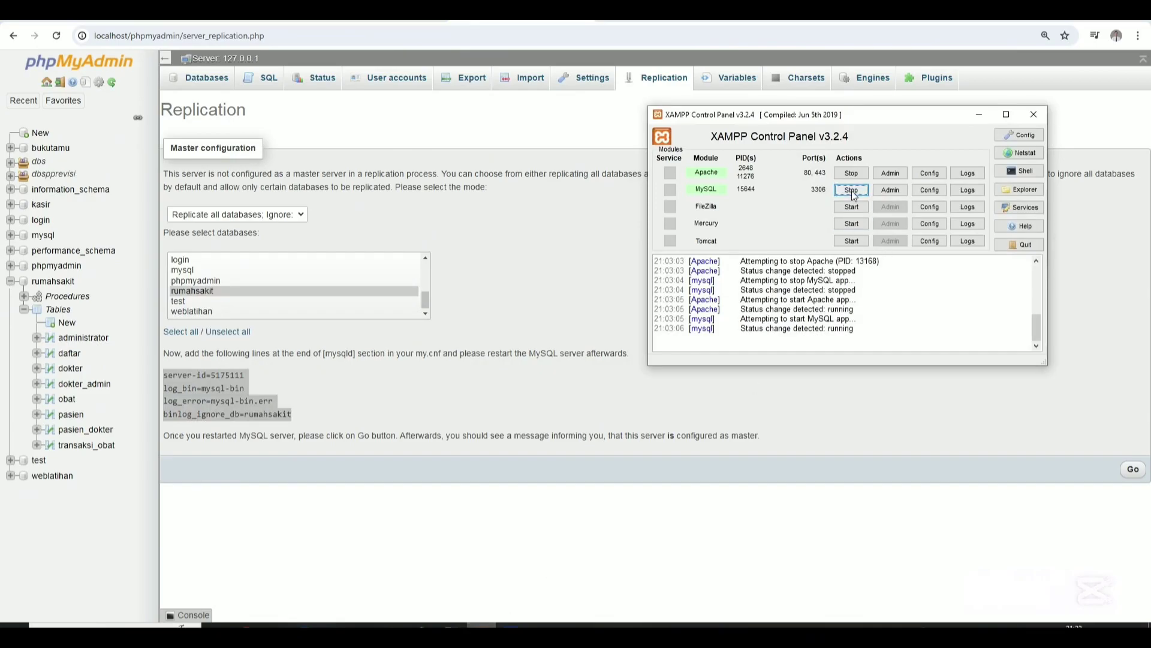
Stop MySQL in XAMPP and open its my.ini config file.
{"action": "left_click", "coordinate": [851, 190]}
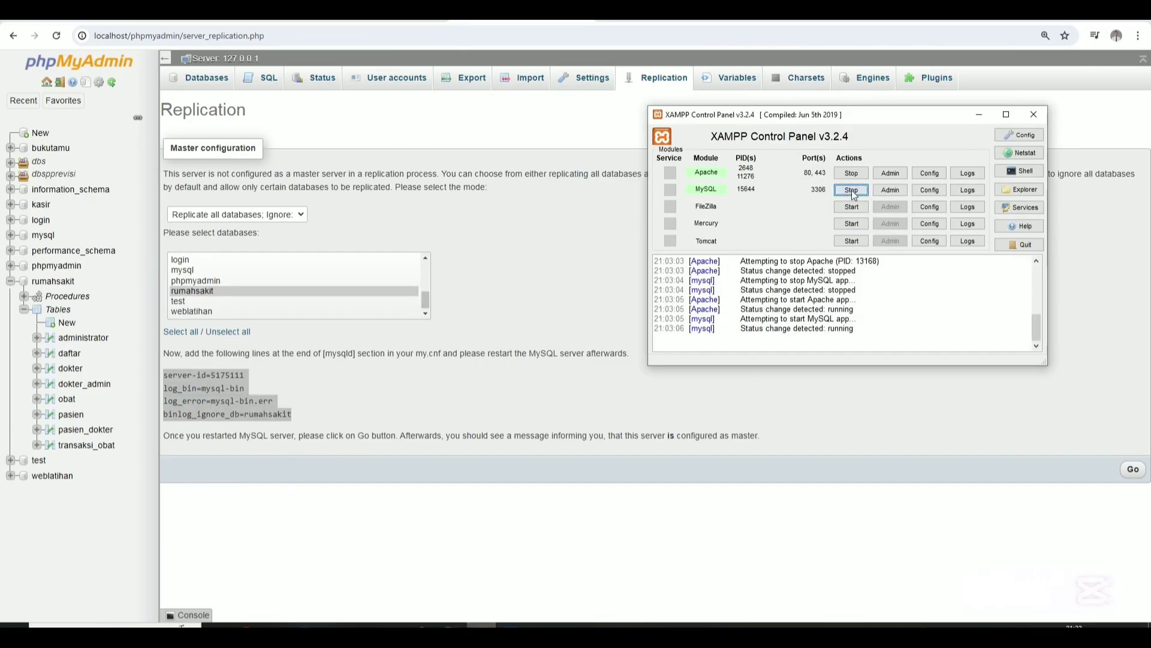
{"action": "left_click", "coordinate": [937, 194]}
{"action": "left_click", "coordinate": [948, 205]}
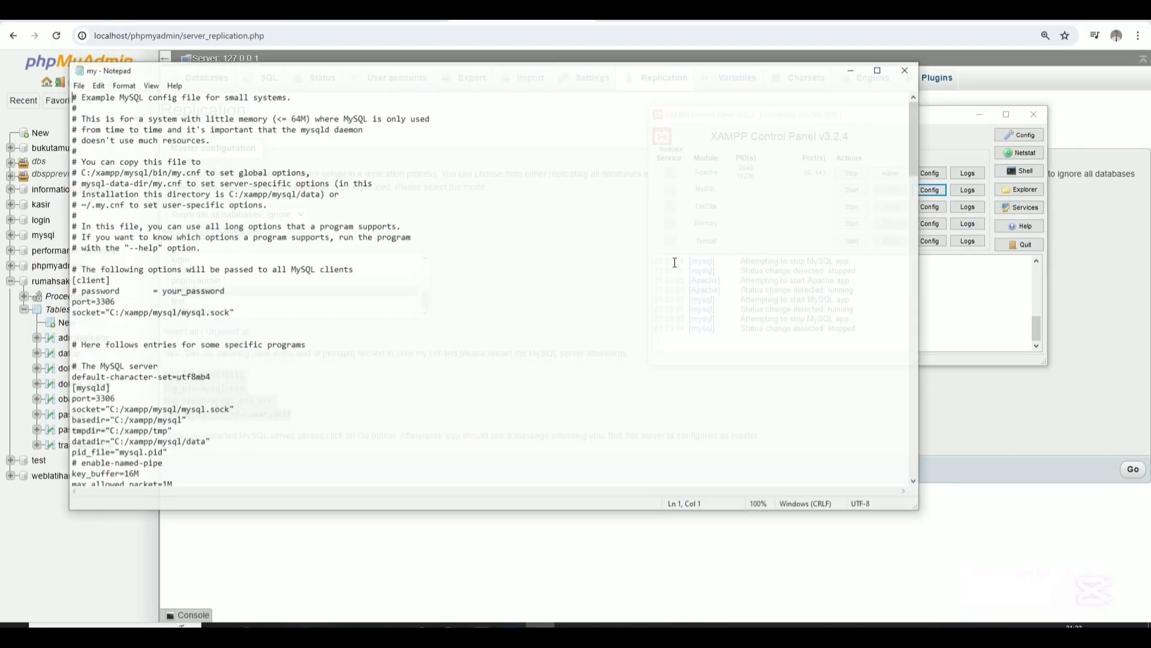
Paste the four replication lines below log_error in my.ini, save it and close Notepad.
{"action": "scroll", "coordinate": [233, 279], "scroll_direction": "down", "scroll_amount": 9}
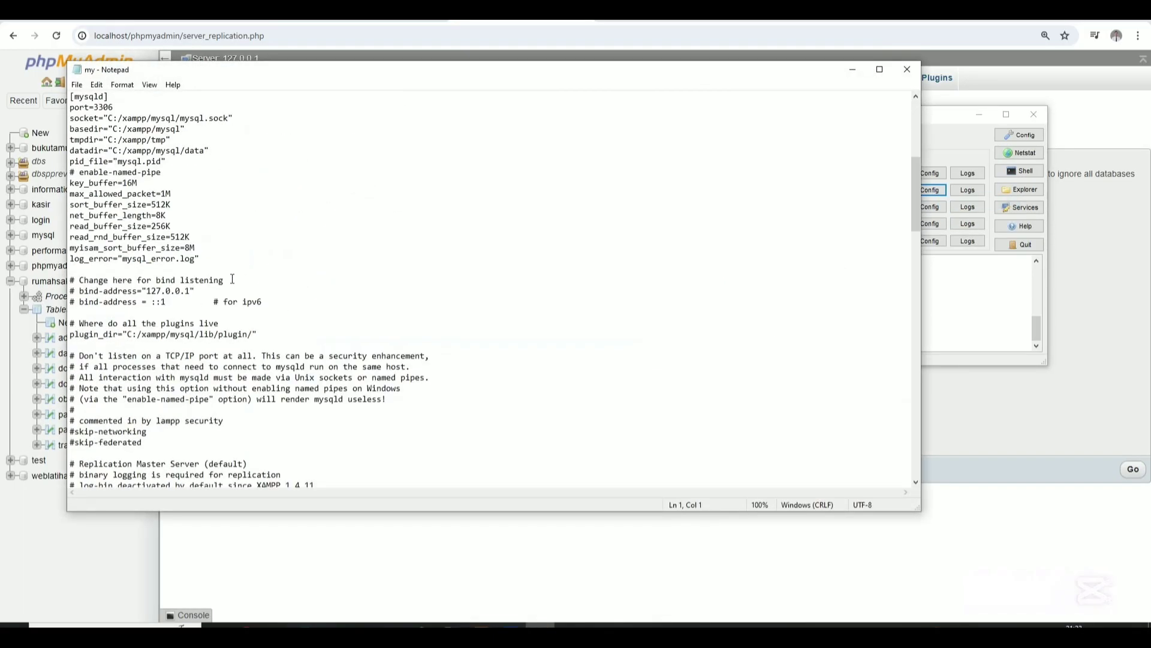
{"action": "left_click", "coordinate": [226, 267]}
{"action": "key", "text": "Return"}
{"action": "key", "text": "Return"}
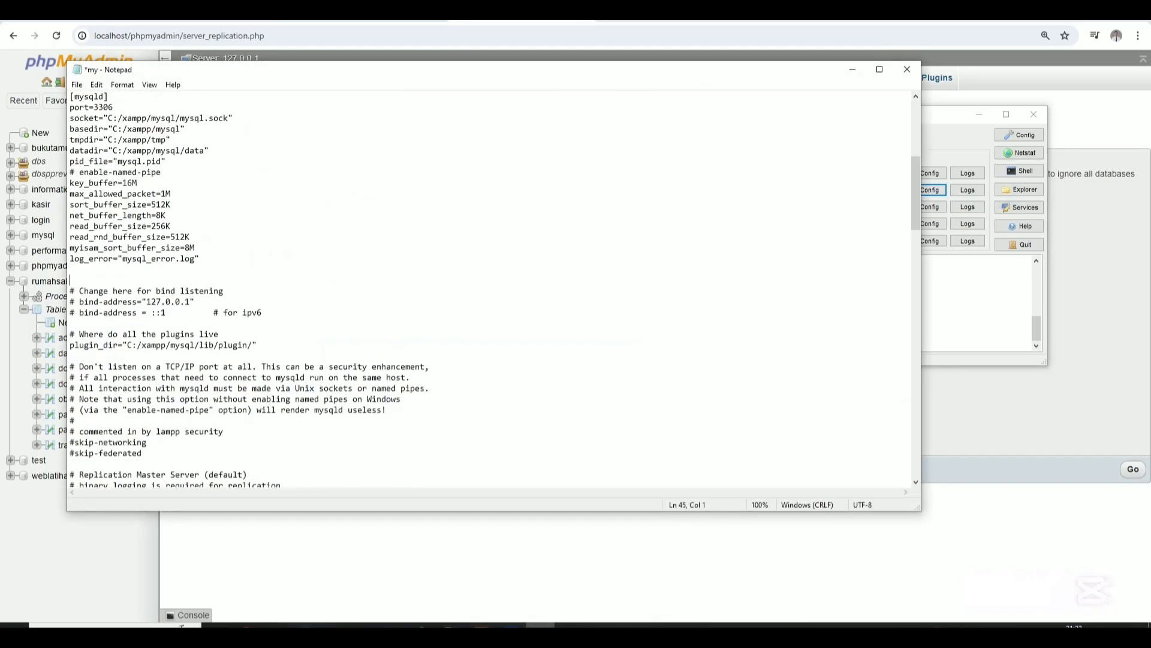
{"action": "left_click", "coordinate": [169, 281]}
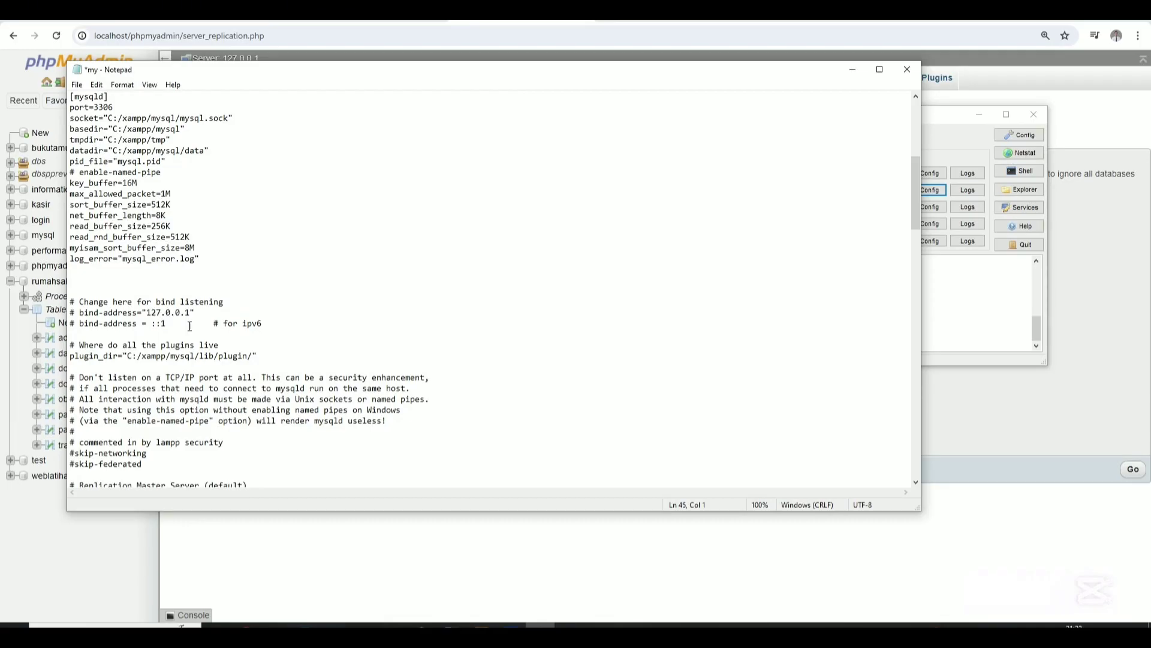
{"action": "key", "text": "ctrl+v"}
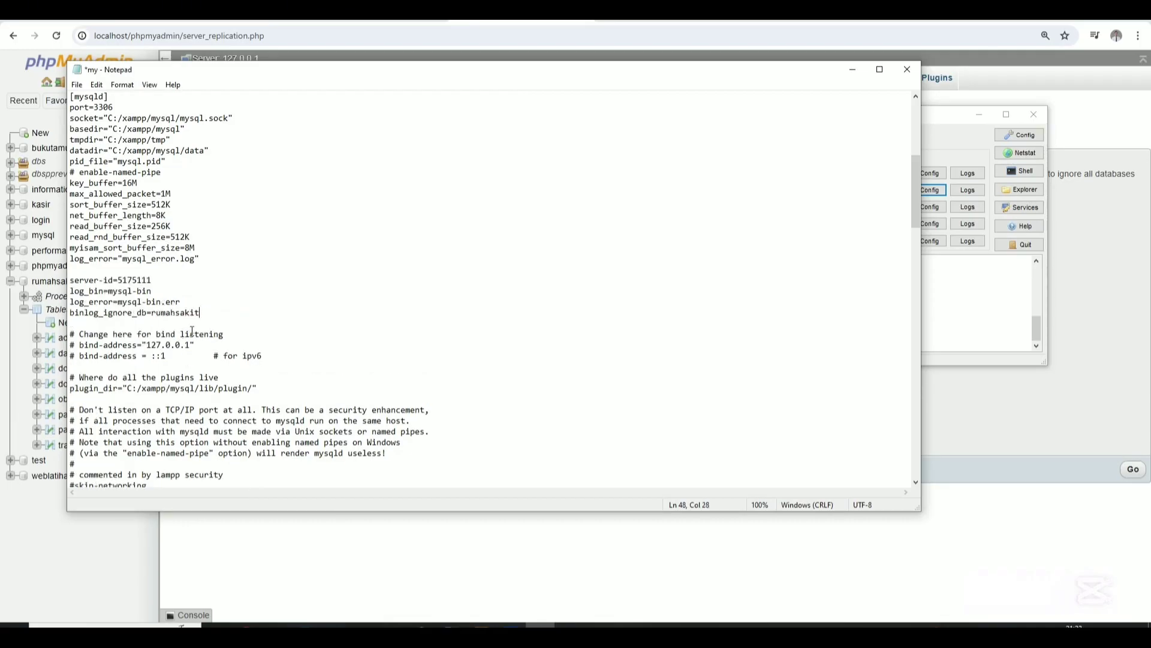
{"action": "key", "text": "ctrl+s"}
{"action": "left_click", "coordinate": [907, 69]}
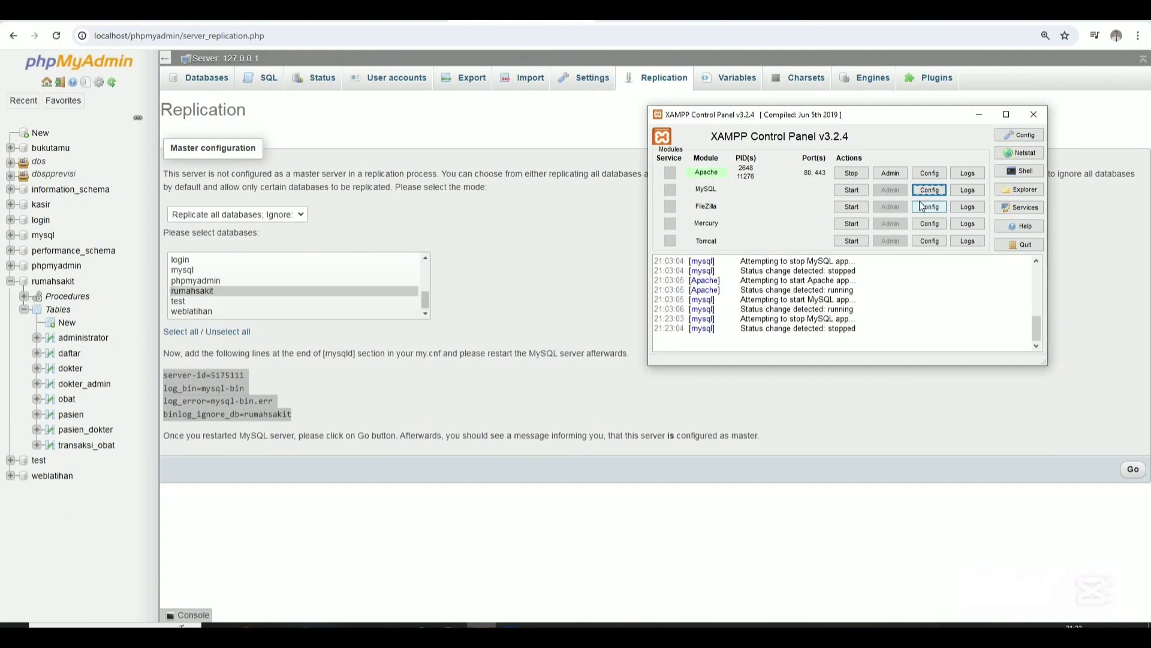
Start the MySQL service again in XAMPP so the new my.ini settings load.
{"action": "left_click", "coordinate": [858, 191]}
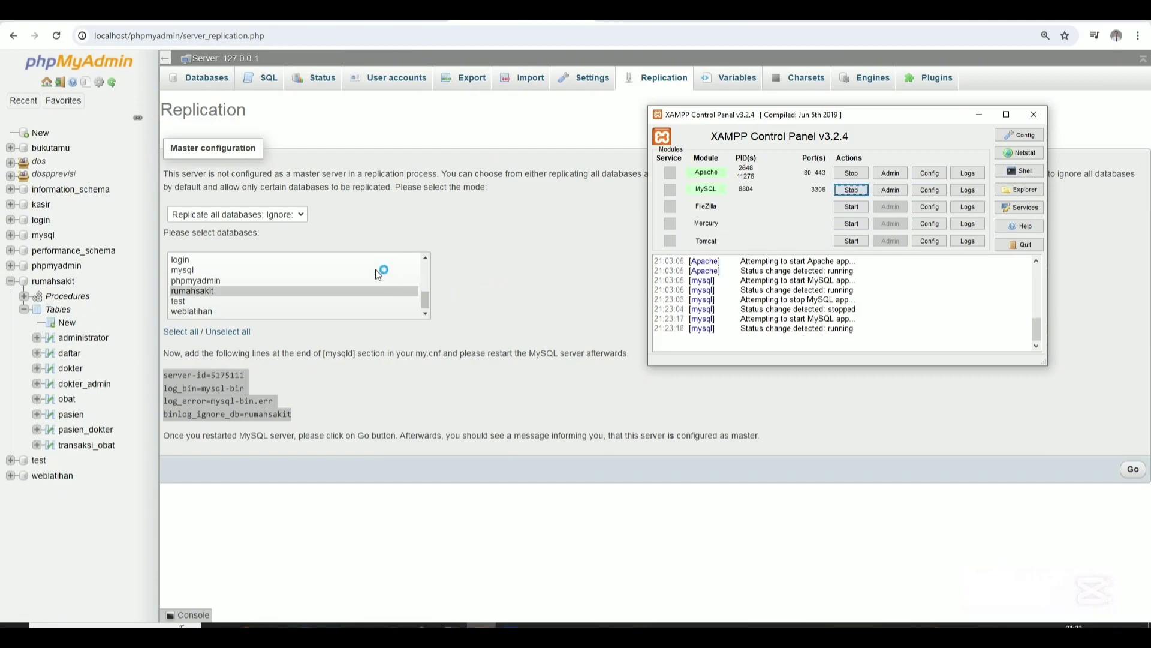
Start a new user account named prodisi, then bring up the Ubuntu VM's login prompt.
{"action": "left_click", "coordinate": [617, 245]}
{"action": "left_click", "coordinate": [395, 81]}
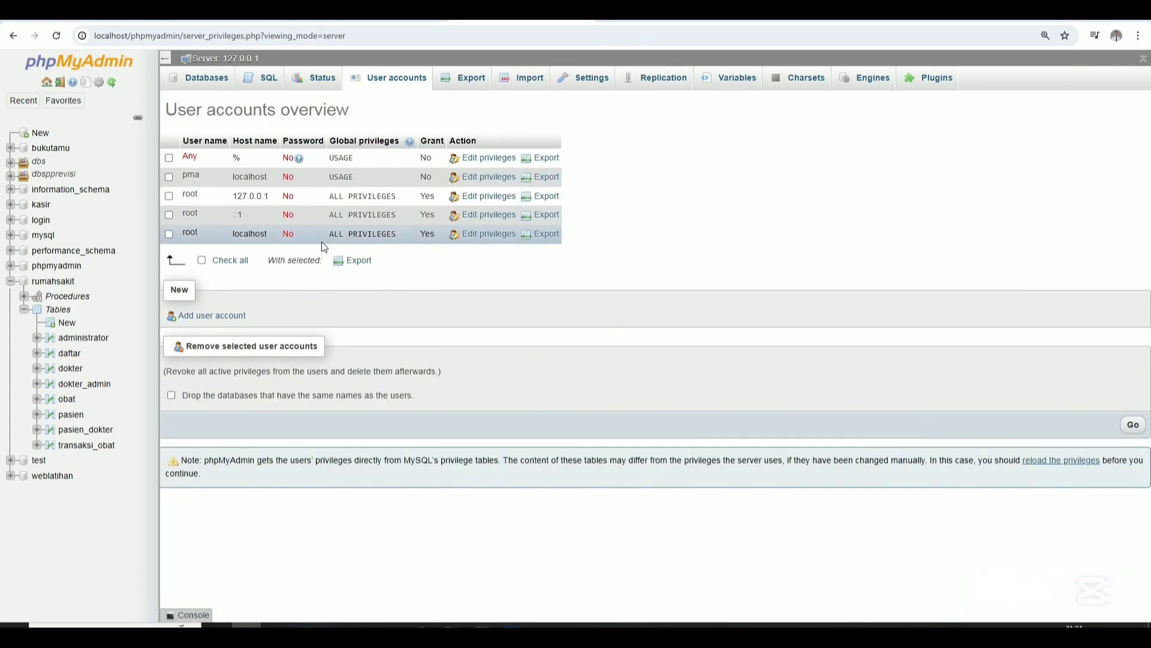
{"action": "left_click", "coordinate": [198, 316]}
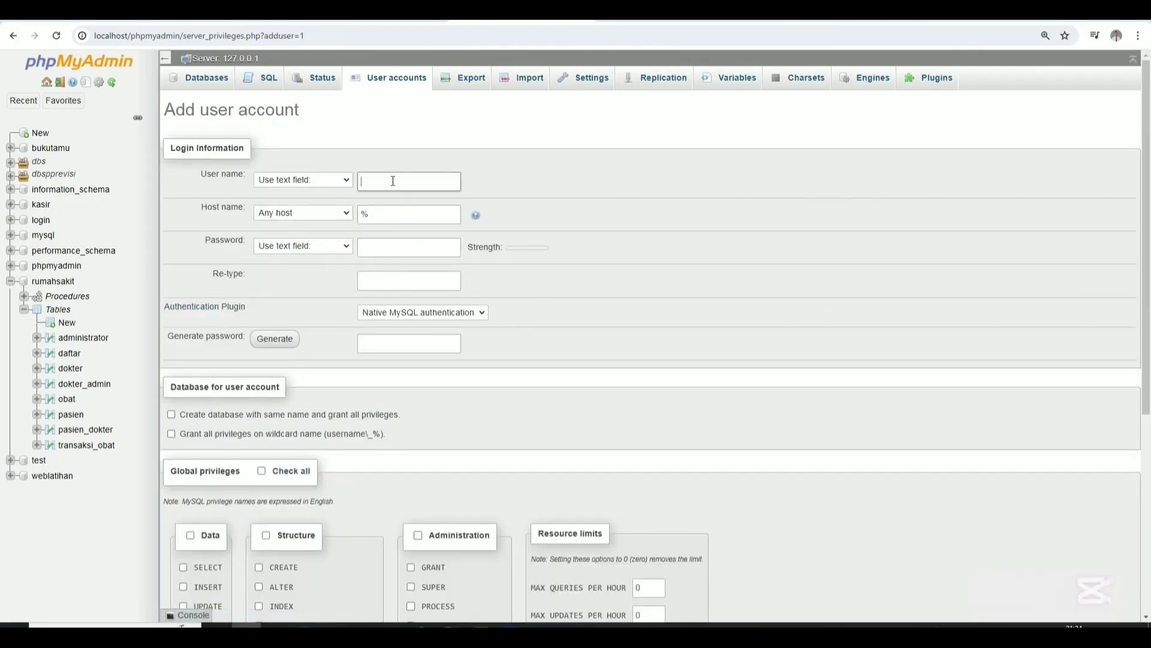
{"action": "type", "text": "prodisi"}
{"action": "double_click", "coordinate": [387, 215]}
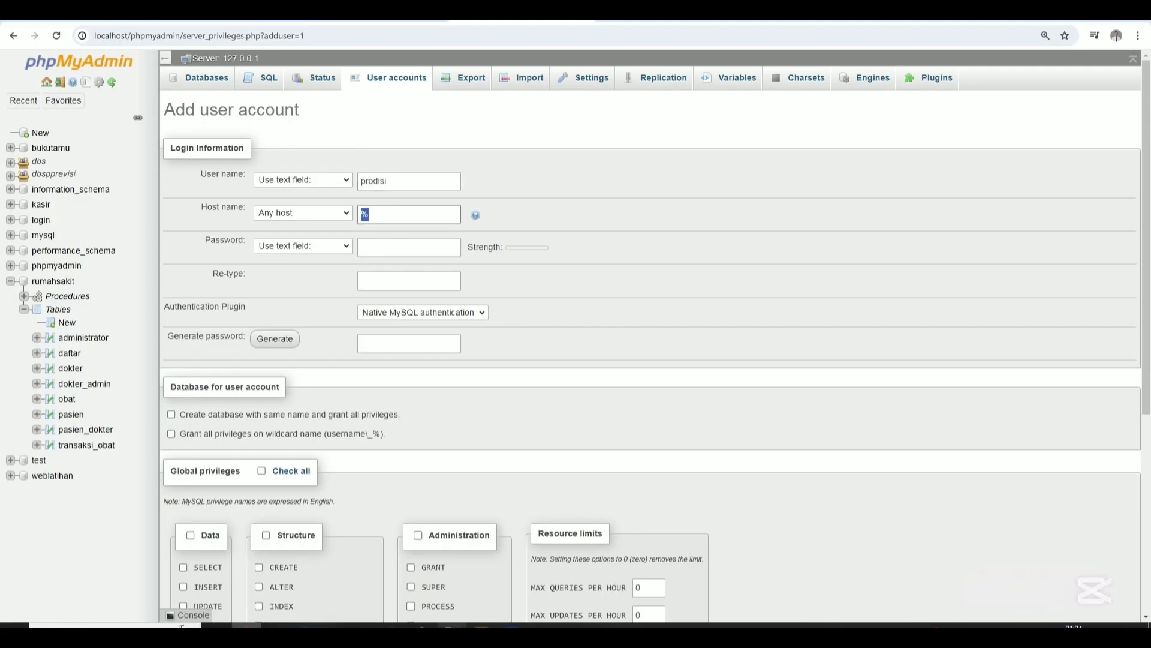
{"action": "left_click", "coordinate": [453, 626]}
{"action": "left_click", "coordinate": [695, 408]}
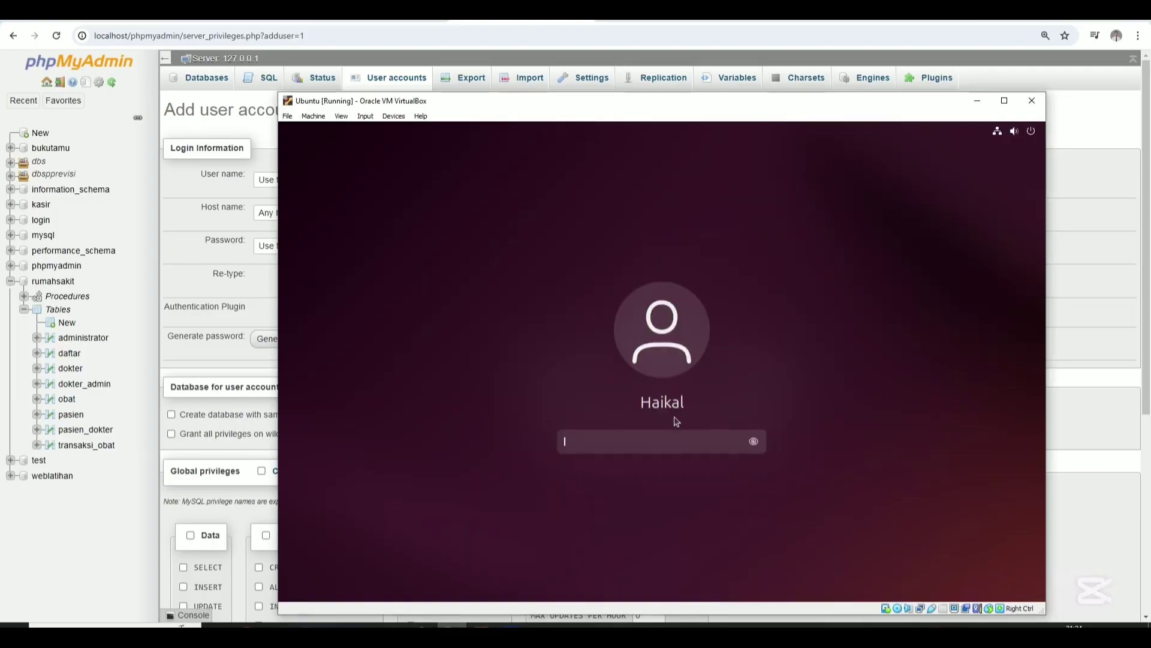
Log into the Ubuntu VM and open its Wired connection details, selecting IPv4 10.42.0.1.
{"action": "type", "text": "****"}
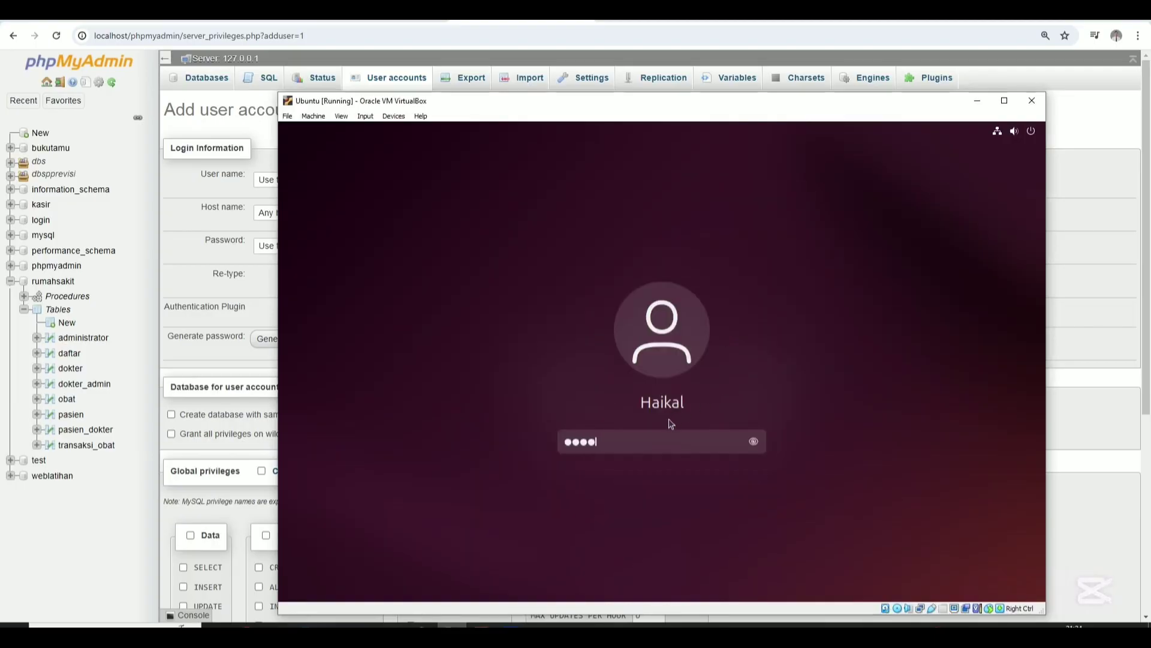
{"action": "key", "text": "Return"}
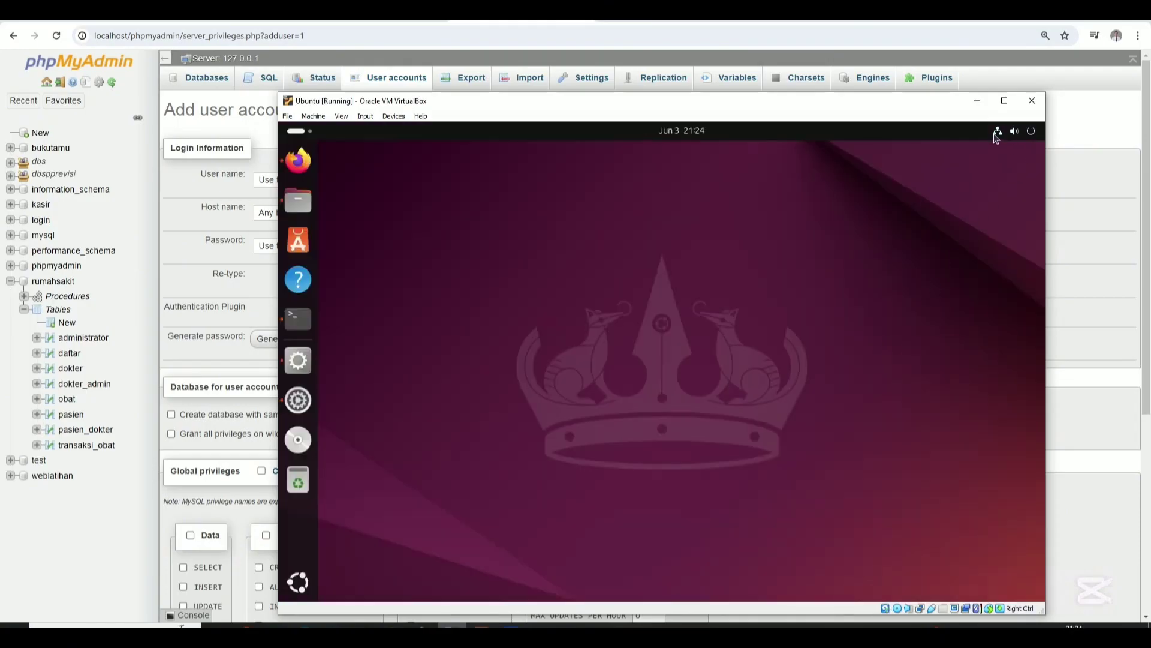
{"action": "left_click", "coordinate": [996, 135]}
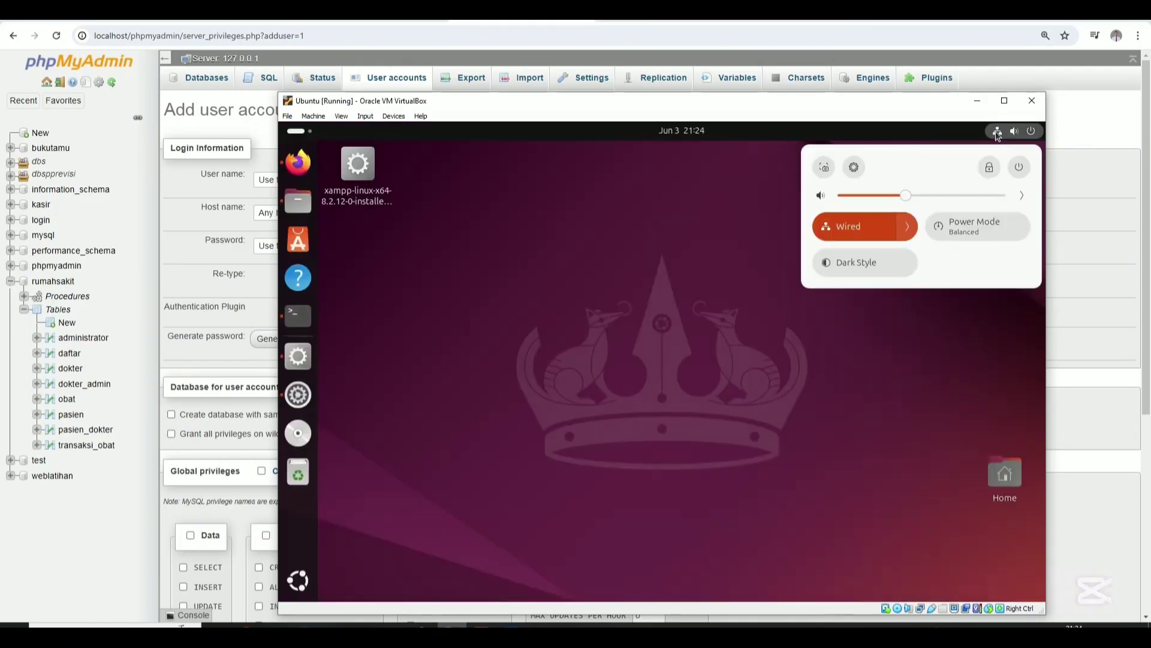
{"action": "left_click", "coordinate": [854, 168]}
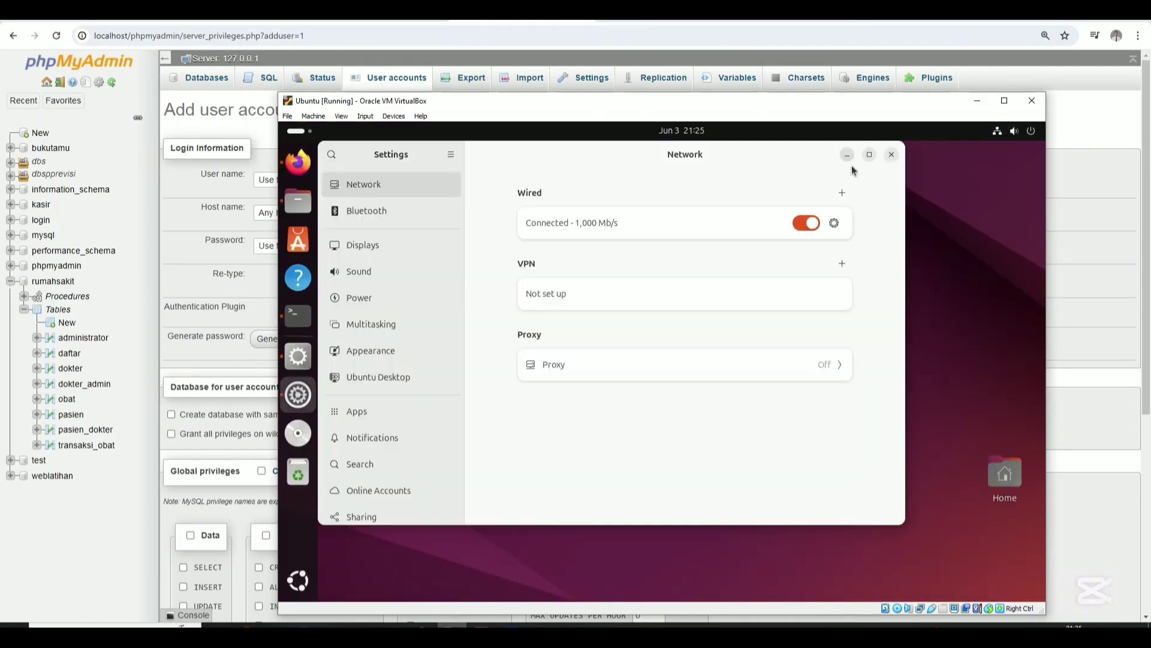
{"action": "left_click", "coordinate": [835, 225]}
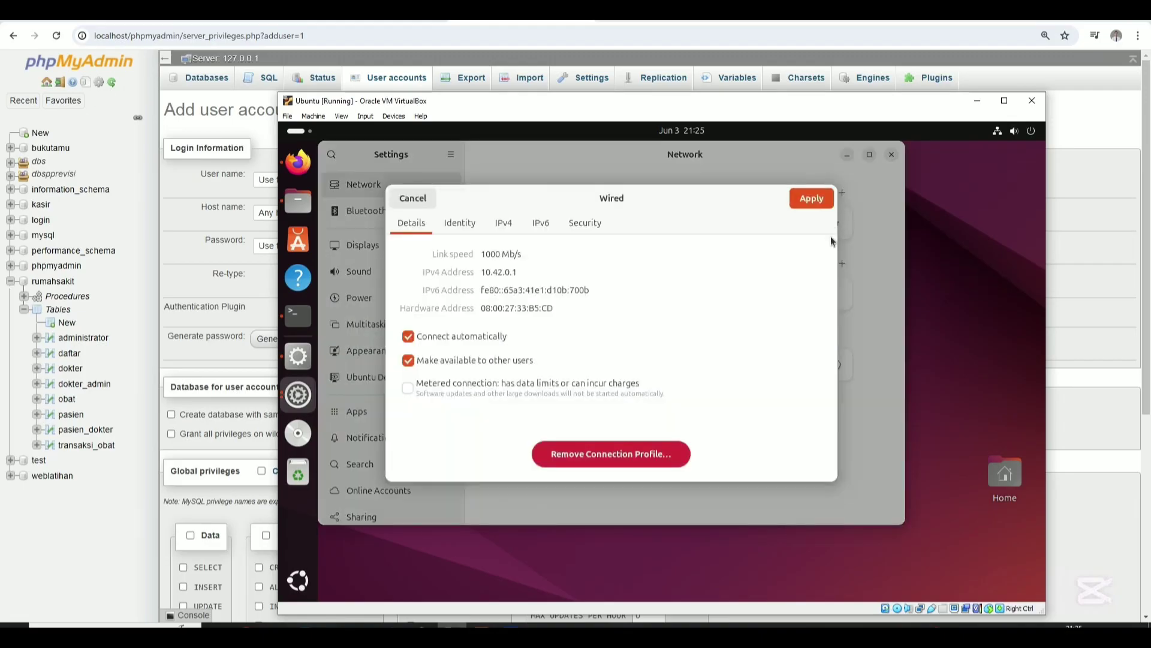
{"action": "left_click", "coordinate": [520, 272]}
{"action": "left_click_drag", "start_coordinate": [517, 272], "coordinate": [480, 271]}
Replace the % host name with 10.42, checking the VM's address along the way.
{"action": "left_click", "coordinate": [268, 282]}
{"action": "left_click_drag", "start_coordinate": [395, 215], "coordinate": [343, 225]}
{"action": "type", "text": "10"}
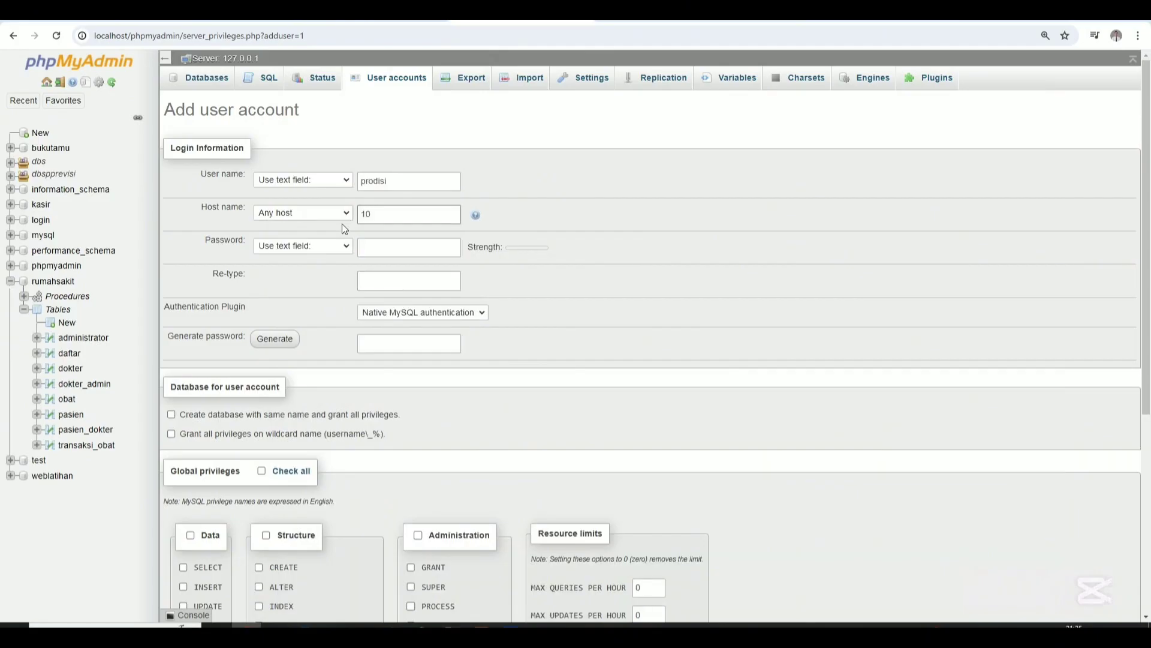
{"action": "key", "text": "alt+Tab"}
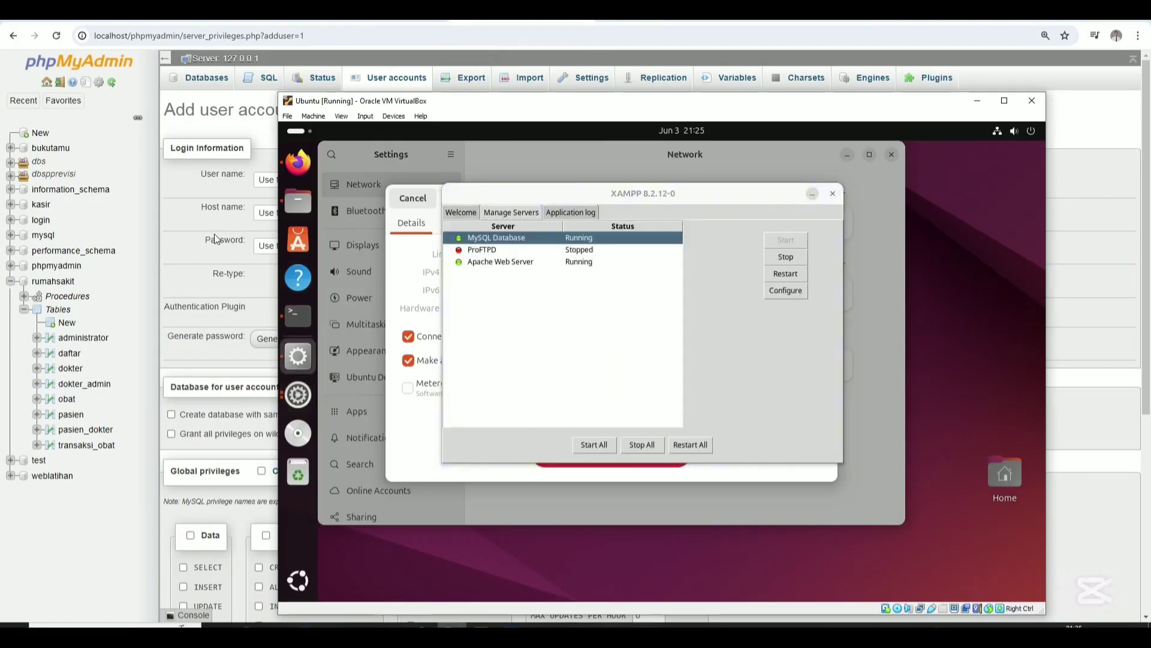
{"action": "key", "text": "alt+Tab"}
{"action": "type", "text": "0"}
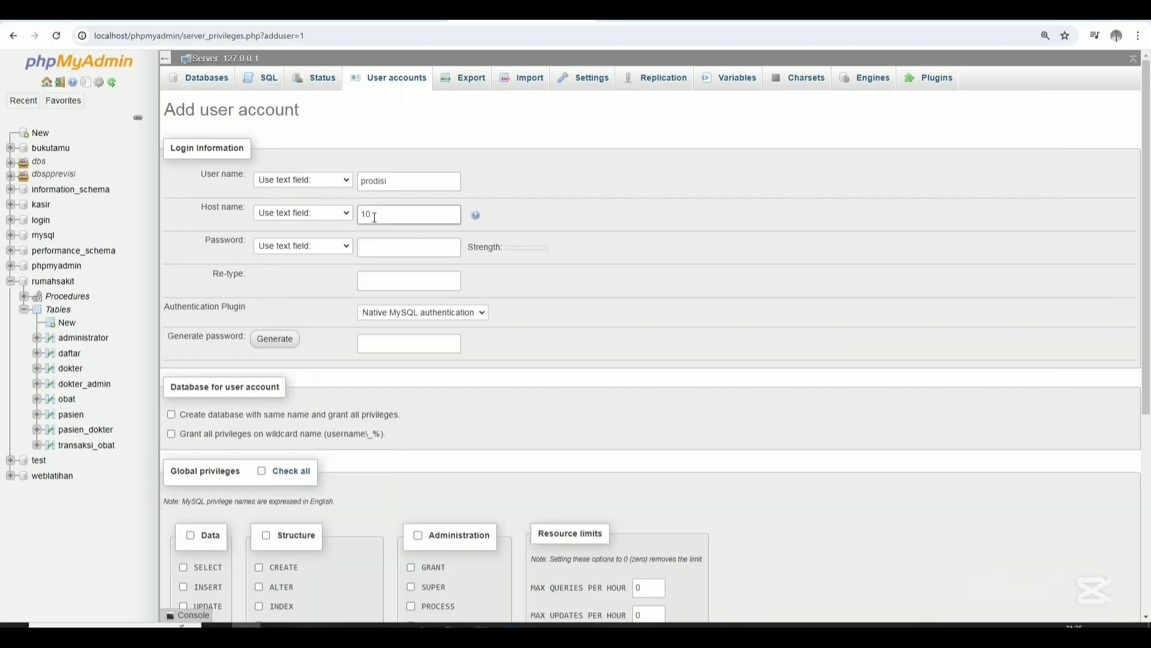
{"action": "type", "text": ".42"}
{"action": "key", "text": "alt+Tab"}
{"action": "key", "text": "alt+Tab"}
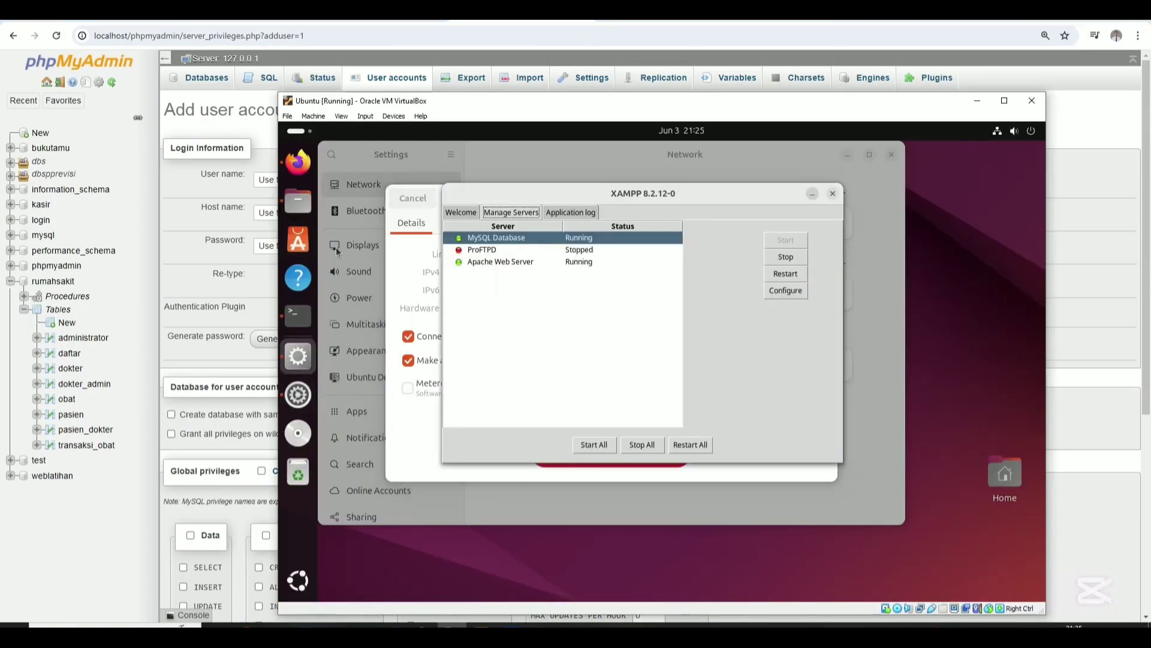
{"action": "left_click", "coordinate": [336, 247]}
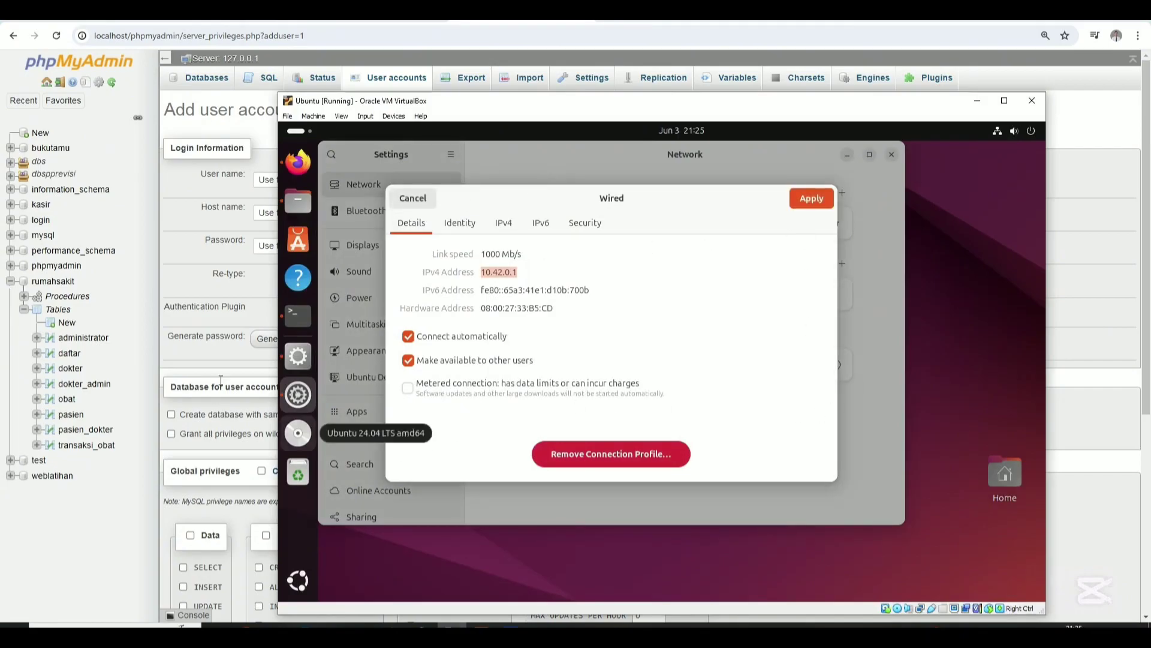
{"action": "left_click", "coordinate": [247, 351]}
Complete the host name as 10.42.0.1 and enter and re-type the account password.
{"action": "left_click", "coordinate": [397, 212]}
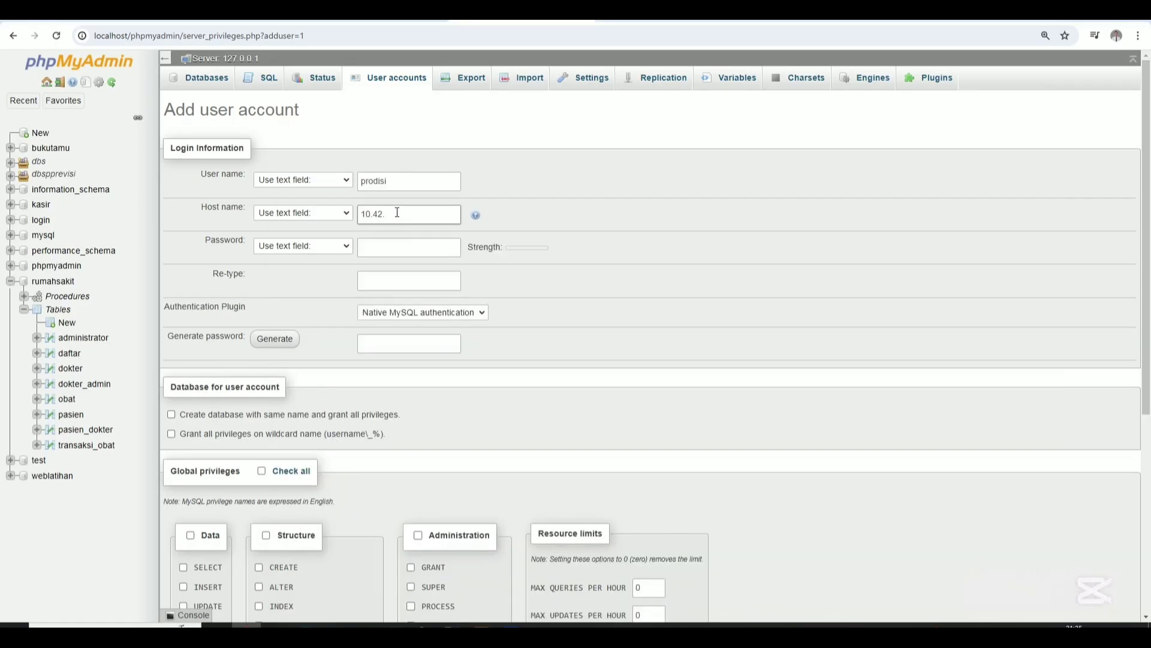
{"action": "type", "text": "0.1"}
{"action": "left_click", "coordinate": [390, 247]}
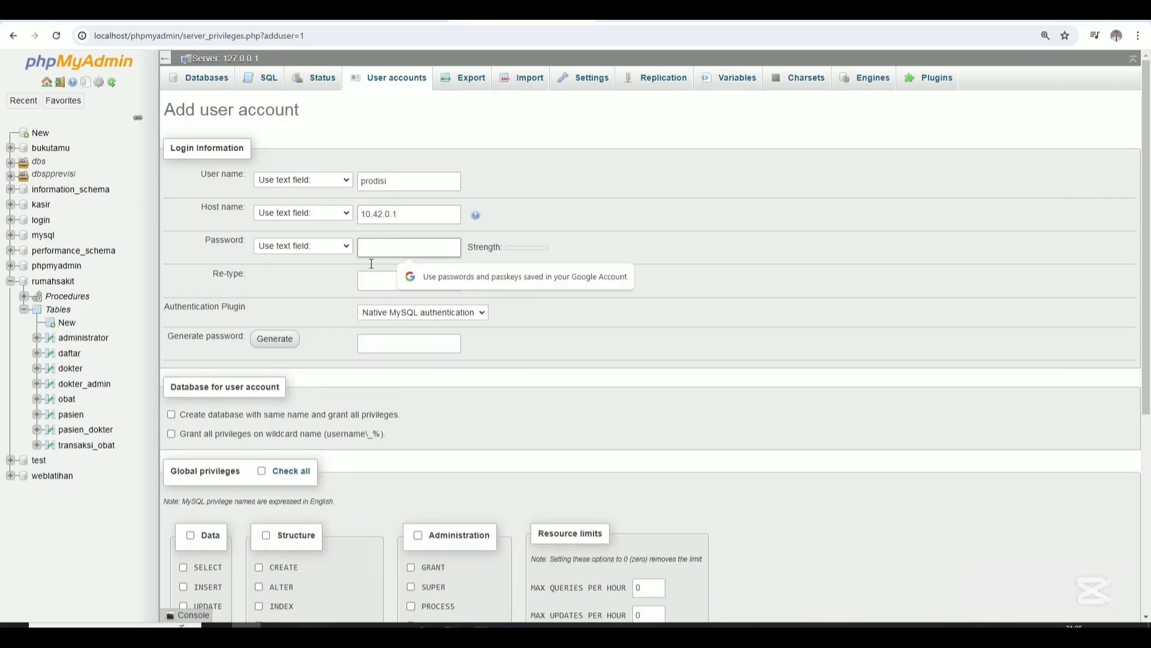
{"action": "type", "text": "12345"}
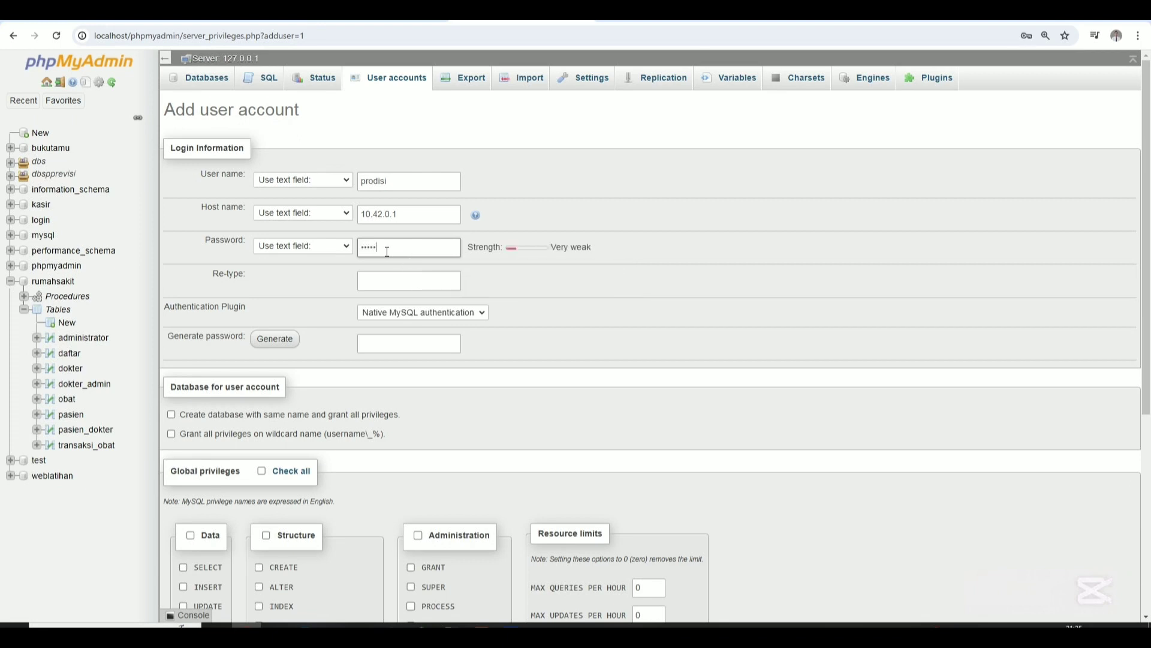
{"action": "key", "text": "BackSpace"}
{"action": "key", "text": "BackSpace"}
{"action": "key", "text": "BackSpace"}
{"action": "key", "text": "BackSpace"}
{"action": "type", "text": "••••••••••"}
{"action": "left_click", "coordinate": [379, 281]}
{"action": "type", "text": "••••"}
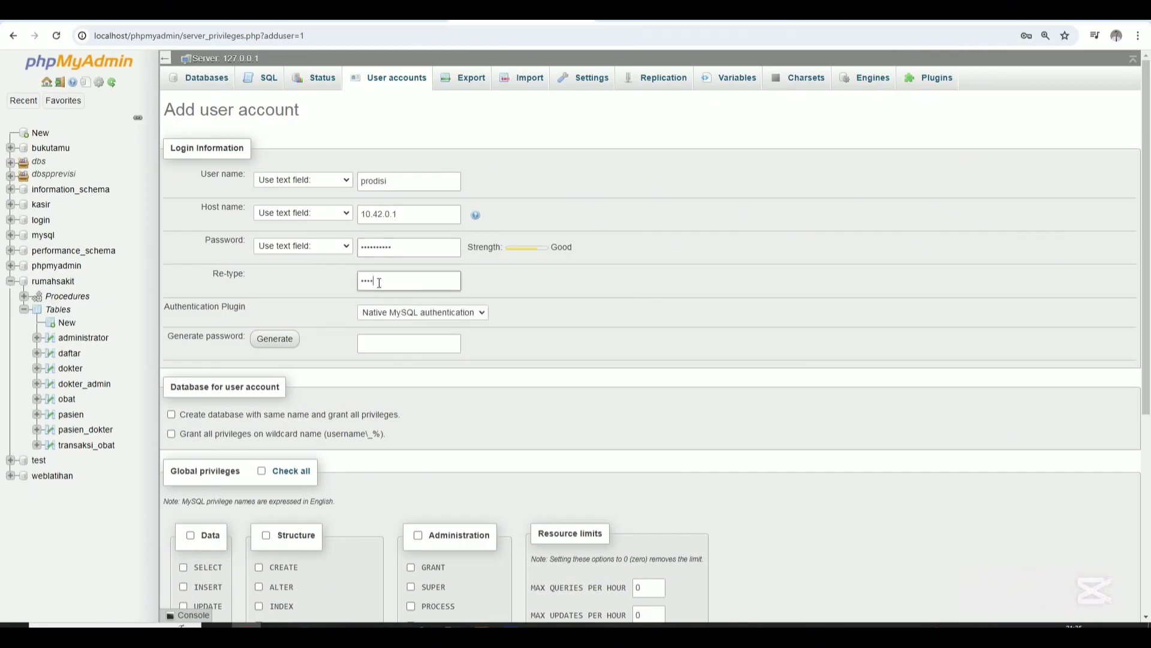
{"action": "key", "text": "BackSpace"}
{"action": "key", "text": "BackSpace"}
{"action": "key", "text": "BackSpace"}
{"action": "key", "text": "BackSpace"}
{"action": "double_click", "coordinate": [400, 251]}
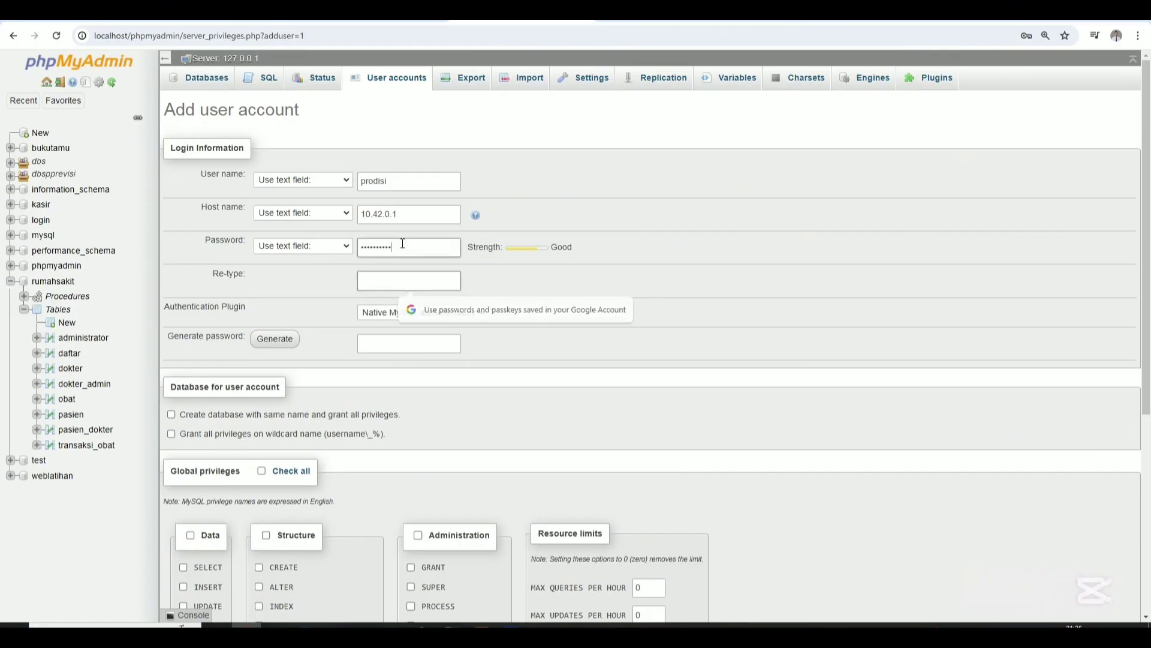
{"action": "key", "text": "BackSpace"}
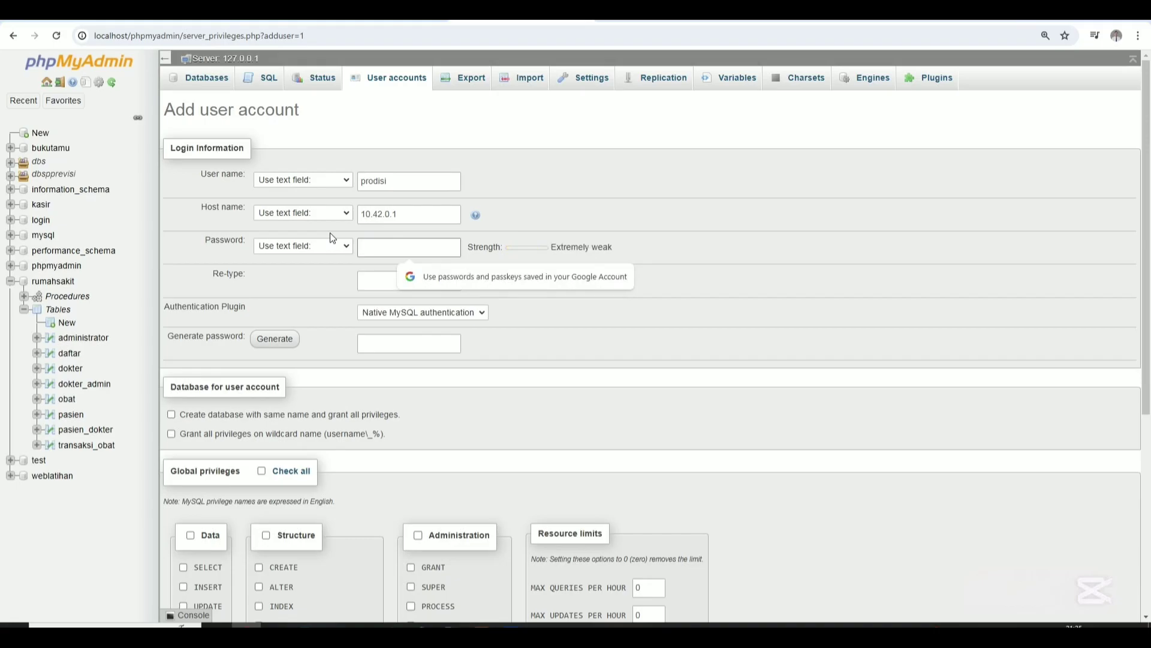
{"action": "type", "text": "••••••"}
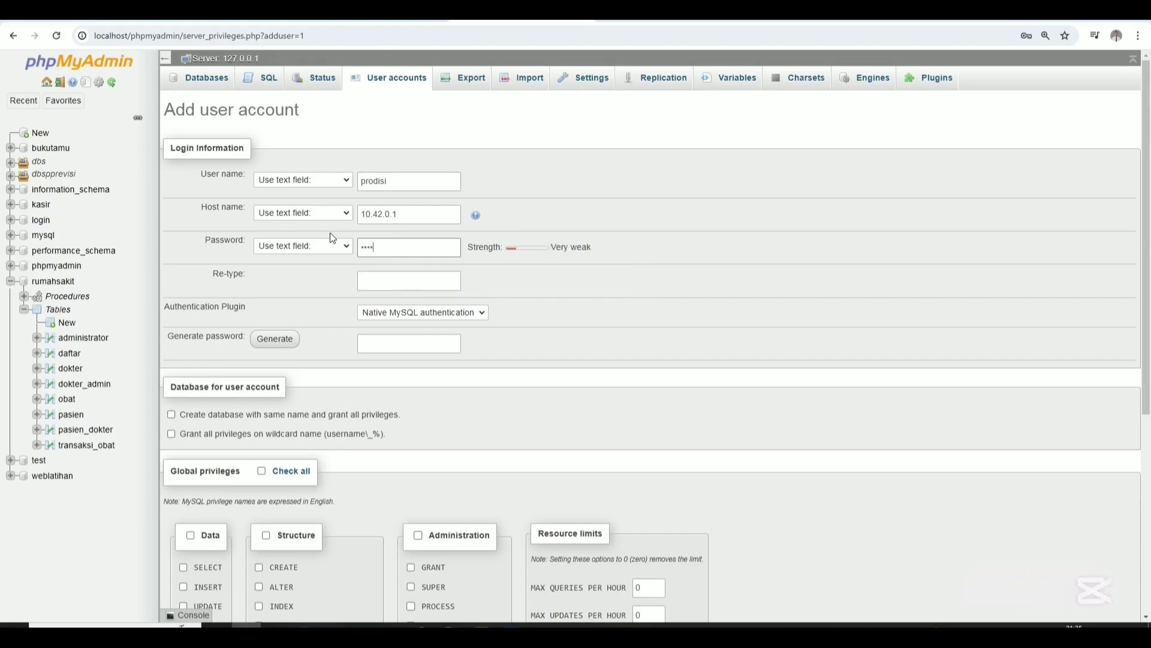
{"action": "left_click", "coordinate": [374, 280]}
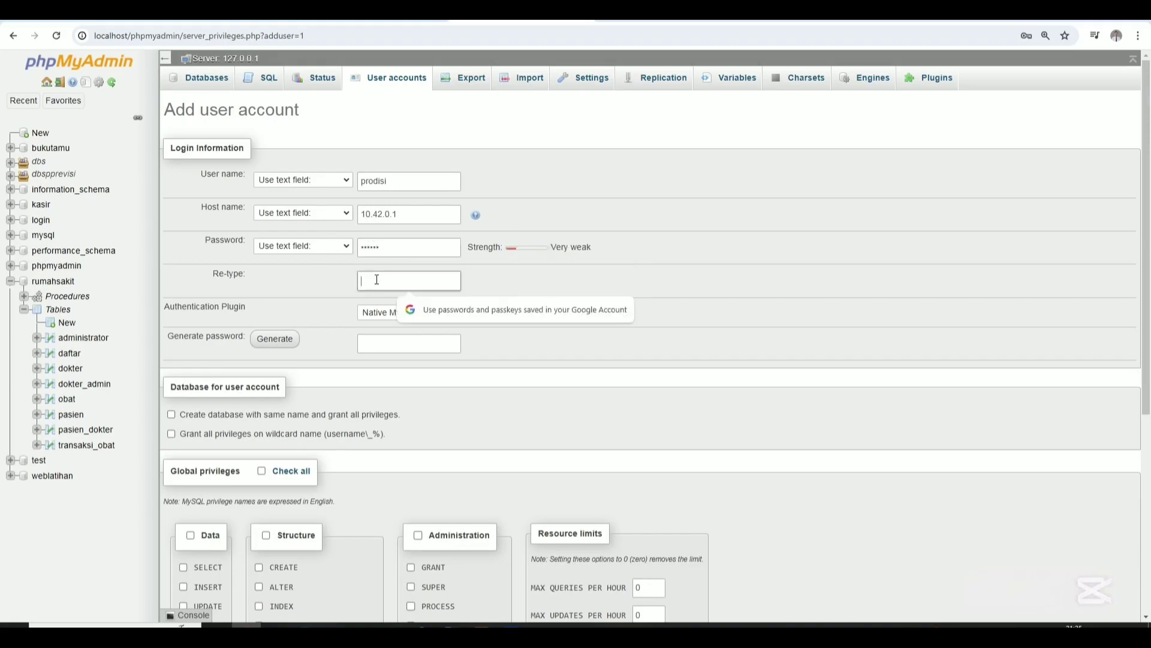
{"action": "type", "text": "•••••"}
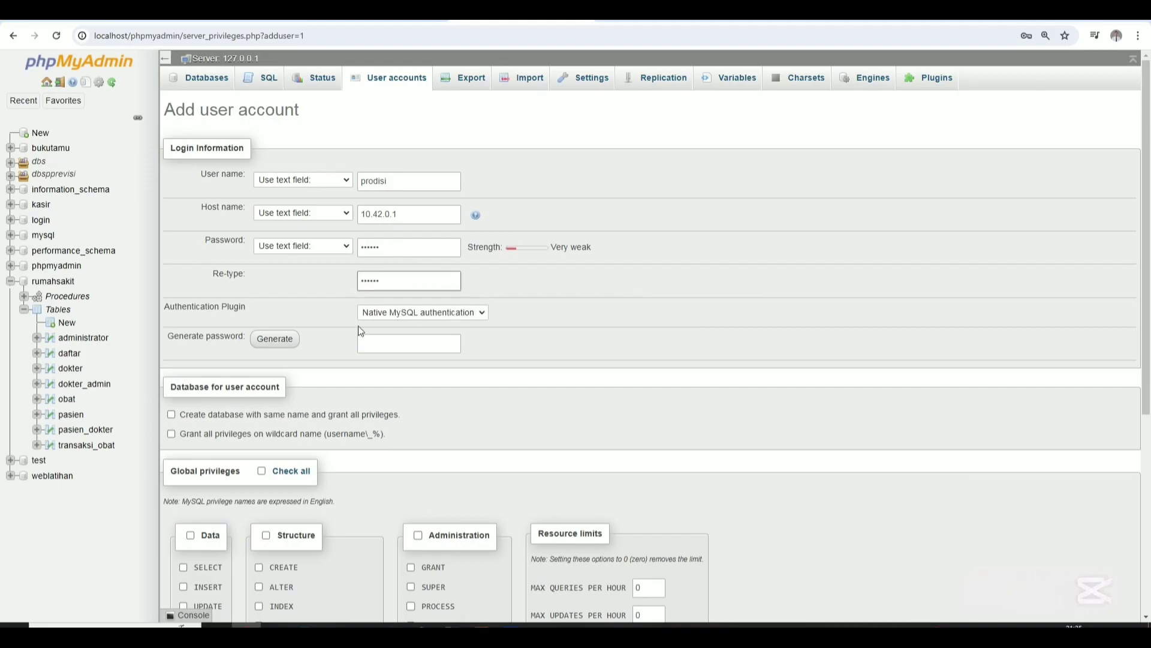
Tick the REPLICATION CLIENT and REPLICATION SLAVE privileges in the global privileges list.
{"action": "left_click", "coordinate": [379, 339]}
{"action": "scroll", "coordinate": [378, 337], "scroll_direction": "down", "scroll_amount": 4}
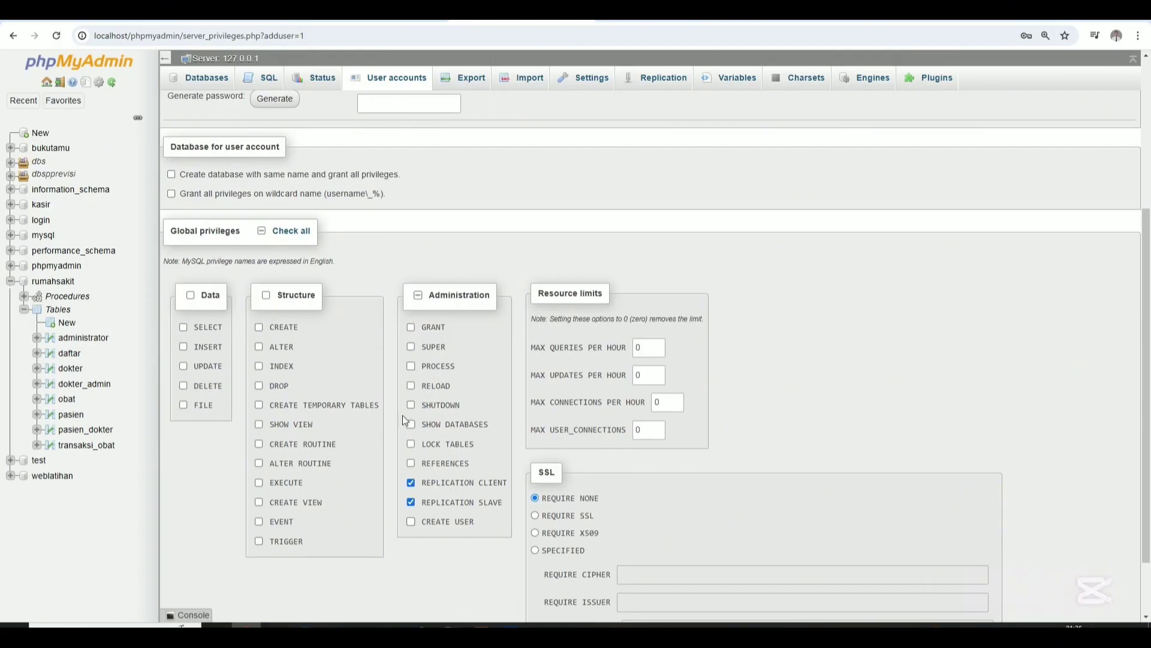
{"action": "scroll", "coordinate": [403, 418], "scroll_direction": "down", "scroll_amount": 1}
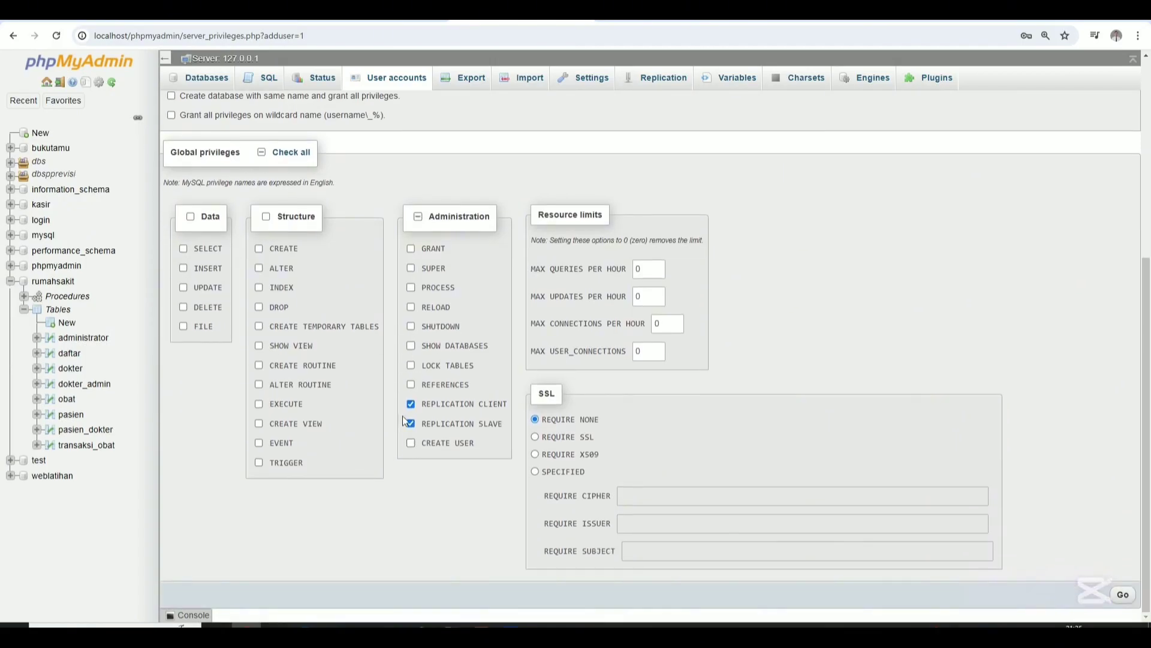
{"action": "scroll", "coordinate": [403, 420], "scroll_direction": "up", "scroll_amount": 2}
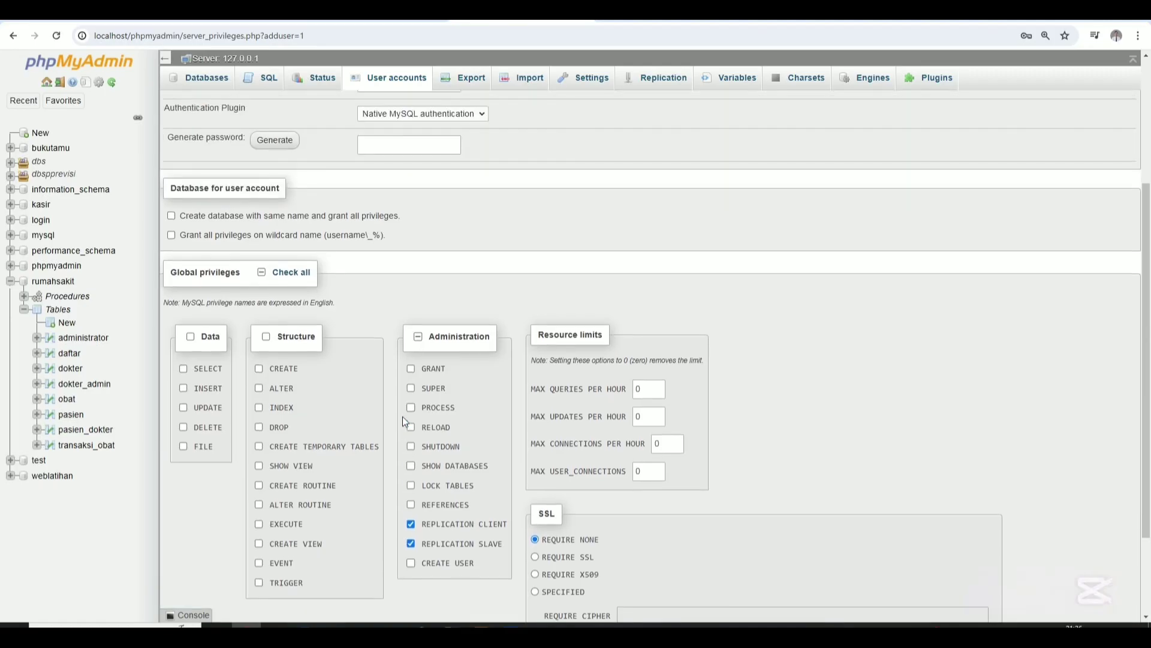
{"action": "scroll", "coordinate": [404, 419], "scroll_direction": "up", "scroll_amount": 3}
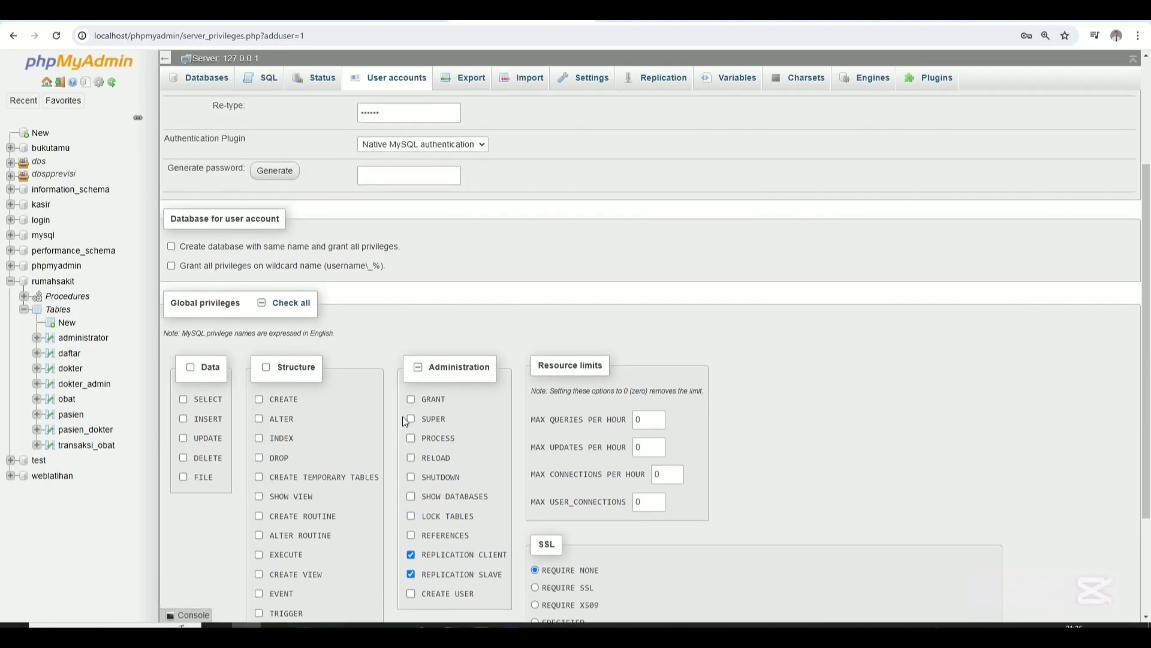
{"action": "scroll", "coordinate": [404, 420], "scroll_direction": "down", "scroll_amount": 4}
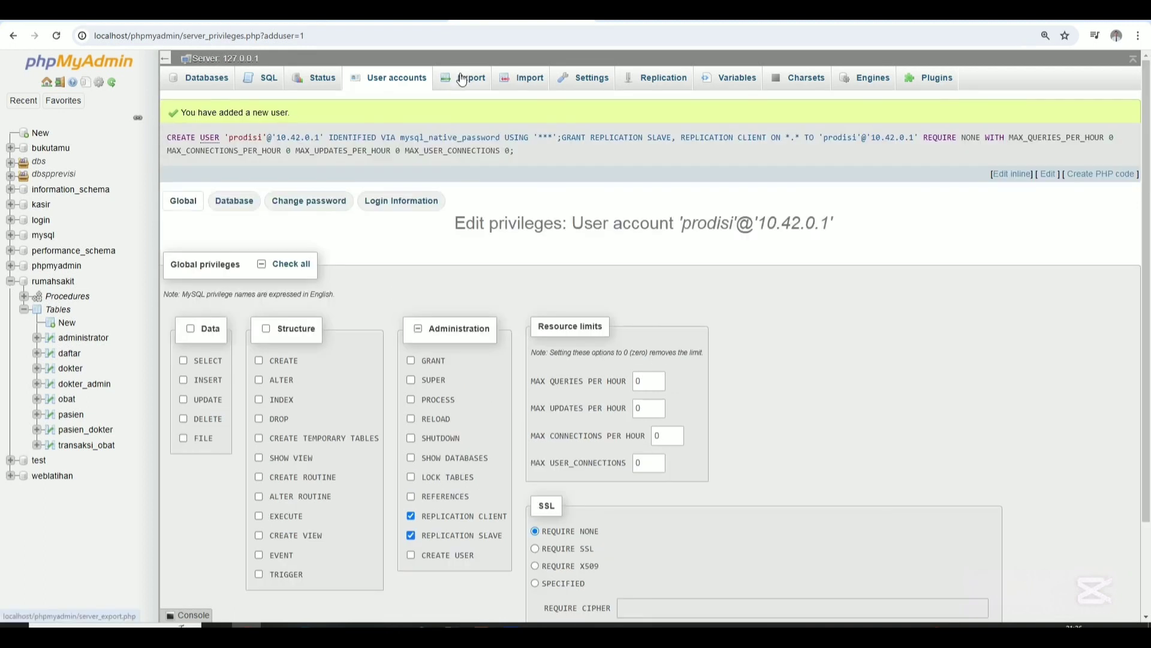
Quick-export rumahsakit in SQL format, downloading rumahsakit (1).sql, and show Chrome's recent downloads.
{"action": "left_click", "coordinate": [58, 284]}
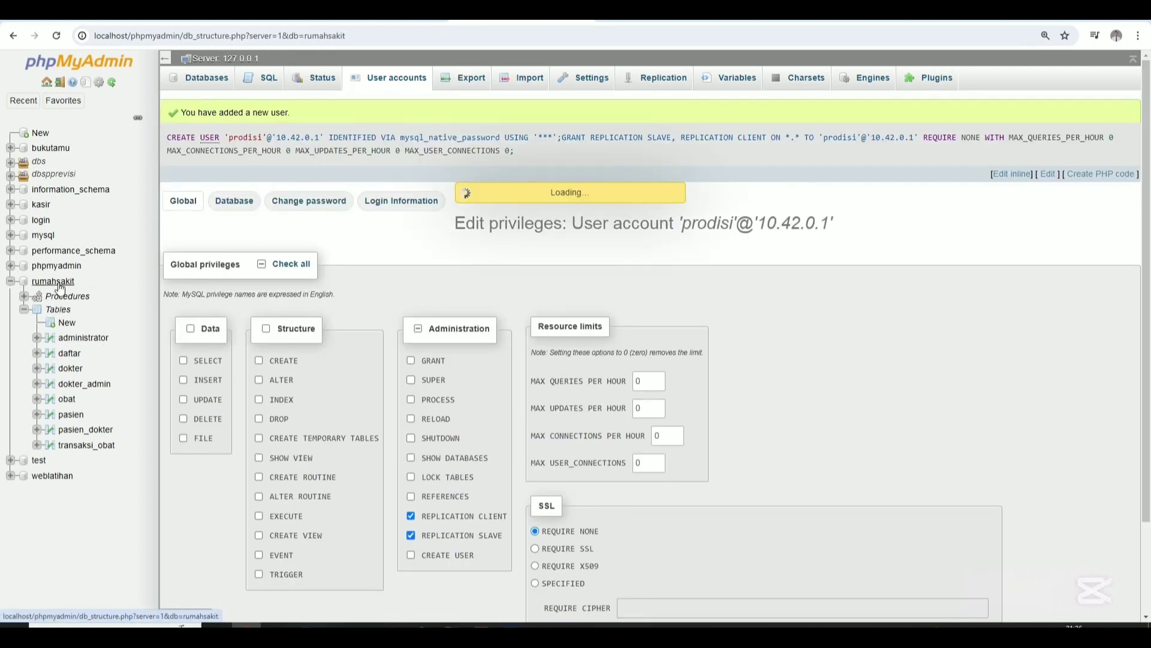
{"action": "left_click", "coordinate": [424, 79]}
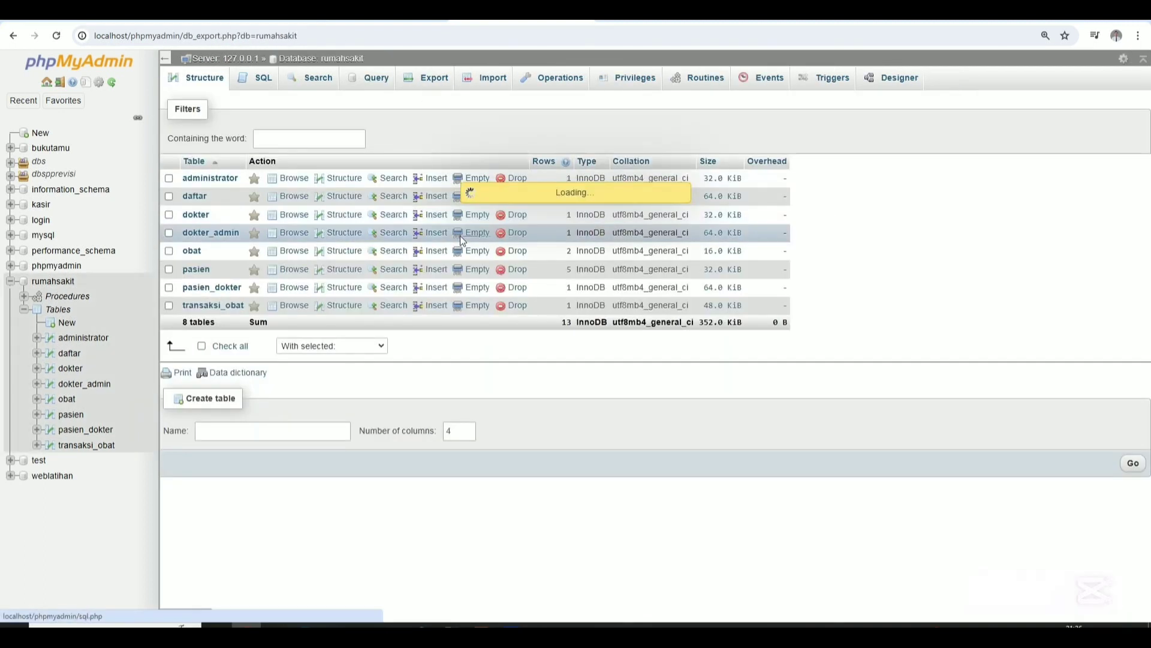
{"action": "left_click", "coordinate": [254, 274]}
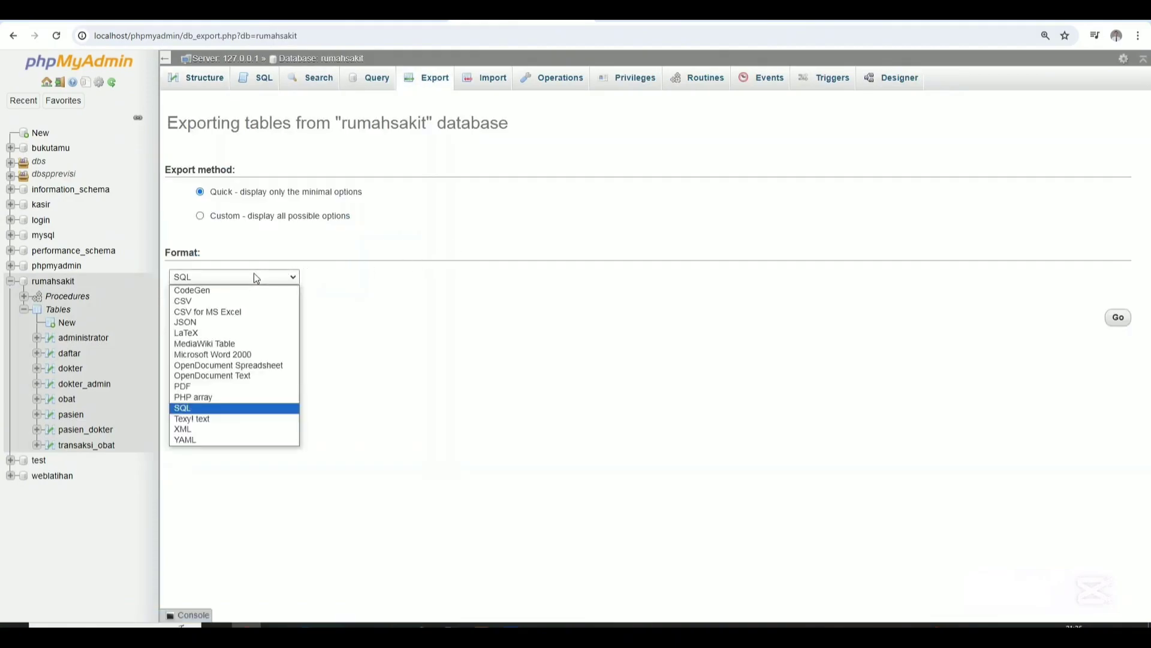
{"action": "left_click", "coordinate": [255, 274]}
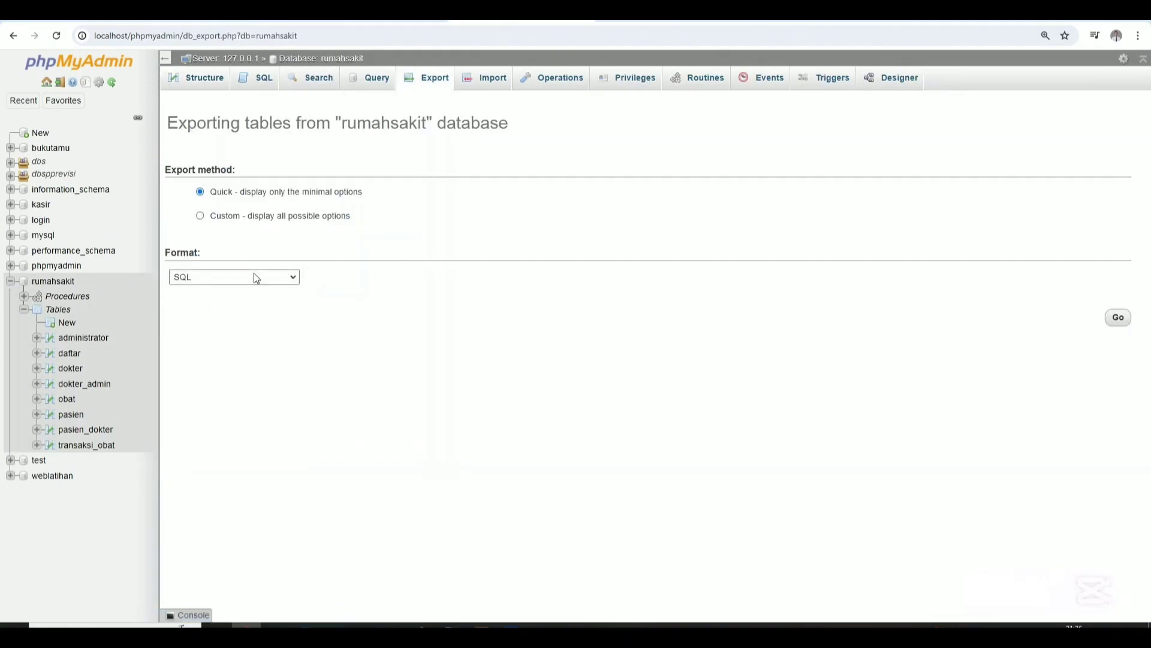
{"action": "left_click", "coordinate": [1119, 320]}
{"action": "mouse_move", "coordinate": [977, 75]}
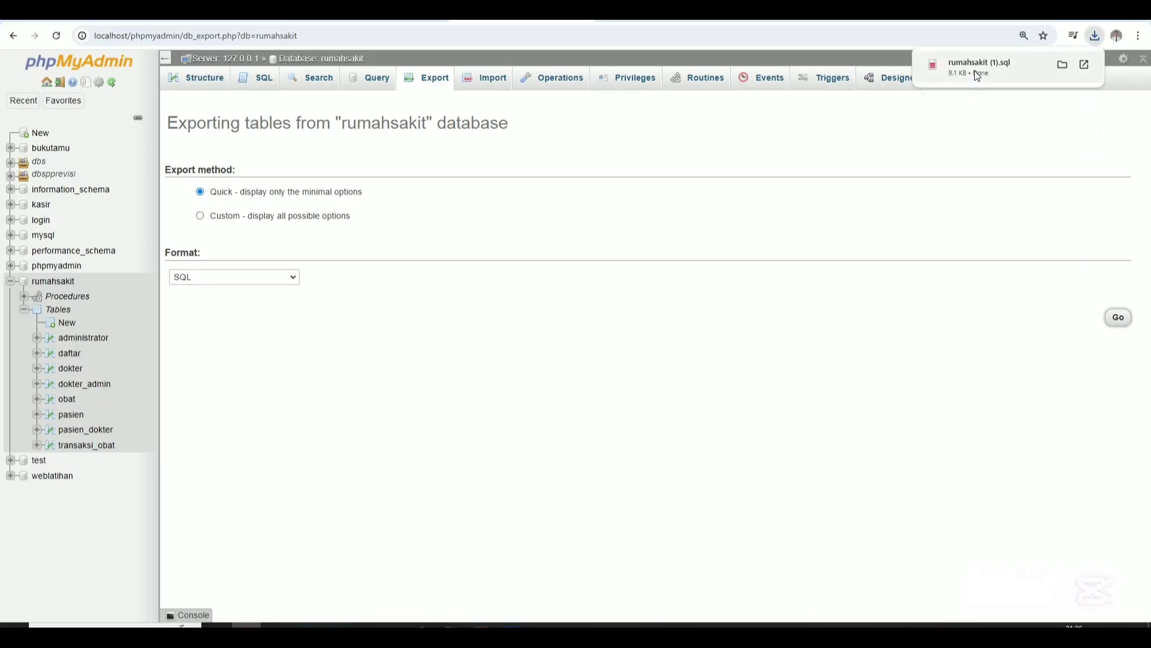
{"action": "left_click", "coordinate": [974, 70]}
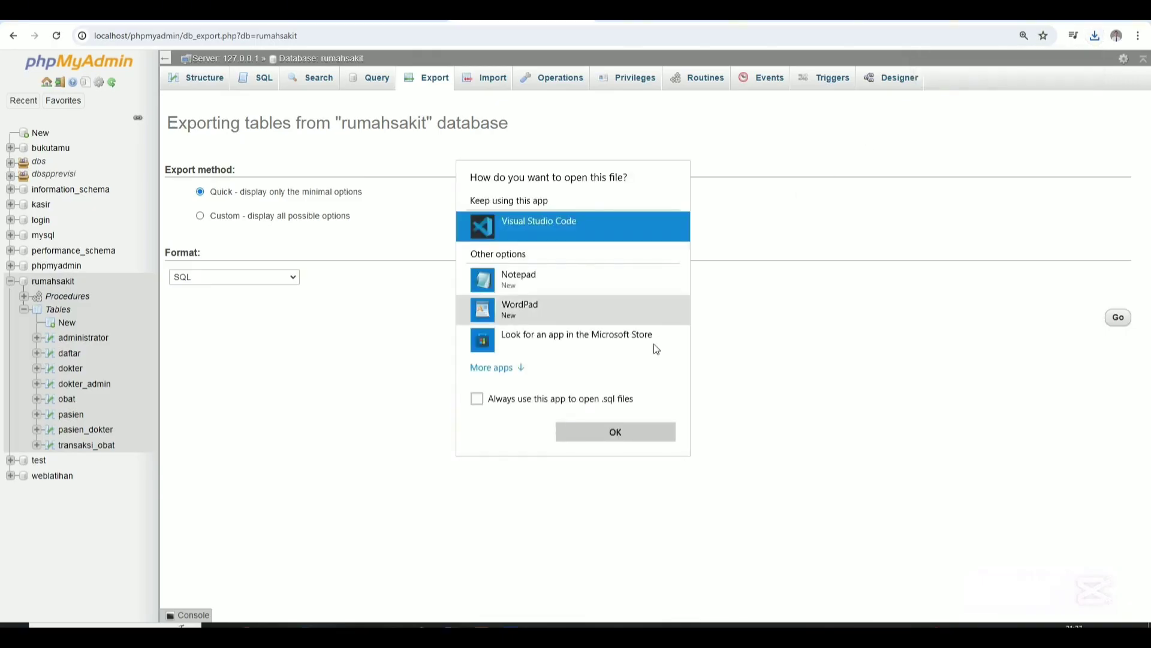
{"action": "left_click", "coordinate": [829, 324]}
{"action": "left_click", "coordinate": [1093, 39]}
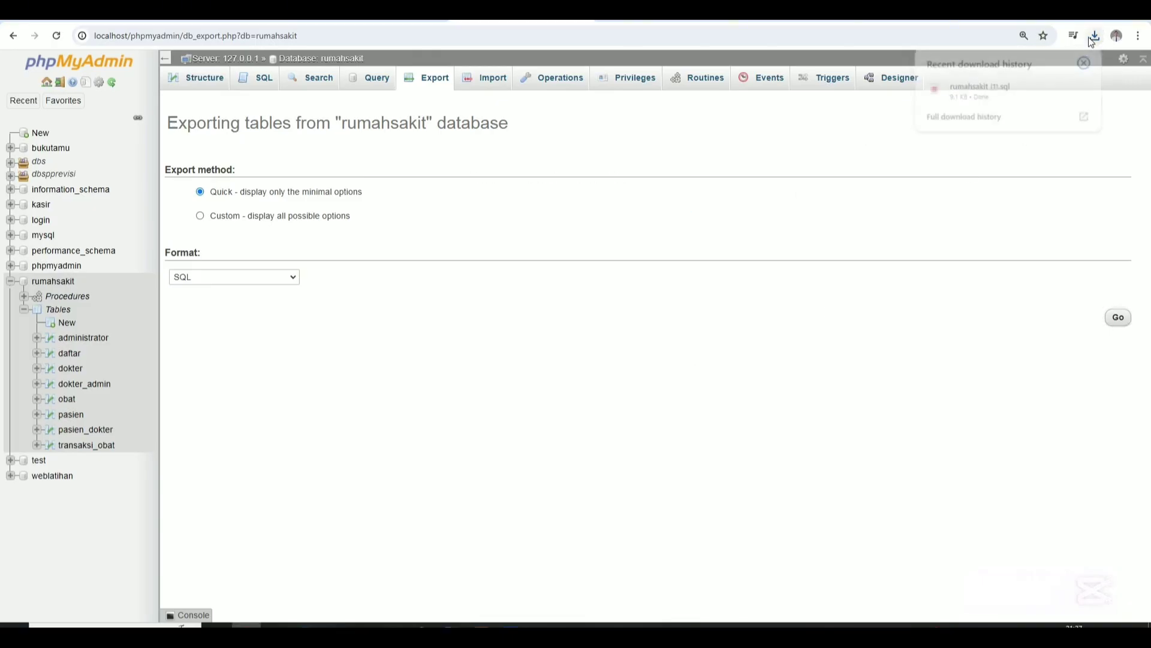
Show rumahsakit (1) in its Downloads folder and paste a copy onto the HAIKAL (E:) drive.
{"action": "left_click", "coordinate": [1062, 89]}
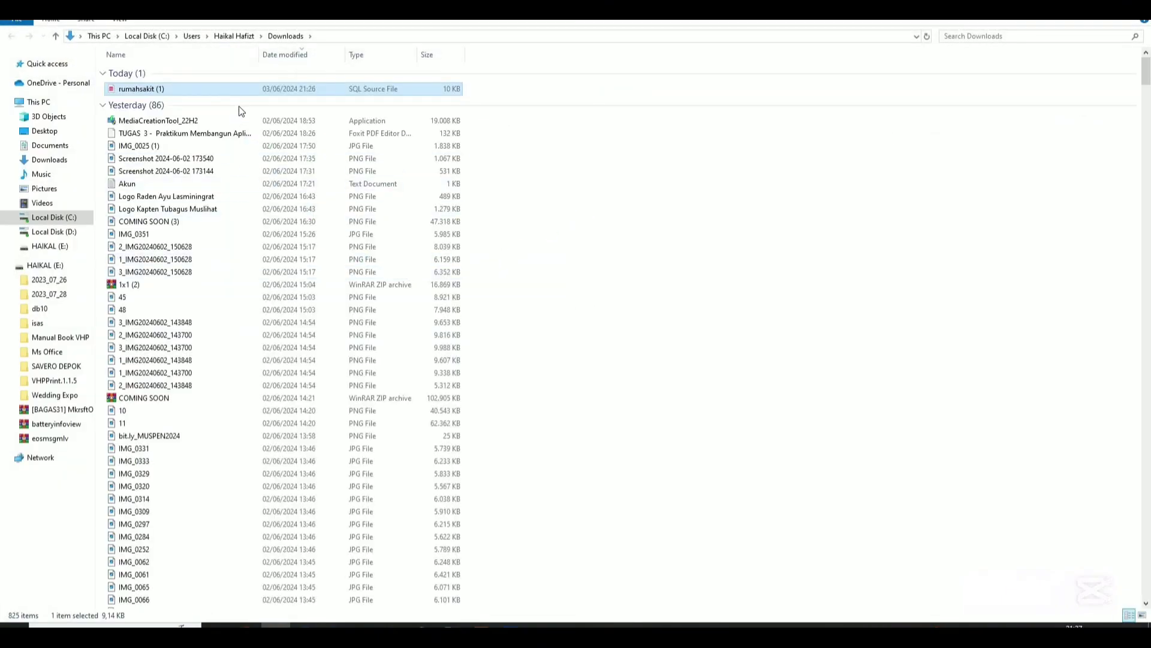
{"action": "scroll", "coordinate": [246, 214], "scroll_direction": "down", "scroll_amount": 3}
{"action": "scroll", "coordinate": [247, 228], "scroll_direction": "down", "scroll_amount": 20}
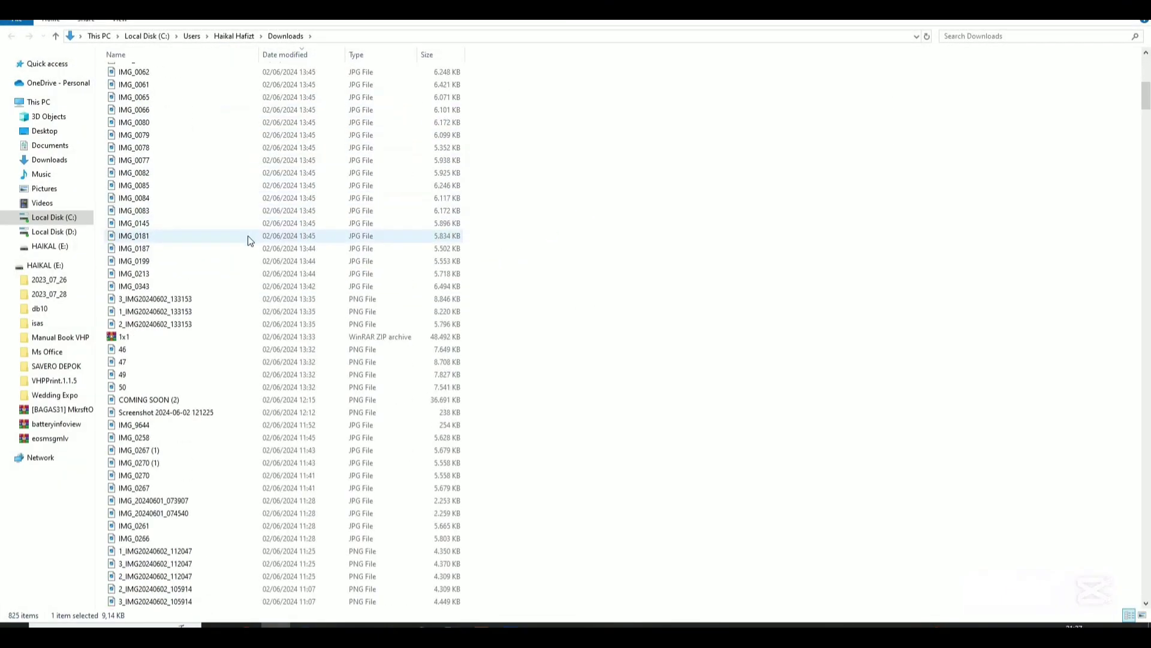
{"action": "scroll", "coordinate": [248, 244], "scroll_direction": "down", "scroll_amount": 5}
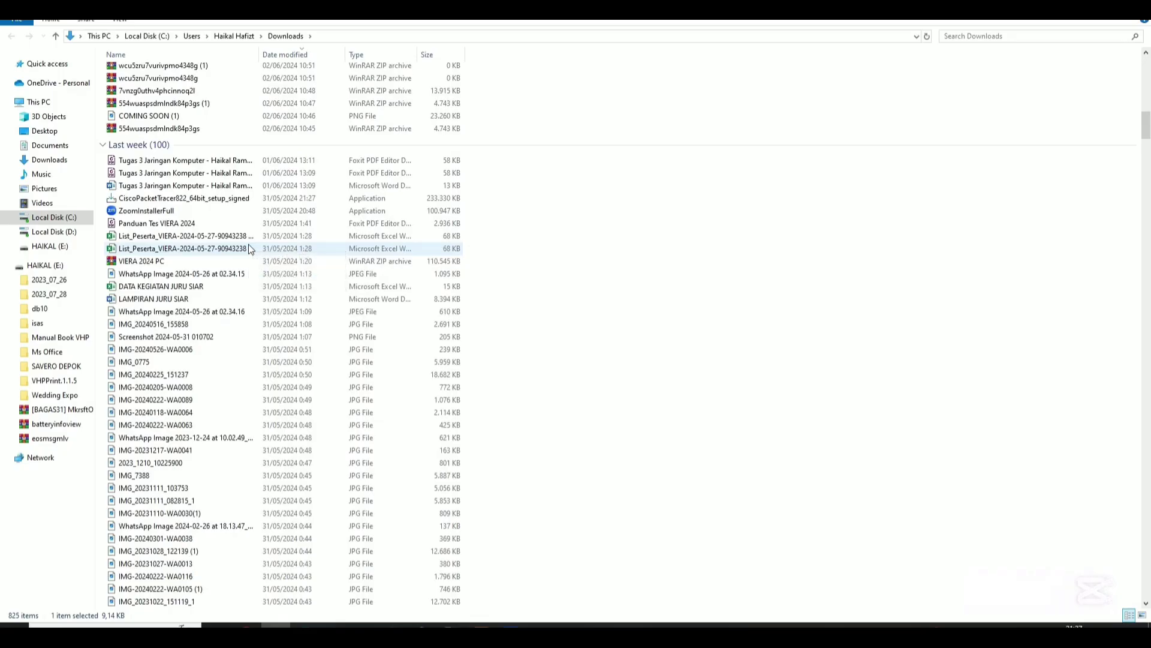
{"action": "scroll", "coordinate": [243, 228], "scroll_direction": "up", "scroll_amount": 14}
{"action": "scroll", "coordinate": [203, 103], "scroll_direction": "up", "scroll_amount": 15}
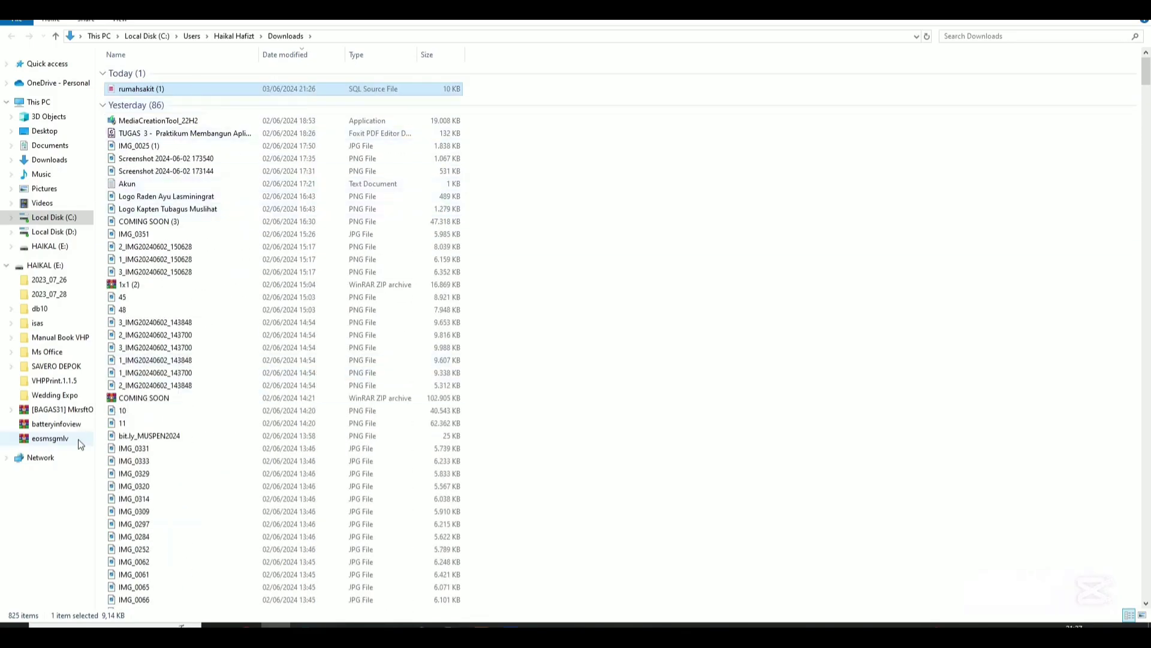
{"action": "left_click", "coordinate": [46, 267]}
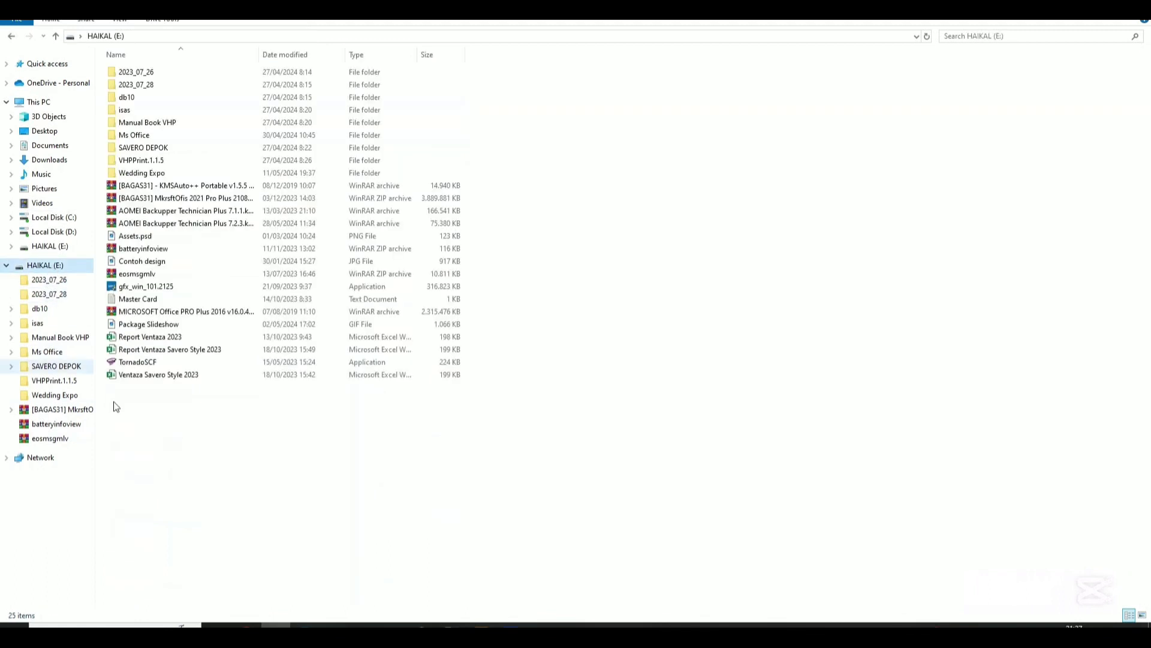
{"action": "right_click", "coordinate": [152, 464]}
{"action": "left_click", "coordinate": [42, 373]}
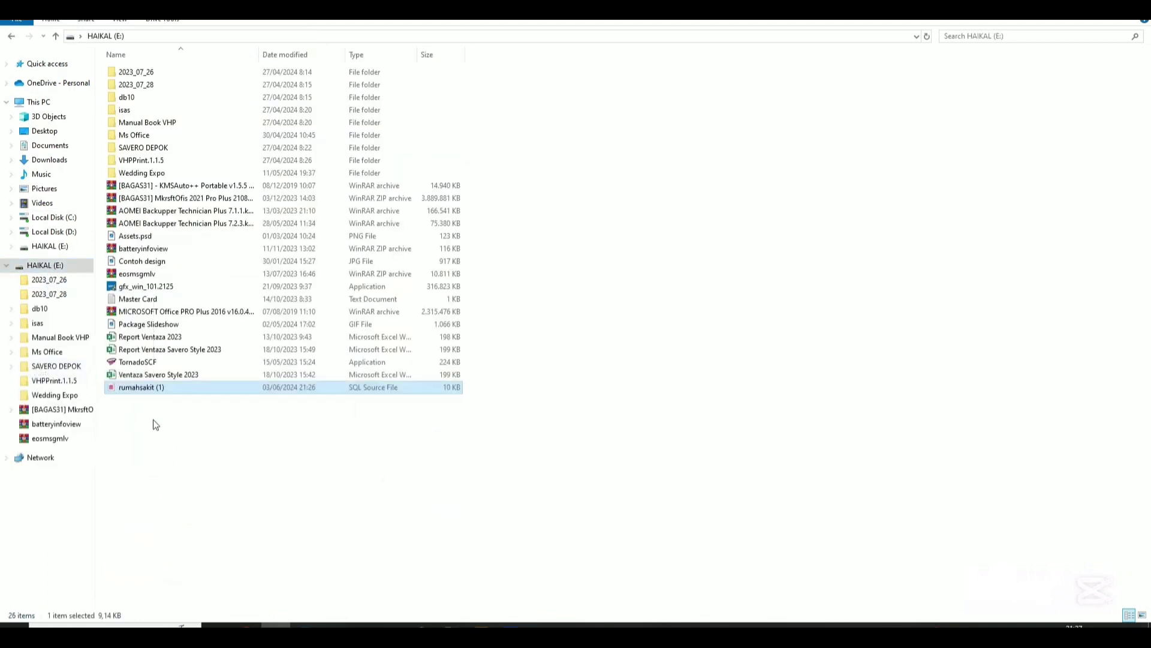
Start renaming the pasted file from rumahsakit (1) to rumahsakit.
{"action": "right_click", "coordinate": [187, 387]}
{"action": "left_click", "coordinate": [98, 366]}
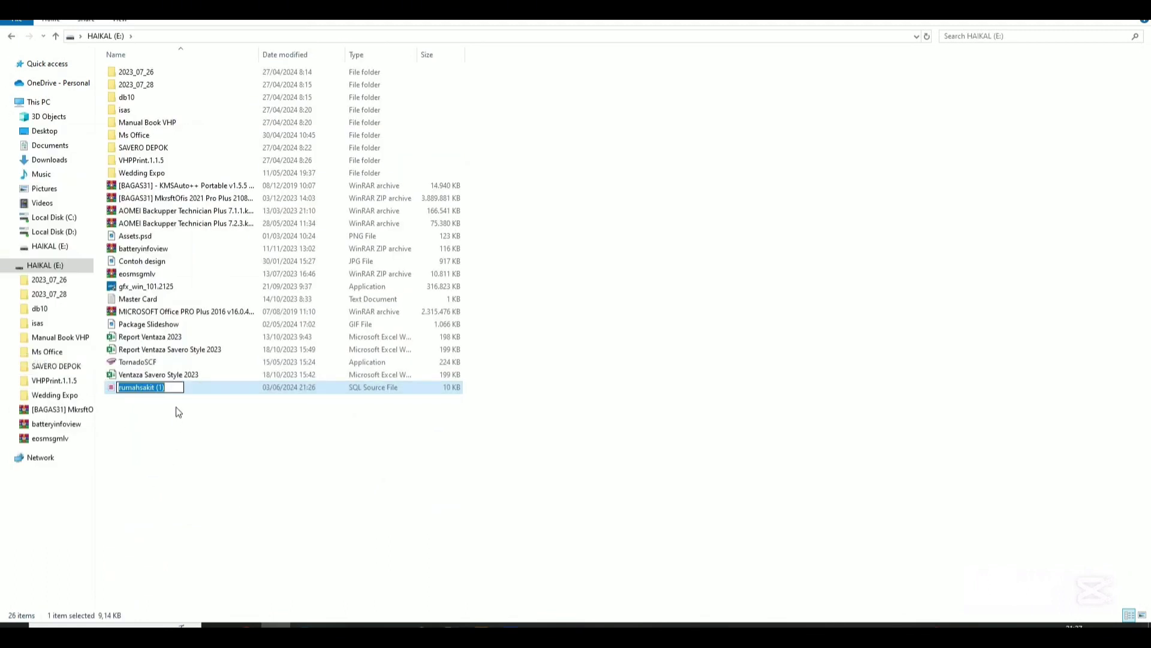
{"action": "left_click", "coordinate": [162, 388]}
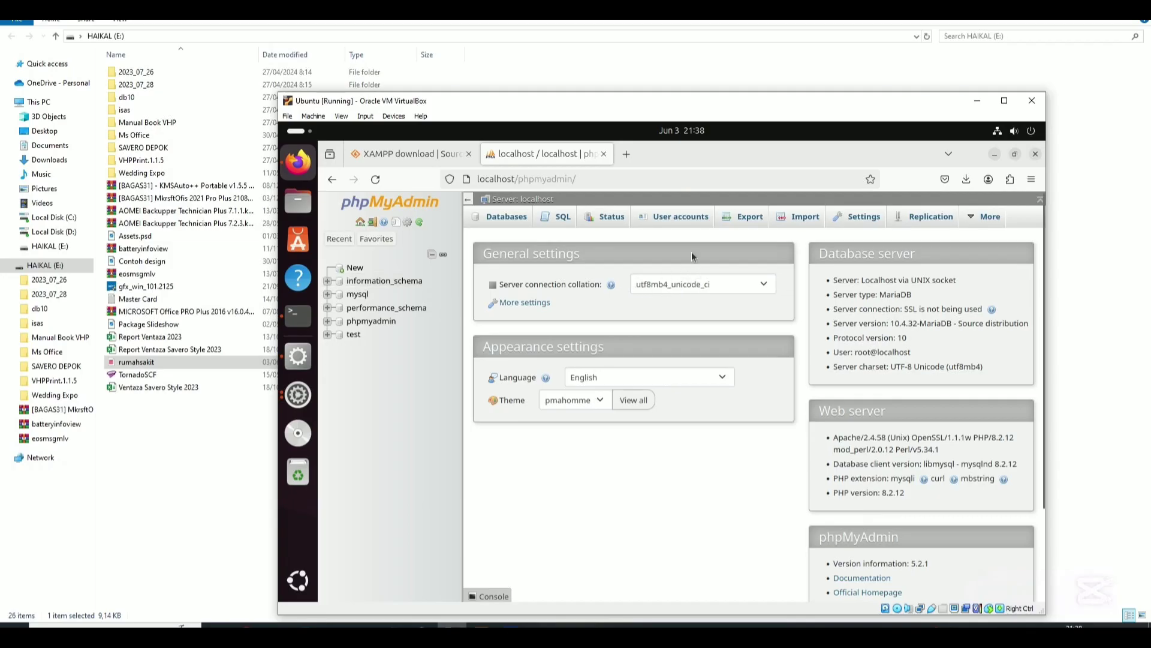
Check the Ubuntu VM's Wired IPv4 address 10.0.2.15, then return to Chrome on the host.
{"action": "left_click", "coordinate": [996, 135]}
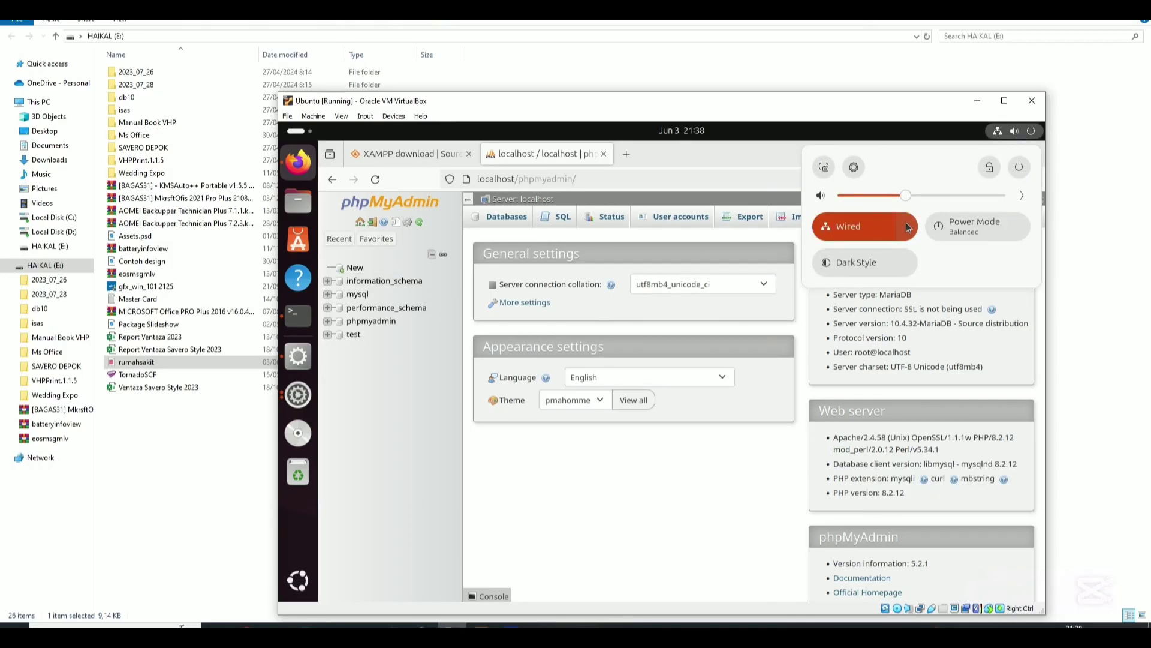
{"action": "left_click", "coordinate": [853, 168]}
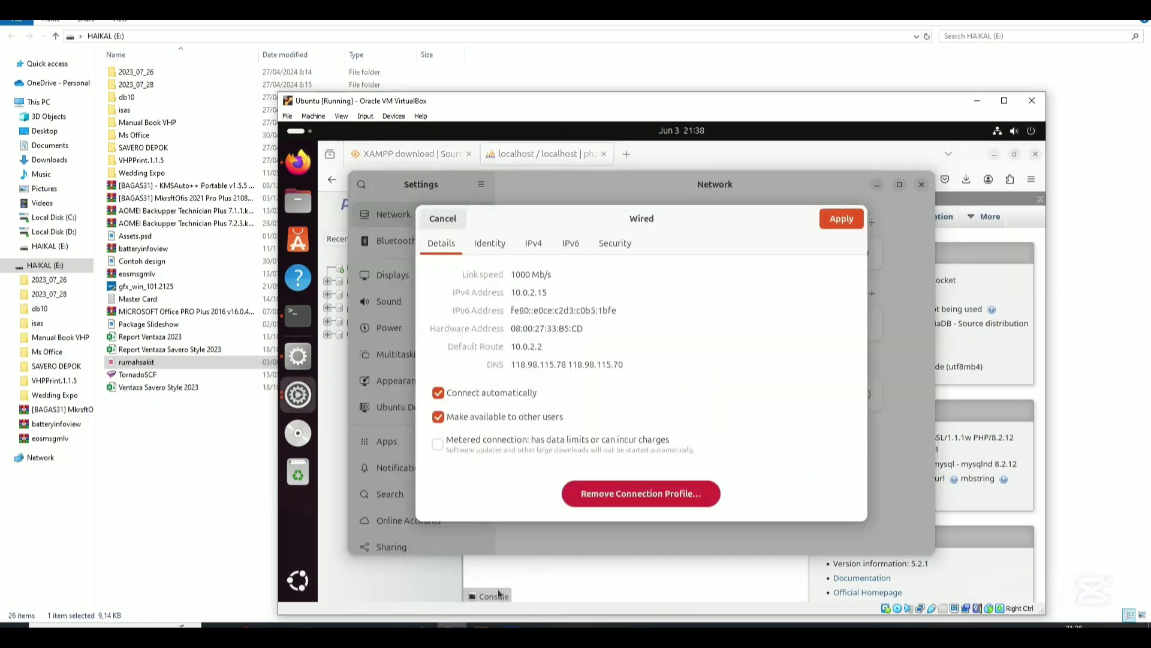
{"action": "mouse_move", "coordinate": [453, 625]}
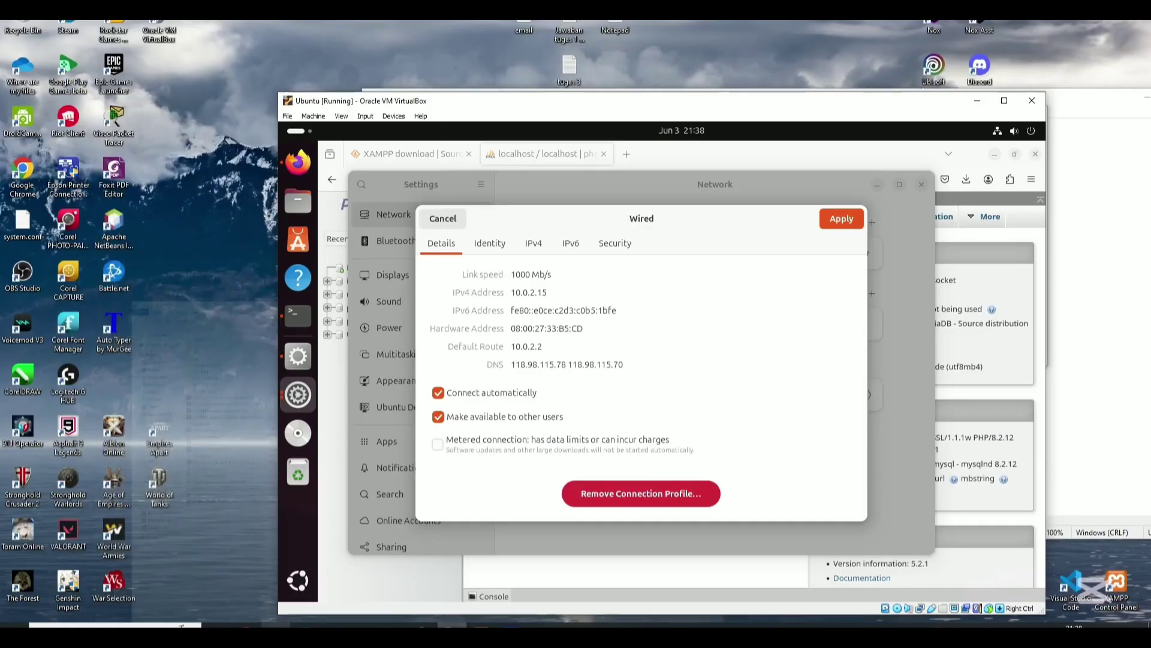
{"action": "left_click", "coordinate": [247, 626]}
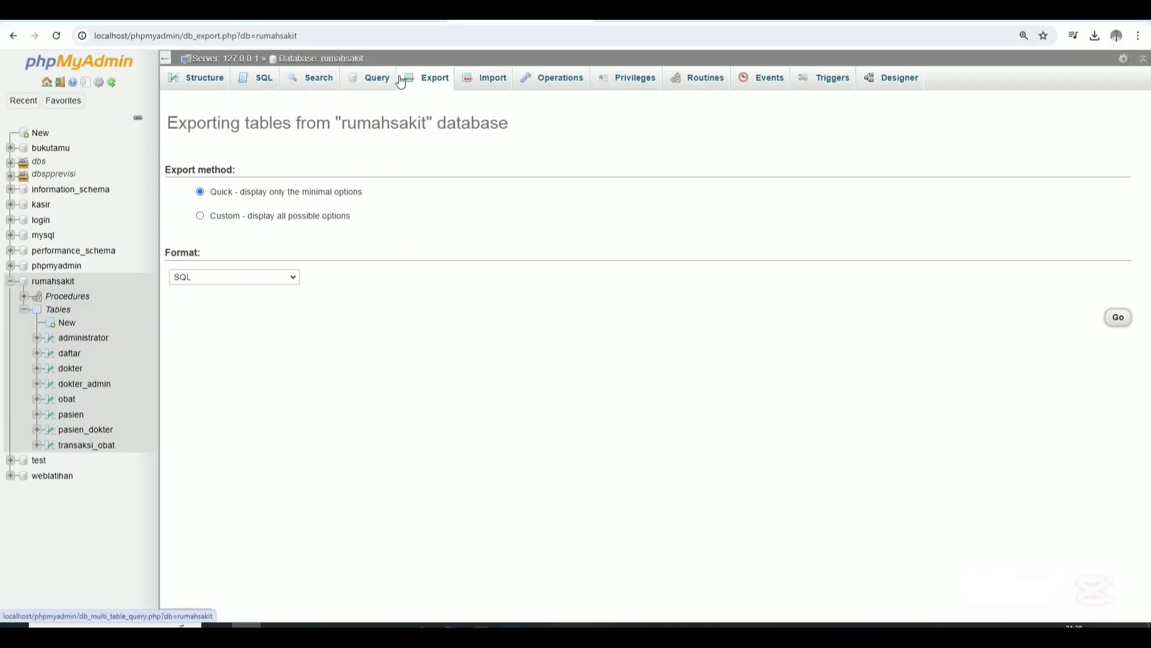
Go from the server home page to User accounts, review the prodisi account's privileges, and return to the overview.
{"action": "left_click", "coordinate": [47, 82]}
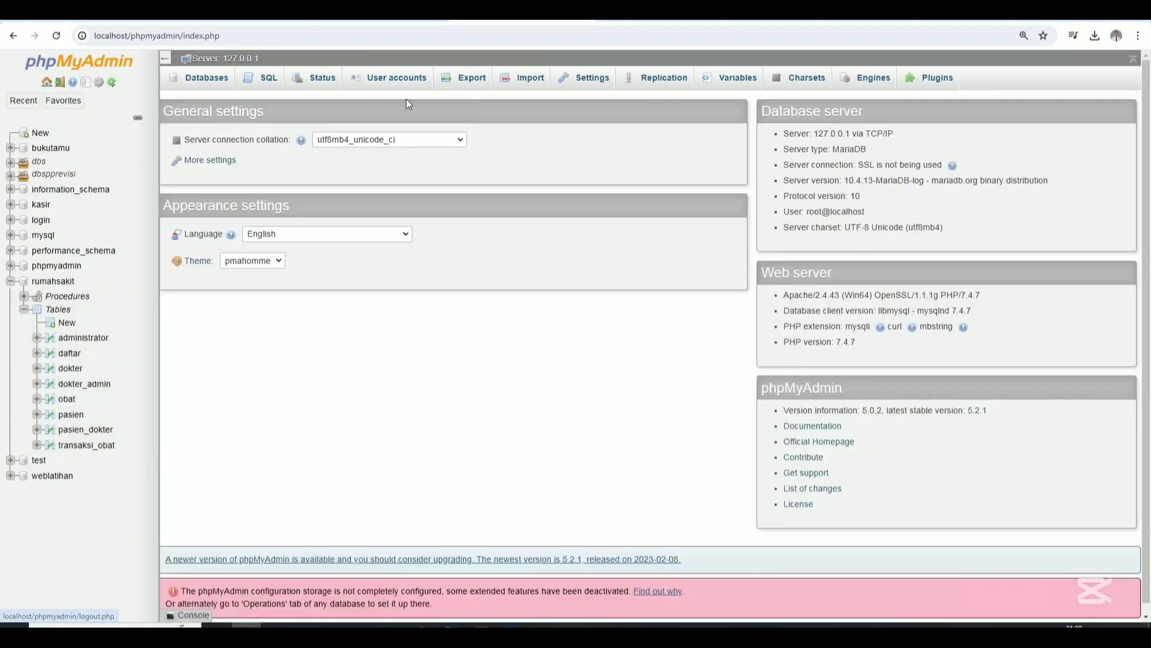
{"action": "left_click", "coordinate": [384, 78]}
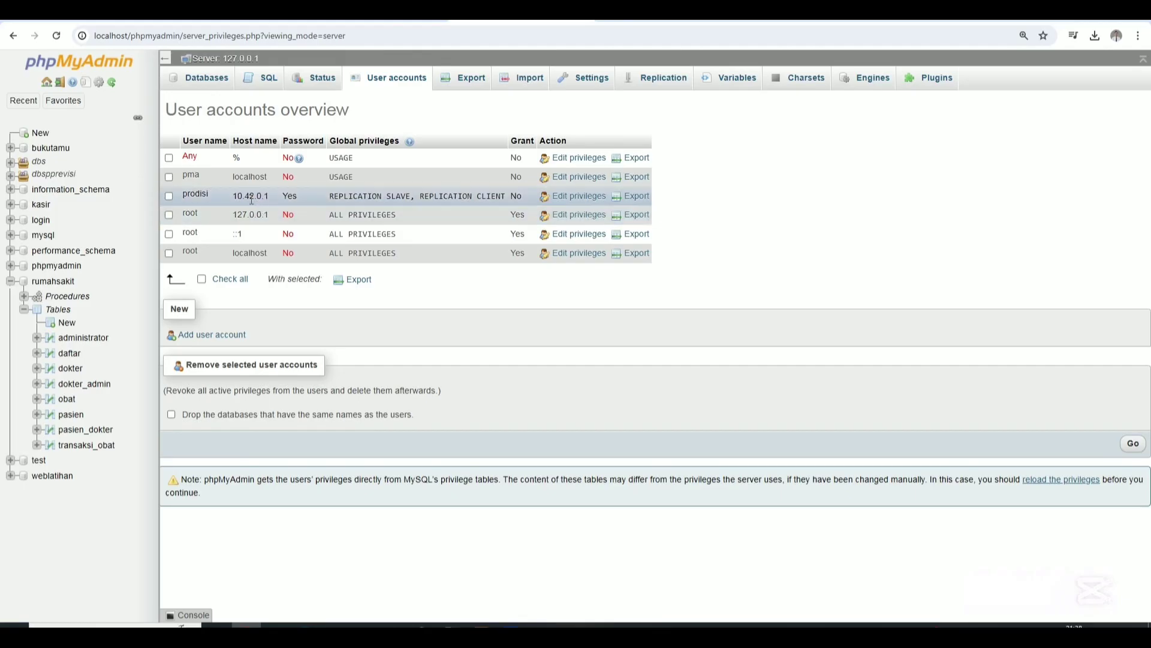
{"action": "left_click", "coordinate": [573, 197]}
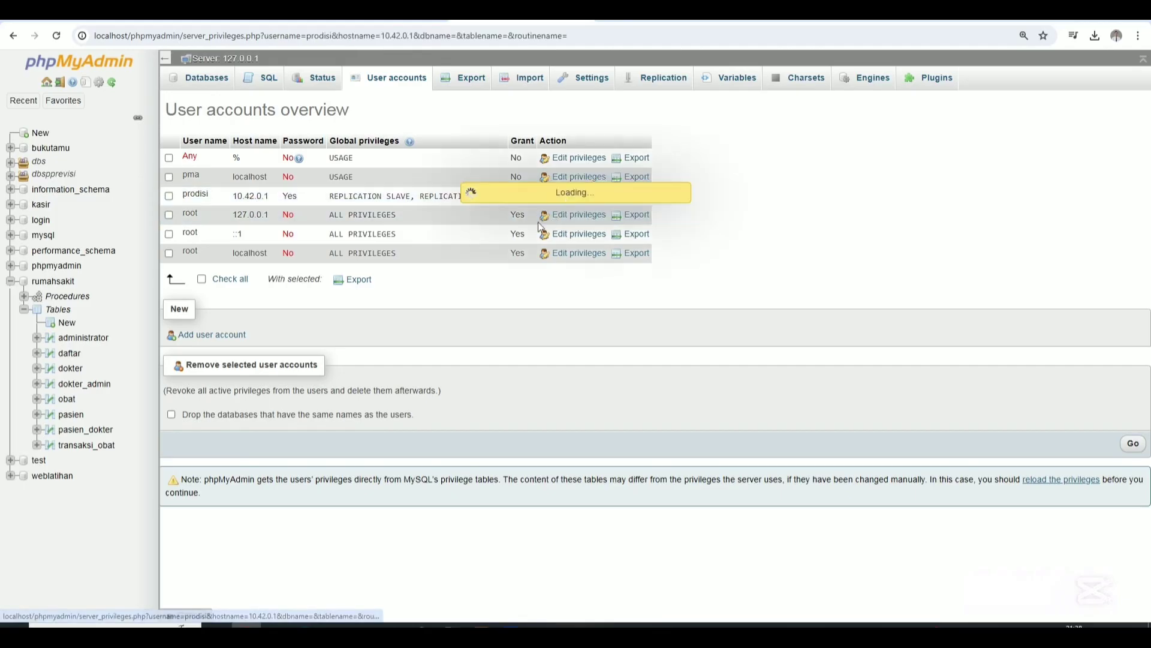
{"action": "scroll", "coordinate": [380, 252], "scroll_direction": "down", "scroll_amount": 1}
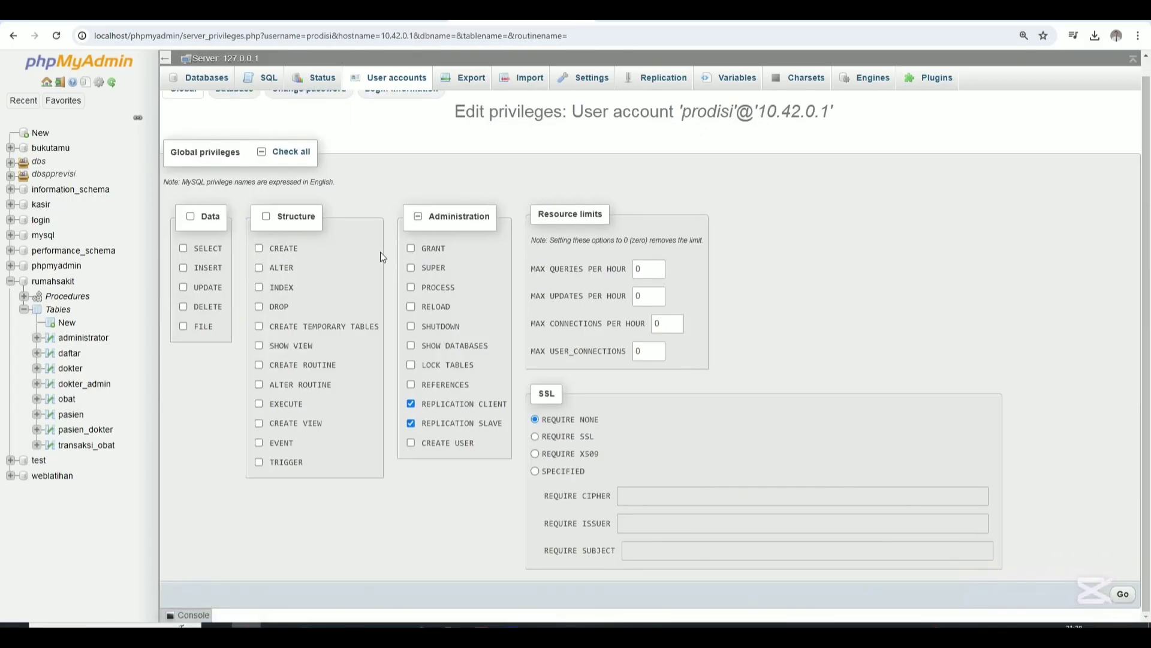
{"action": "scroll", "coordinate": [363, 254], "scroll_direction": "up", "scroll_amount": 1}
{"action": "left_click", "coordinate": [13, 36]}
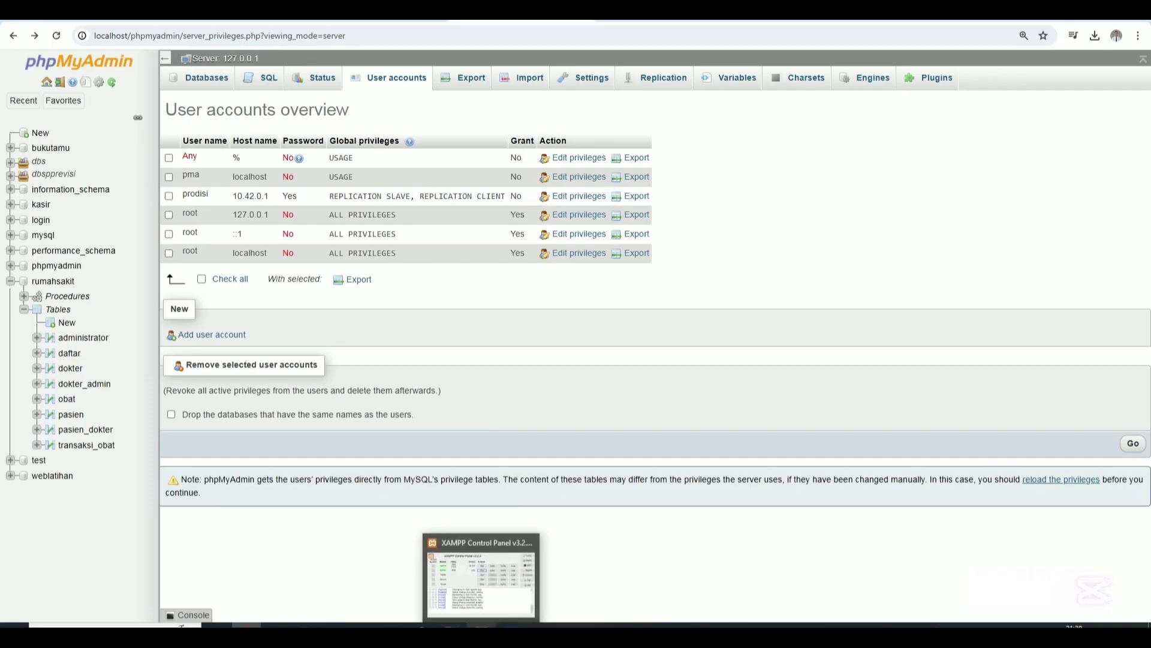
{"action": "left_click", "coordinate": [482, 626]}
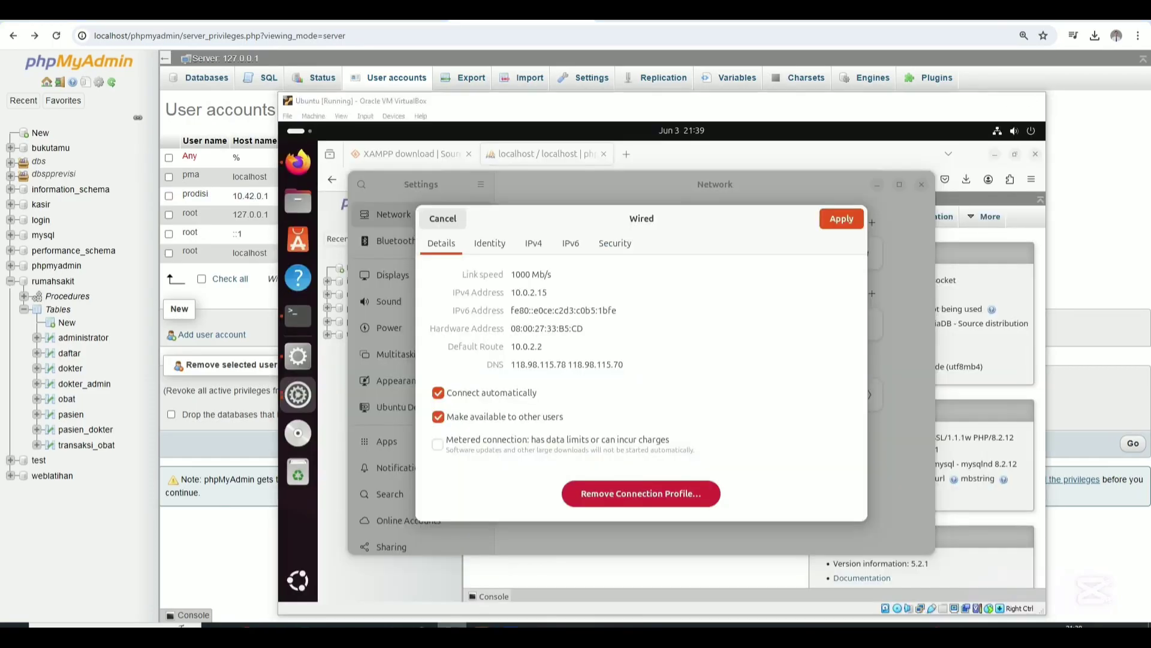
{"action": "left_click", "coordinate": [483, 625]}
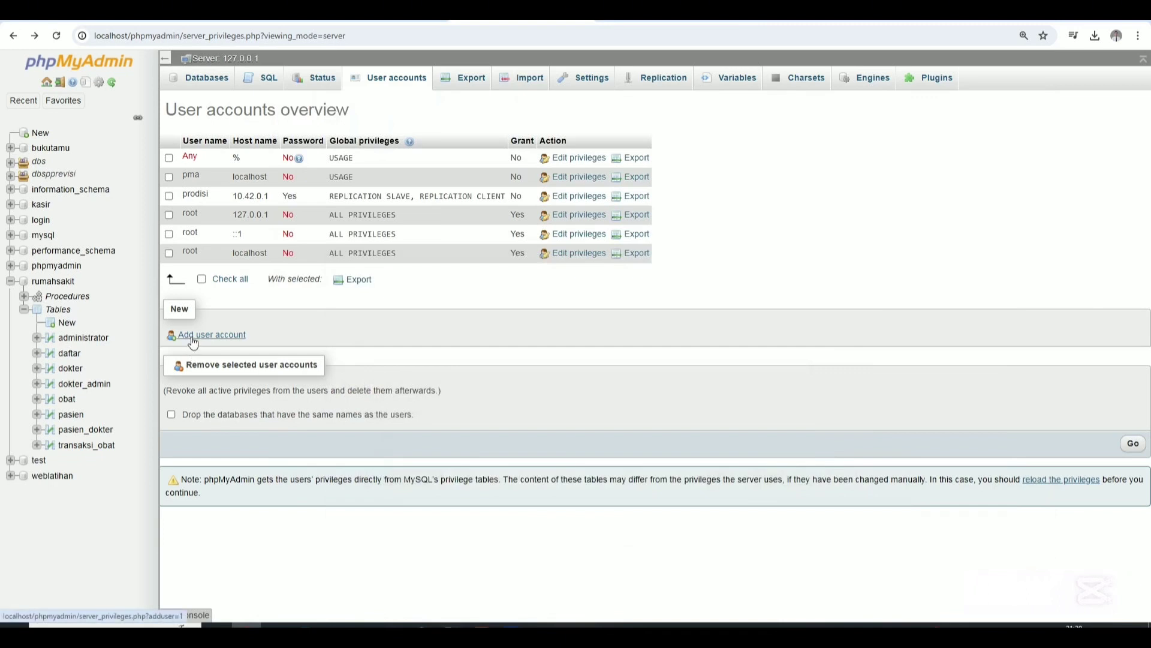
Start a new user account and set its host to 10.0.2.15, the VM's IP address.
{"action": "left_click", "coordinate": [192, 337]}
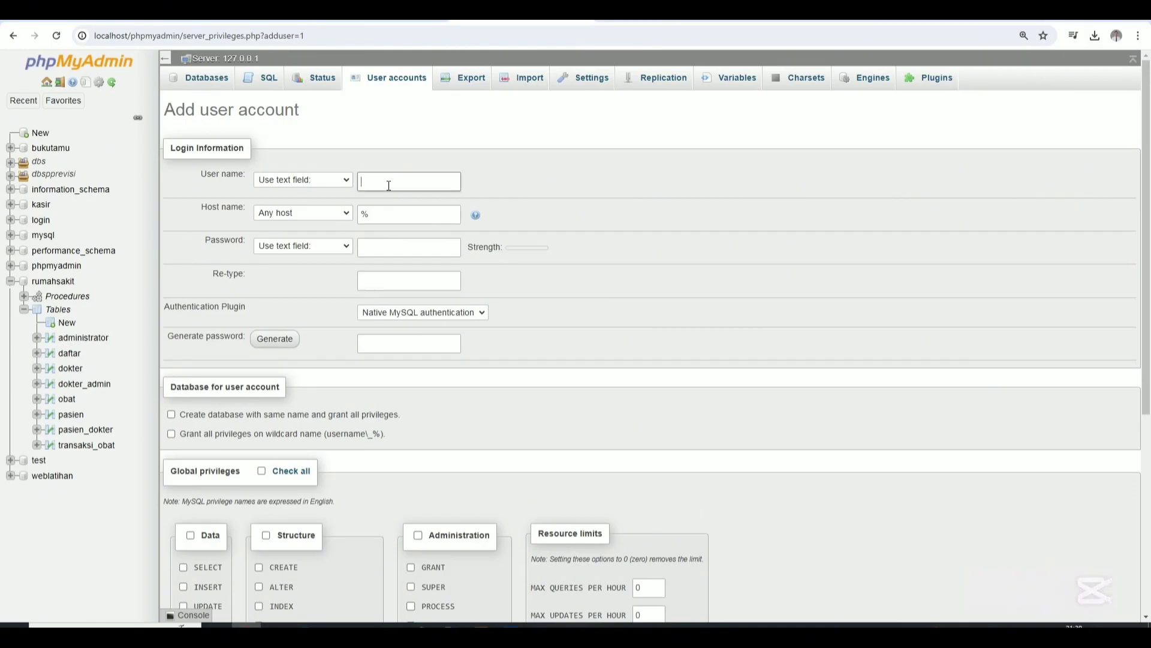
{"action": "left_click", "coordinate": [370, 214]}
{"action": "double_click", "coordinate": [364, 215]}
{"action": "left_click", "coordinate": [511, 626]}
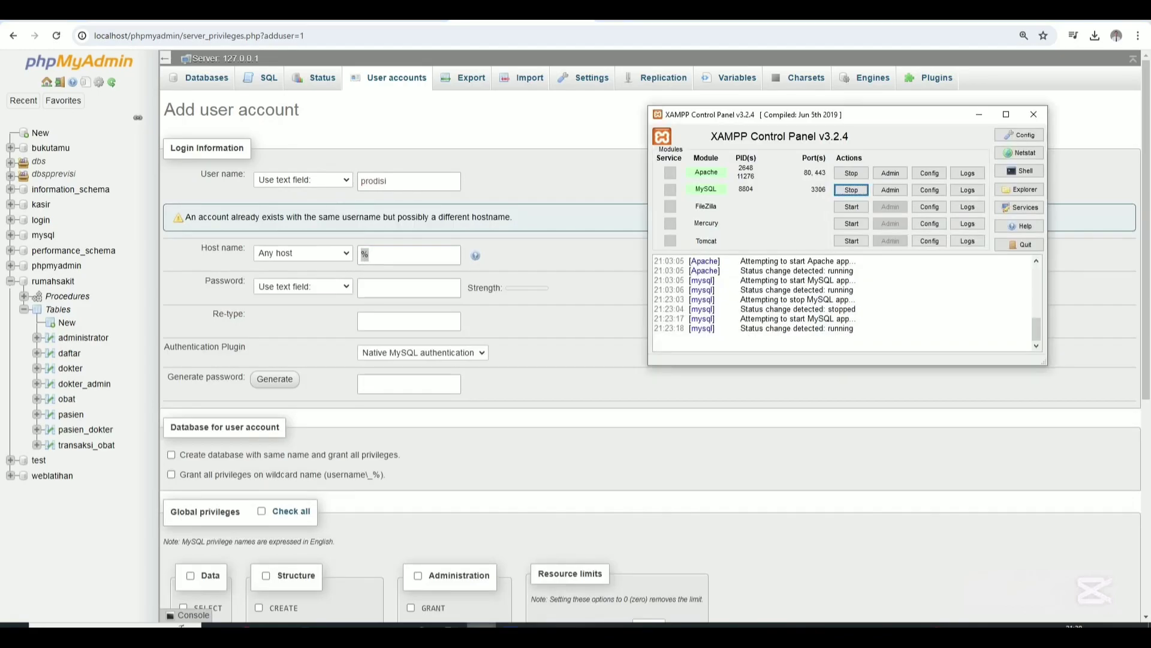
{"action": "left_click", "coordinate": [482, 625]}
{"action": "left_click", "coordinate": [452, 626]}
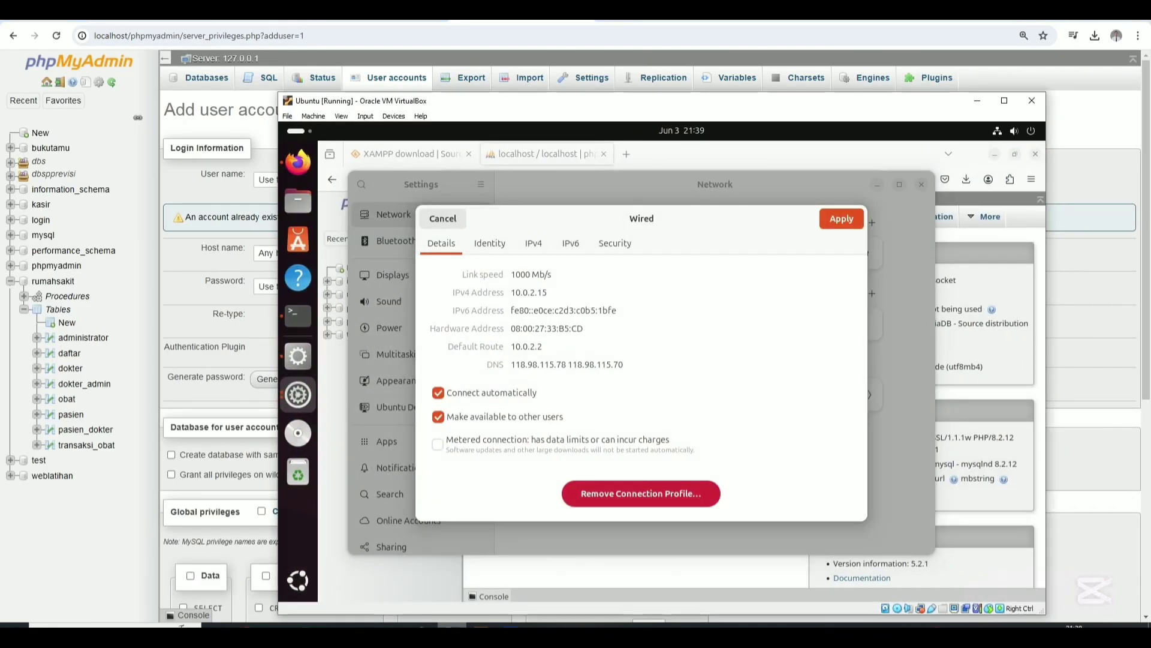
{"action": "left_click", "coordinate": [453, 625]}
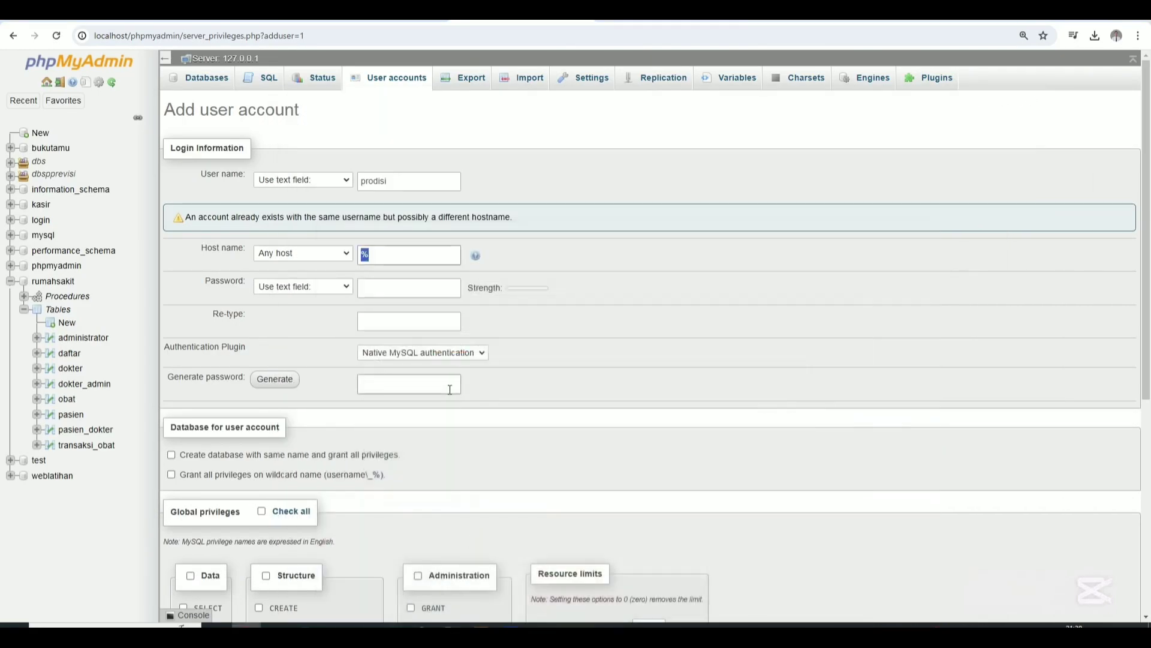
{"action": "type", "text": "10.0.2.15"}
Enter and confirm the account password, then create the prodisi user.
{"action": "left_click", "coordinate": [426, 296]}
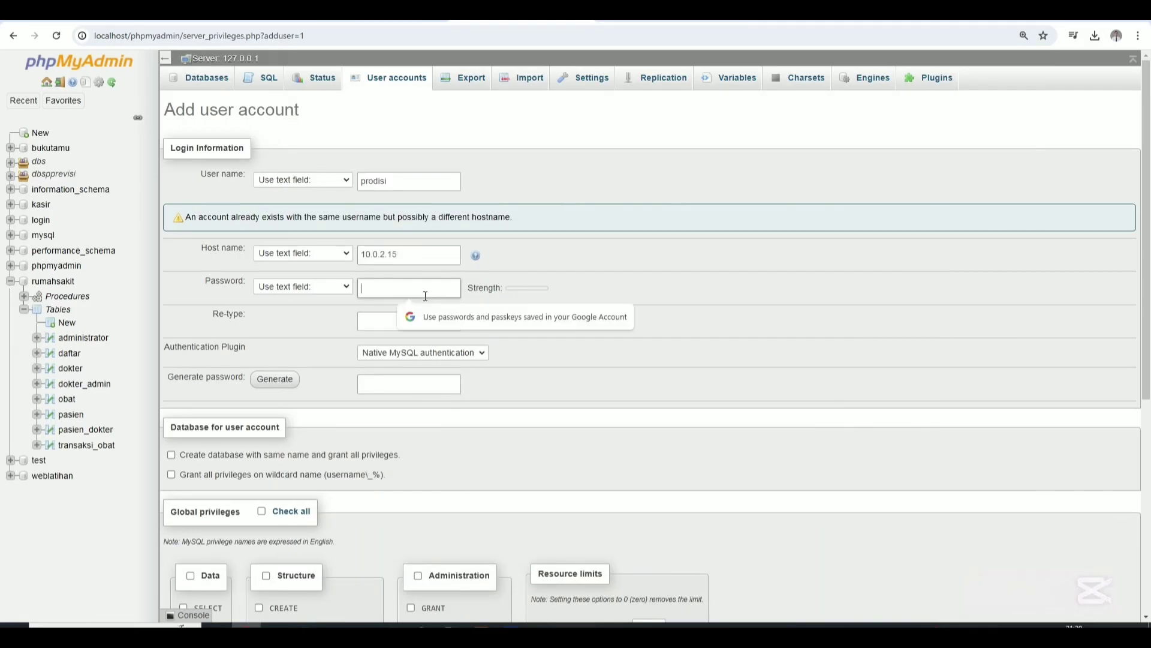
{"action": "type", "text": "12345"}
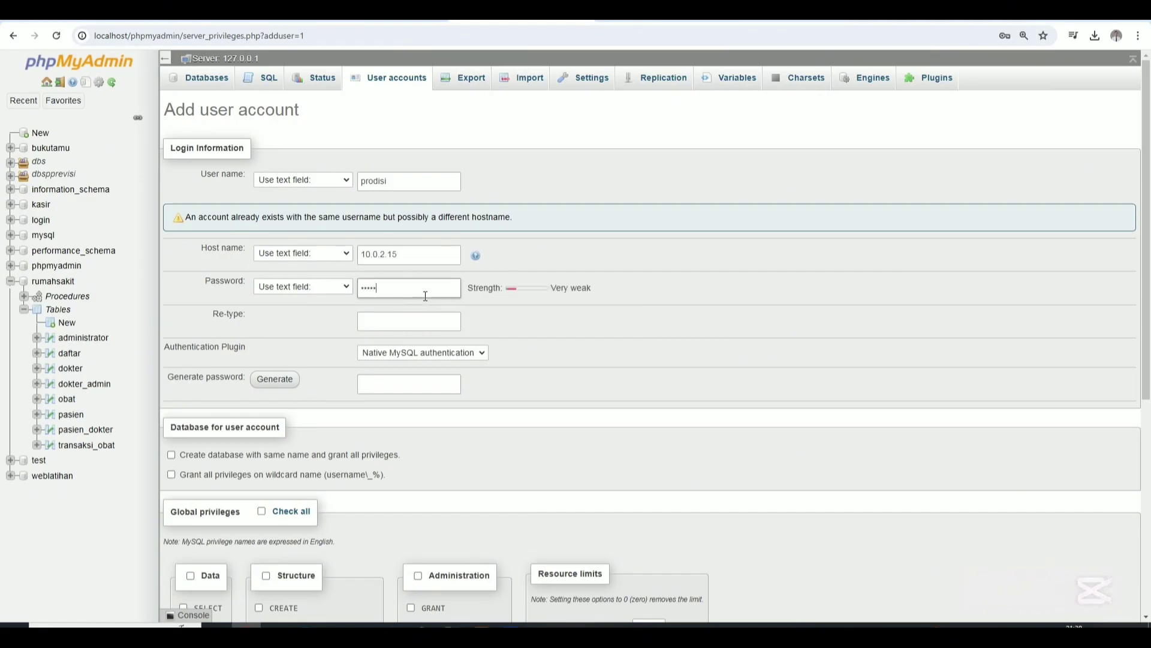
{"action": "left_click", "coordinate": [422, 327]}
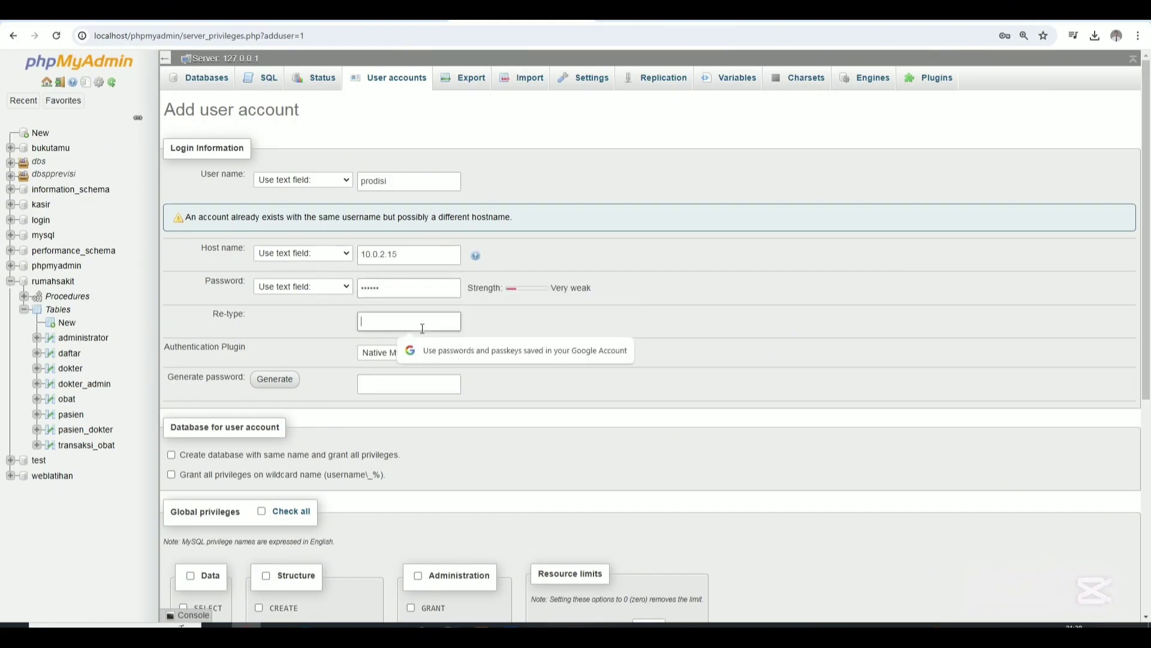
{"action": "type", "text": "1"}
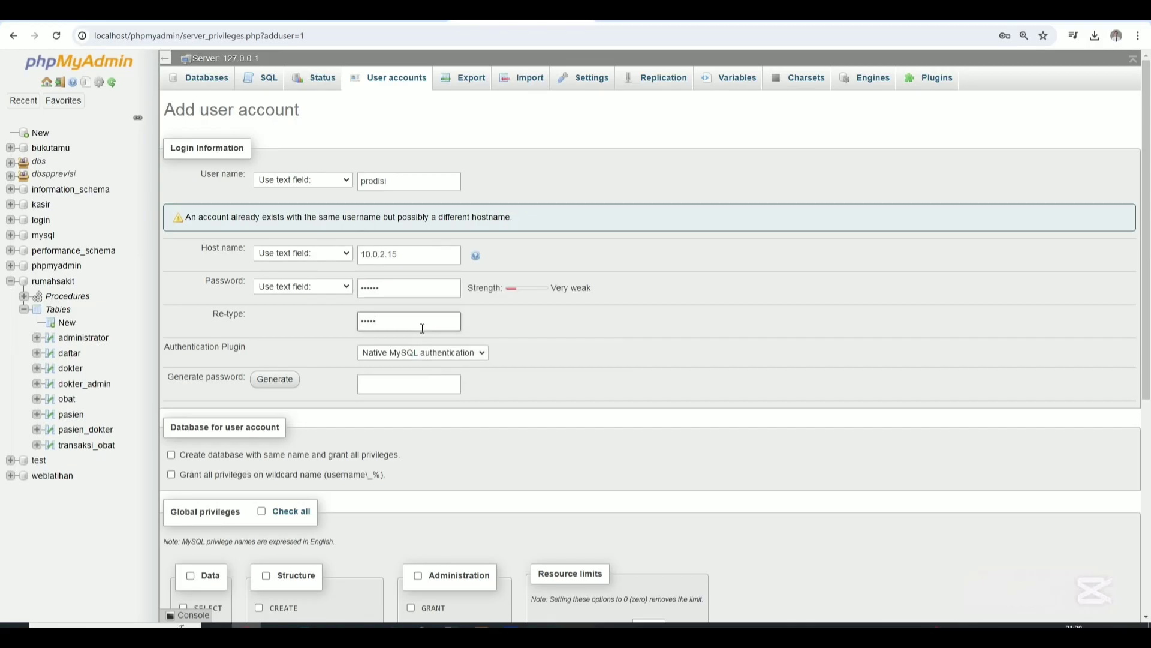
{"action": "scroll", "coordinate": [420, 387], "scroll_direction": "down", "scroll_amount": 6}
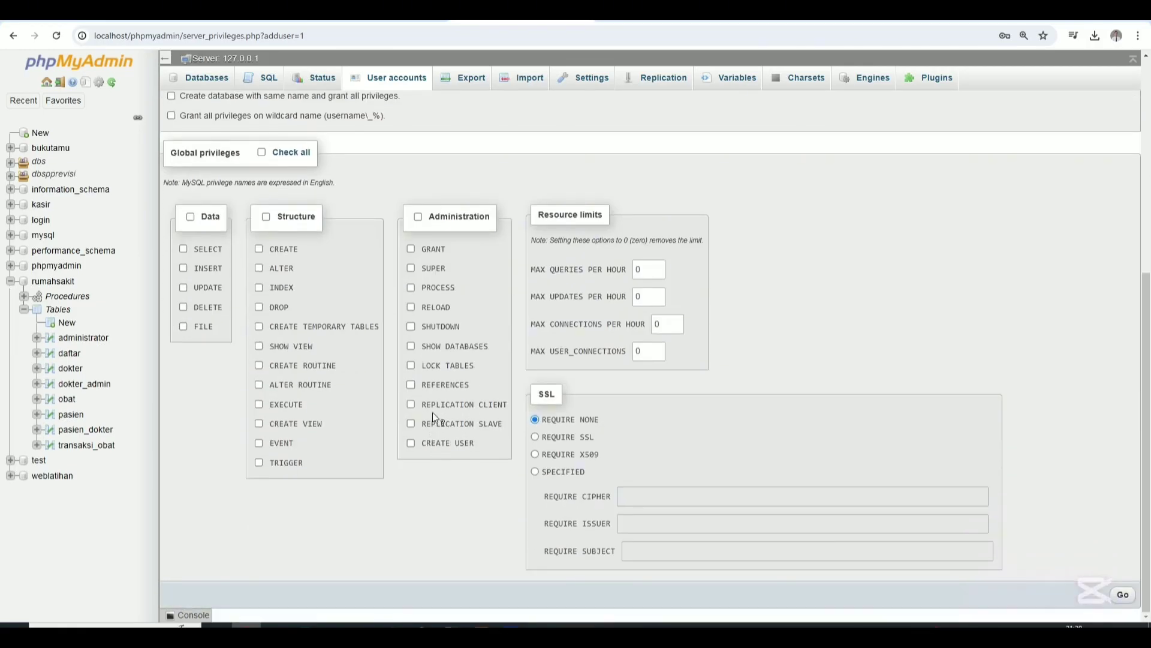
{"action": "left_click", "coordinate": [1113, 594]}
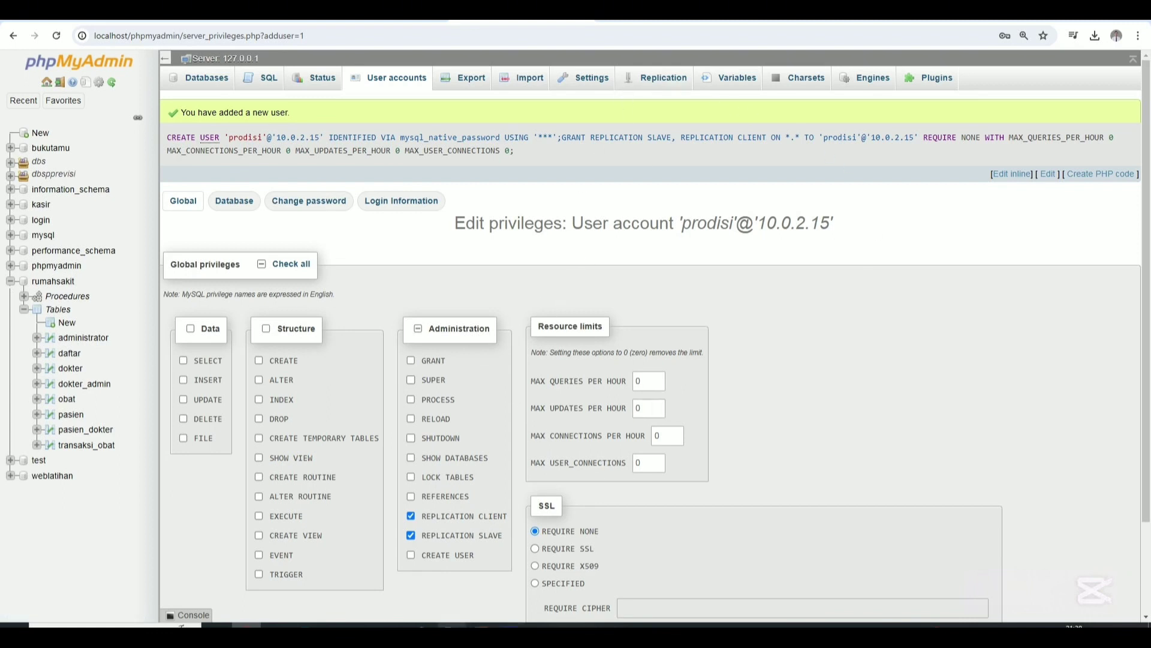
{"action": "left_click", "coordinate": [451, 625]}
Close the VM's network settings and create an empty database named 'rumahsakit' in the VM's phpMyAdmin.
{"action": "left_click", "coordinate": [840, 220]}
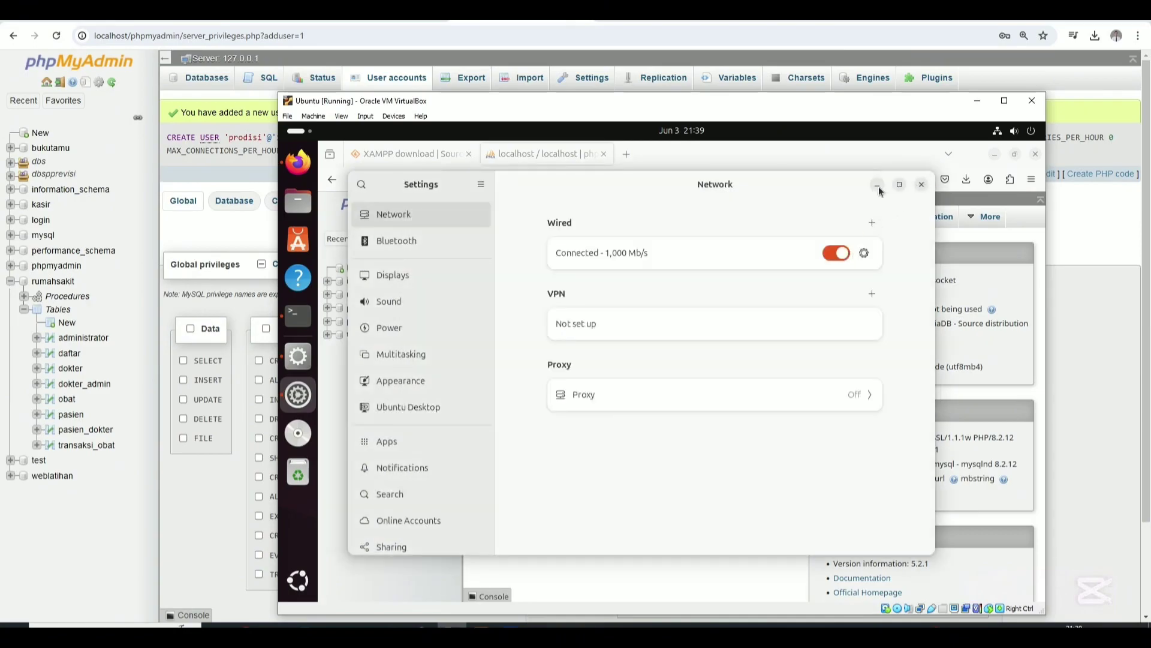
{"action": "left_click", "coordinate": [921, 184]}
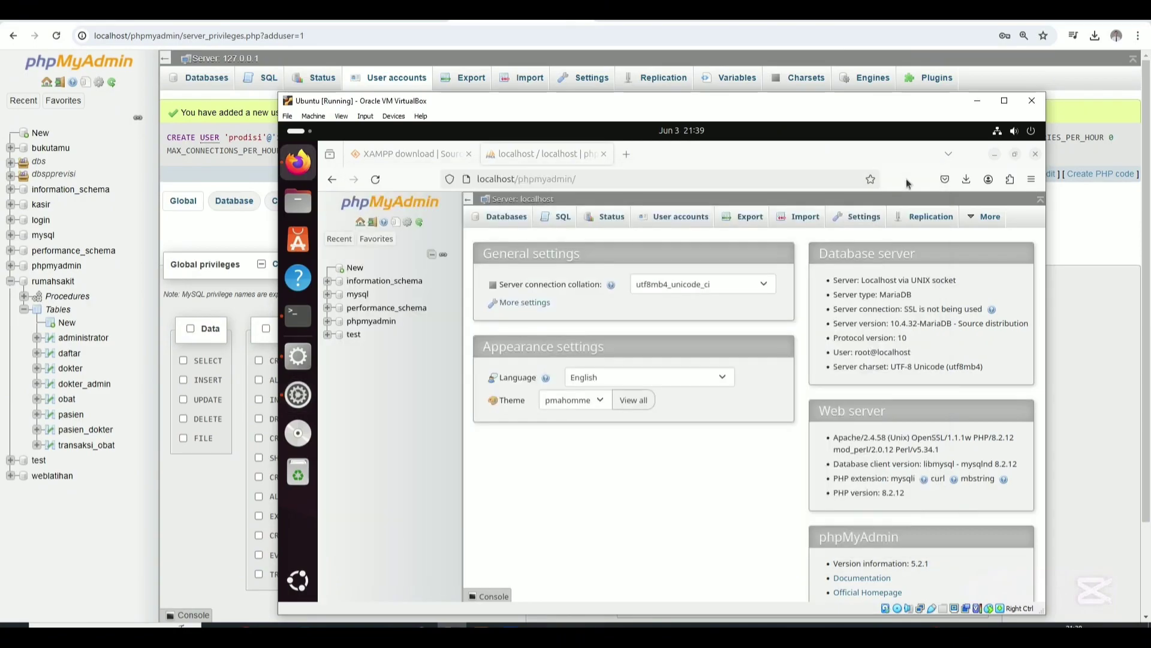
{"action": "left_click", "coordinate": [358, 271]}
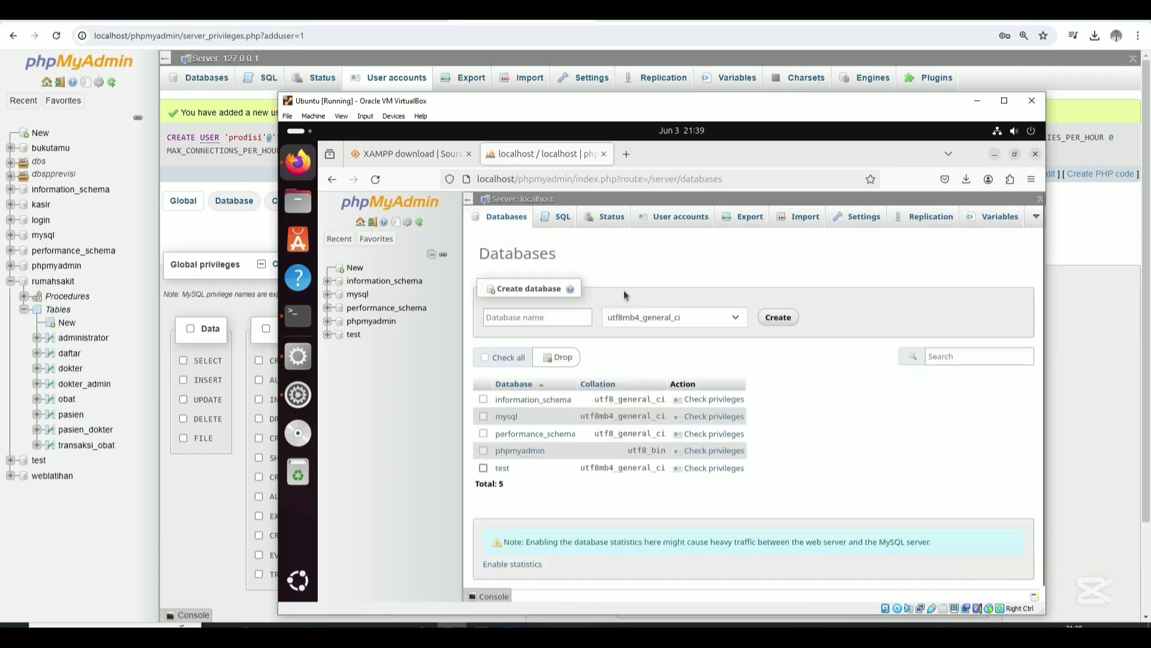
{"action": "left_click", "coordinate": [544, 314]}
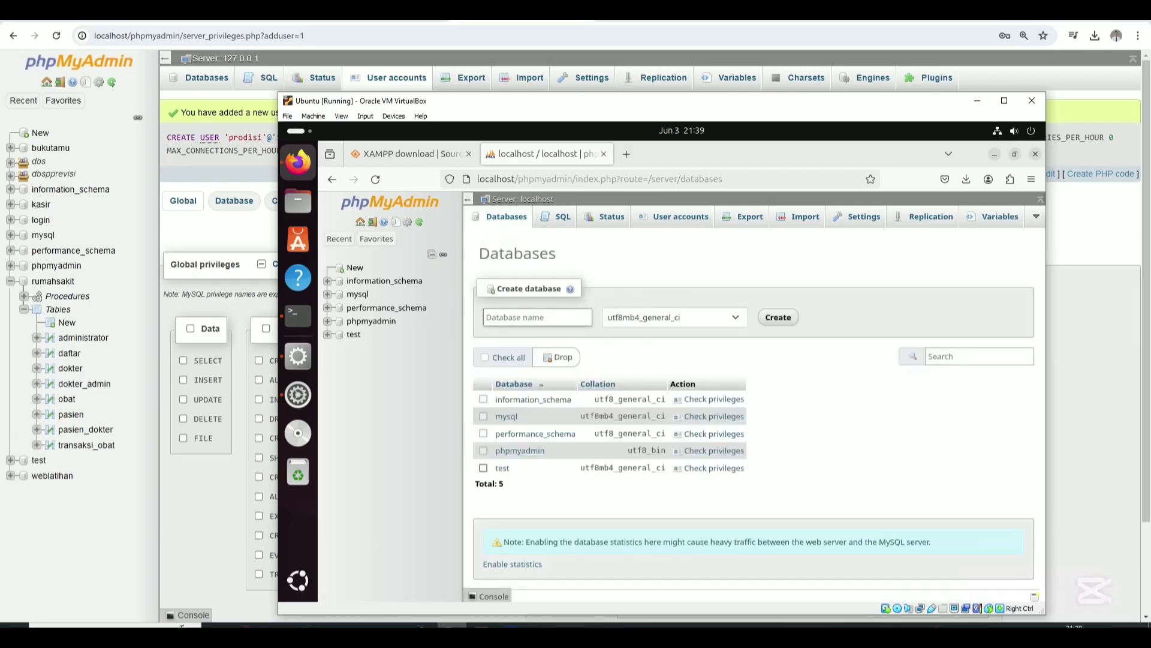
{"action": "type", "text": "rumahsakit"}
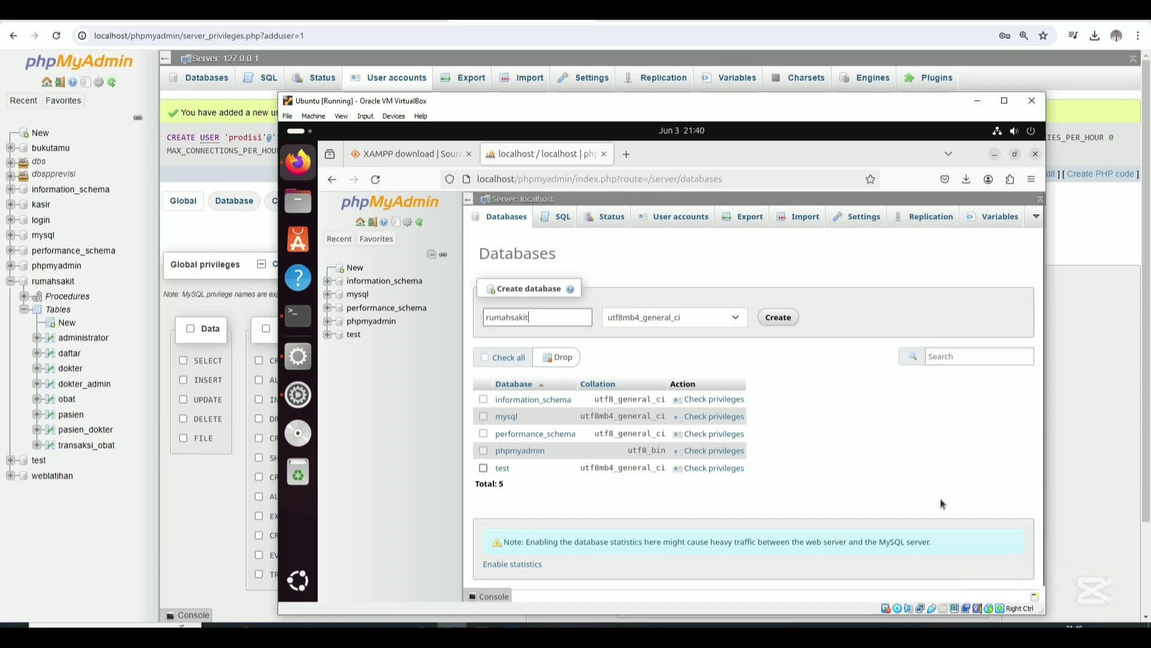
{"action": "scroll", "coordinate": [940, 510], "scroll_direction": "down", "scroll_amount": 1}
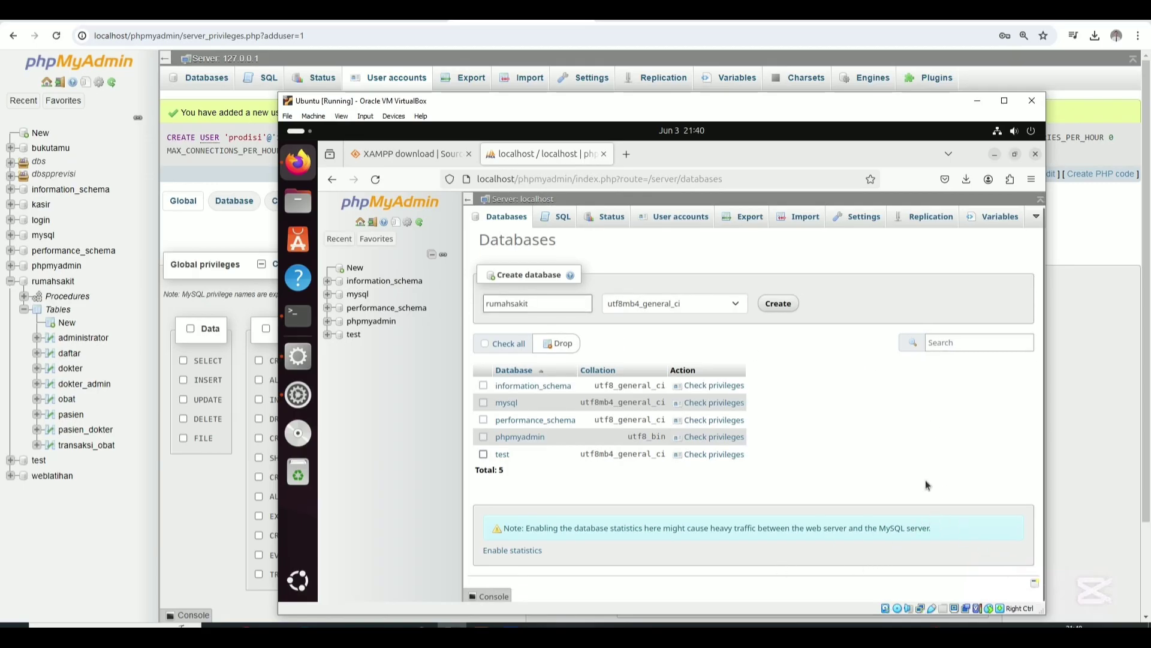
{"action": "left_click", "coordinate": [780, 306]}
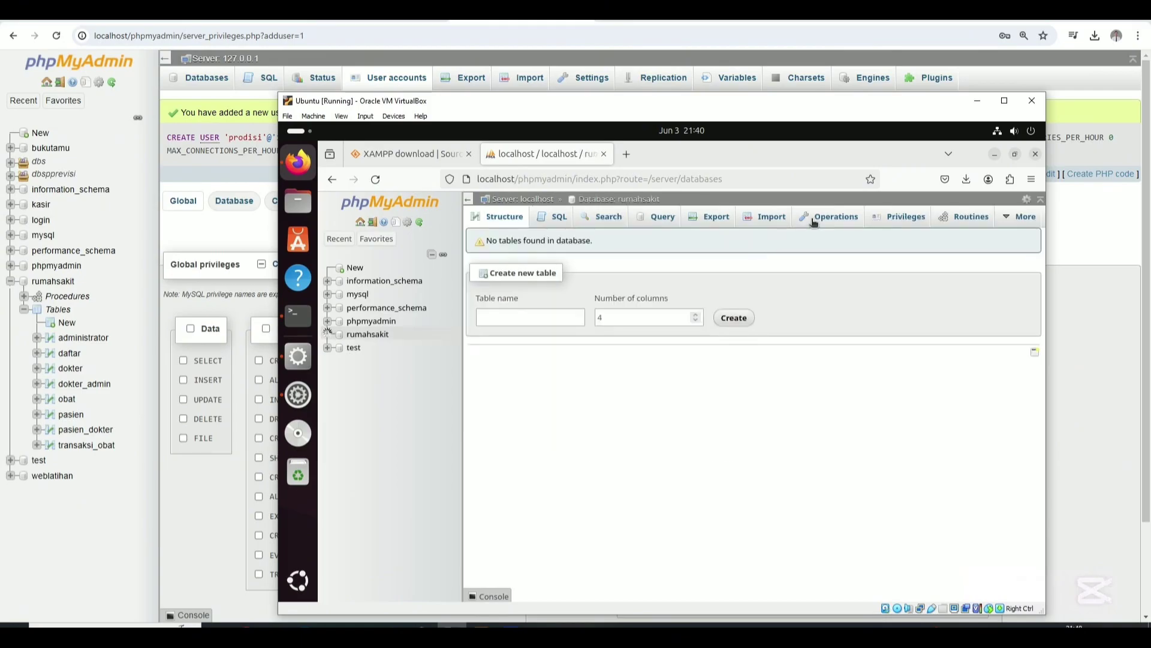
Import Downloads/rumahsakit.sql into the rumahsakit database.
{"action": "left_click", "coordinate": [769, 219]}
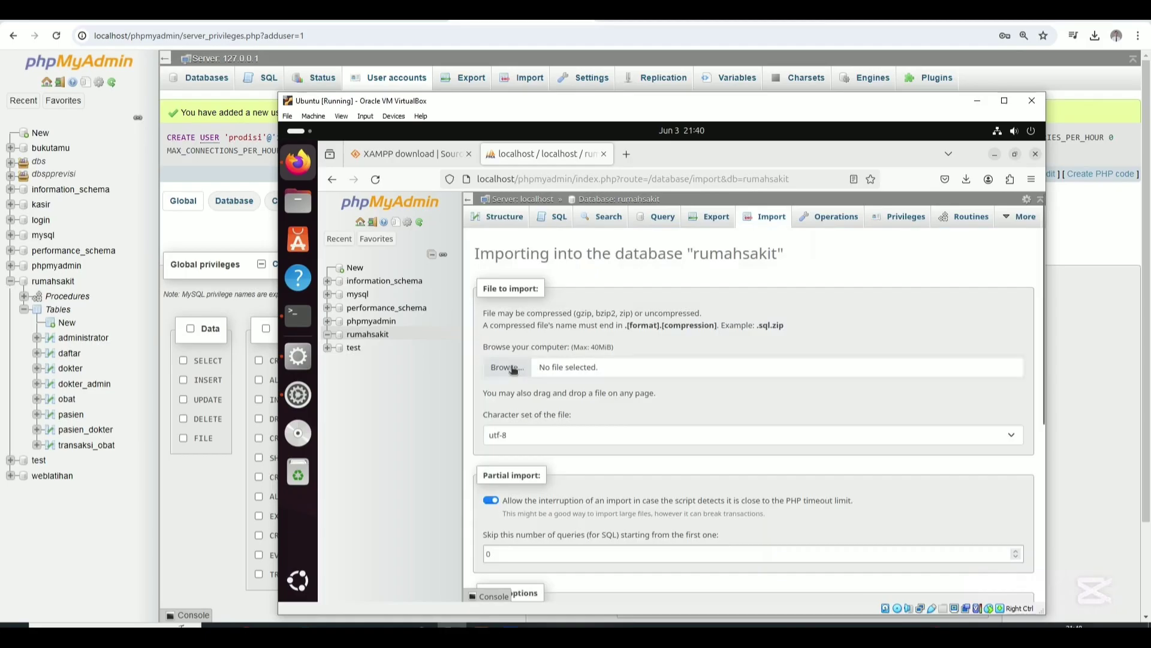
{"action": "left_click", "coordinate": [559, 369]}
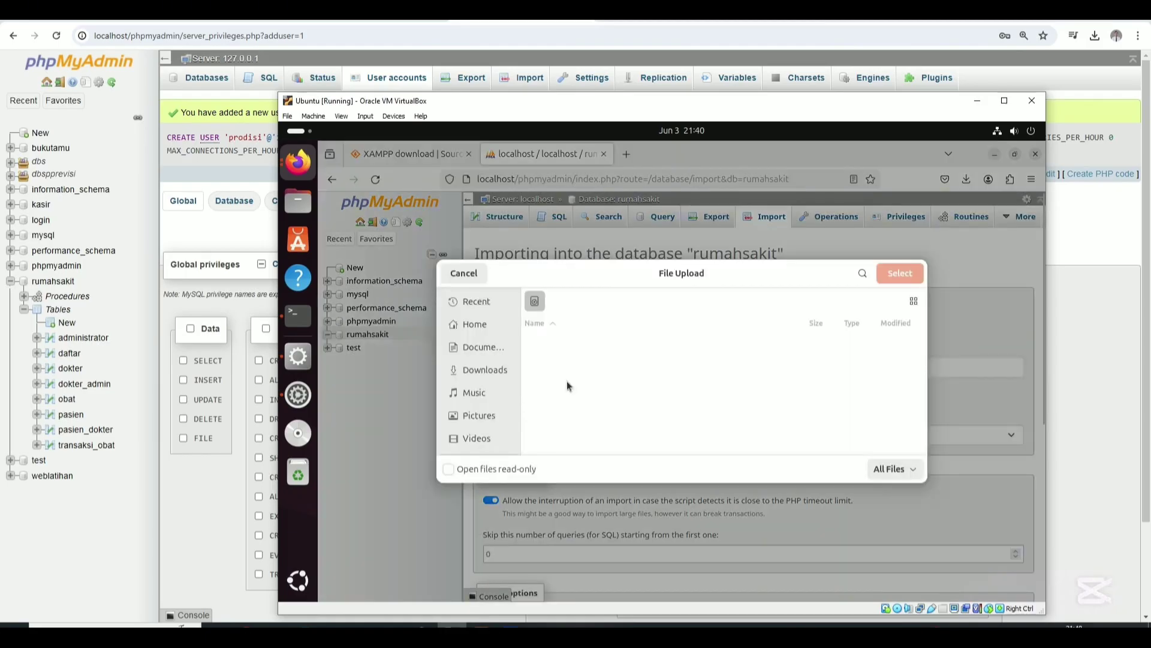
{"action": "left_click", "coordinate": [495, 372]}
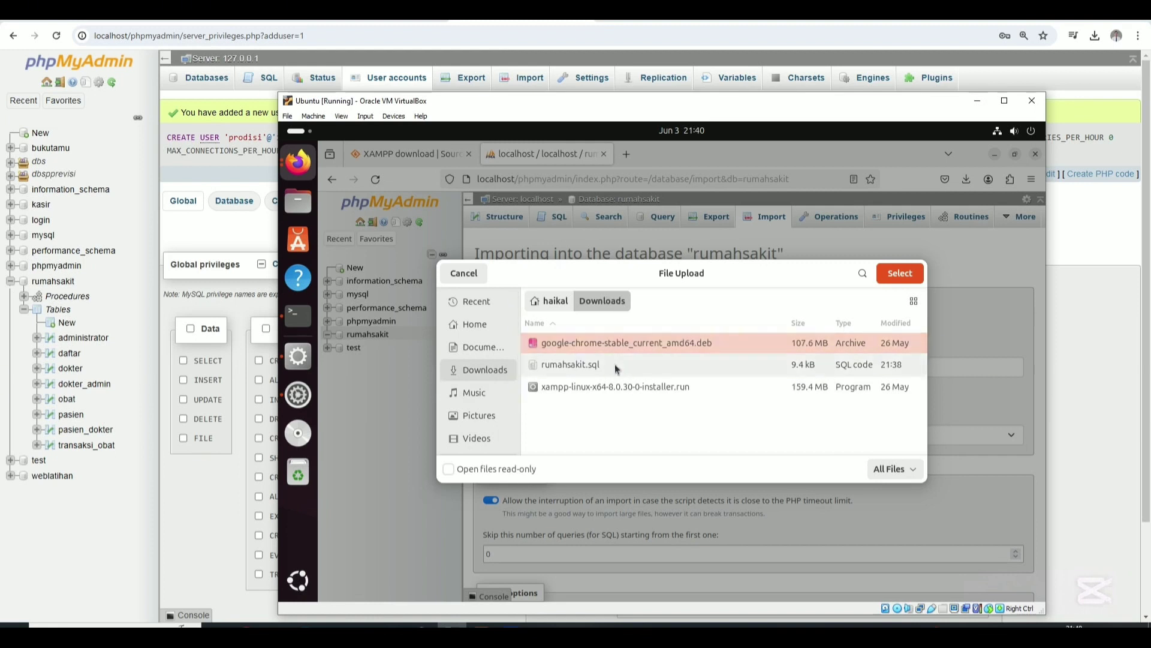
{"action": "left_click", "coordinate": [617, 367]}
{"action": "left_click", "coordinate": [899, 273]}
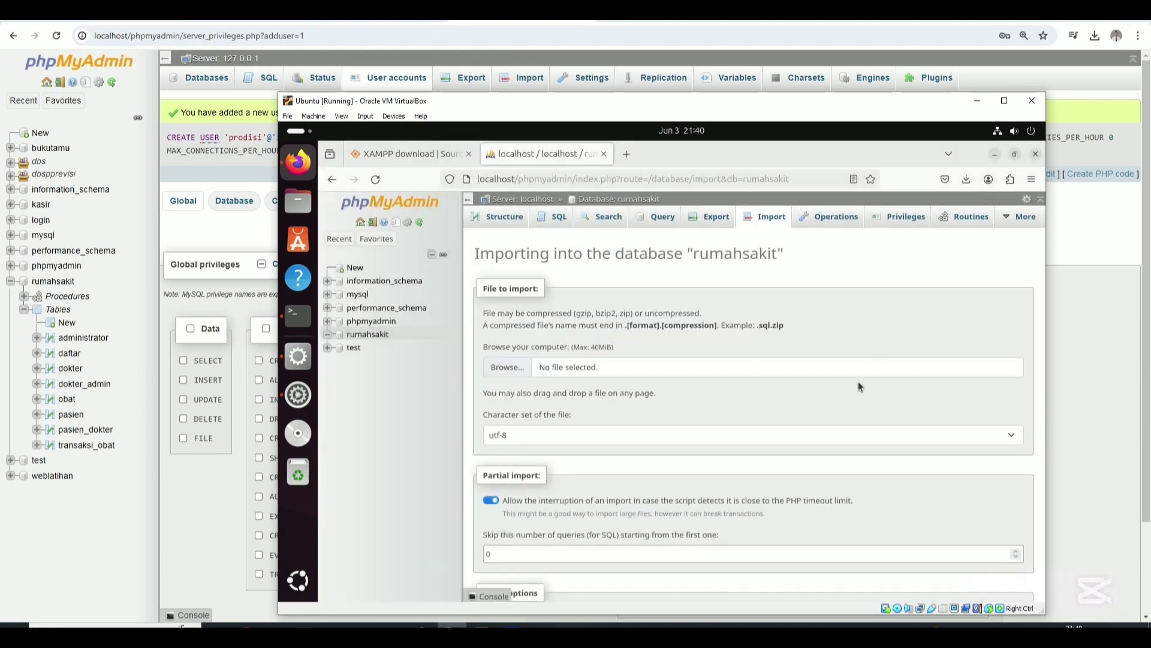
{"action": "scroll", "coordinate": [826, 406], "scroll_direction": "down", "scroll_amount": 5}
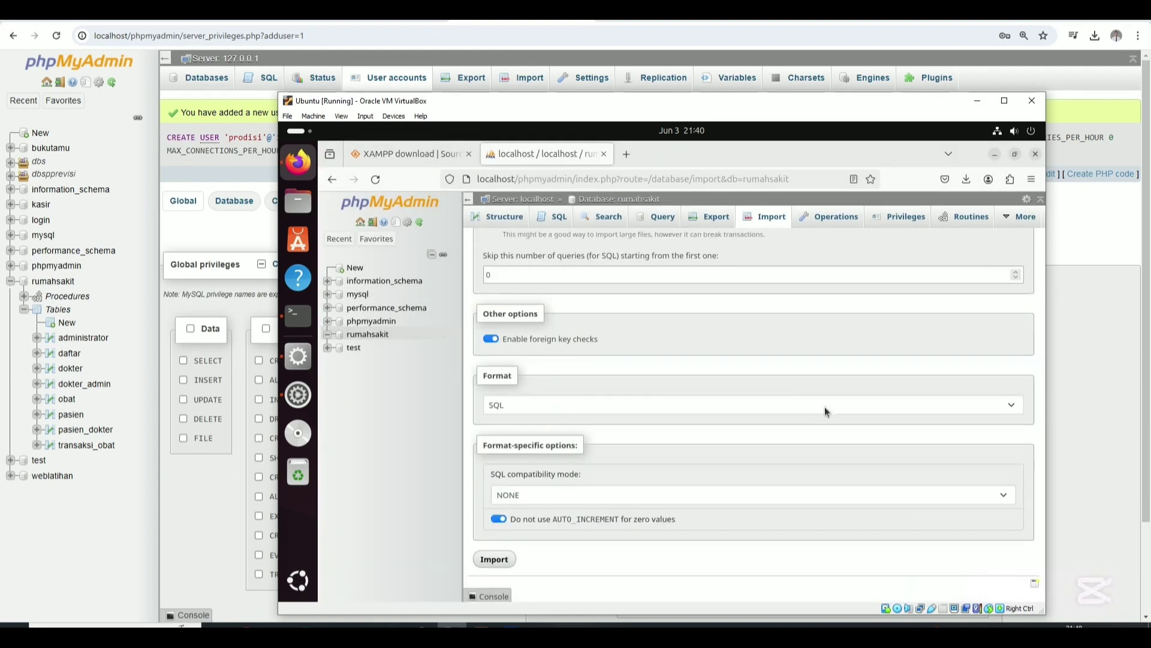
{"action": "scroll", "coordinate": [685, 437], "scroll_direction": "up", "scroll_amount": 5}
{"action": "scroll", "coordinate": [686, 443], "scroll_direction": "down", "scroll_amount": 5}
{"action": "left_click", "coordinate": [494, 559]}
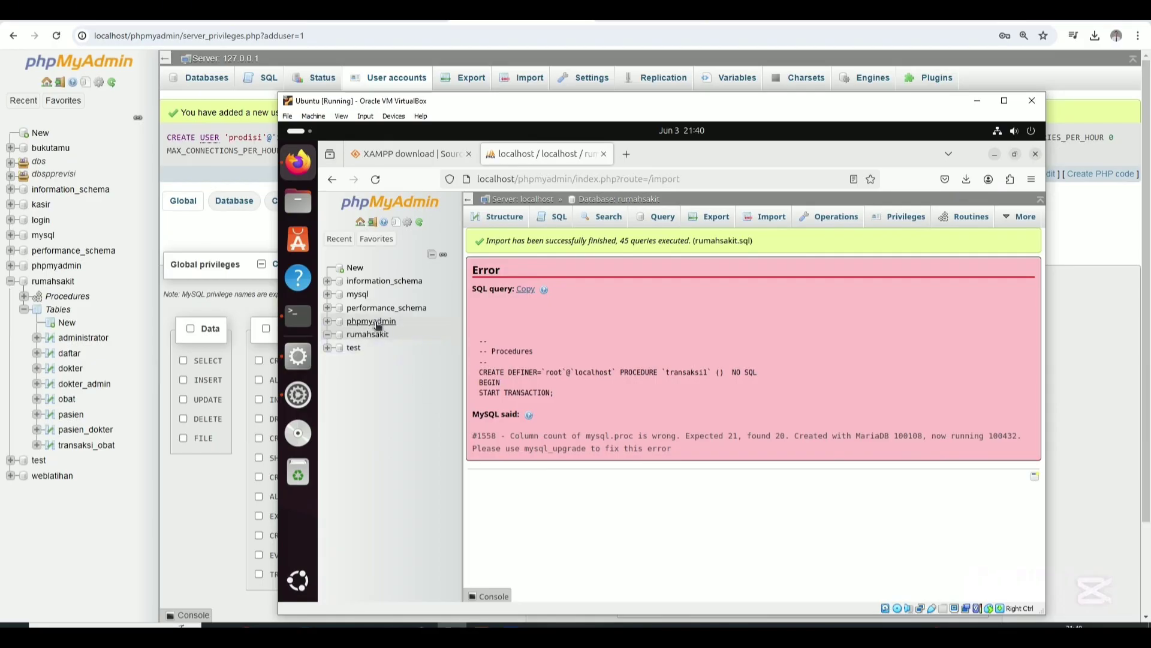
{"action": "left_click", "coordinate": [328, 334]}
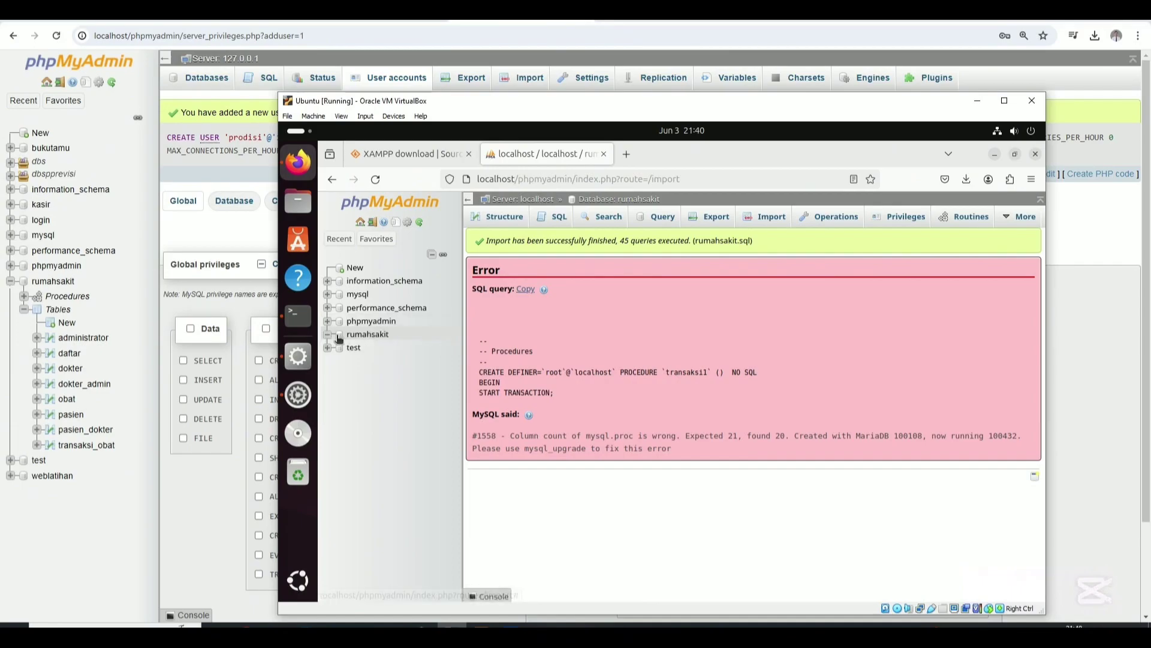
{"action": "scroll", "coordinate": [603, 358], "scroll_direction": "down", "scroll_amount": 2}
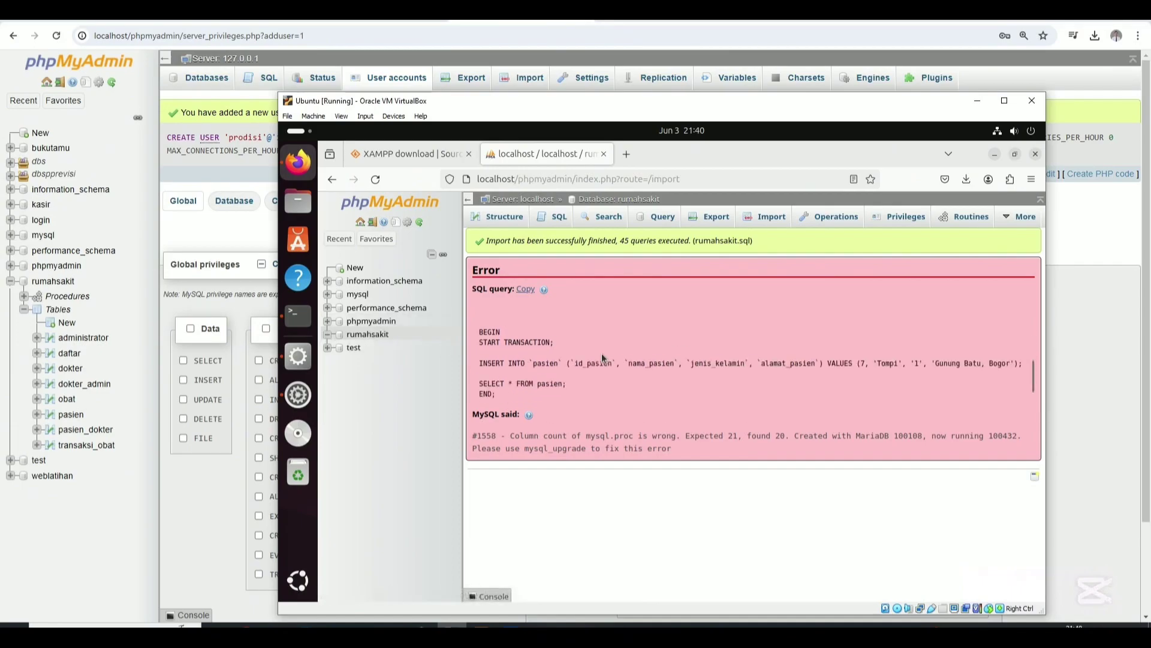
{"action": "scroll", "coordinate": [602, 358], "scroll_direction": "up", "scroll_amount": 1}
{"action": "scroll", "coordinate": [602, 354], "scroll_direction": "down", "scroll_amount": 2}
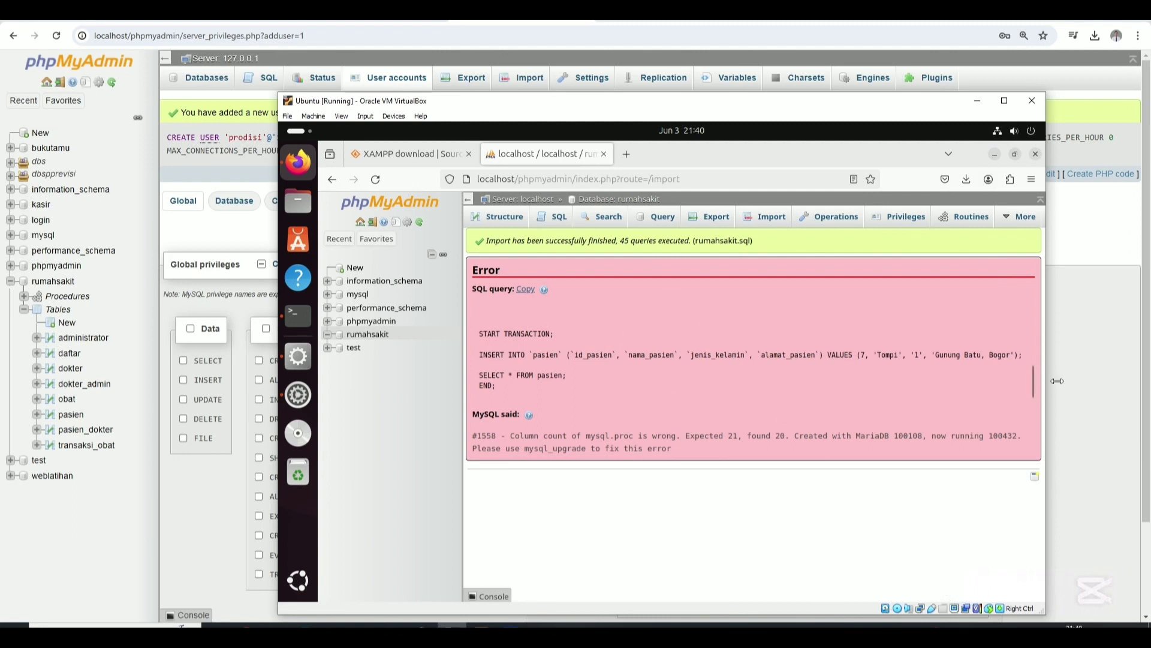
{"action": "scroll", "coordinate": [633, 314], "scroll_direction": "up", "scroll_amount": 2}
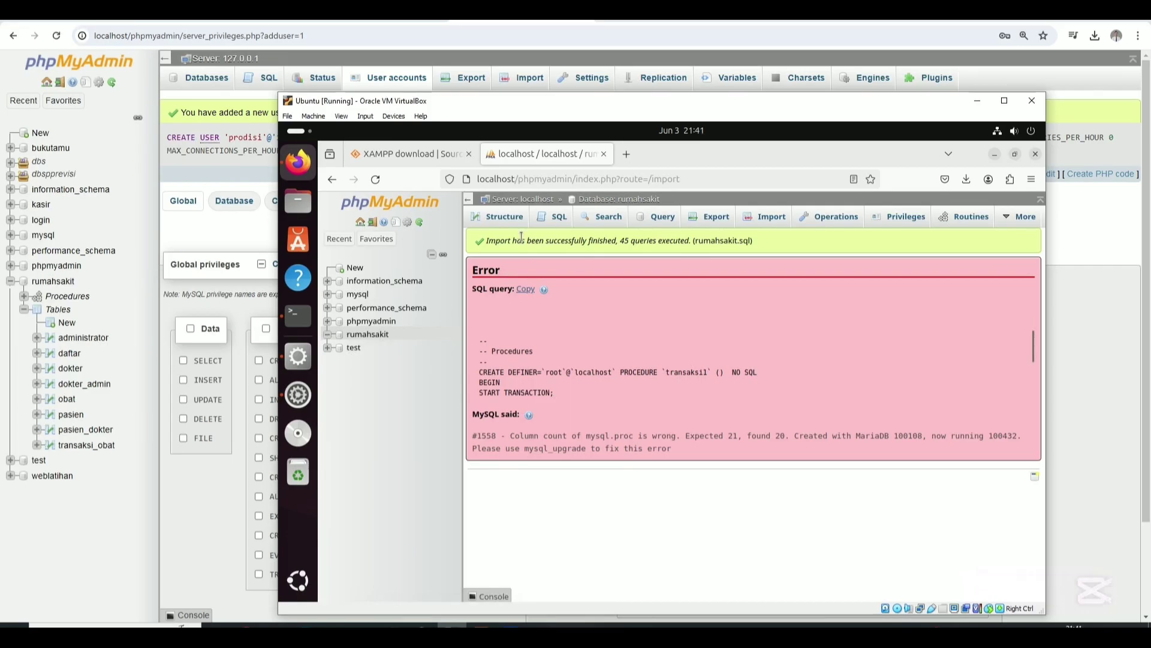
{"action": "left_click", "coordinate": [756, 217]}
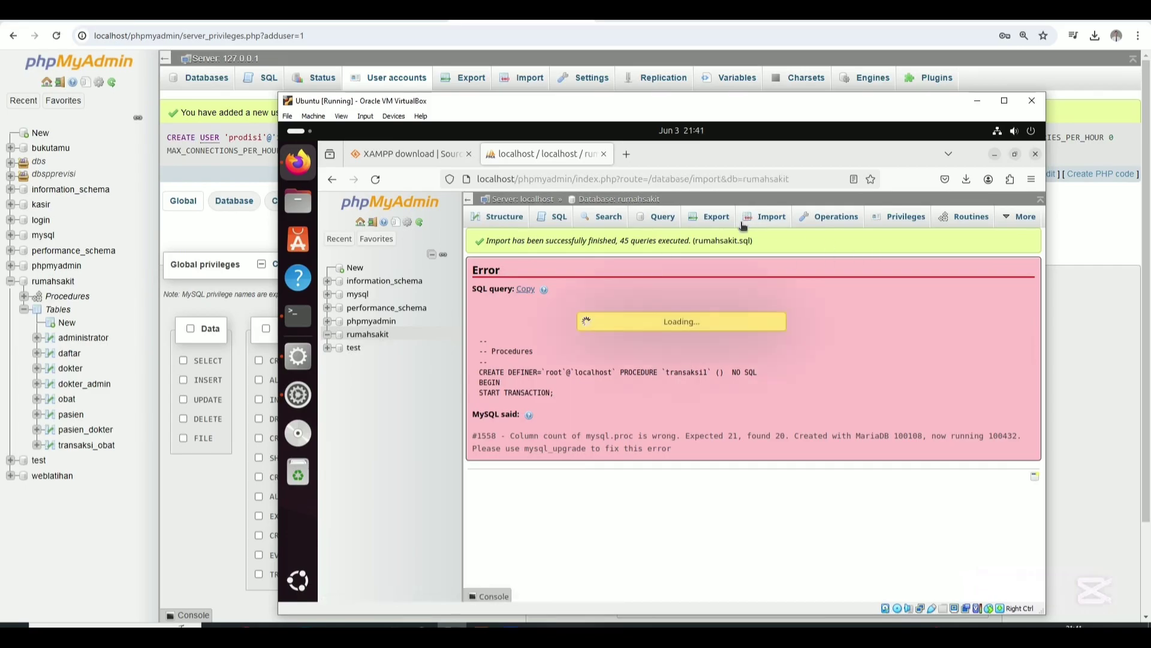
Open the rumahsakit import page in a new browser tab.
{"action": "scroll", "coordinate": [677, 355], "scroll_direction": "down", "scroll_amount": 10}
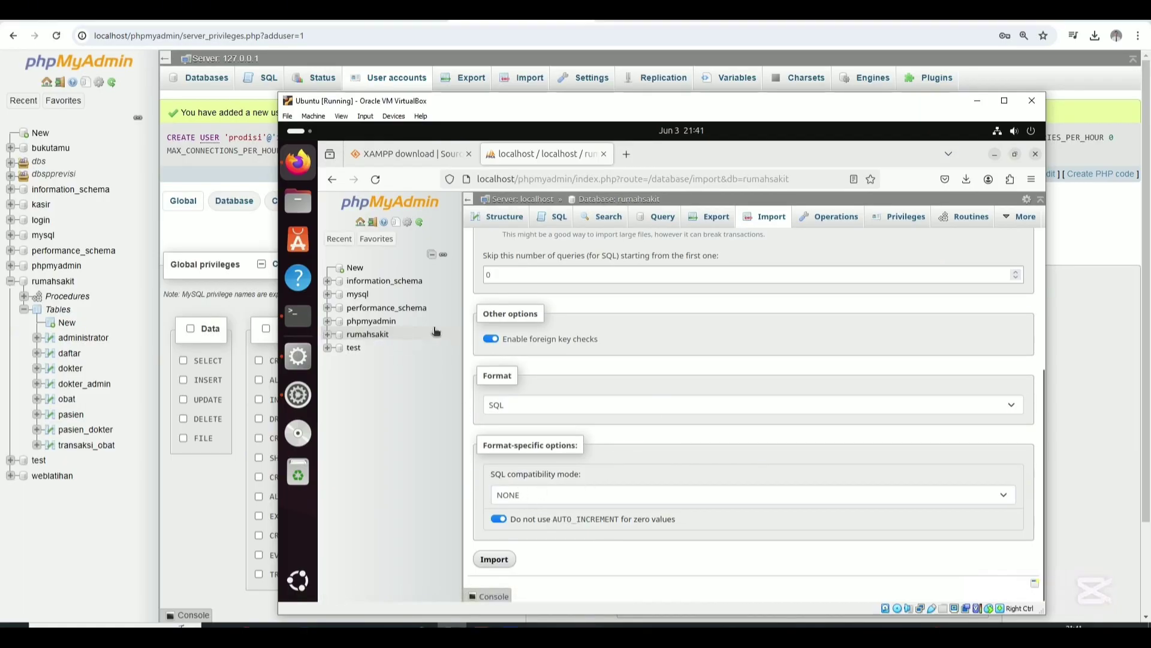
{"action": "scroll", "coordinate": [648, 335], "scroll_direction": "up", "scroll_amount": 5}
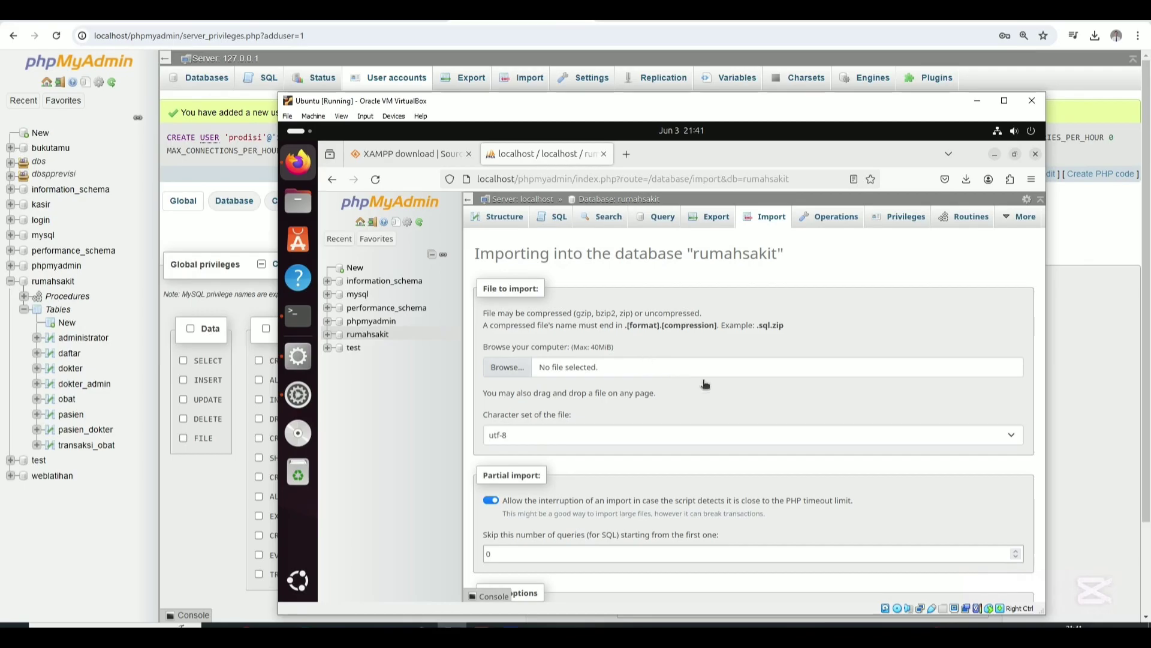
{"action": "scroll", "coordinate": [758, 412], "scroll_direction": "down", "scroll_amount": 3}
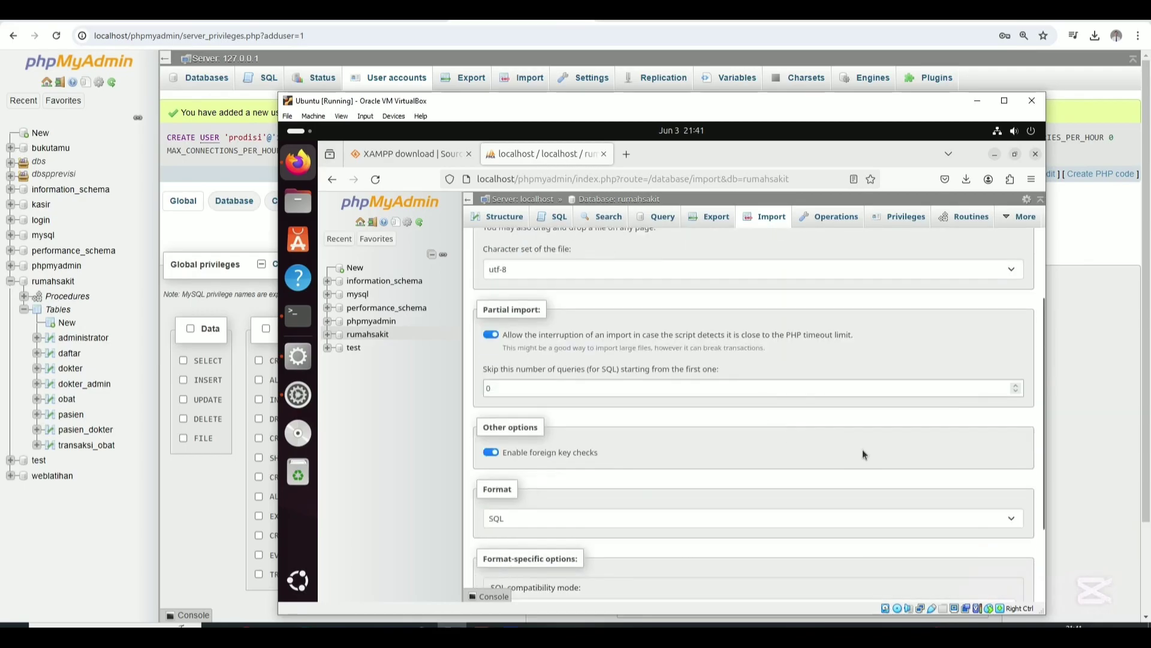
{"action": "left_click_drag", "start_coordinate": [1041, 505], "coordinate": [1042, 608]}
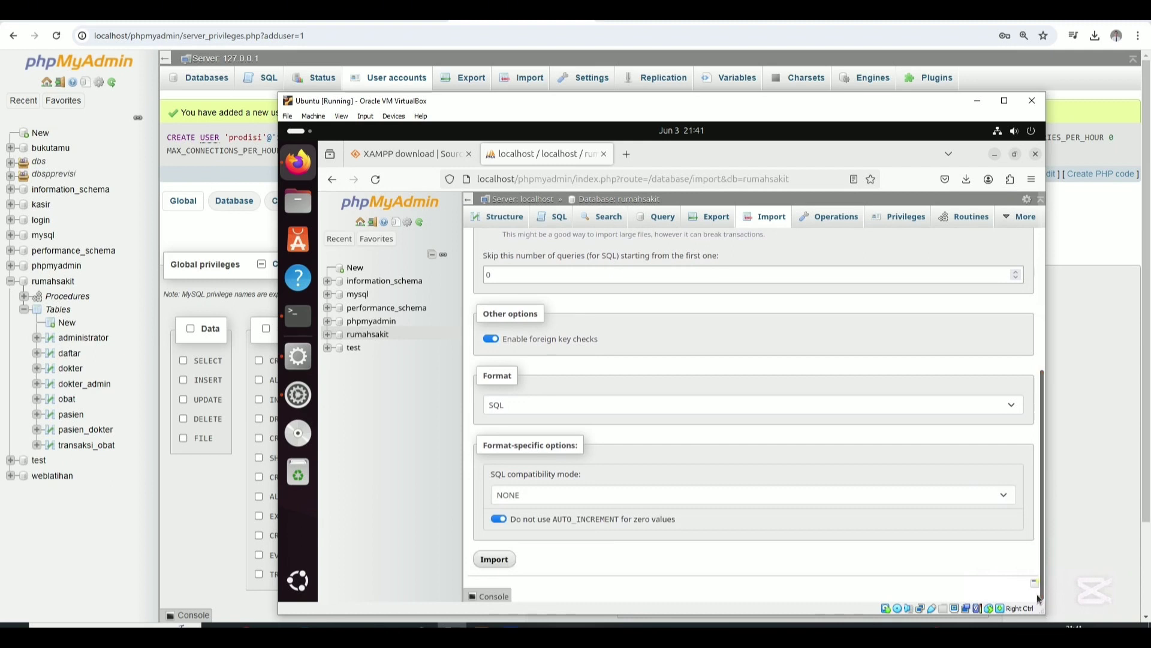
{"action": "left_click", "coordinate": [1035, 583]}
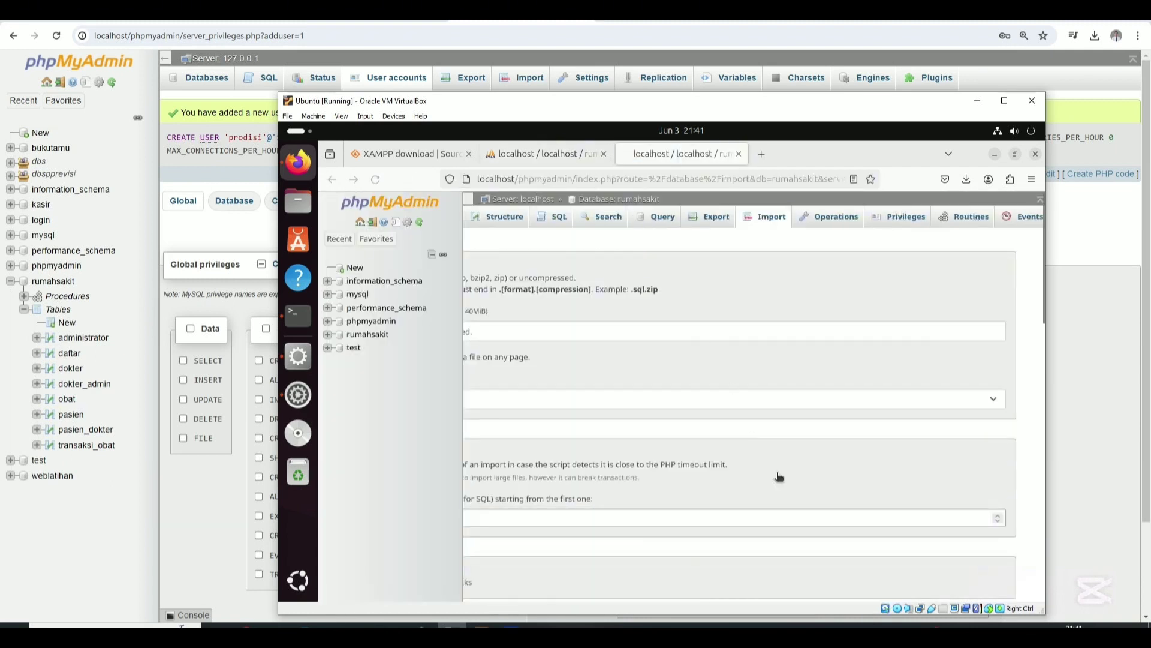
Choose rumahsakit.sql as the import file and run the import again.
{"action": "scroll", "coordinate": [825, 518], "scroll_direction": "down", "scroll_amount": 10}
{"action": "scroll", "coordinate": [834, 527], "scroll_direction": "down", "scroll_amount": 2}
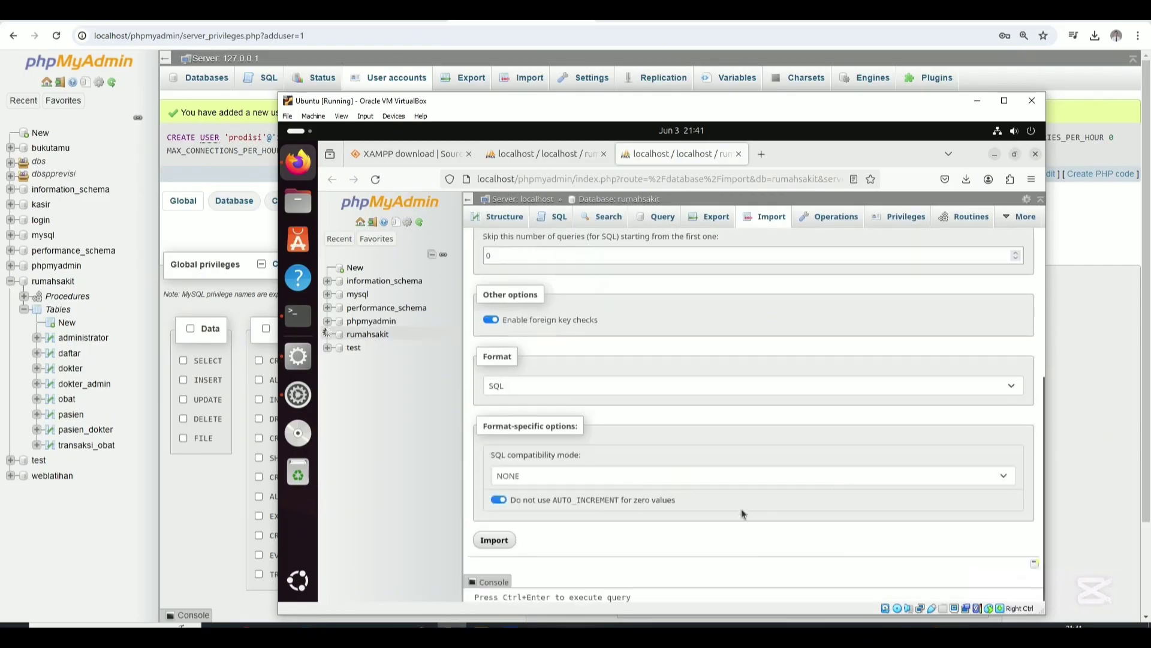
{"action": "scroll", "coordinate": [638, 490], "scroll_direction": "up", "scroll_amount": 5}
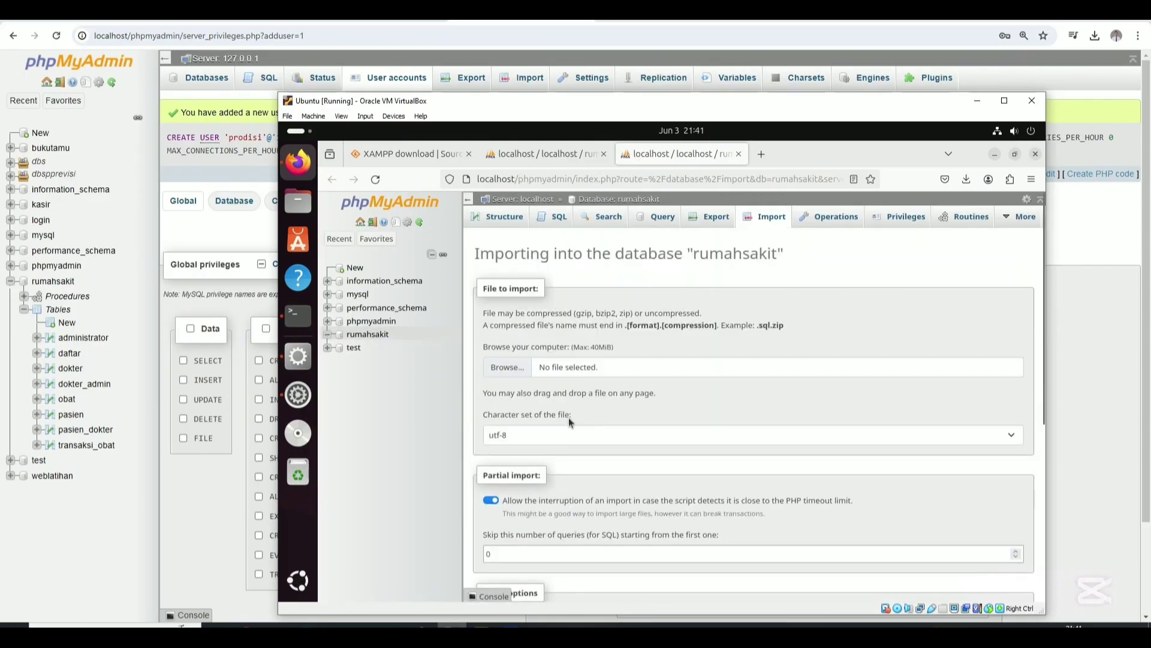
{"action": "left_click", "coordinate": [503, 372]}
{"action": "left_click", "coordinate": [555, 366]}
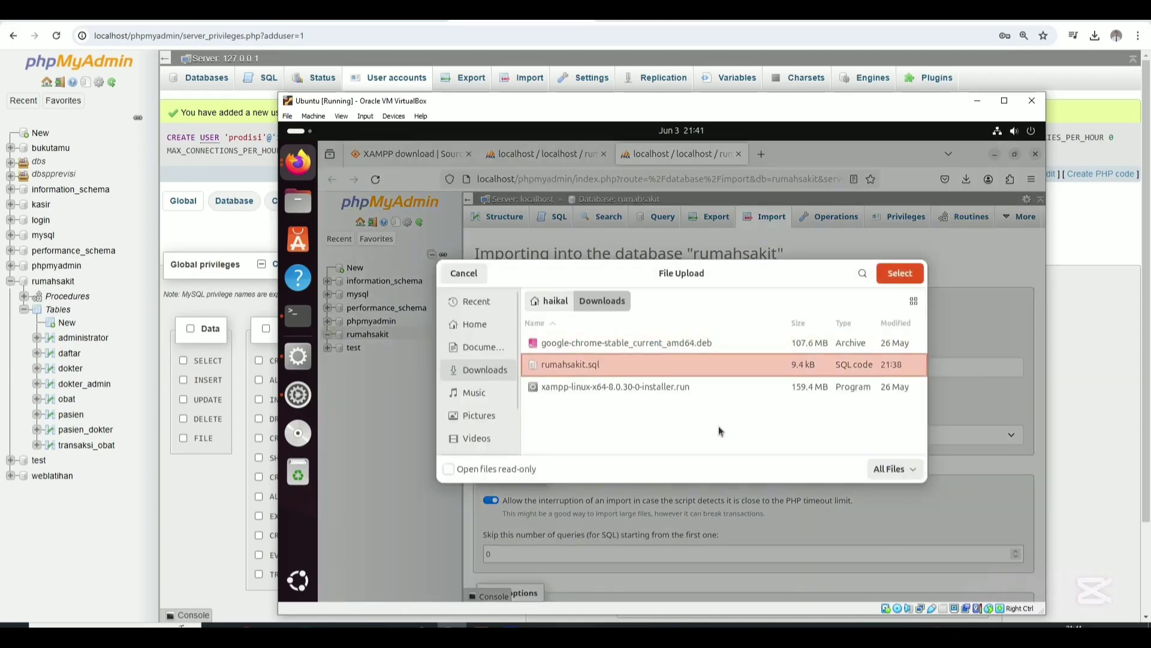
{"action": "left_click", "coordinate": [899, 273]}
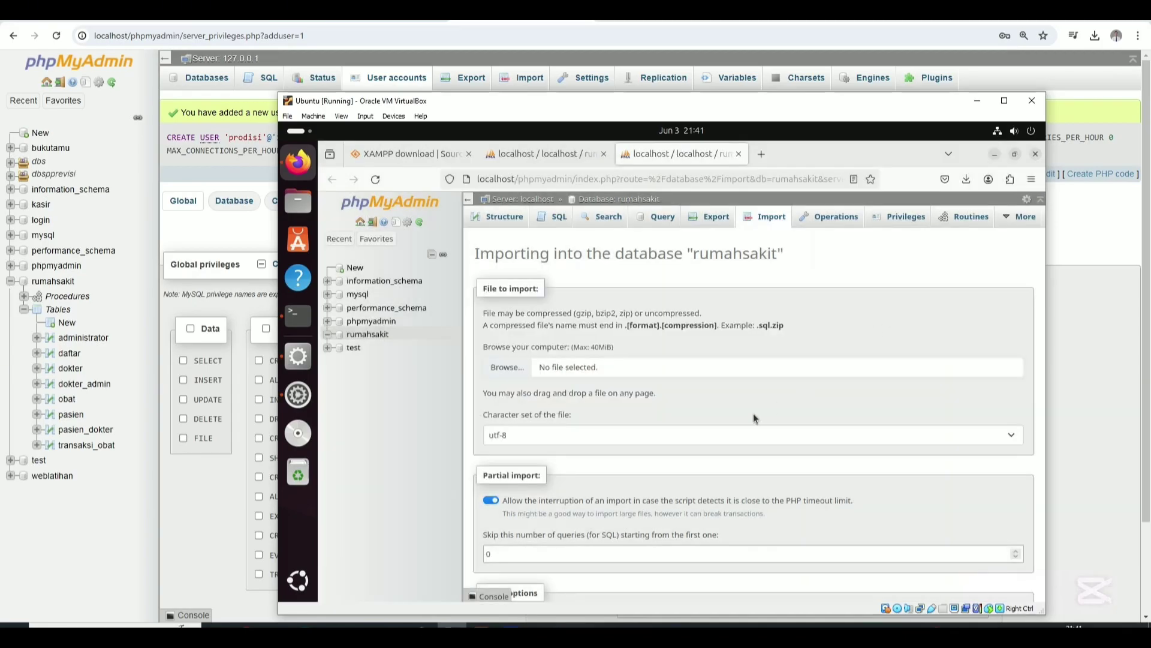
{"action": "scroll", "coordinate": [646, 434], "scroll_direction": "down", "scroll_amount": 5}
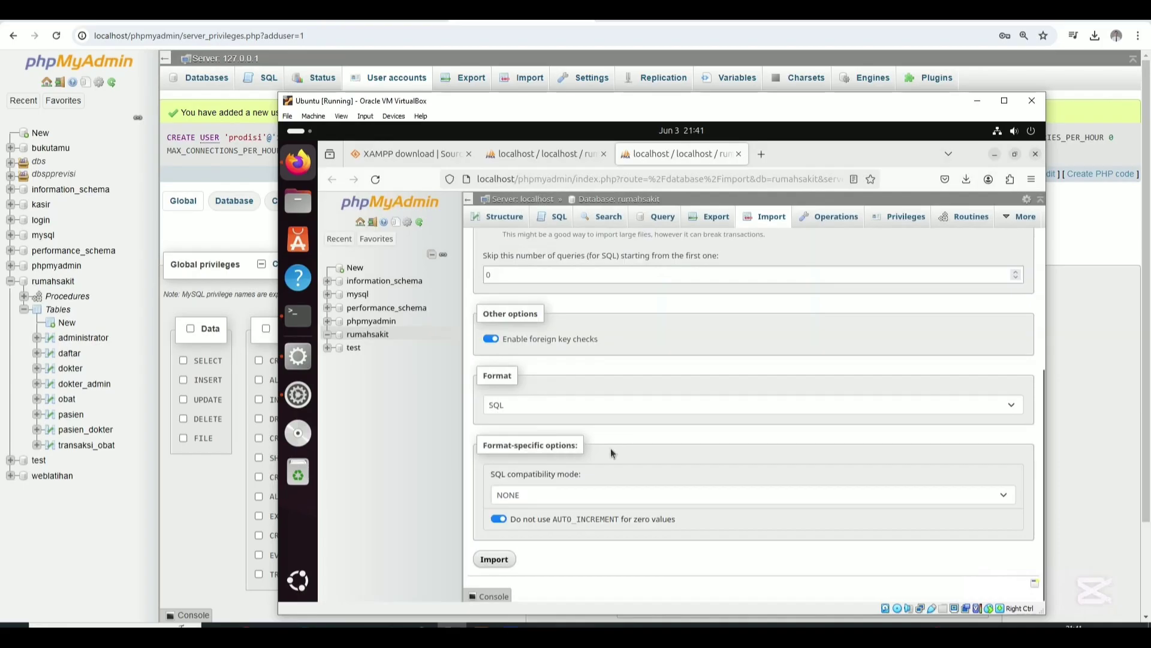
{"action": "left_click", "coordinate": [495, 560]}
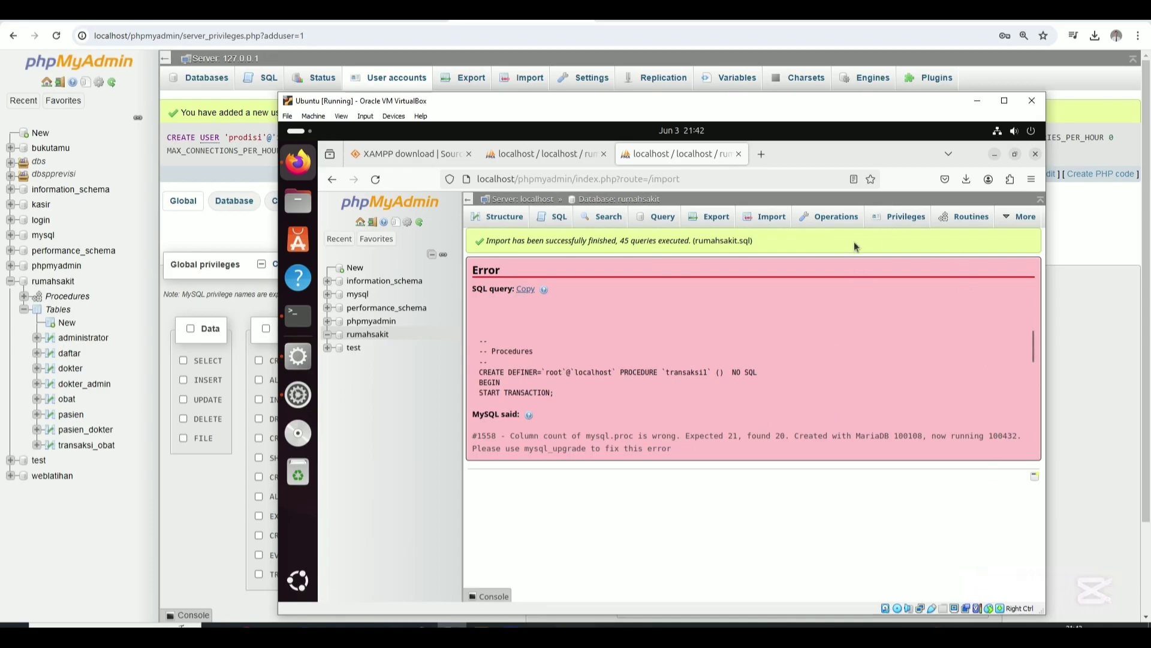
Copy the failing transaksi1 CREATE PROCEDURE query from the #1558 error box.
{"action": "left_click", "coordinate": [532, 290]}
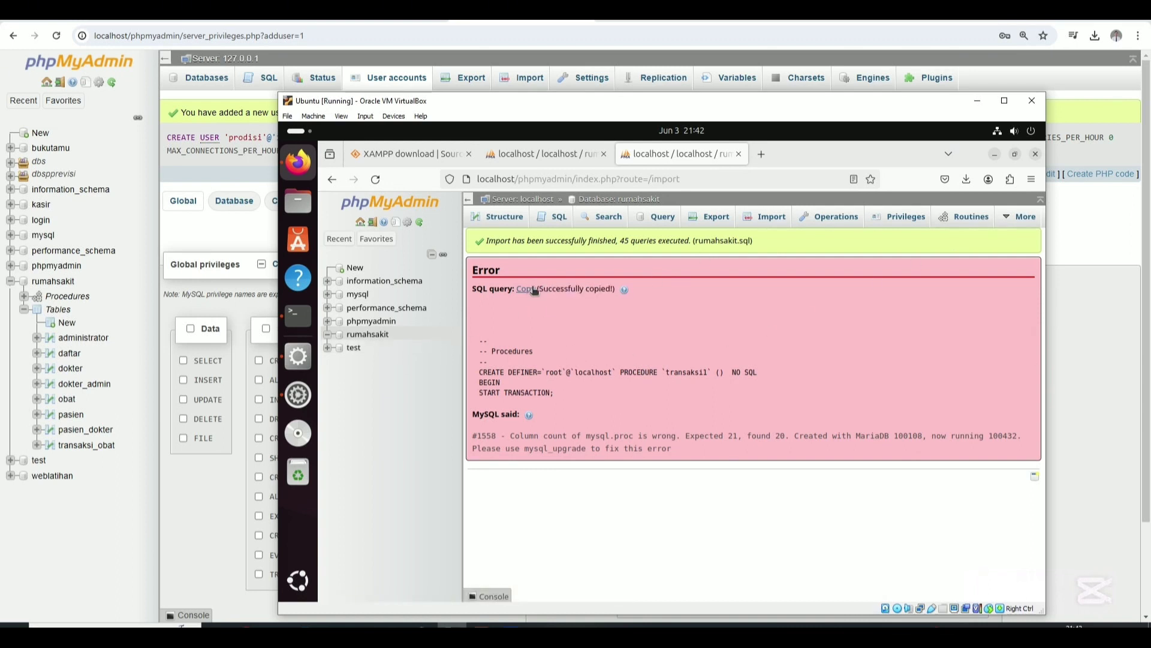